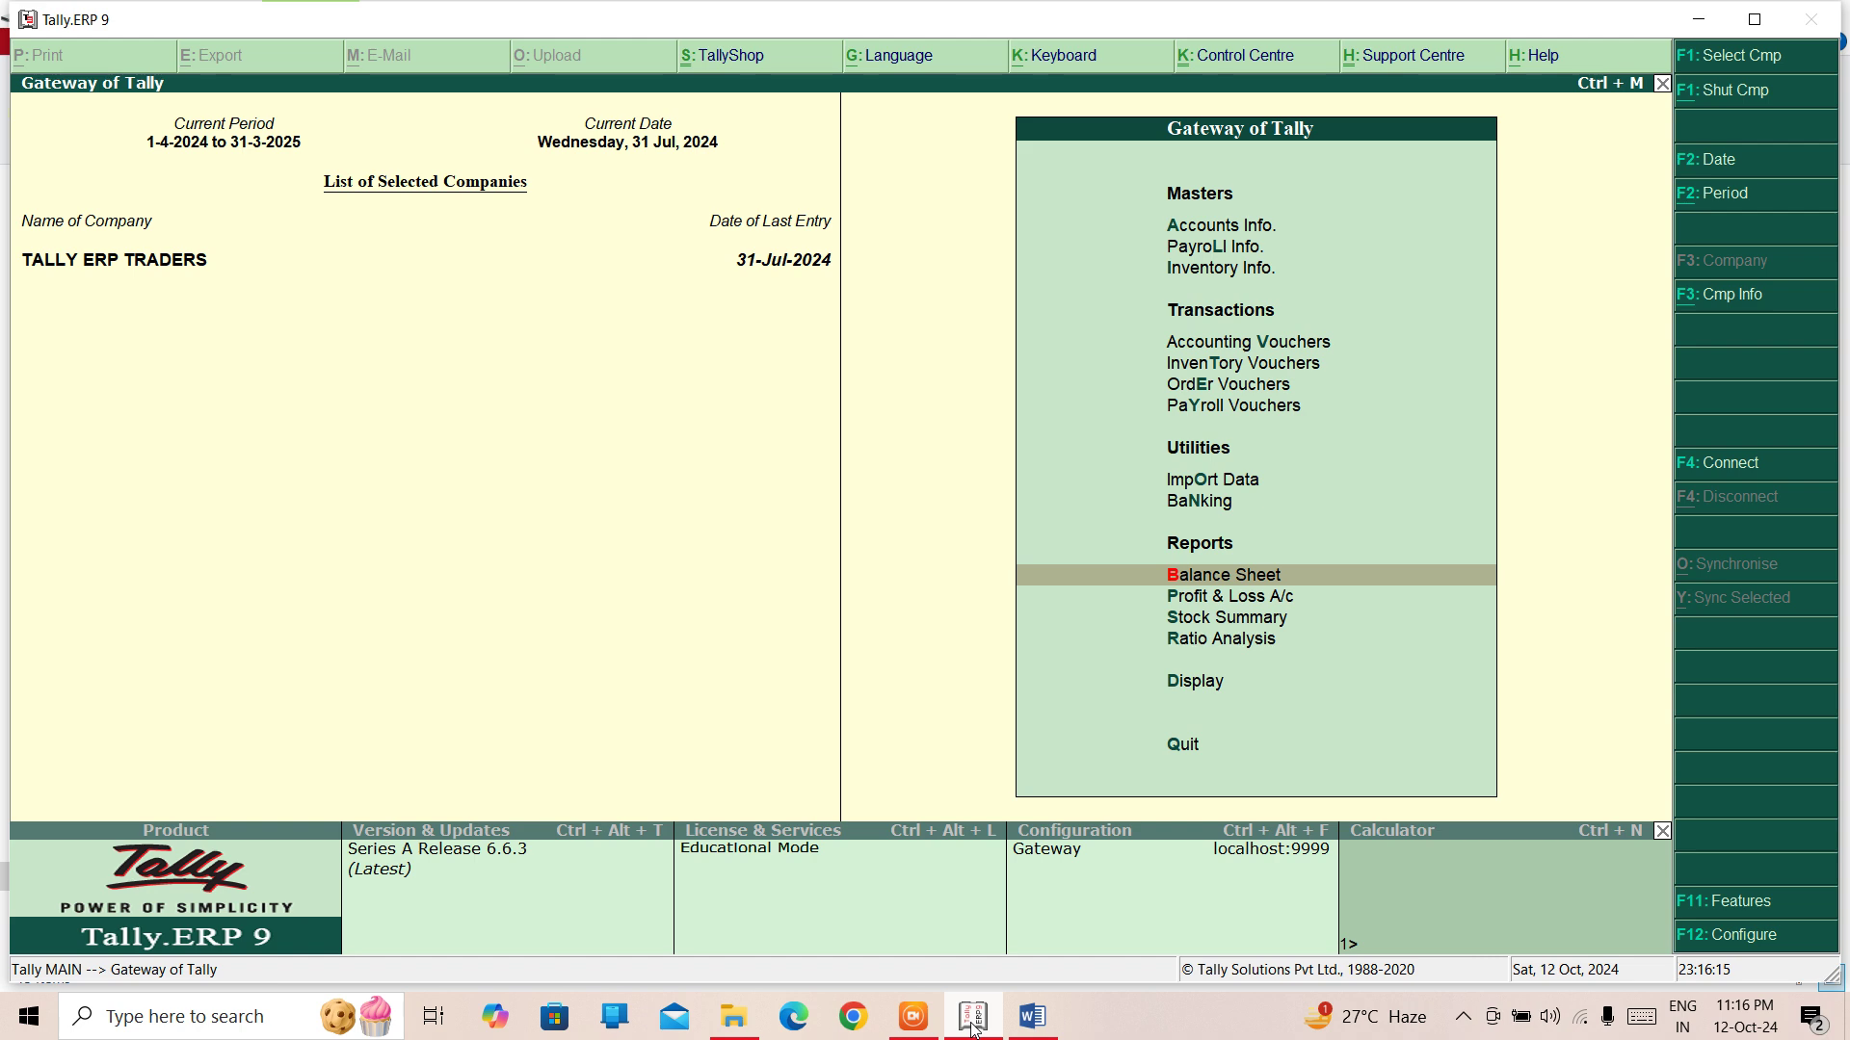
# Step: Open the Display reports from the Gateway of Tally
pyautogui.press('Down')
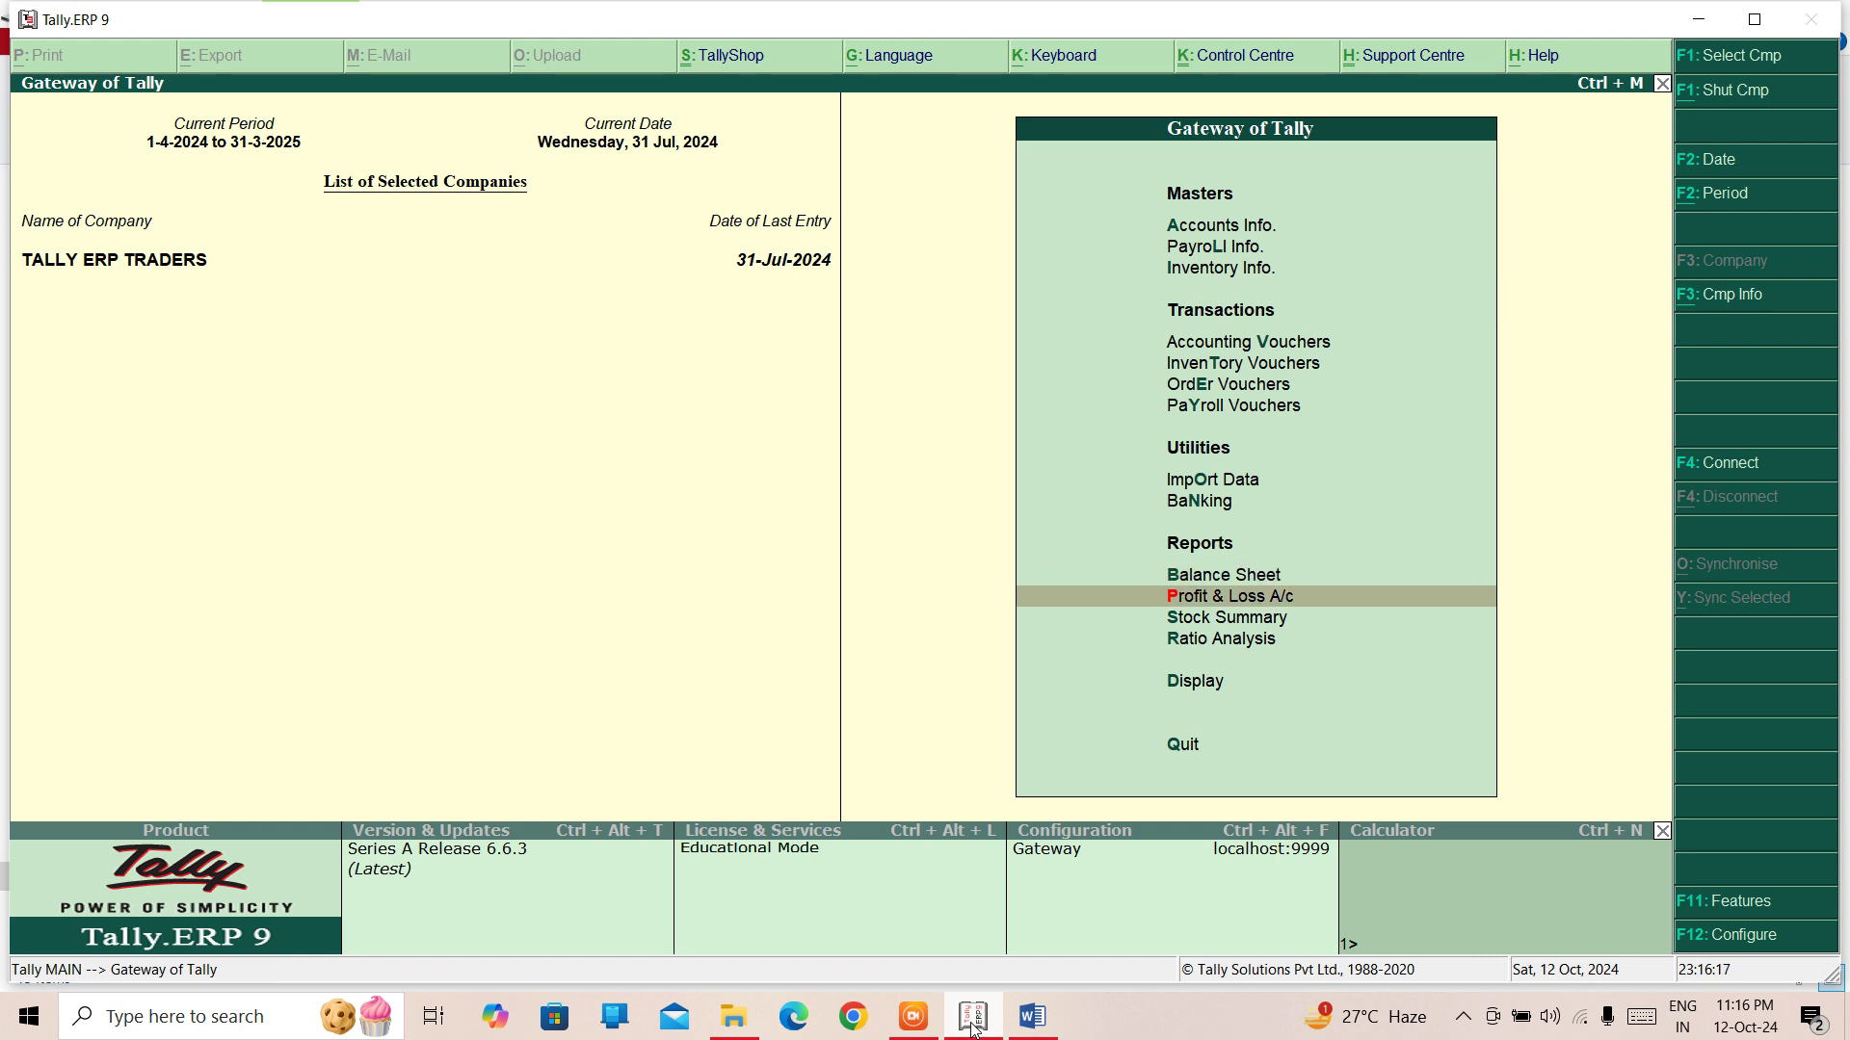
pyautogui.press('Down')
pyautogui.press('Down')
pyautogui.press('Down')
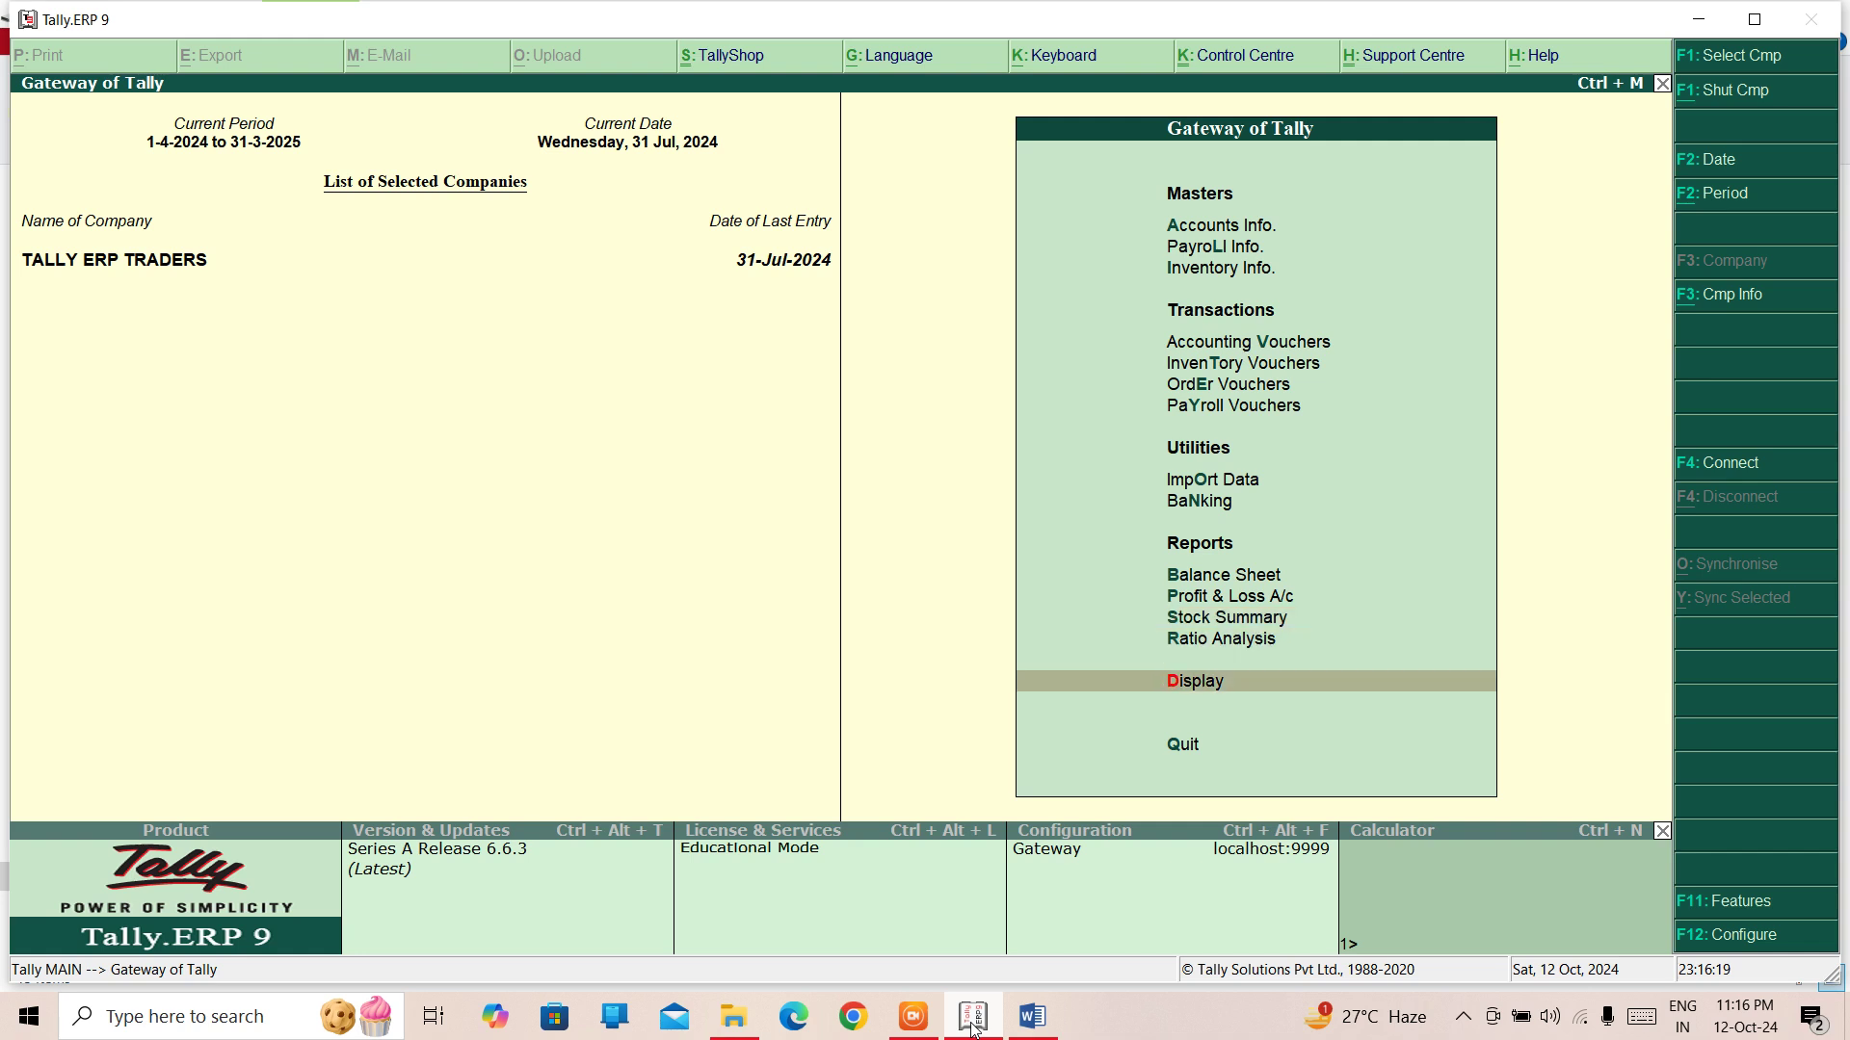
pyautogui.press('Return')
pyautogui.press('Down')
pyautogui.press('Down')
pyautogui.press('Return')
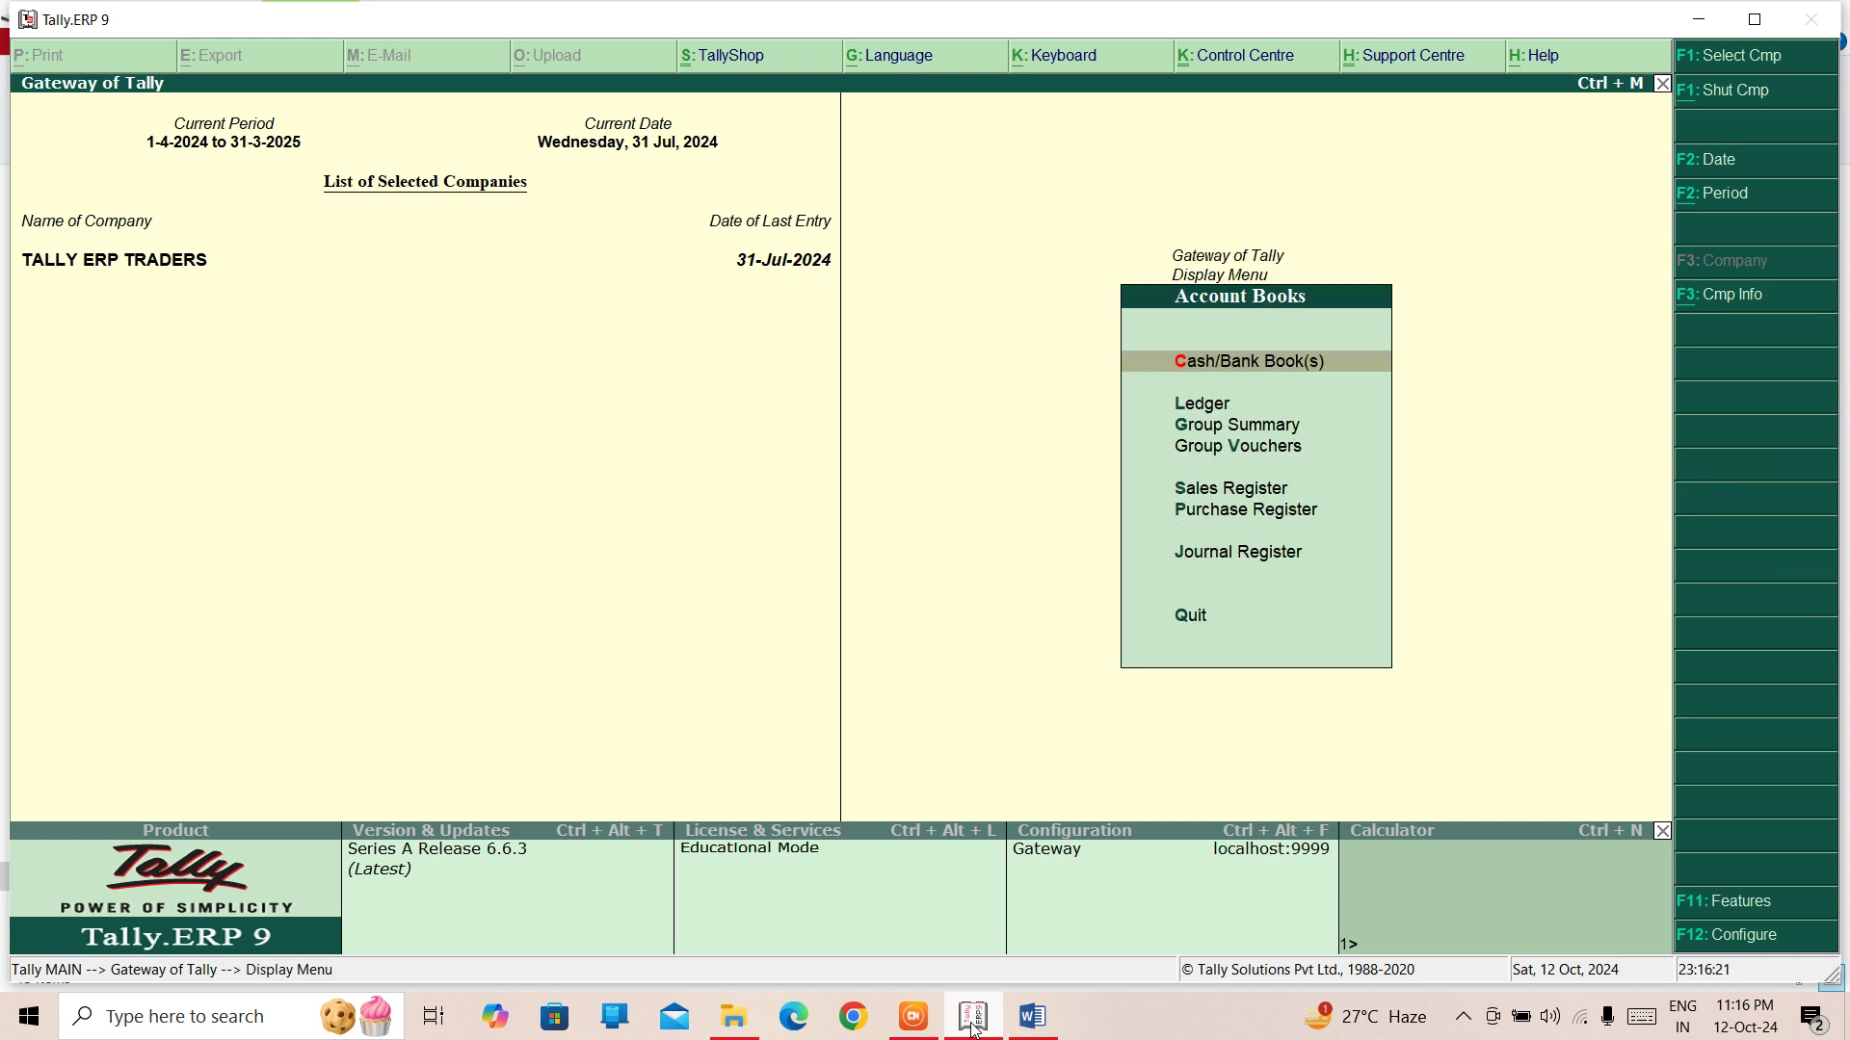
pyautogui.press('Down')
pyautogui.press('Down')
pyautogui.press('Down')
pyautogui.press('Down')
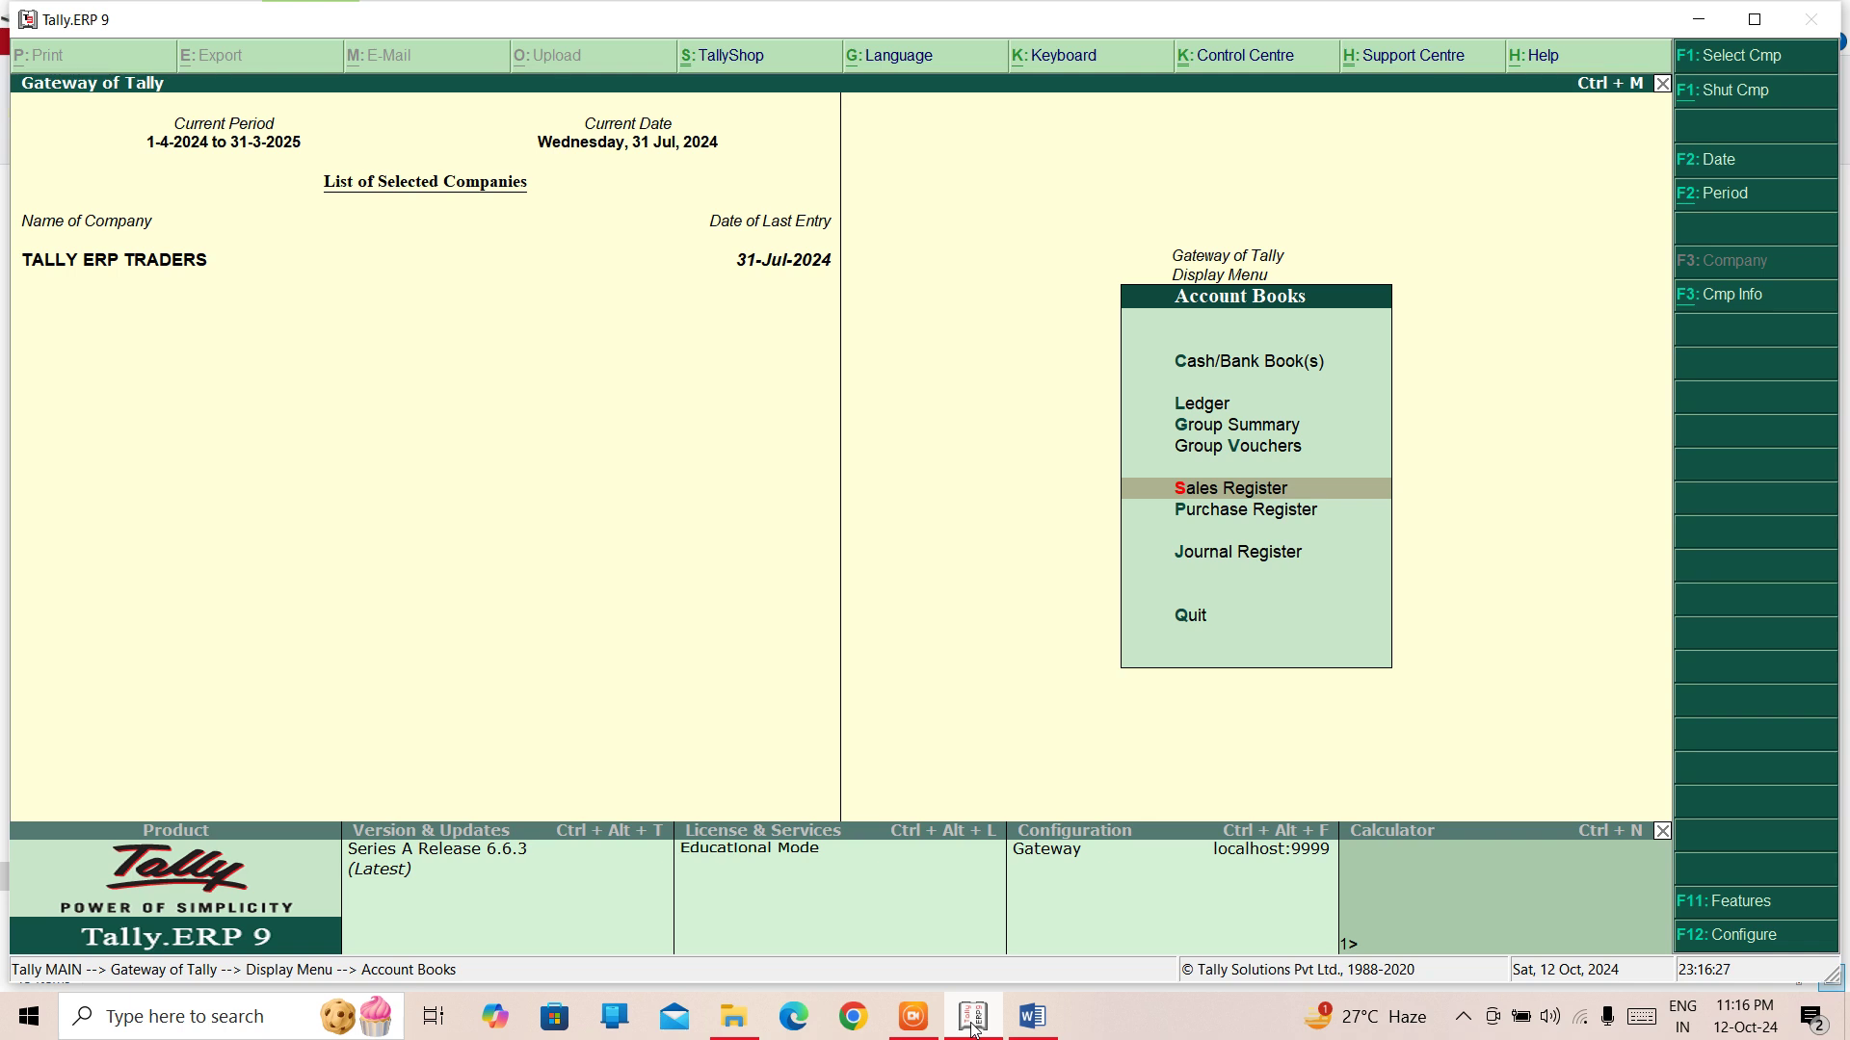
pyautogui.press('Escape')
pyautogui.press('Down')
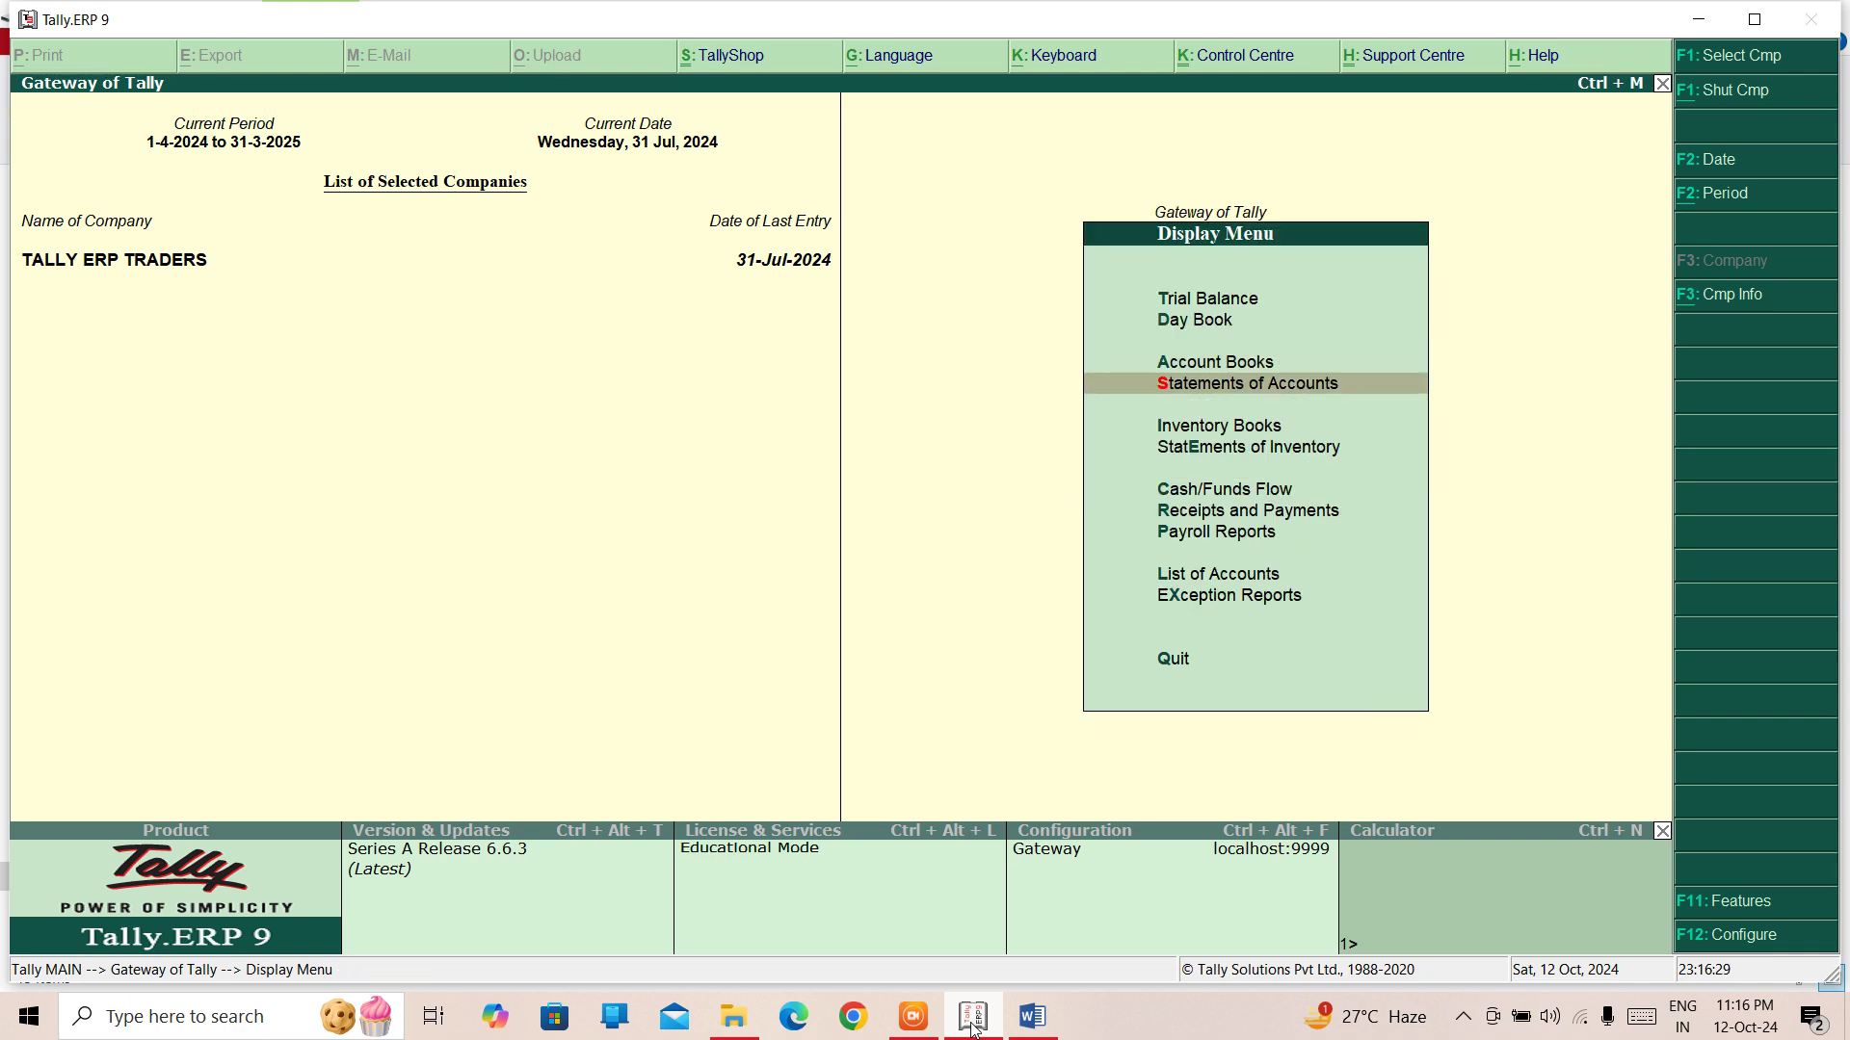
pyautogui.press('Return')
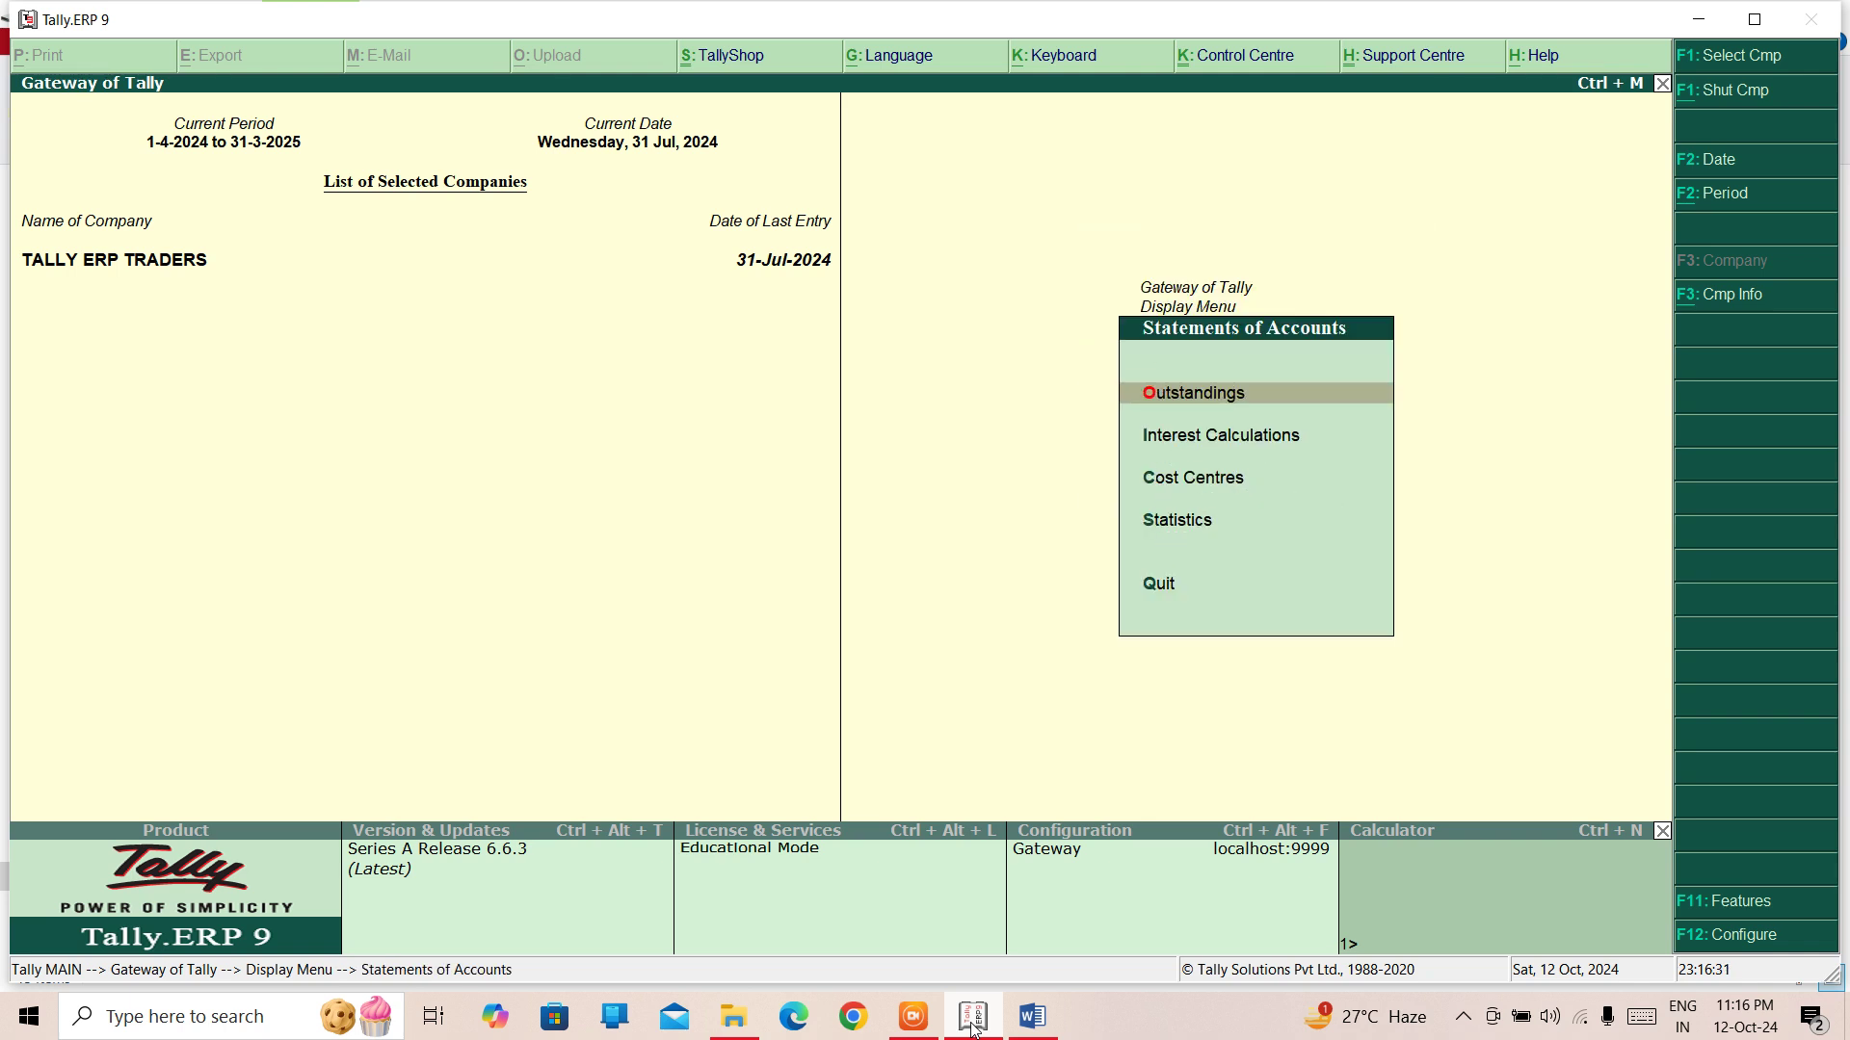
pyautogui.press('Down')
pyautogui.press('Up')
pyautogui.press('Down')
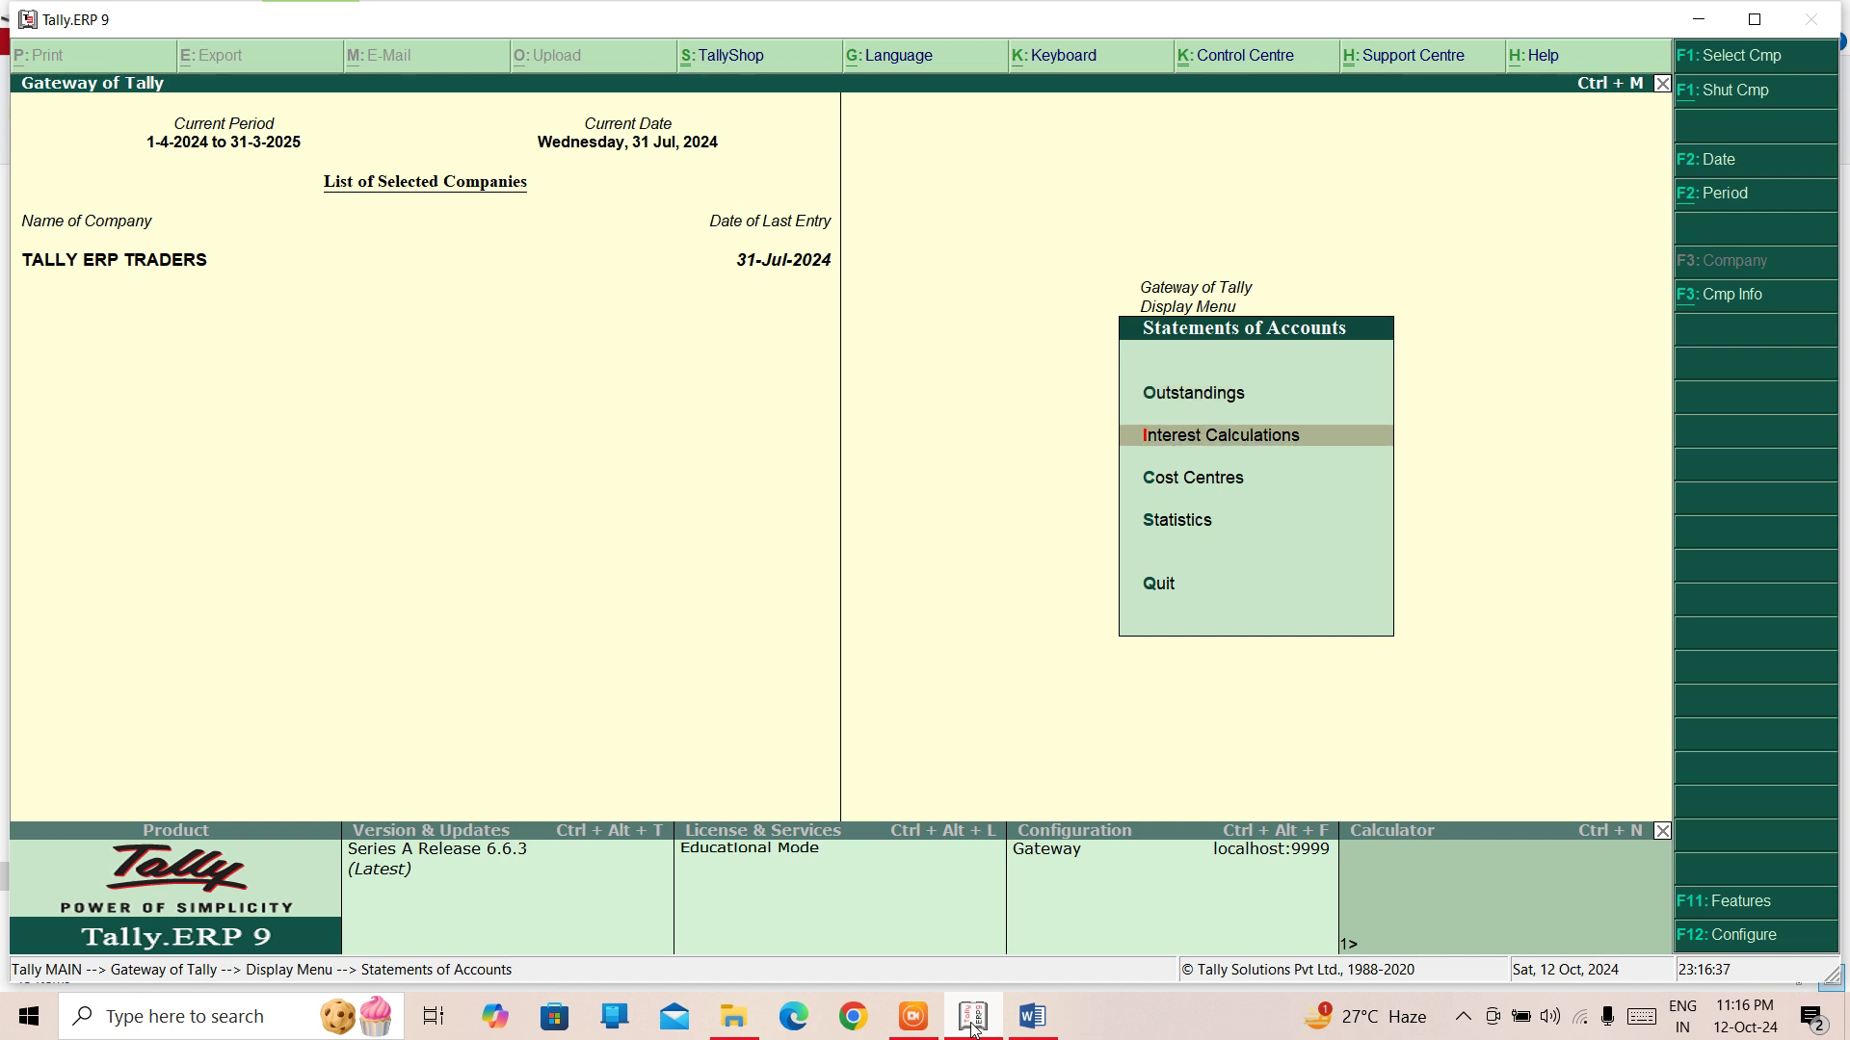
pyautogui.press('Return')
pyautogui.press('Escape')
pyautogui.press('Down')
pyautogui.press('Escape')
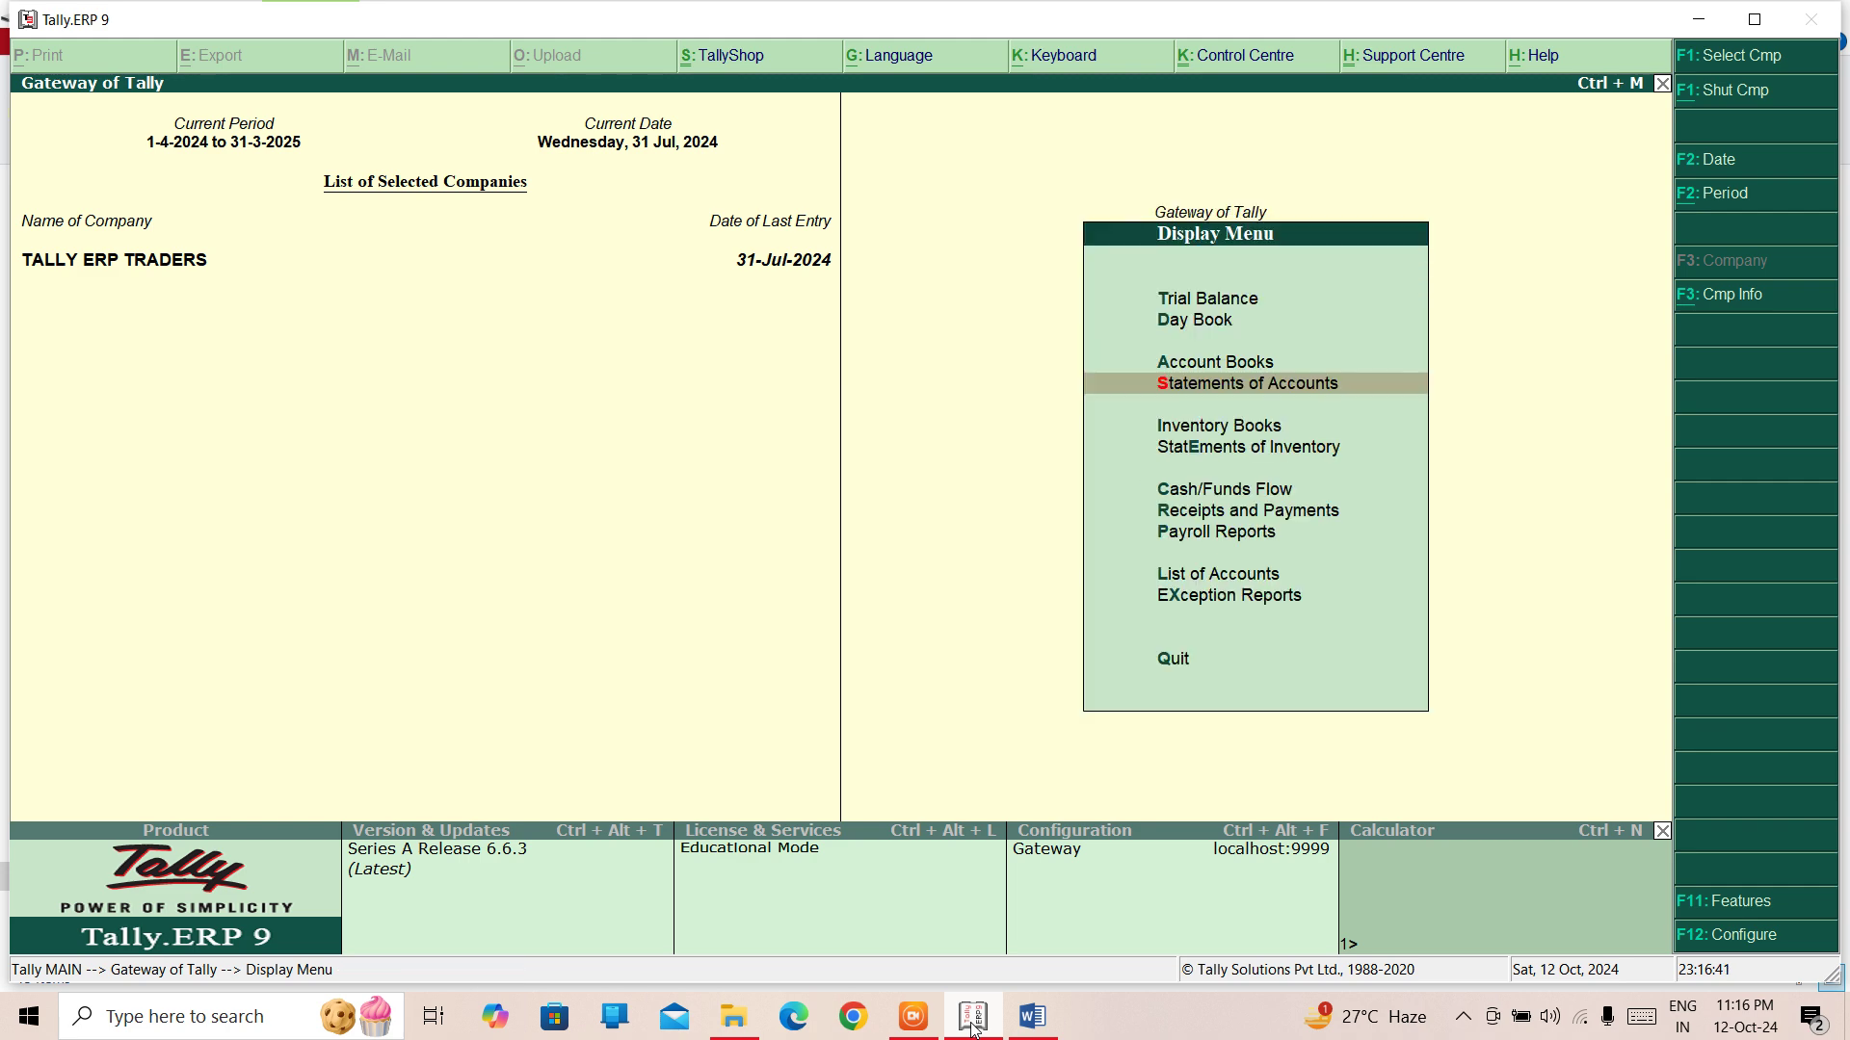
# Step: Open the Reorder Status reports within Statements of Inventory
pyautogui.press('Down')
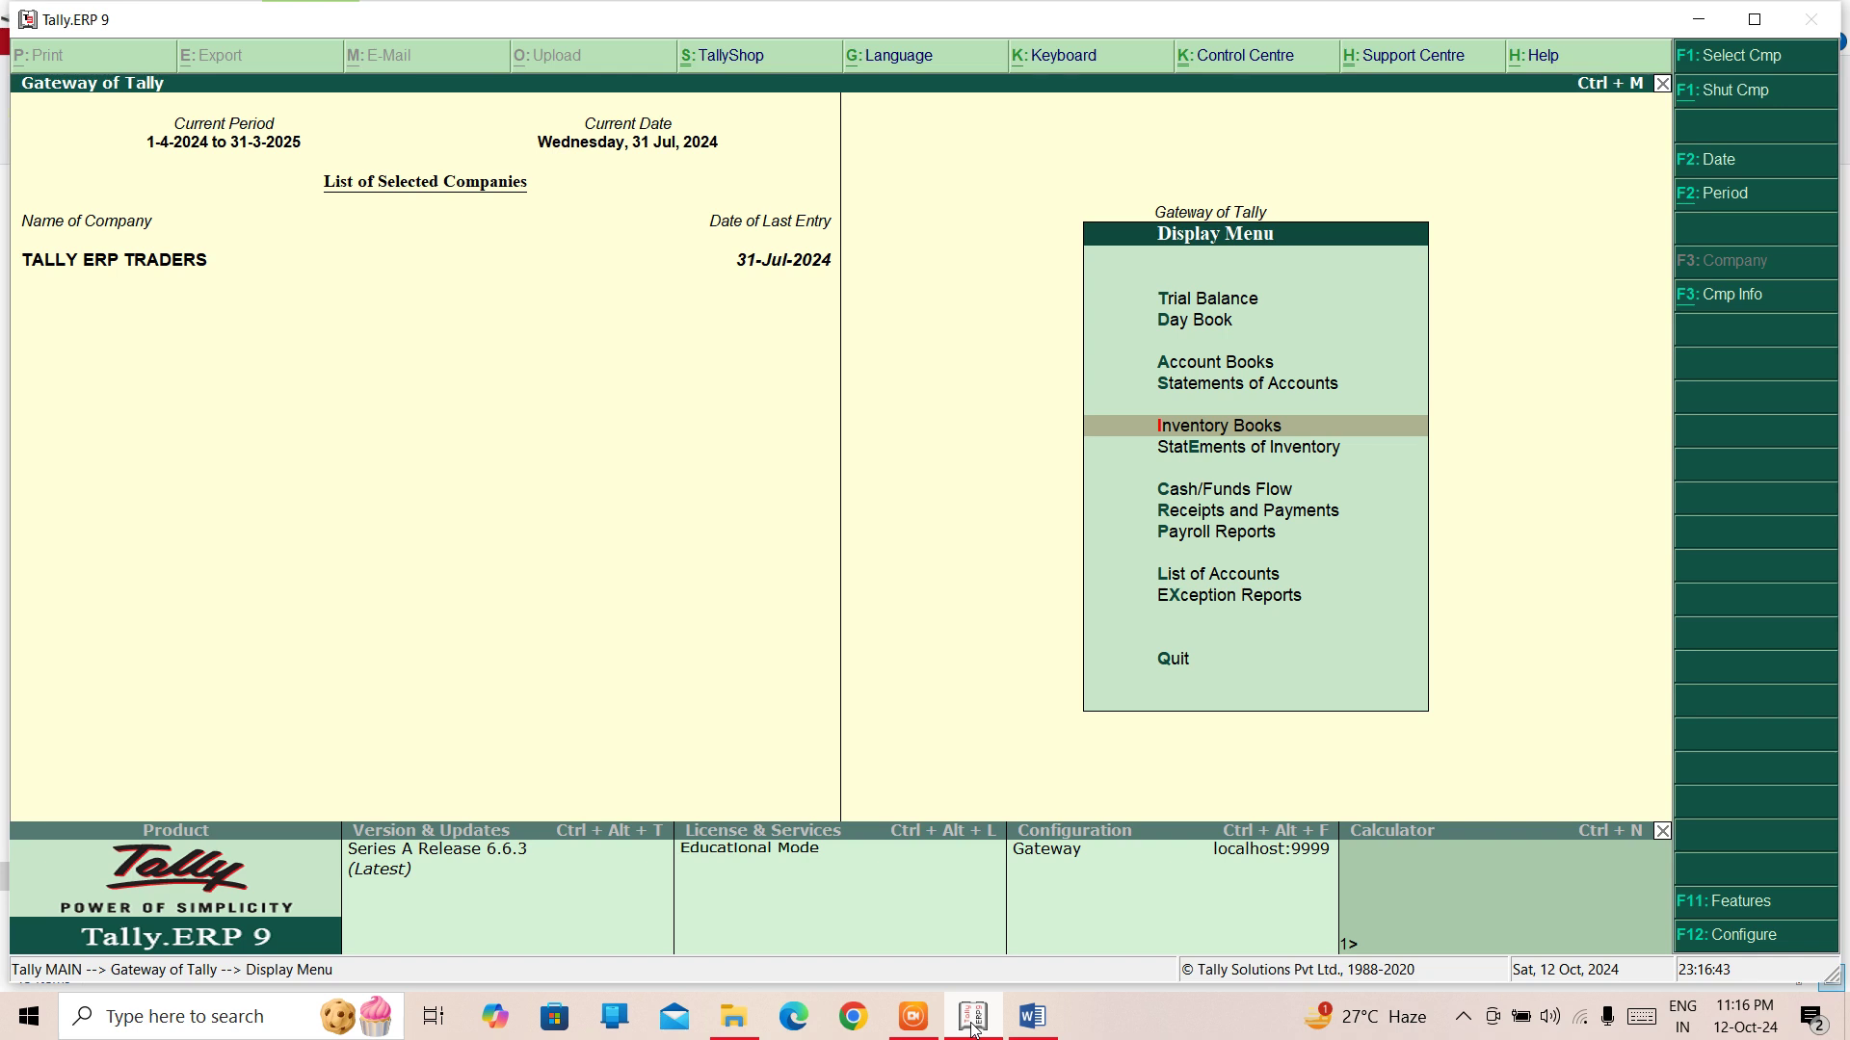
pyautogui.press('Down')
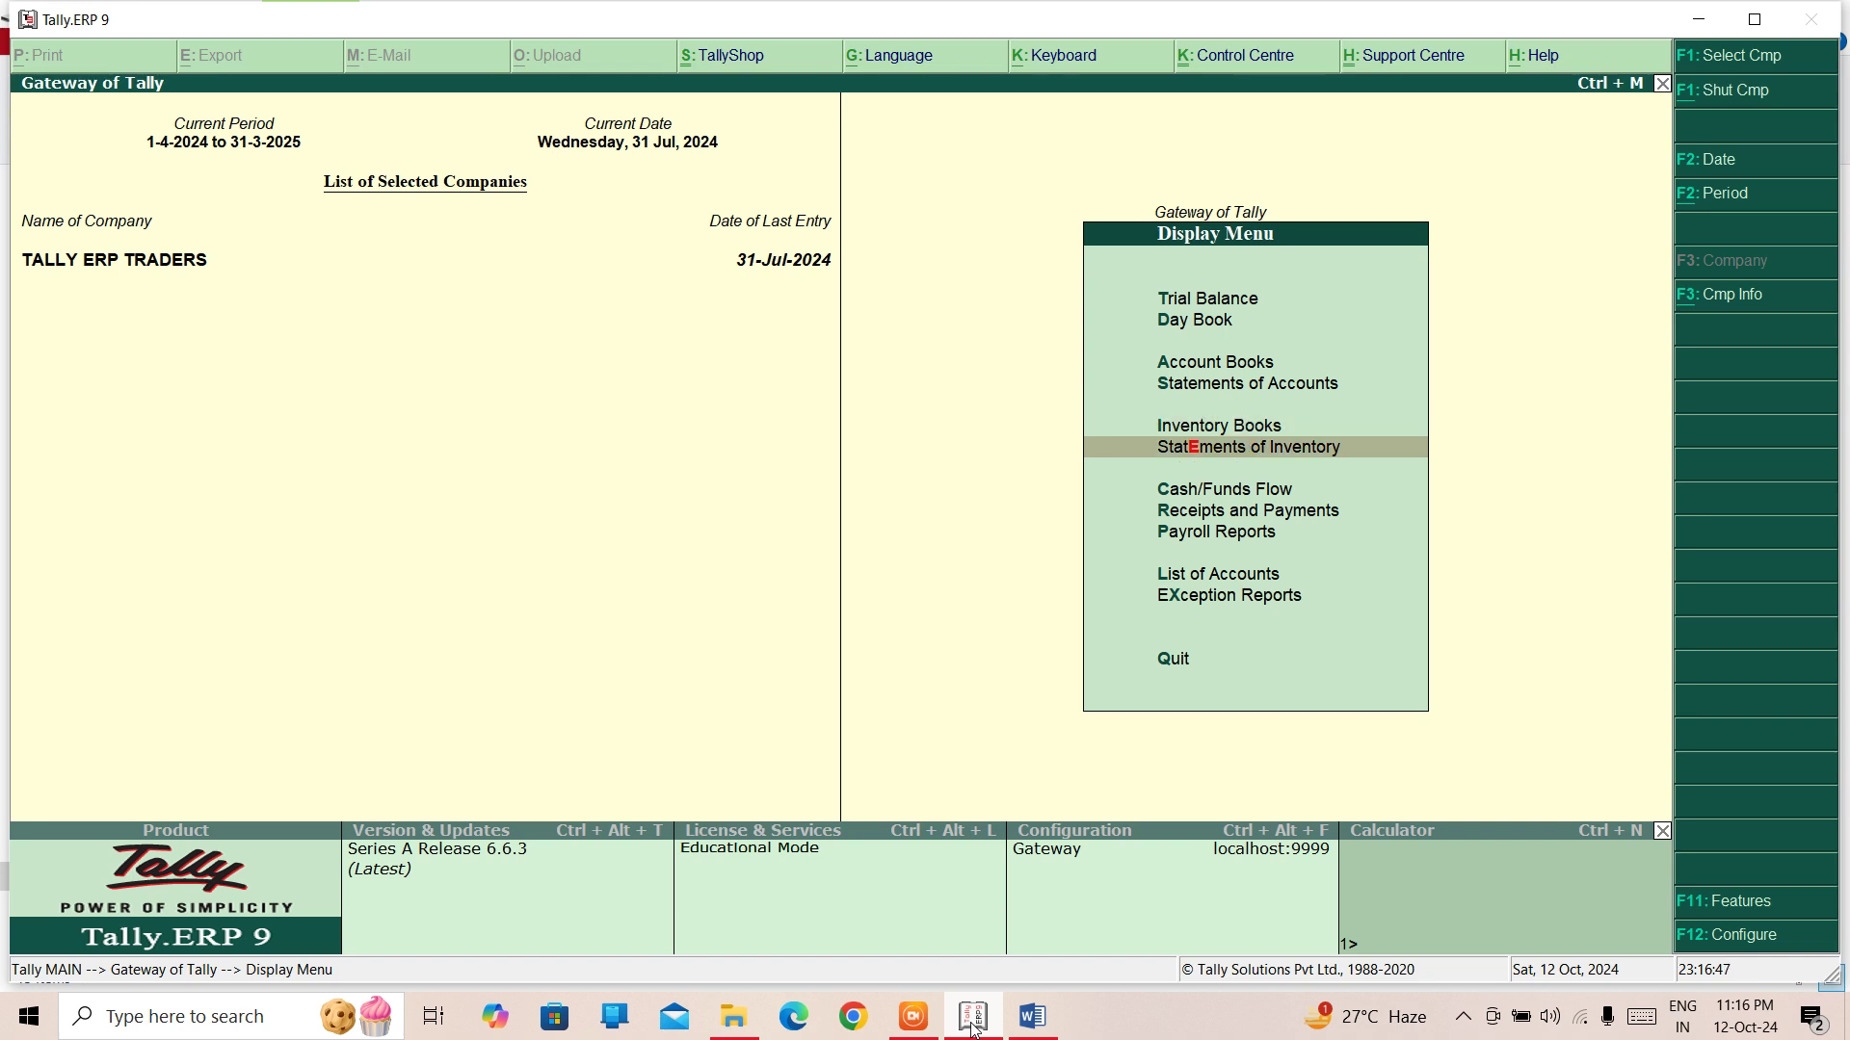
pyautogui.press('Return')
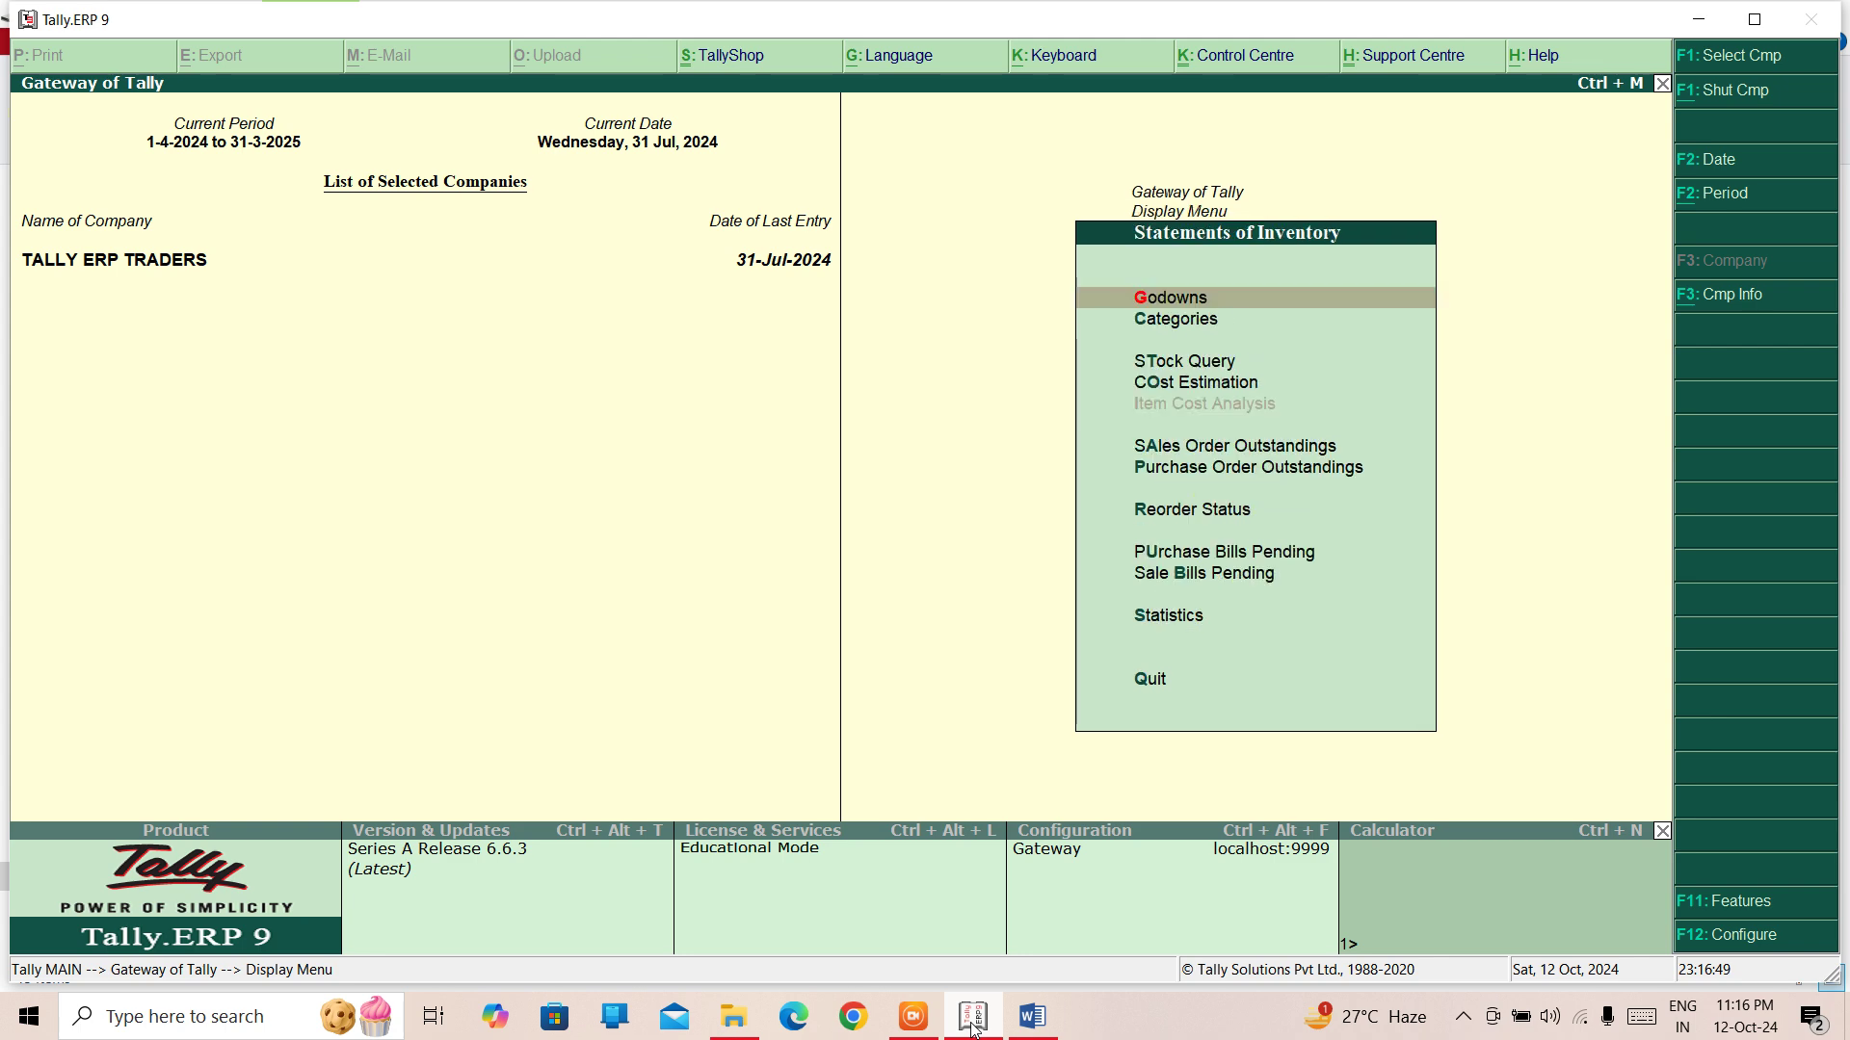
pyautogui.press('Down')
pyautogui.press('Down')
pyautogui.press('Down')
pyautogui.press('Down')
pyautogui.press('Down')
pyautogui.press('Down')
pyautogui.press('Down')
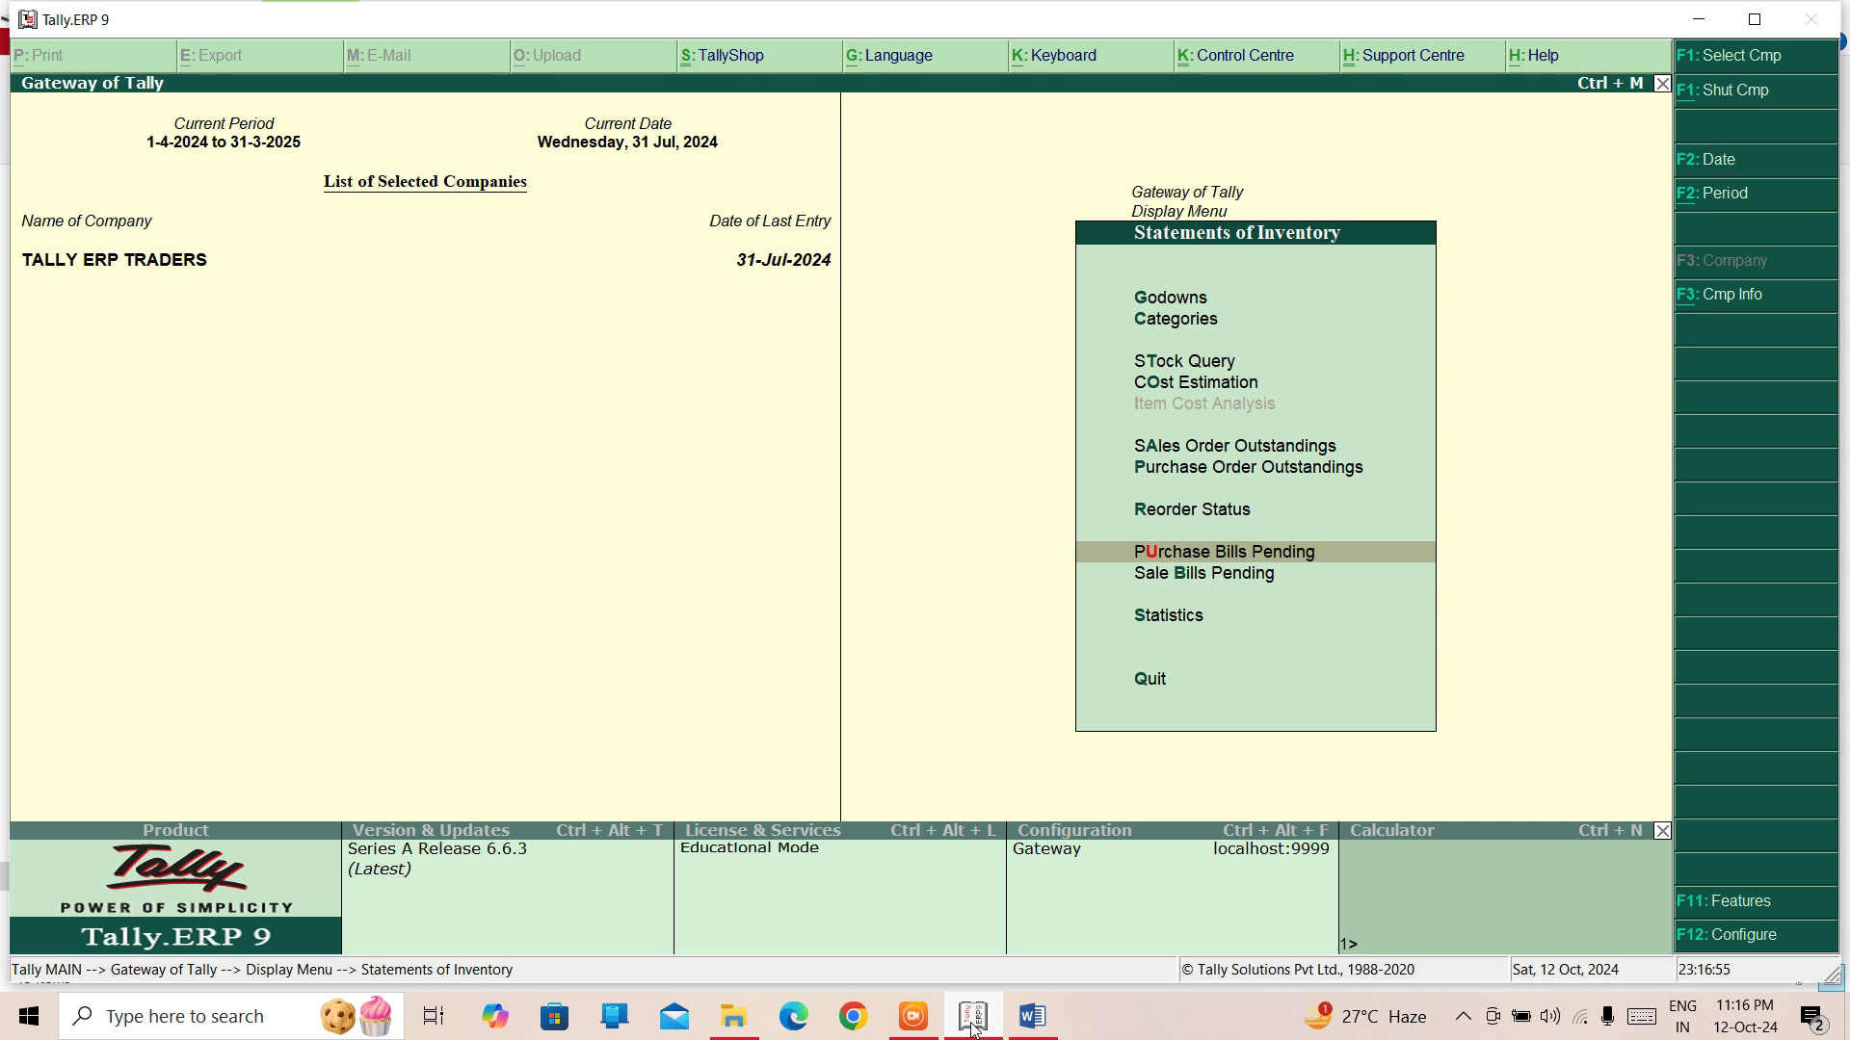
pyautogui.press('Up')
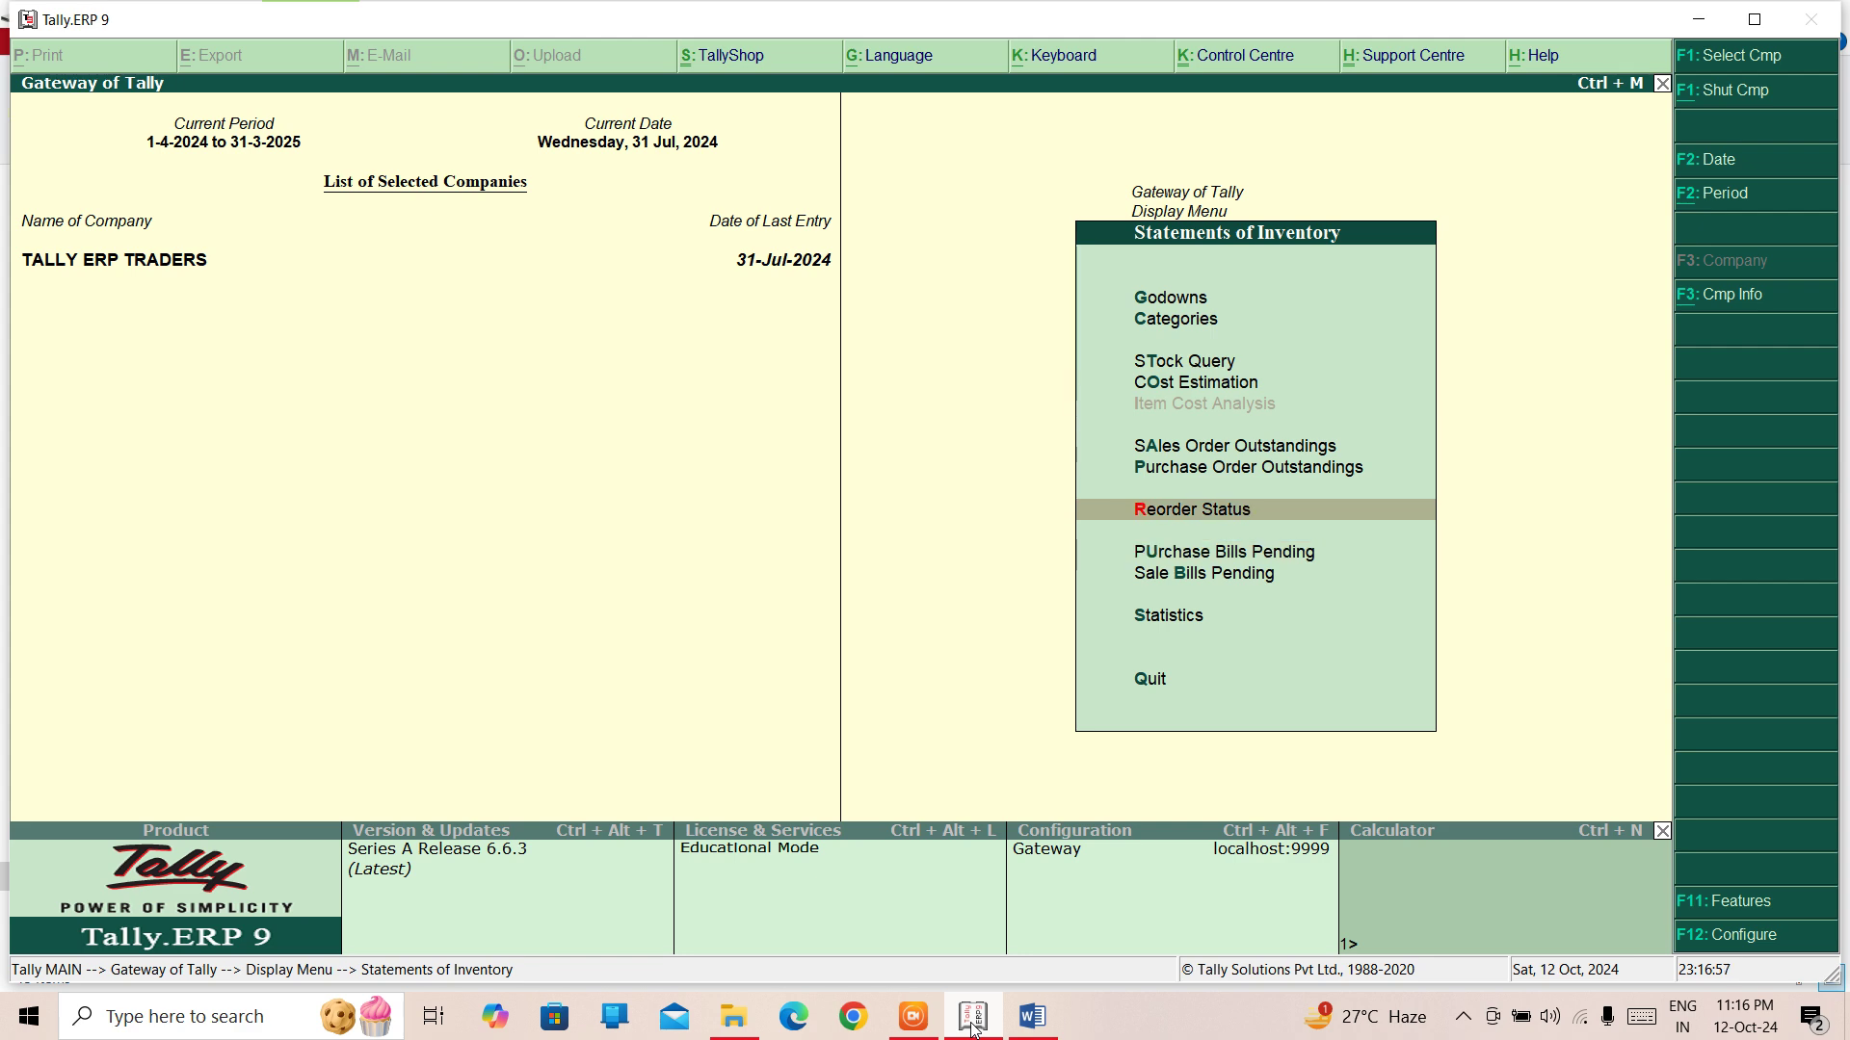
pyautogui.press('Return')
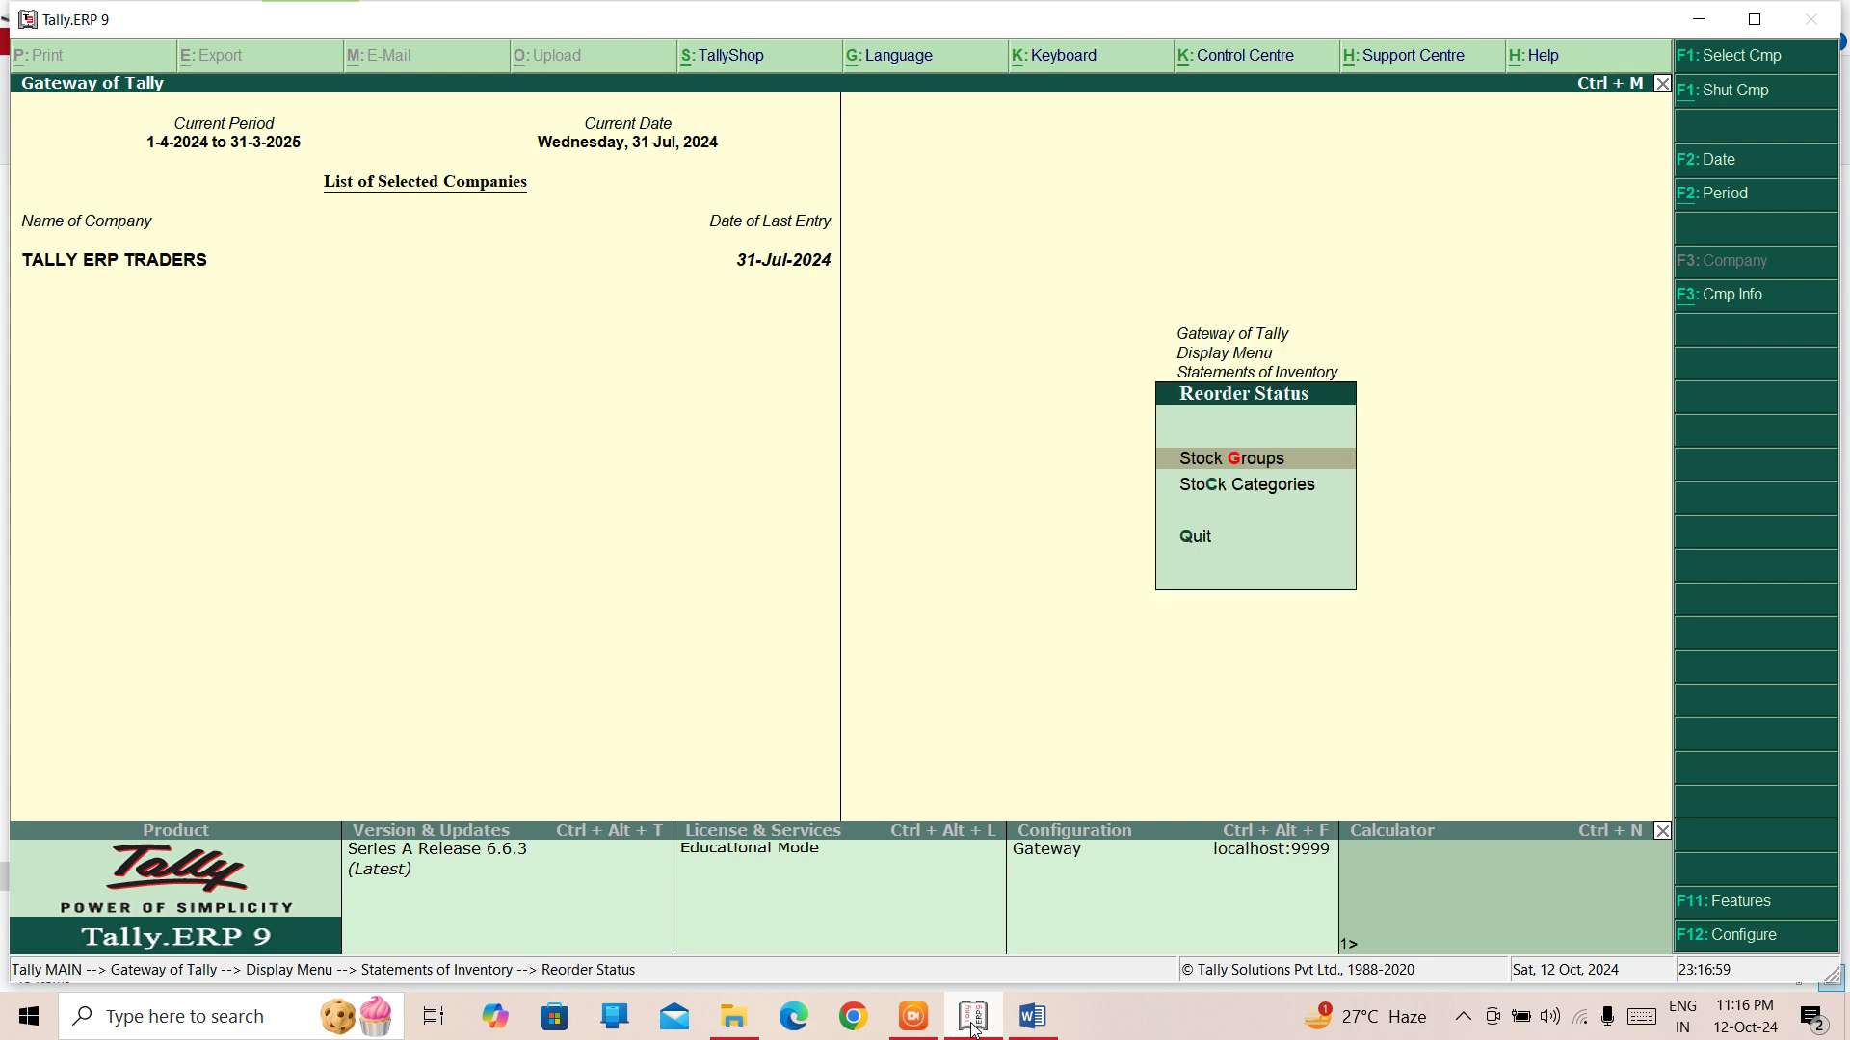
# Step: Display the inventory reorder status for the GARMENTS stock group
pyautogui.press('Return')
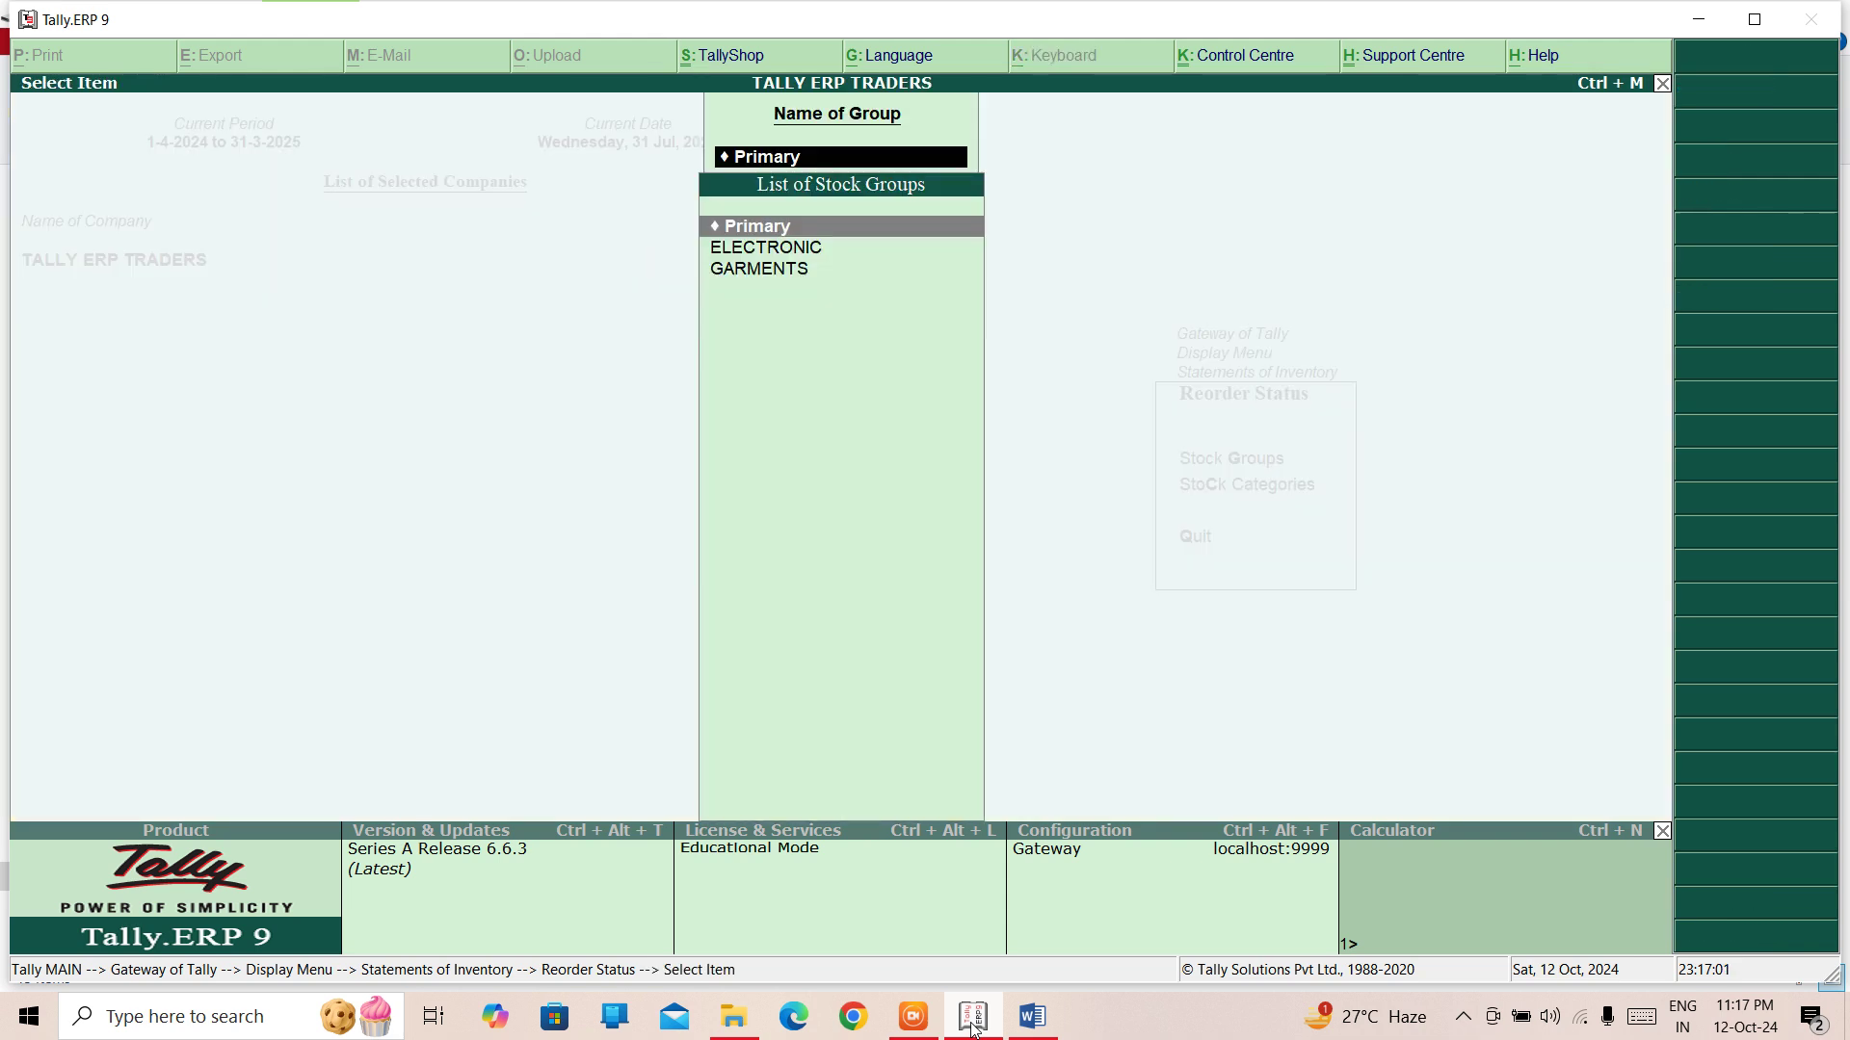
pyautogui.press('Down')
pyautogui.press('Down')
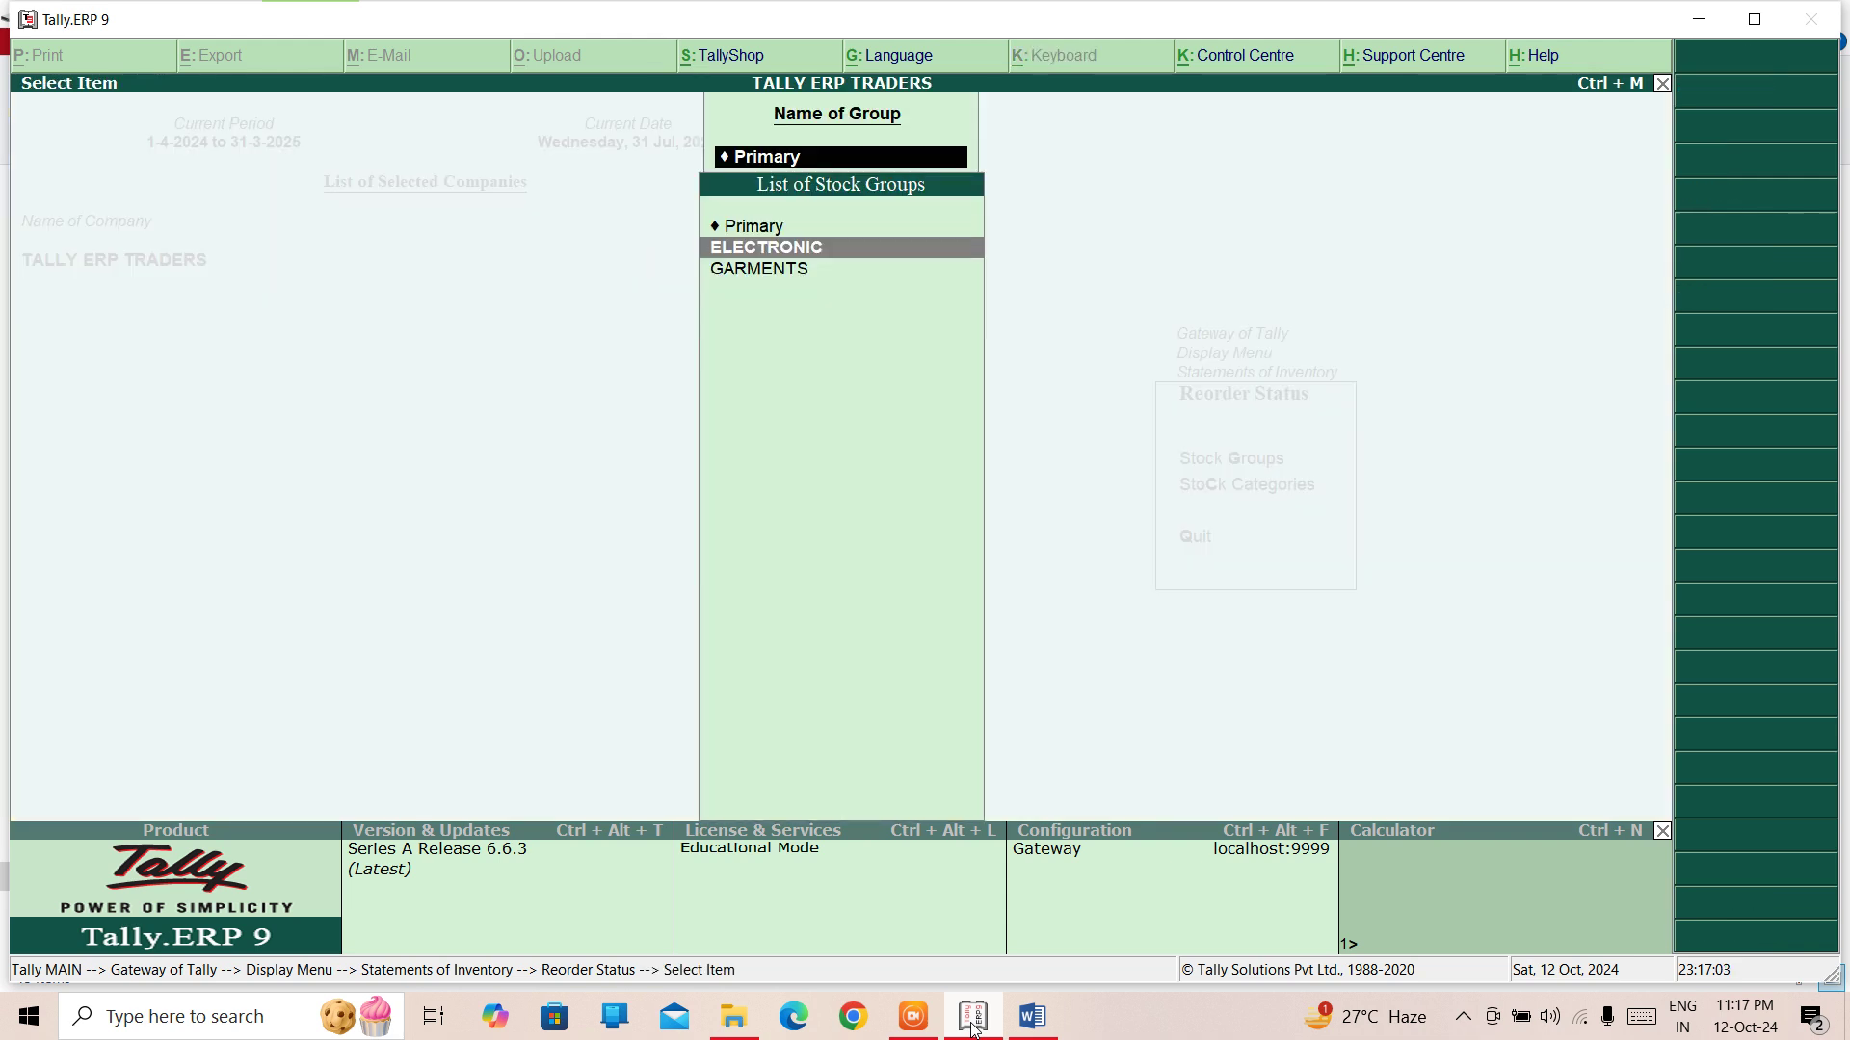
pyautogui.press('Return')
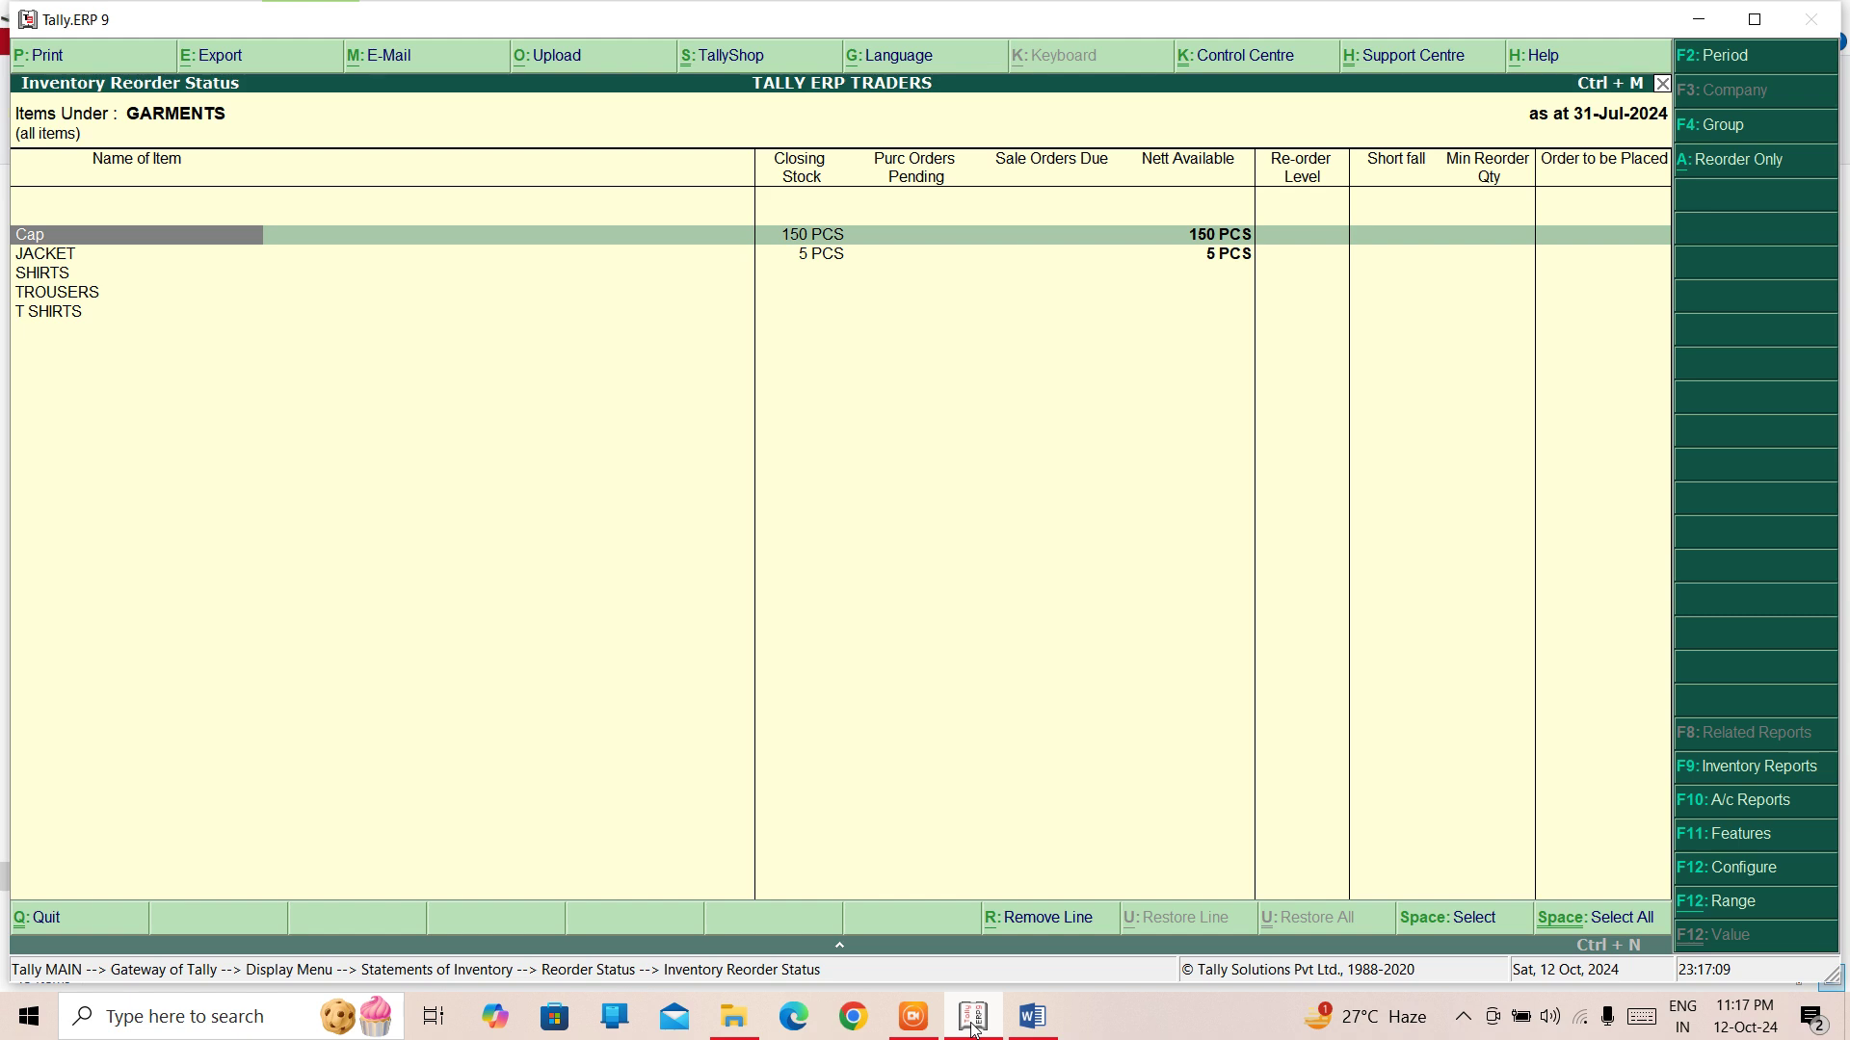
# Step: Examine the stock, pending order and re-order columns for the garment items, and close the report
pyautogui.press('Right')
pyautogui.press('Right')
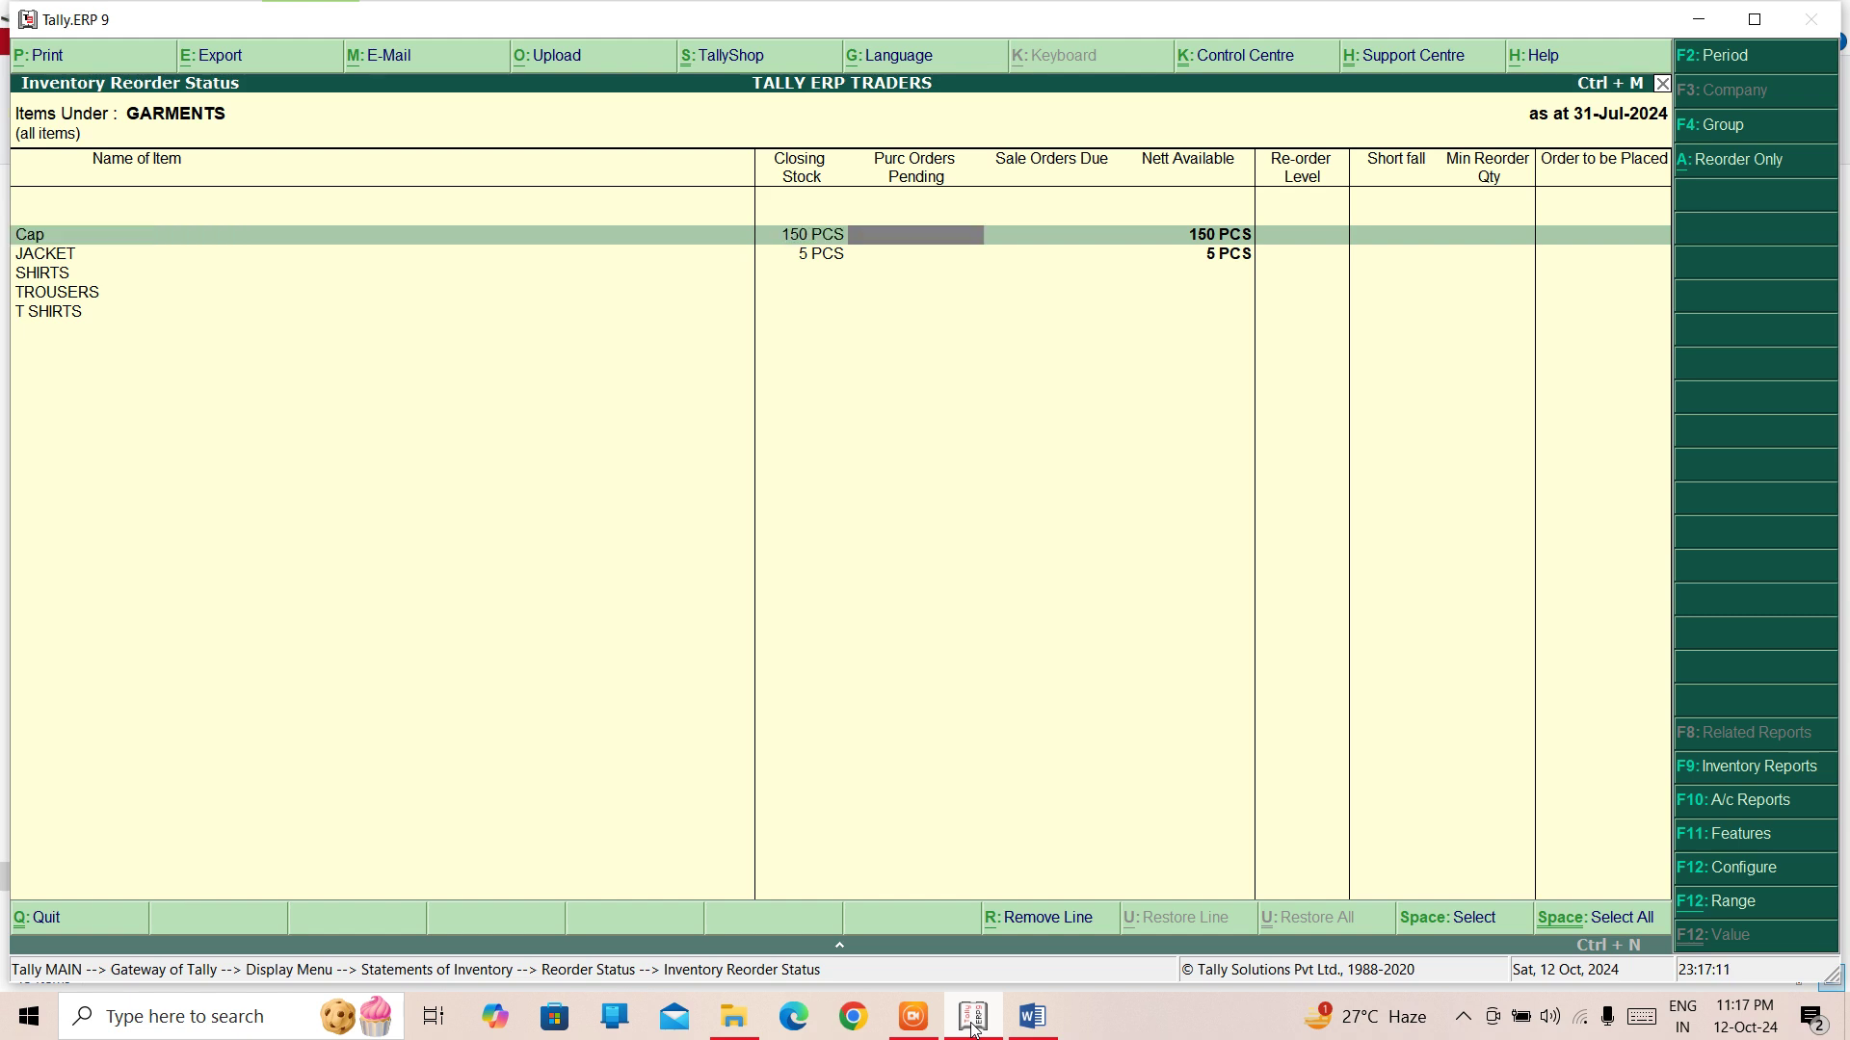
pyautogui.press('Right')
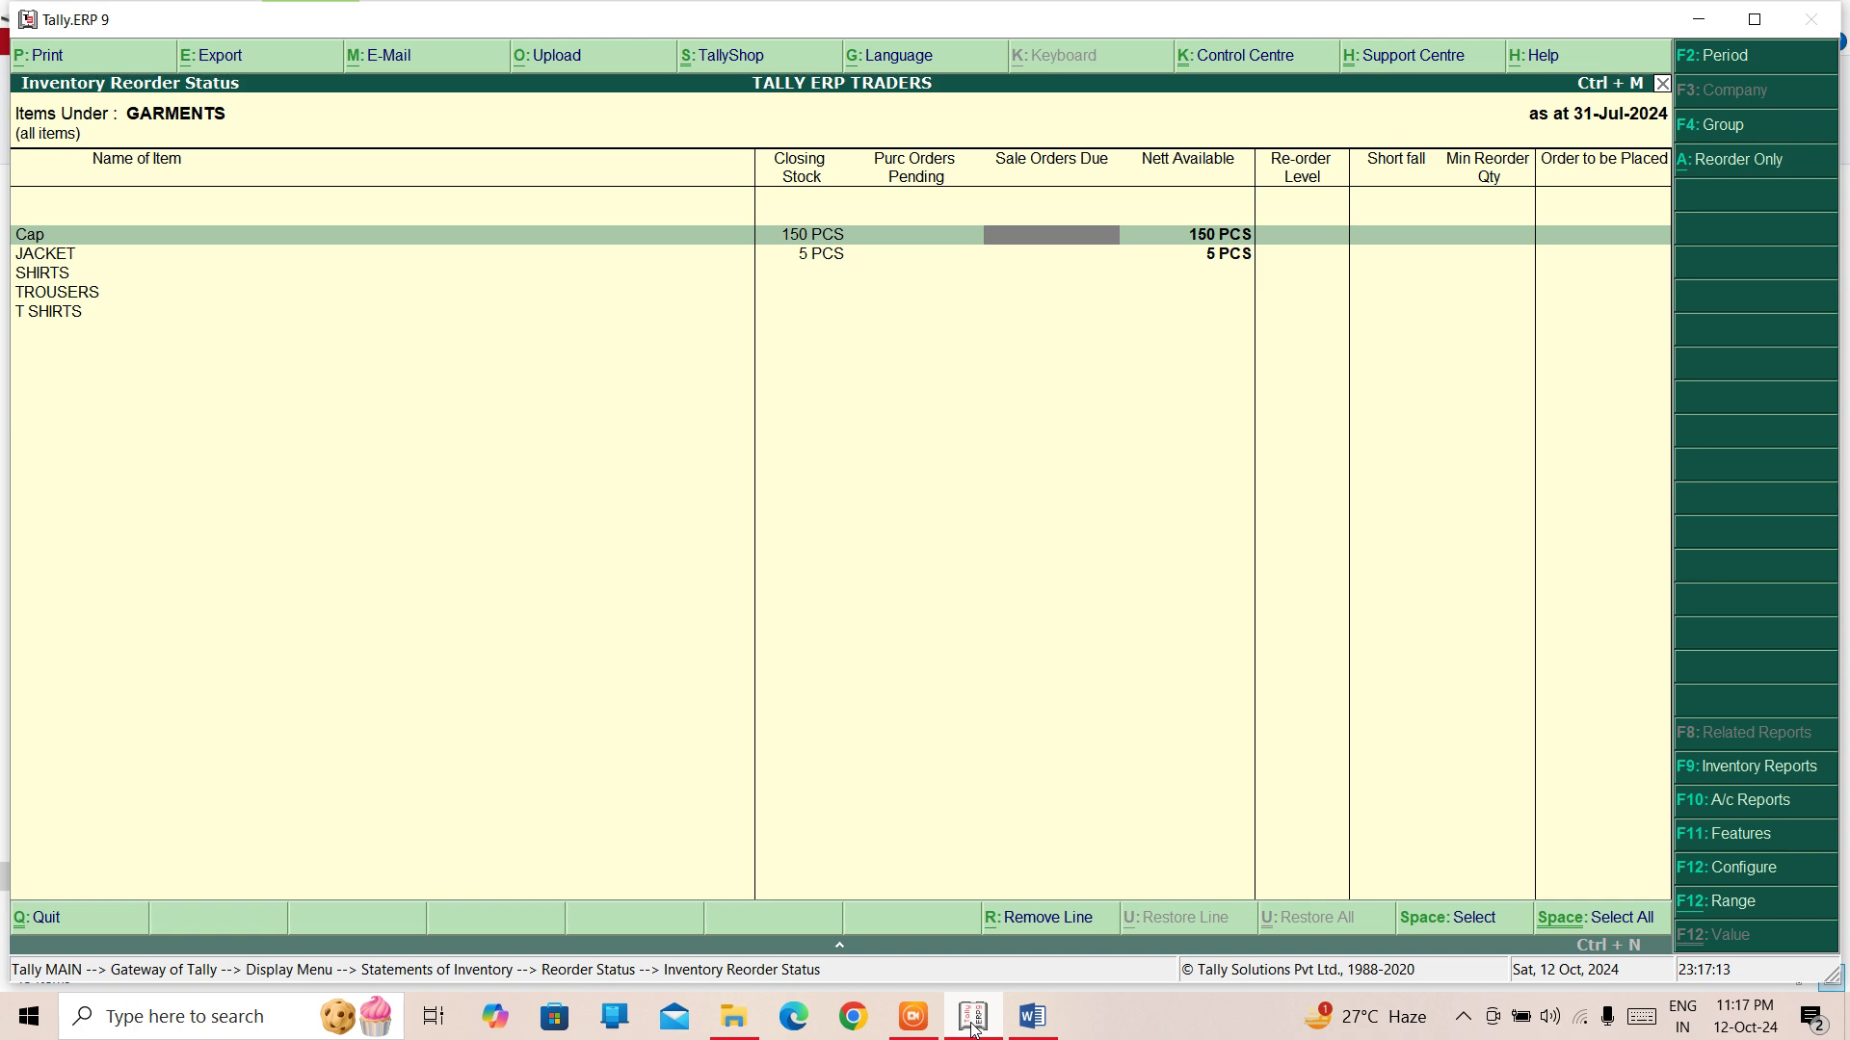
pyautogui.press('Right')
pyautogui.press('Right')
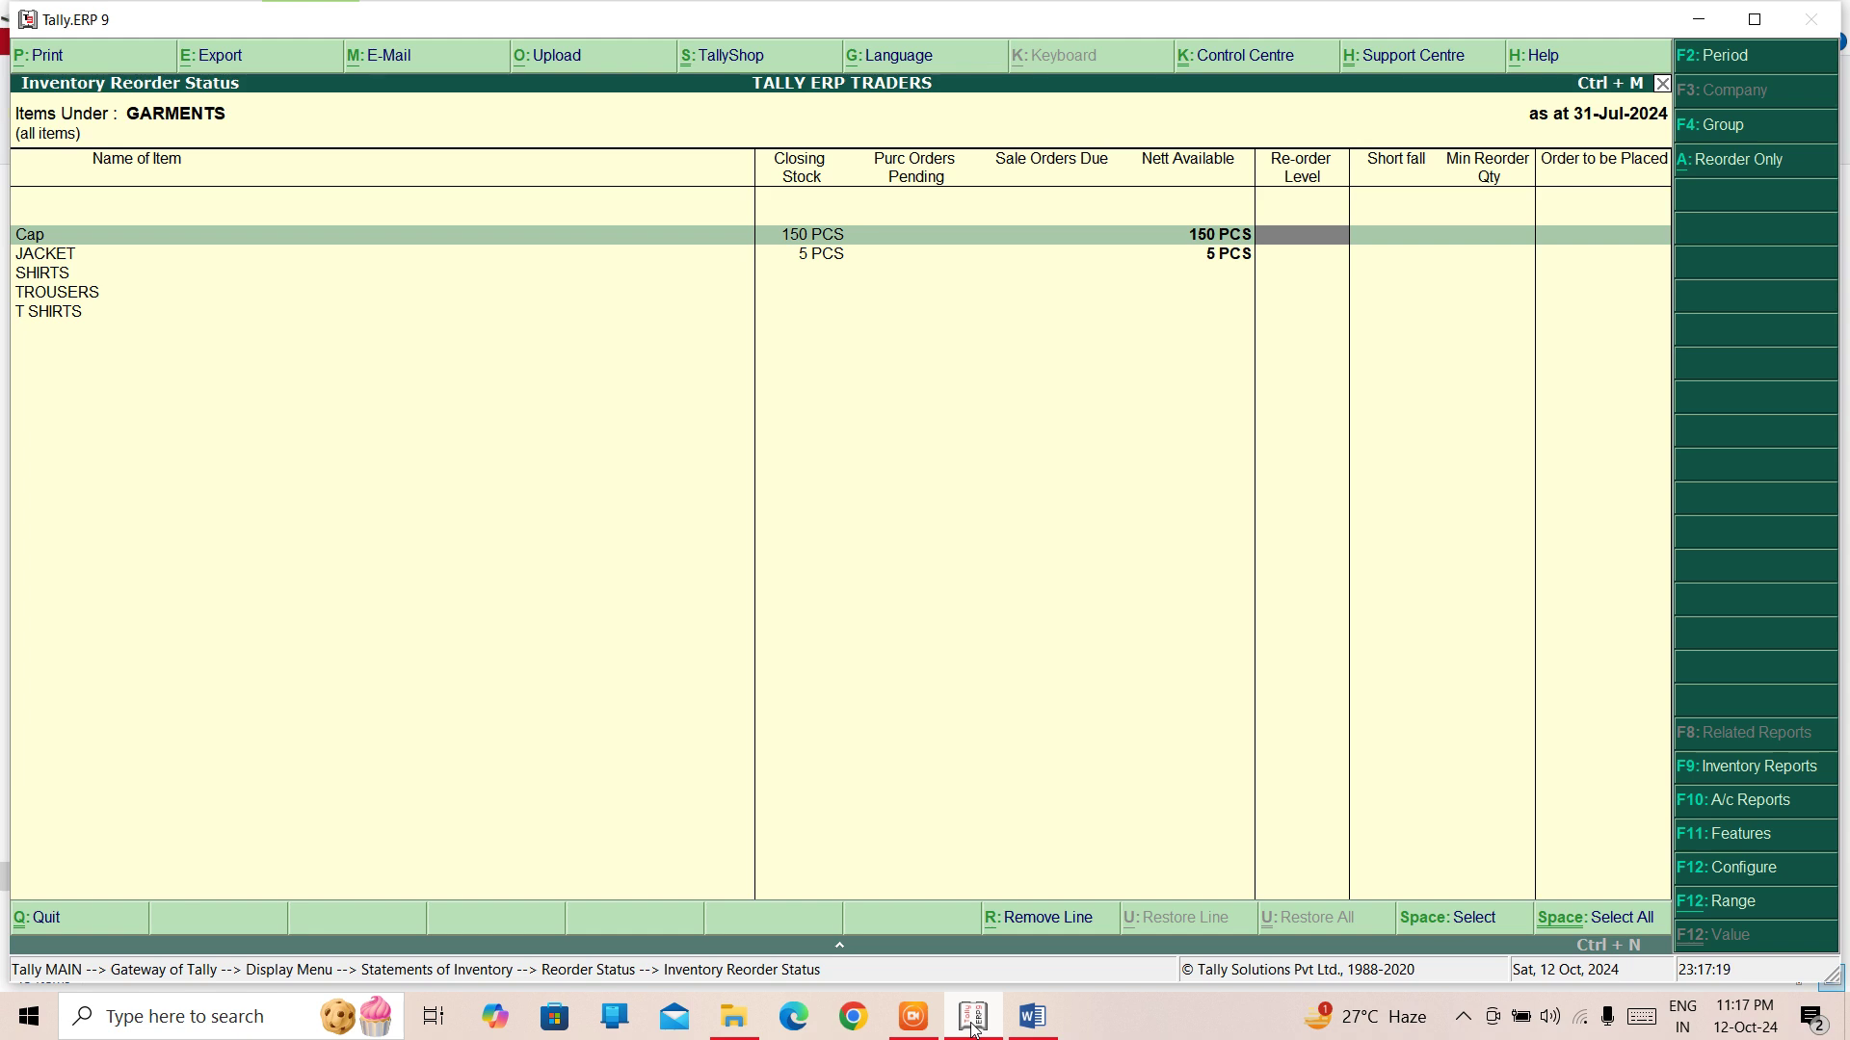
pyautogui.press('Right')
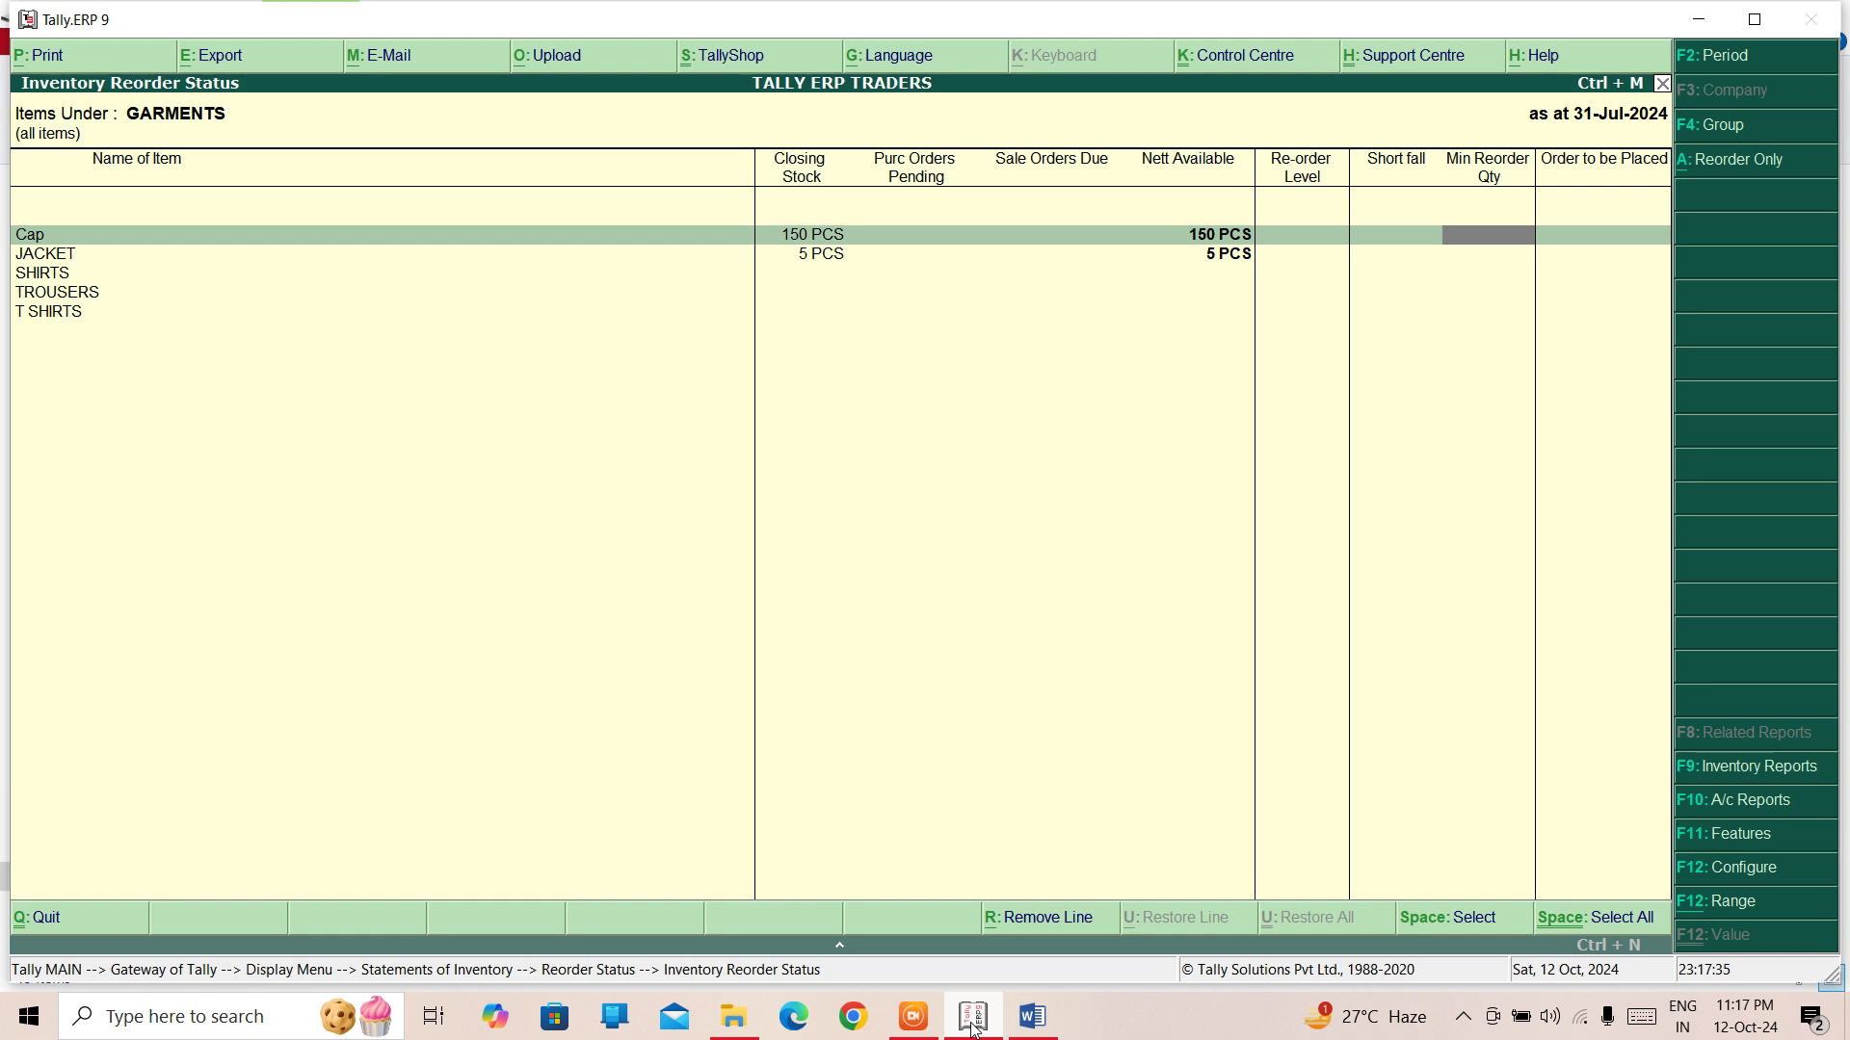
pyautogui.press('Down')
pyautogui.press('Down')
pyautogui.press('Down')
pyautogui.press('Down')
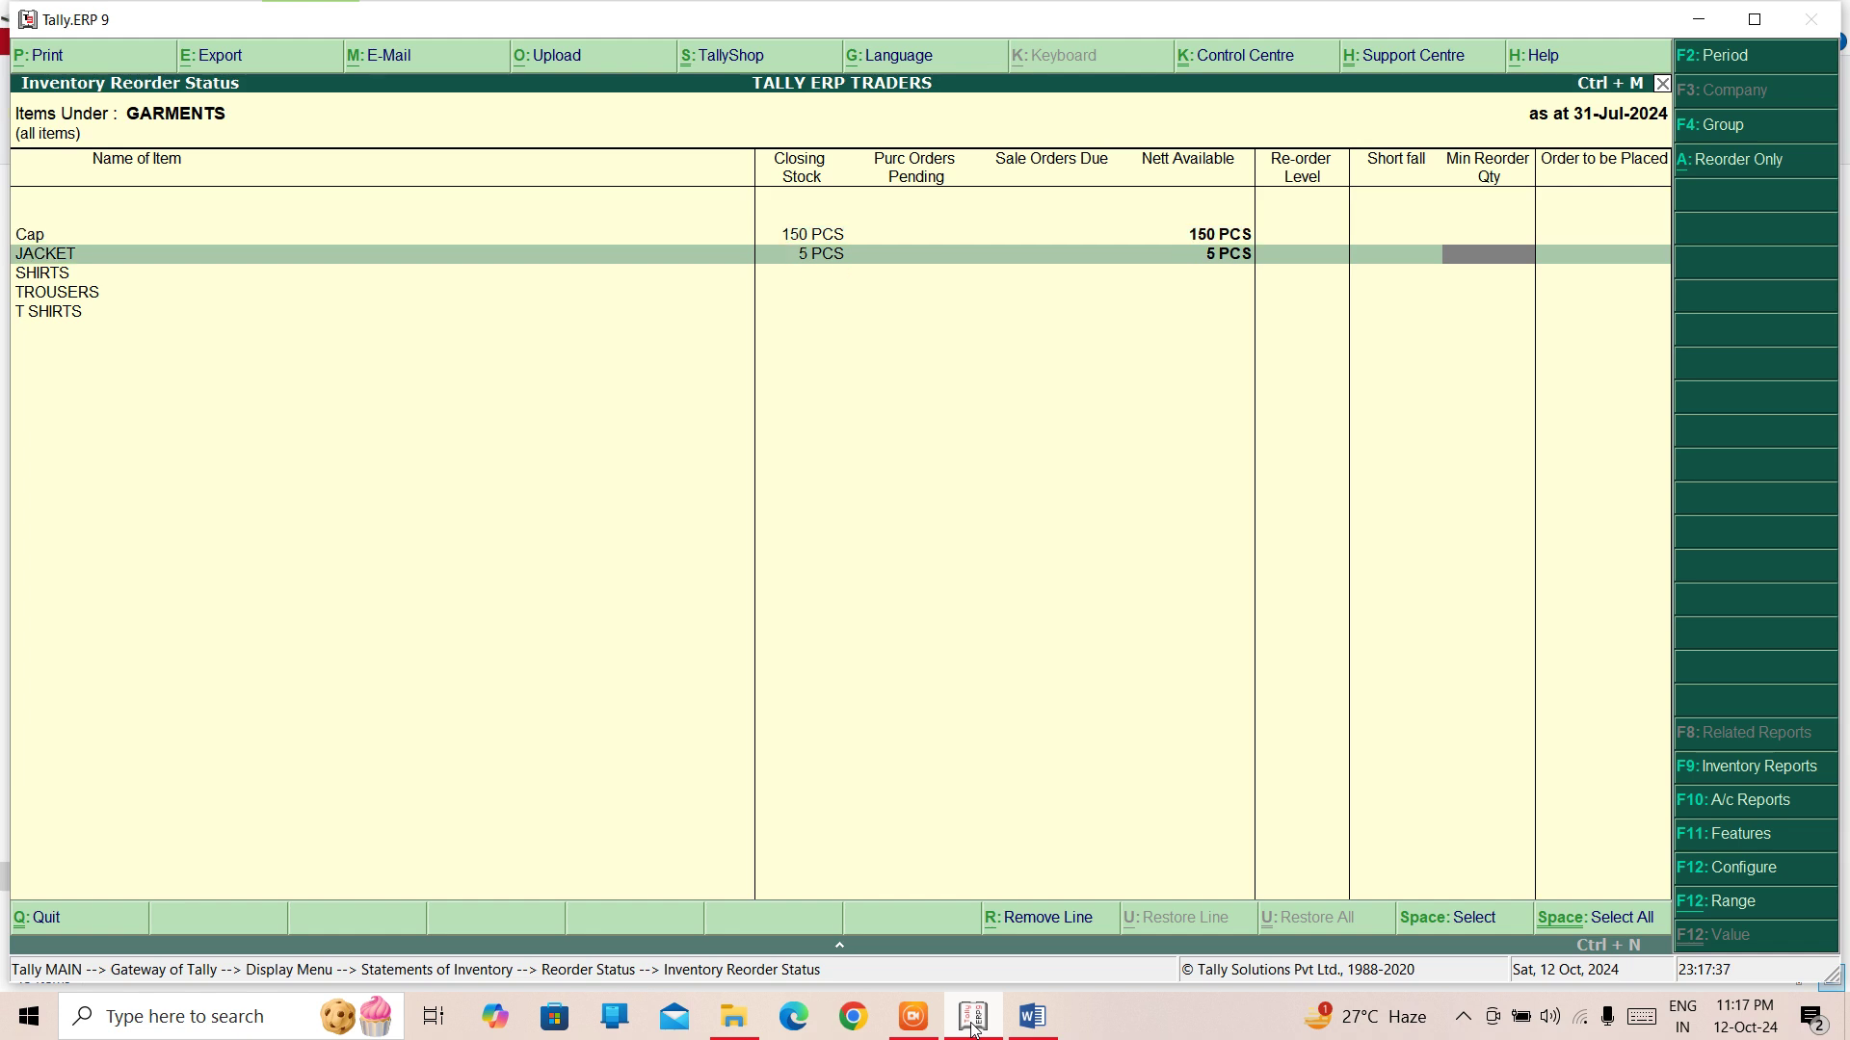
pyautogui.press('Escape')
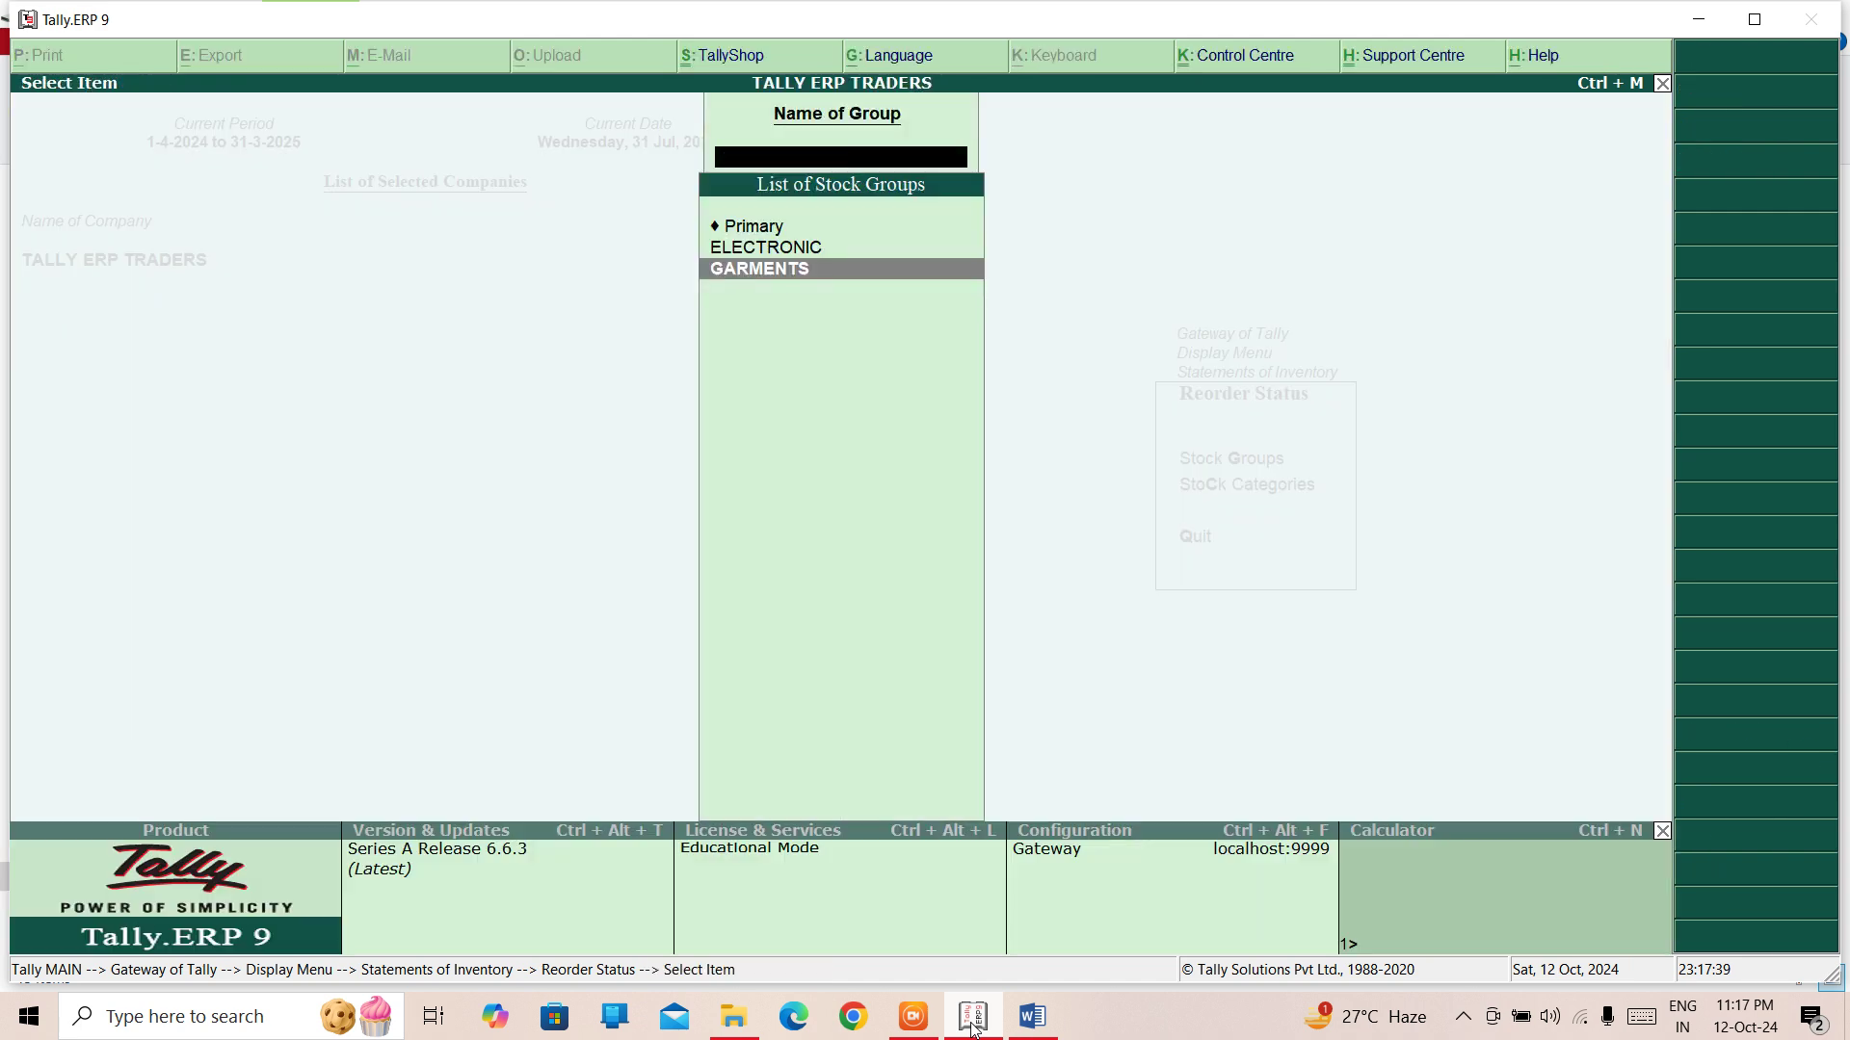
# Step: View the inventory reorder status by stock category for MEN WEAR, and close the report
pyautogui.press('Escape')
pyautogui.press('Down')
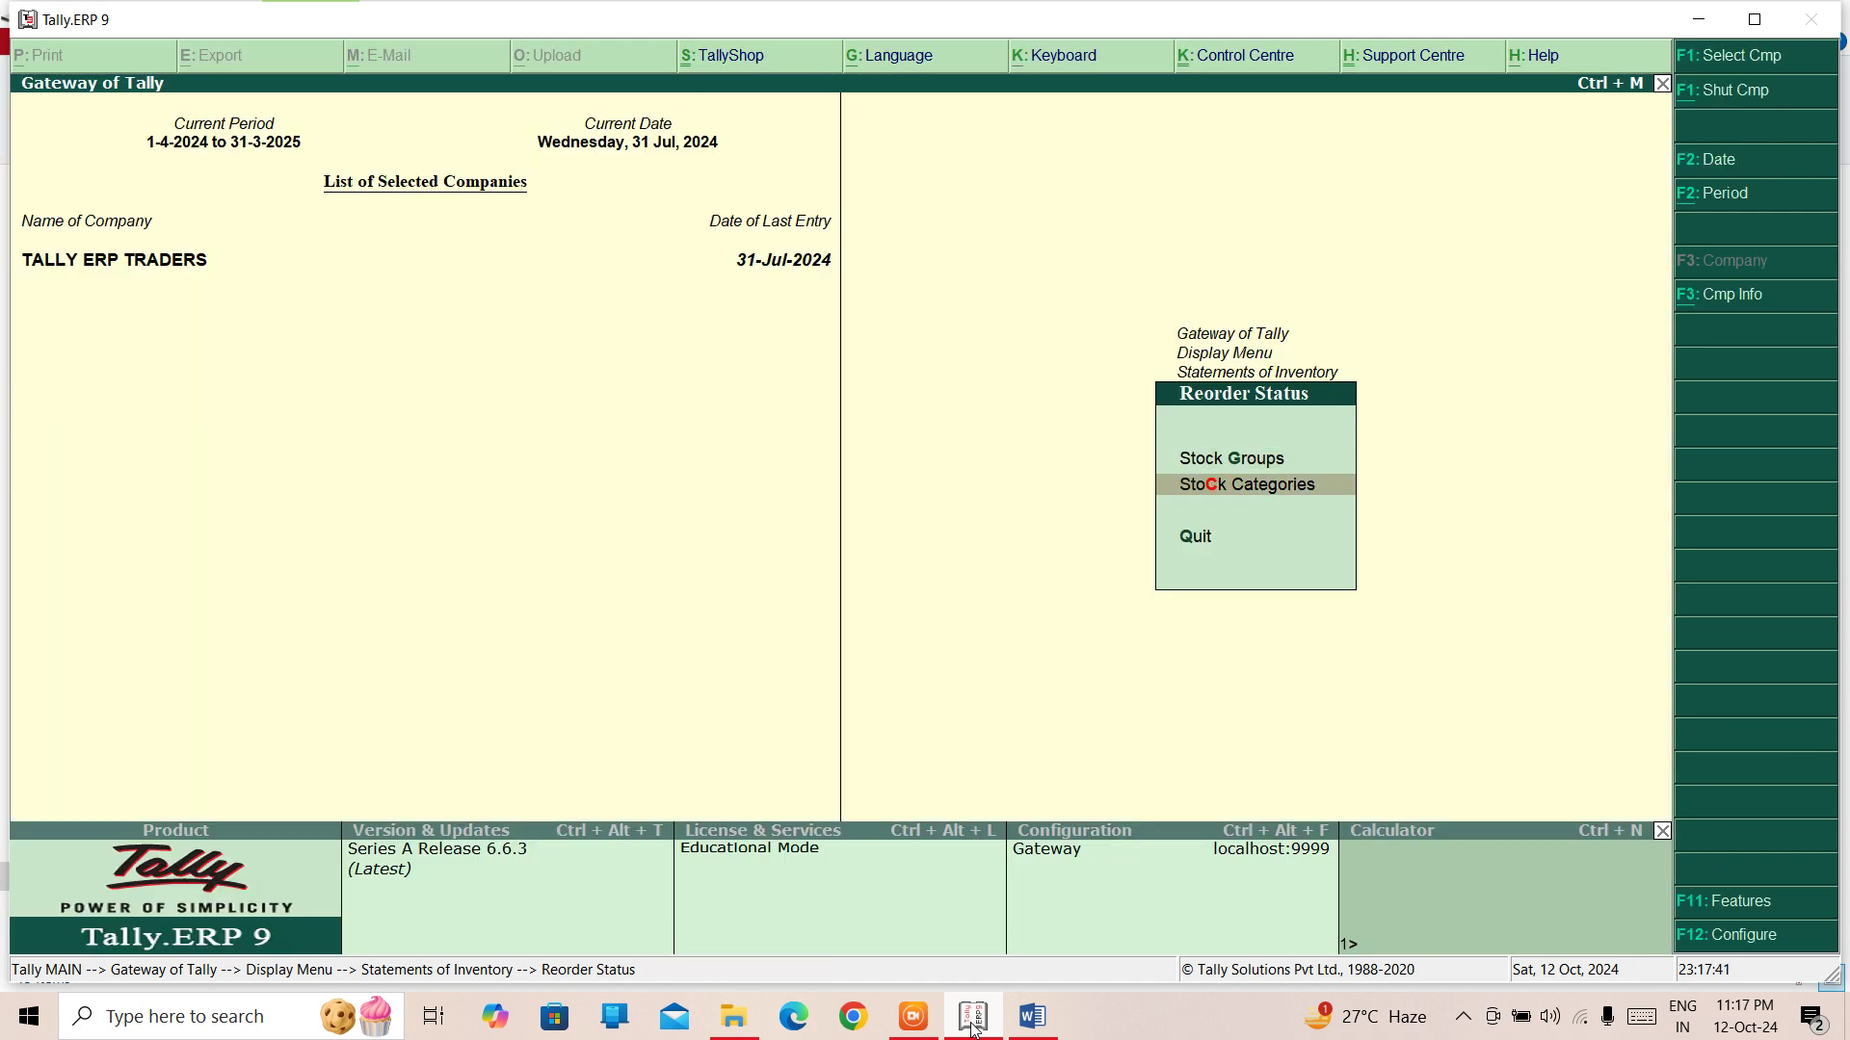
pyautogui.press('Return')
pyautogui.press('Down')
pyautogui.press('Down')
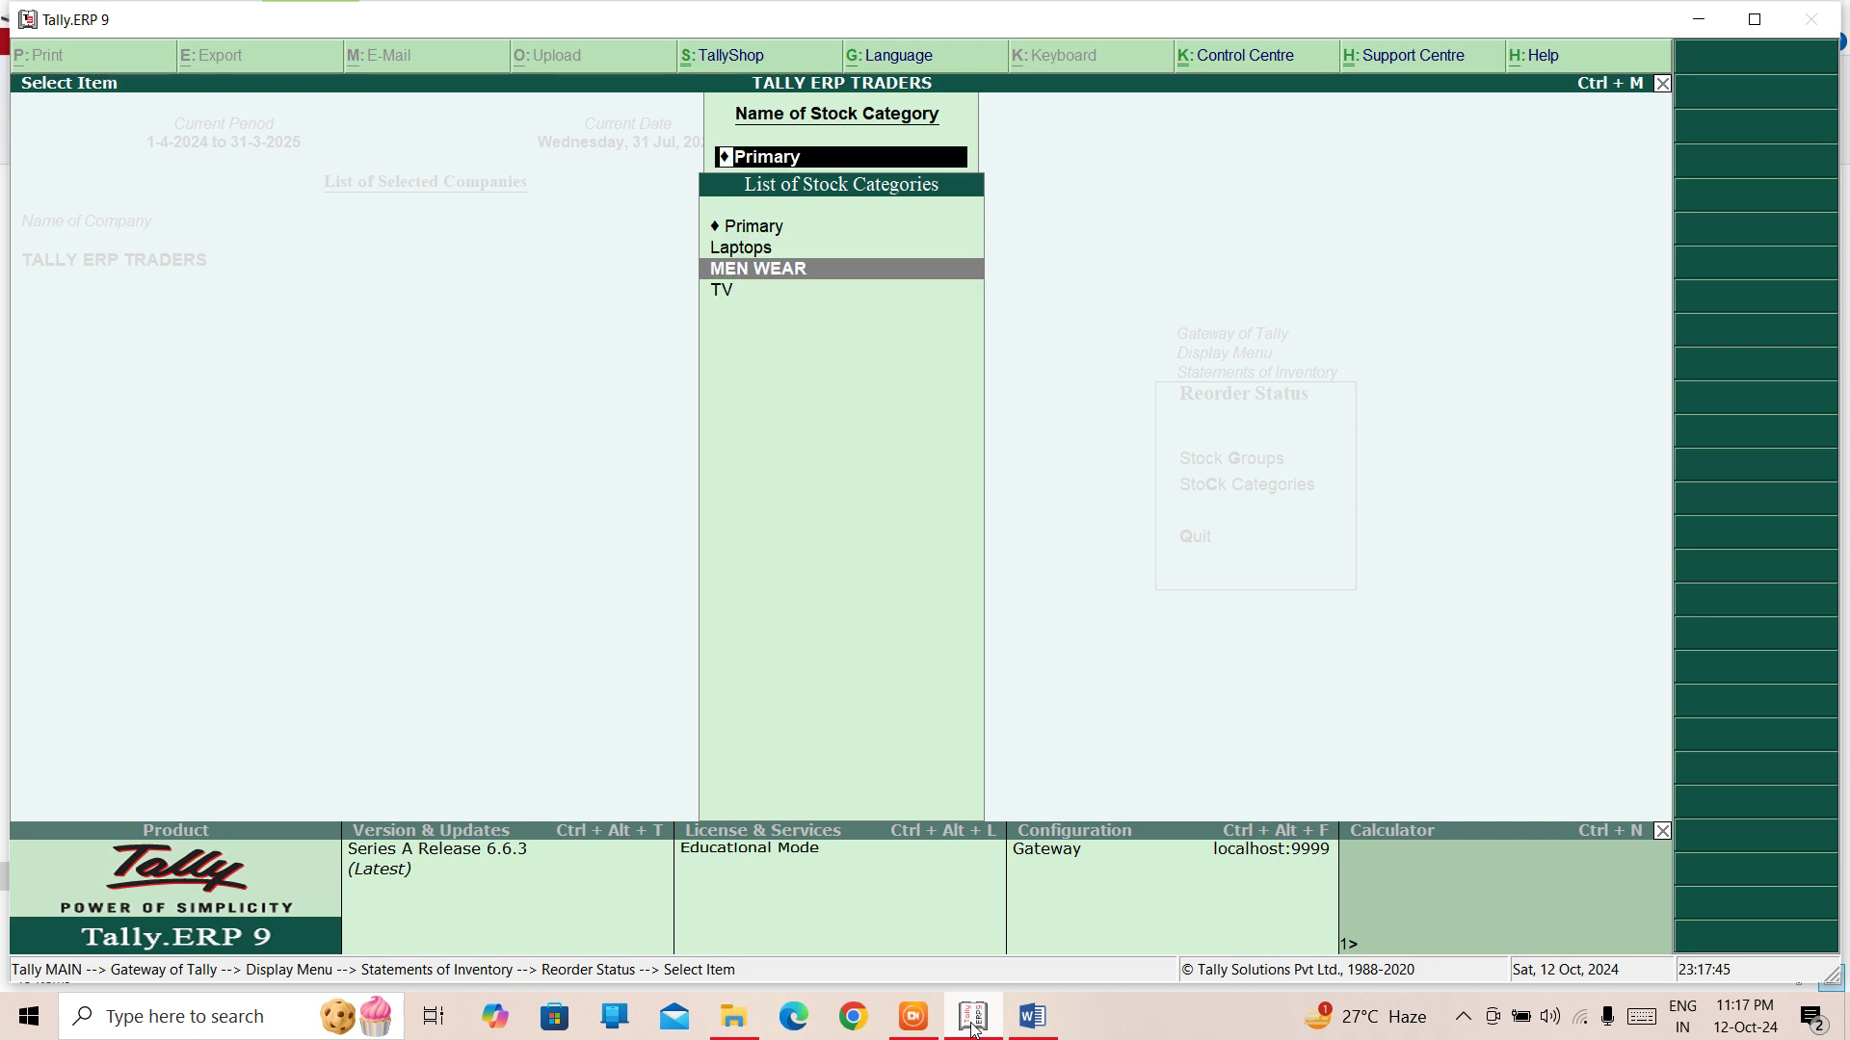
pyautogui.press('Return')
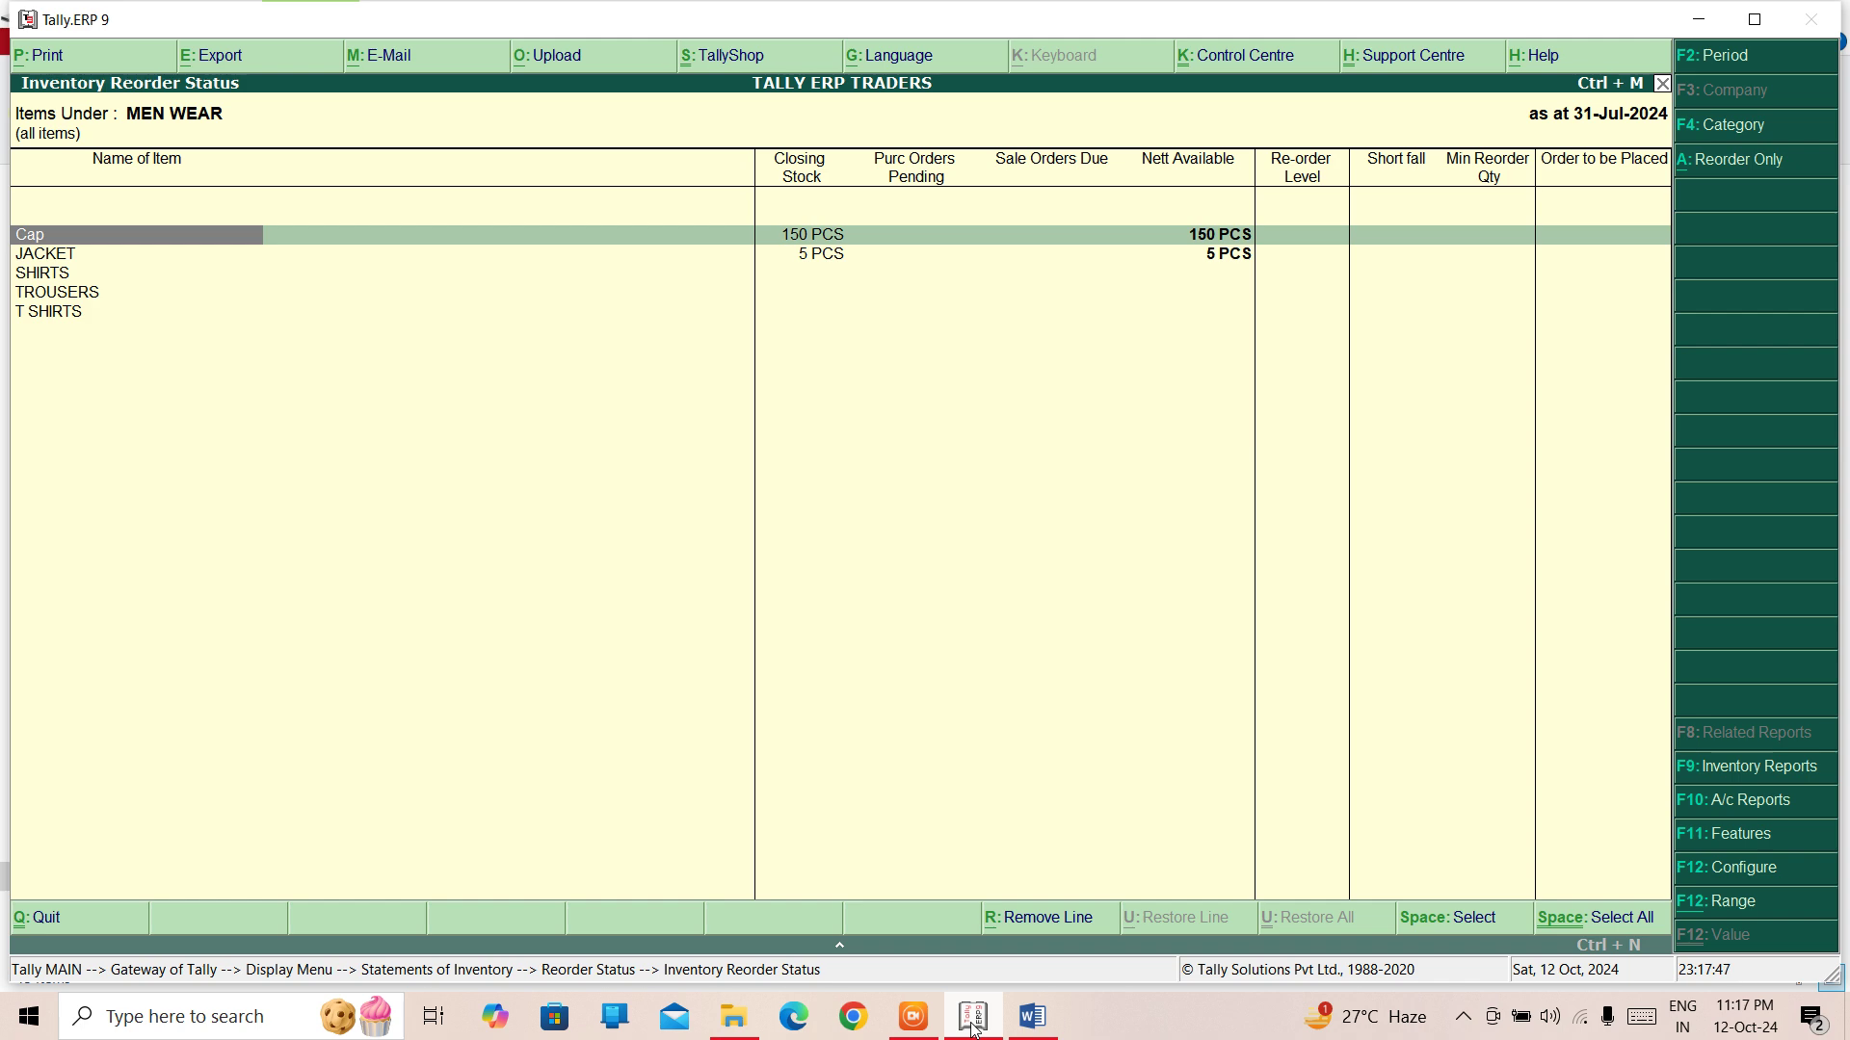
pyautogui.press('Right')
pyautogui.press('Right')
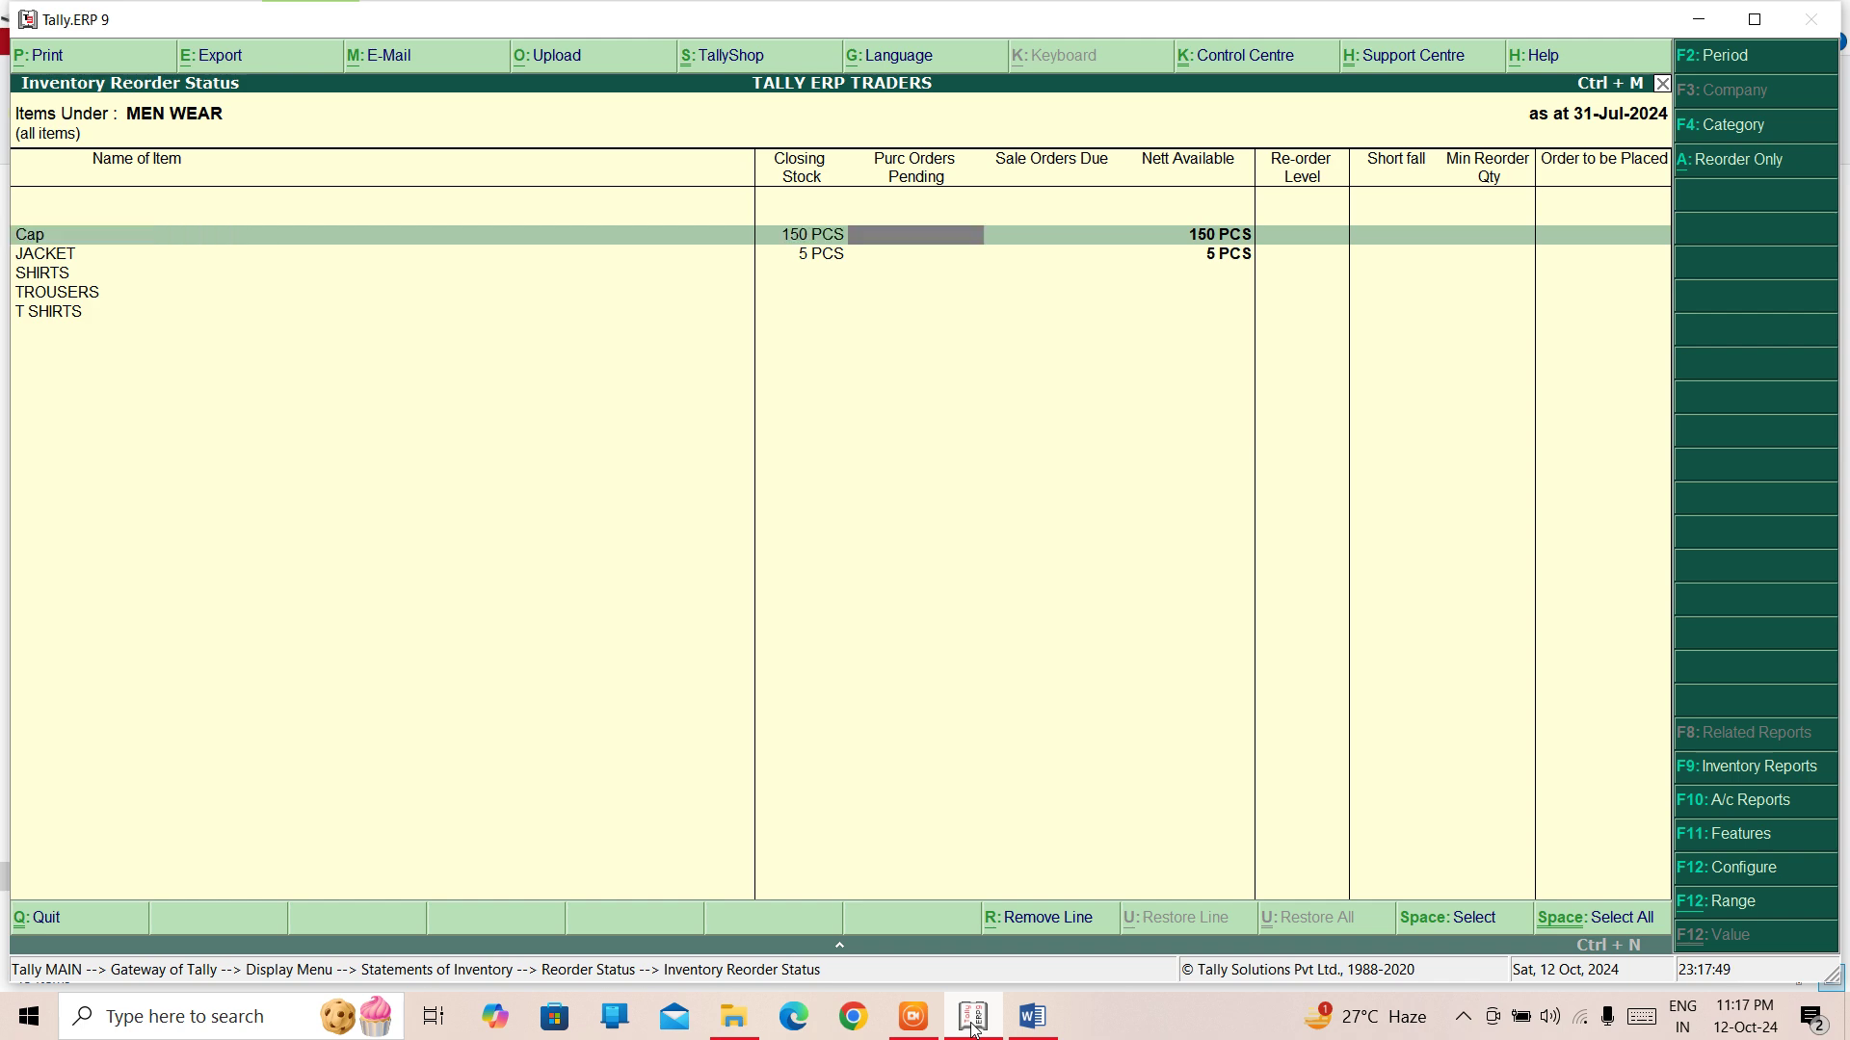
pyautogui.press('Escape')
pyautogui.press('Escape')
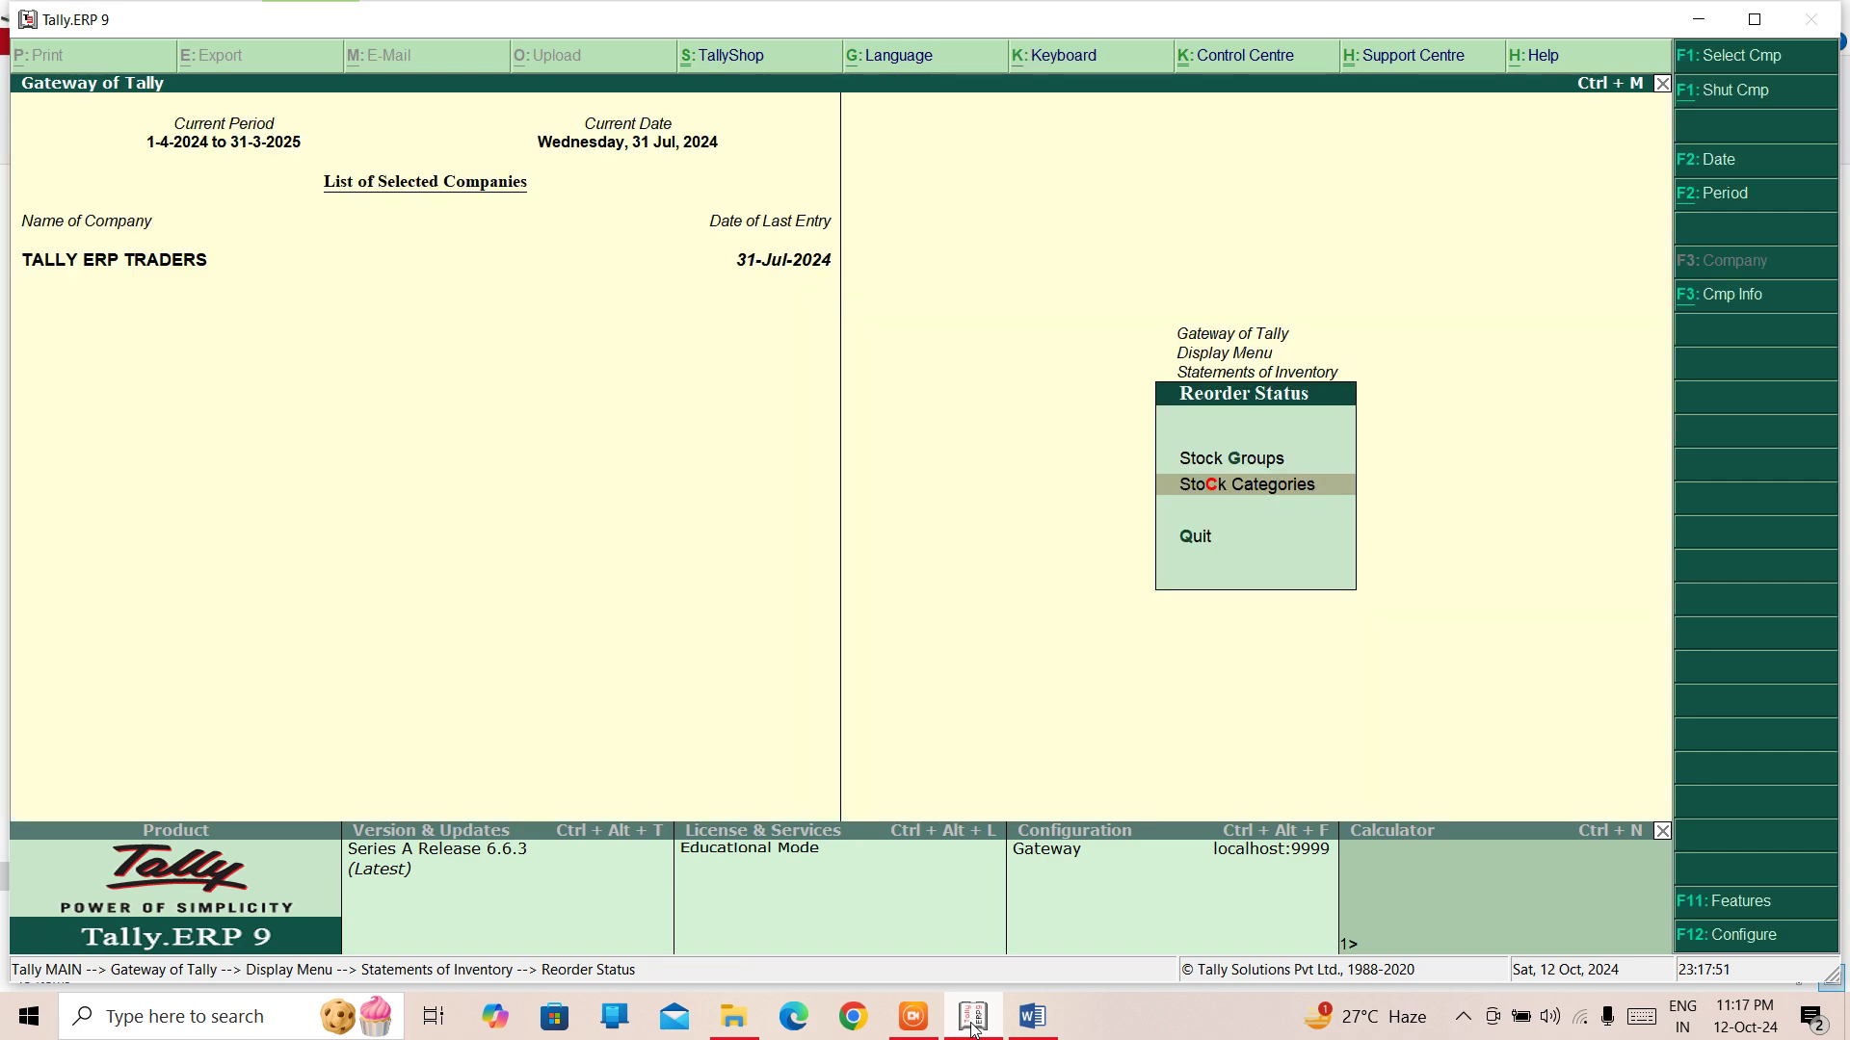
pyautogui.press('Up')
pyautogui.press('Return')
pyautogui.press('Down')
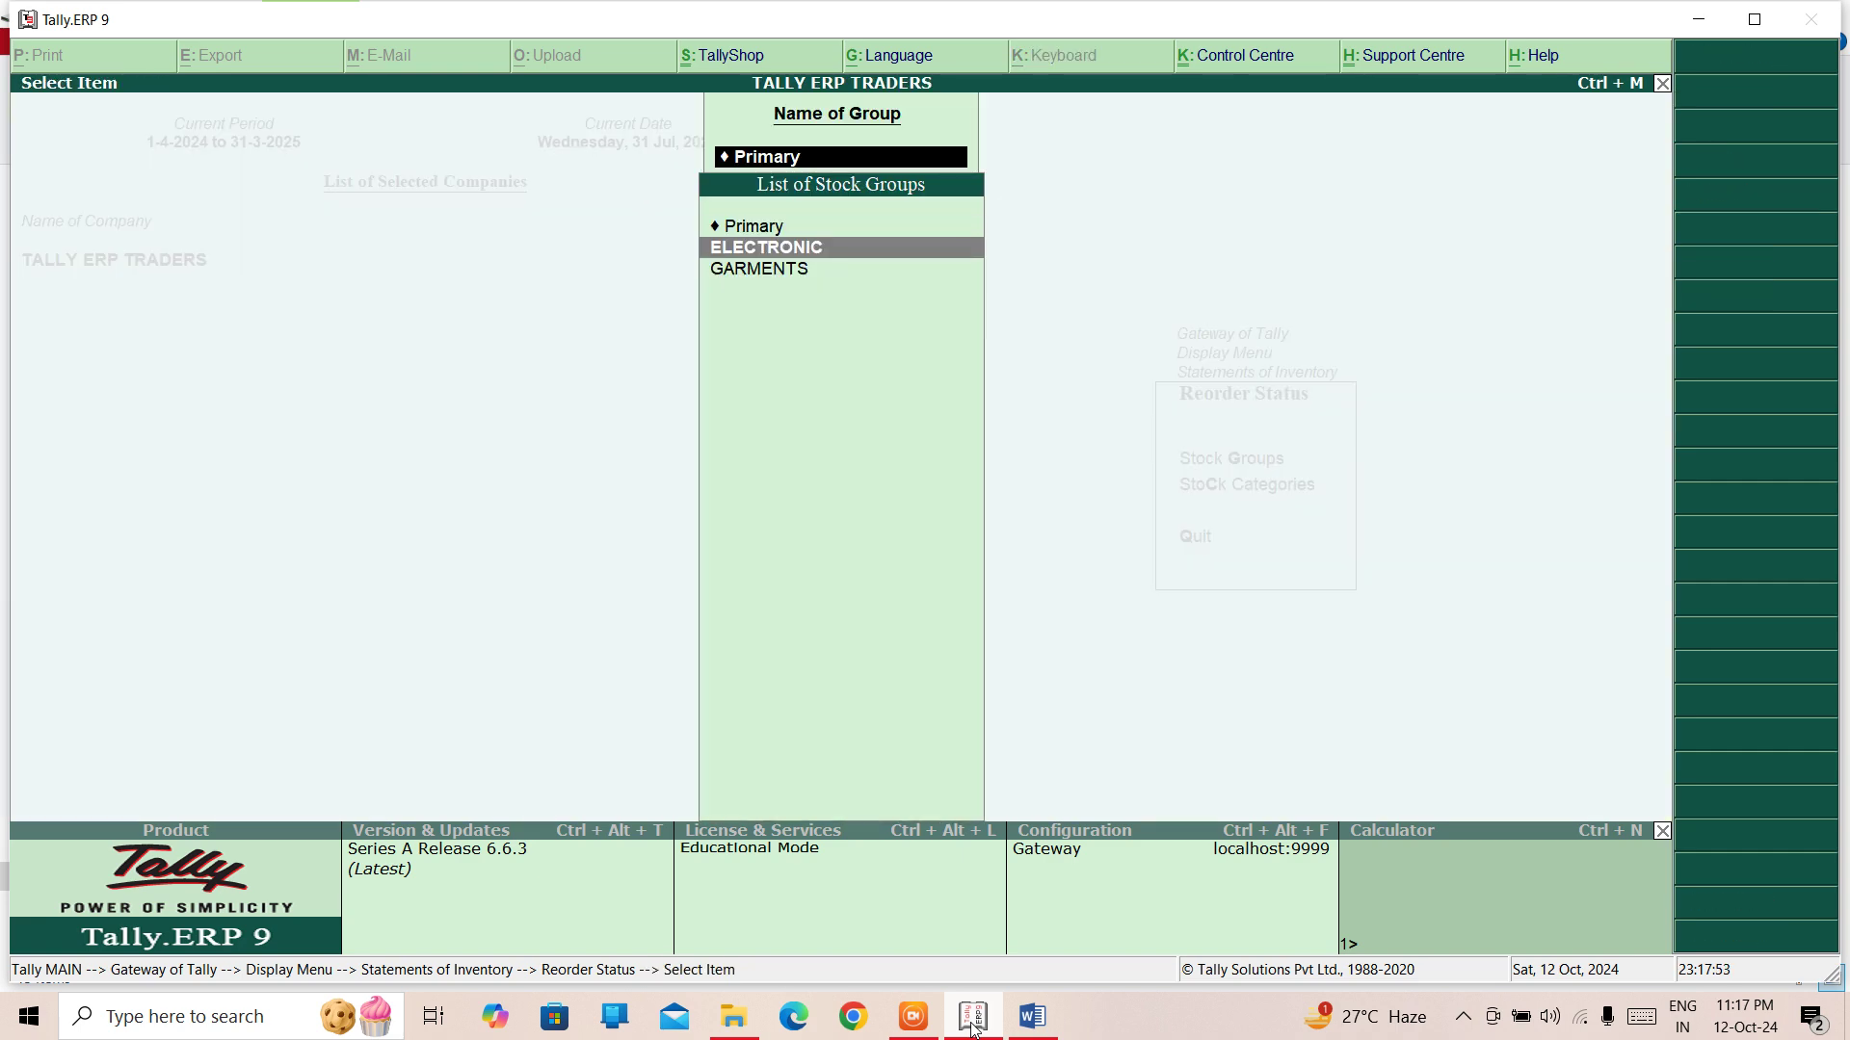
pyautogui.press('Escape')
pyautogui.press('Down')
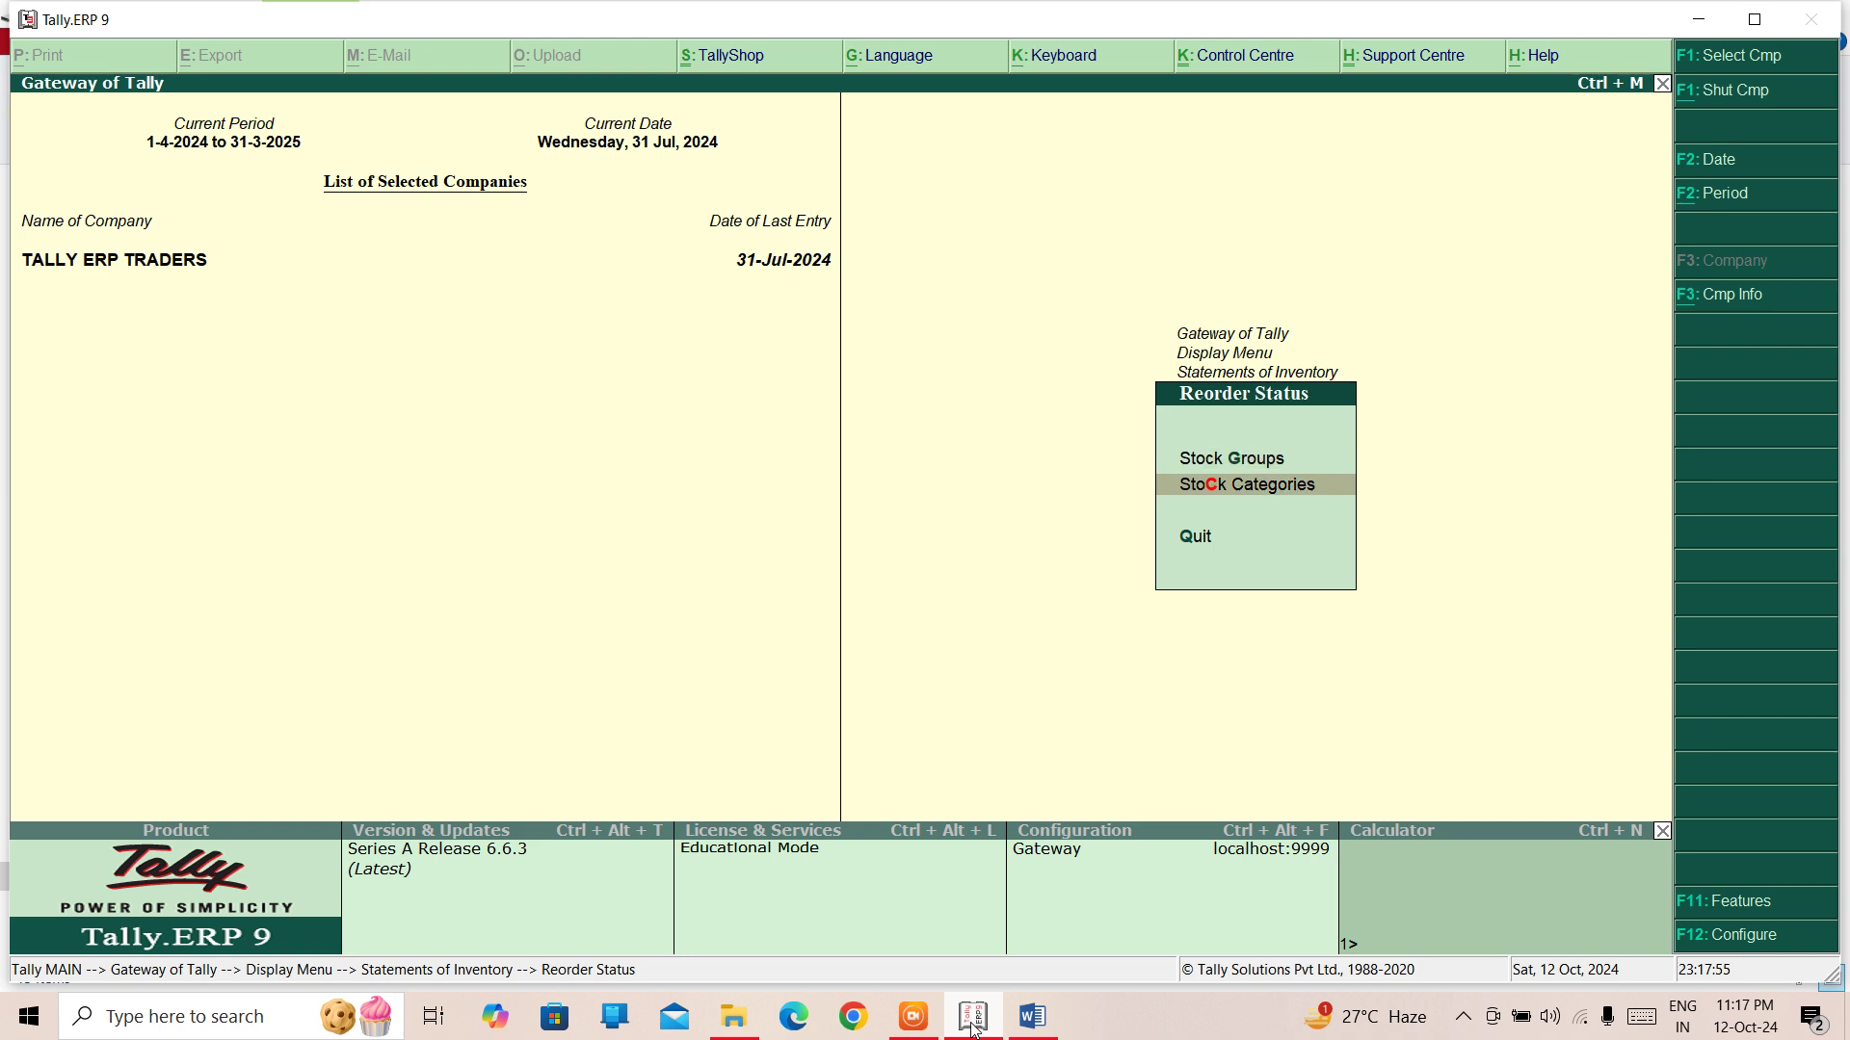
# Step: Display the inventory reorder status for the TV stock category
pyautogui.press('Return')
pyautogui.press('Down')
pyautogui.press('Down')
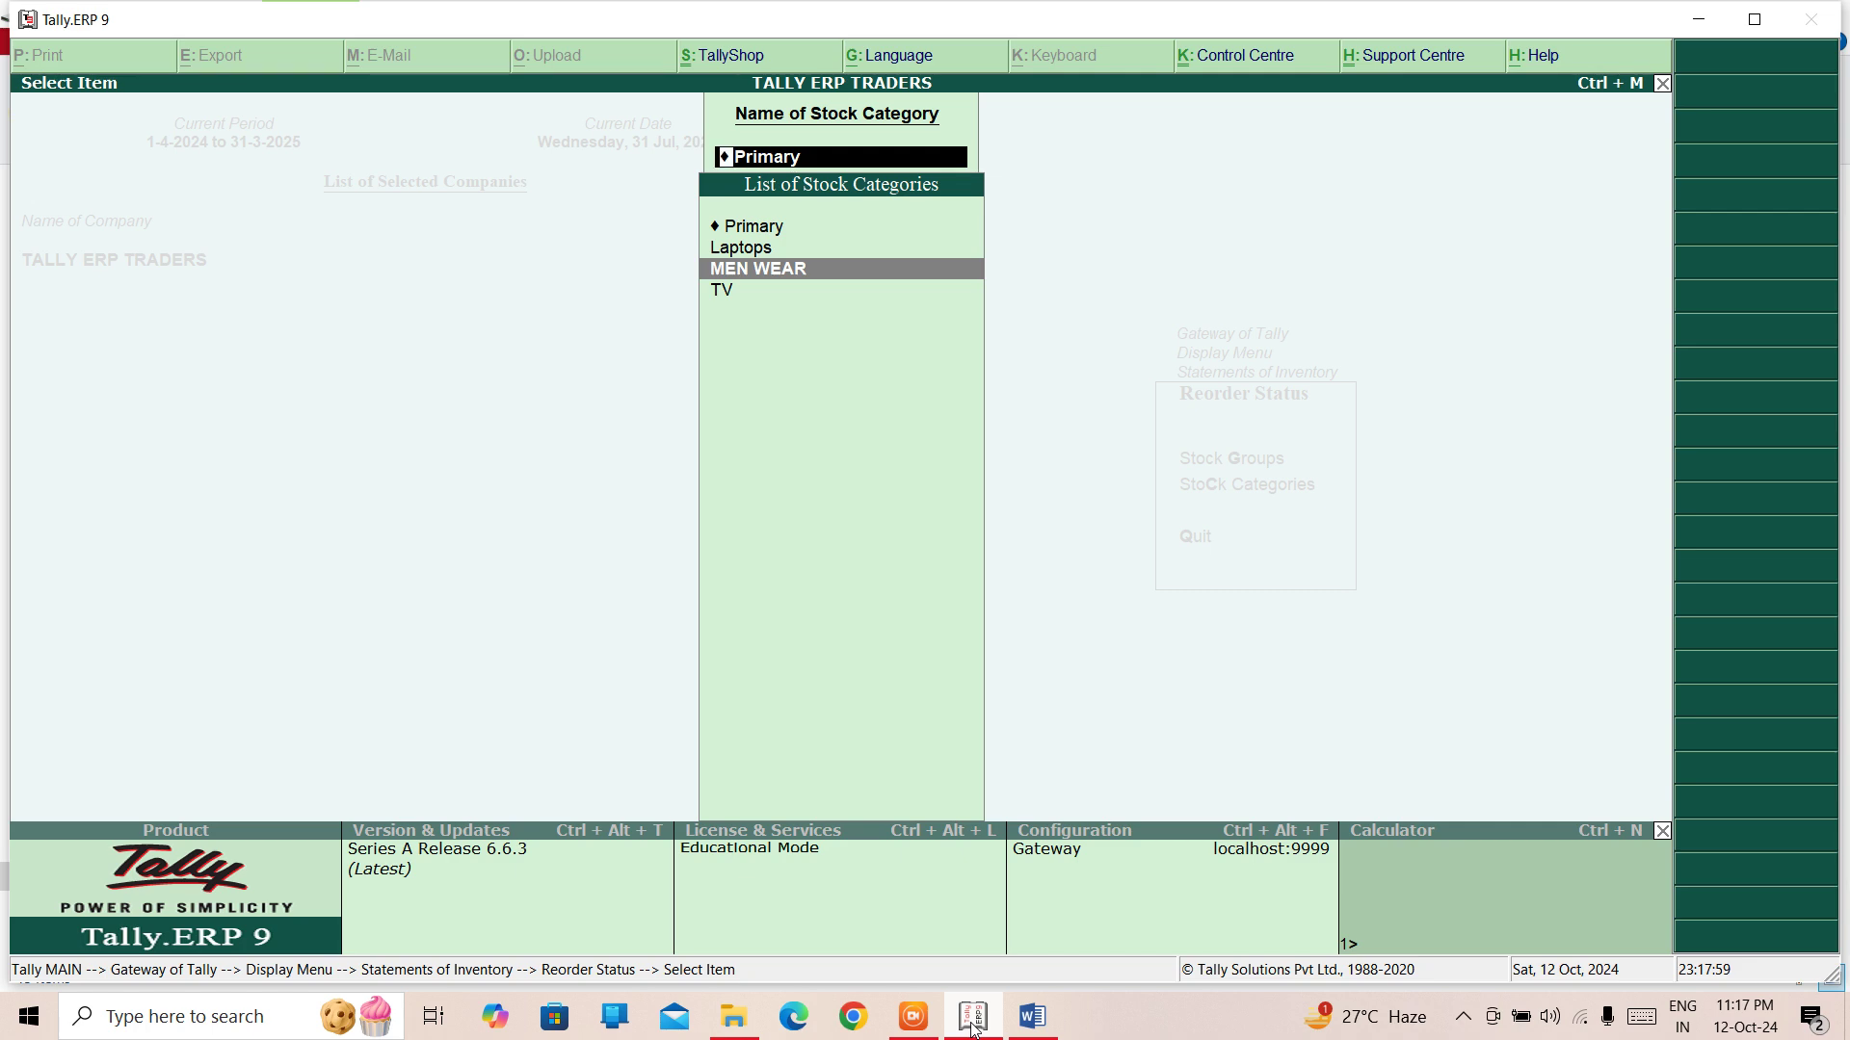
pyautogui.press('Down')
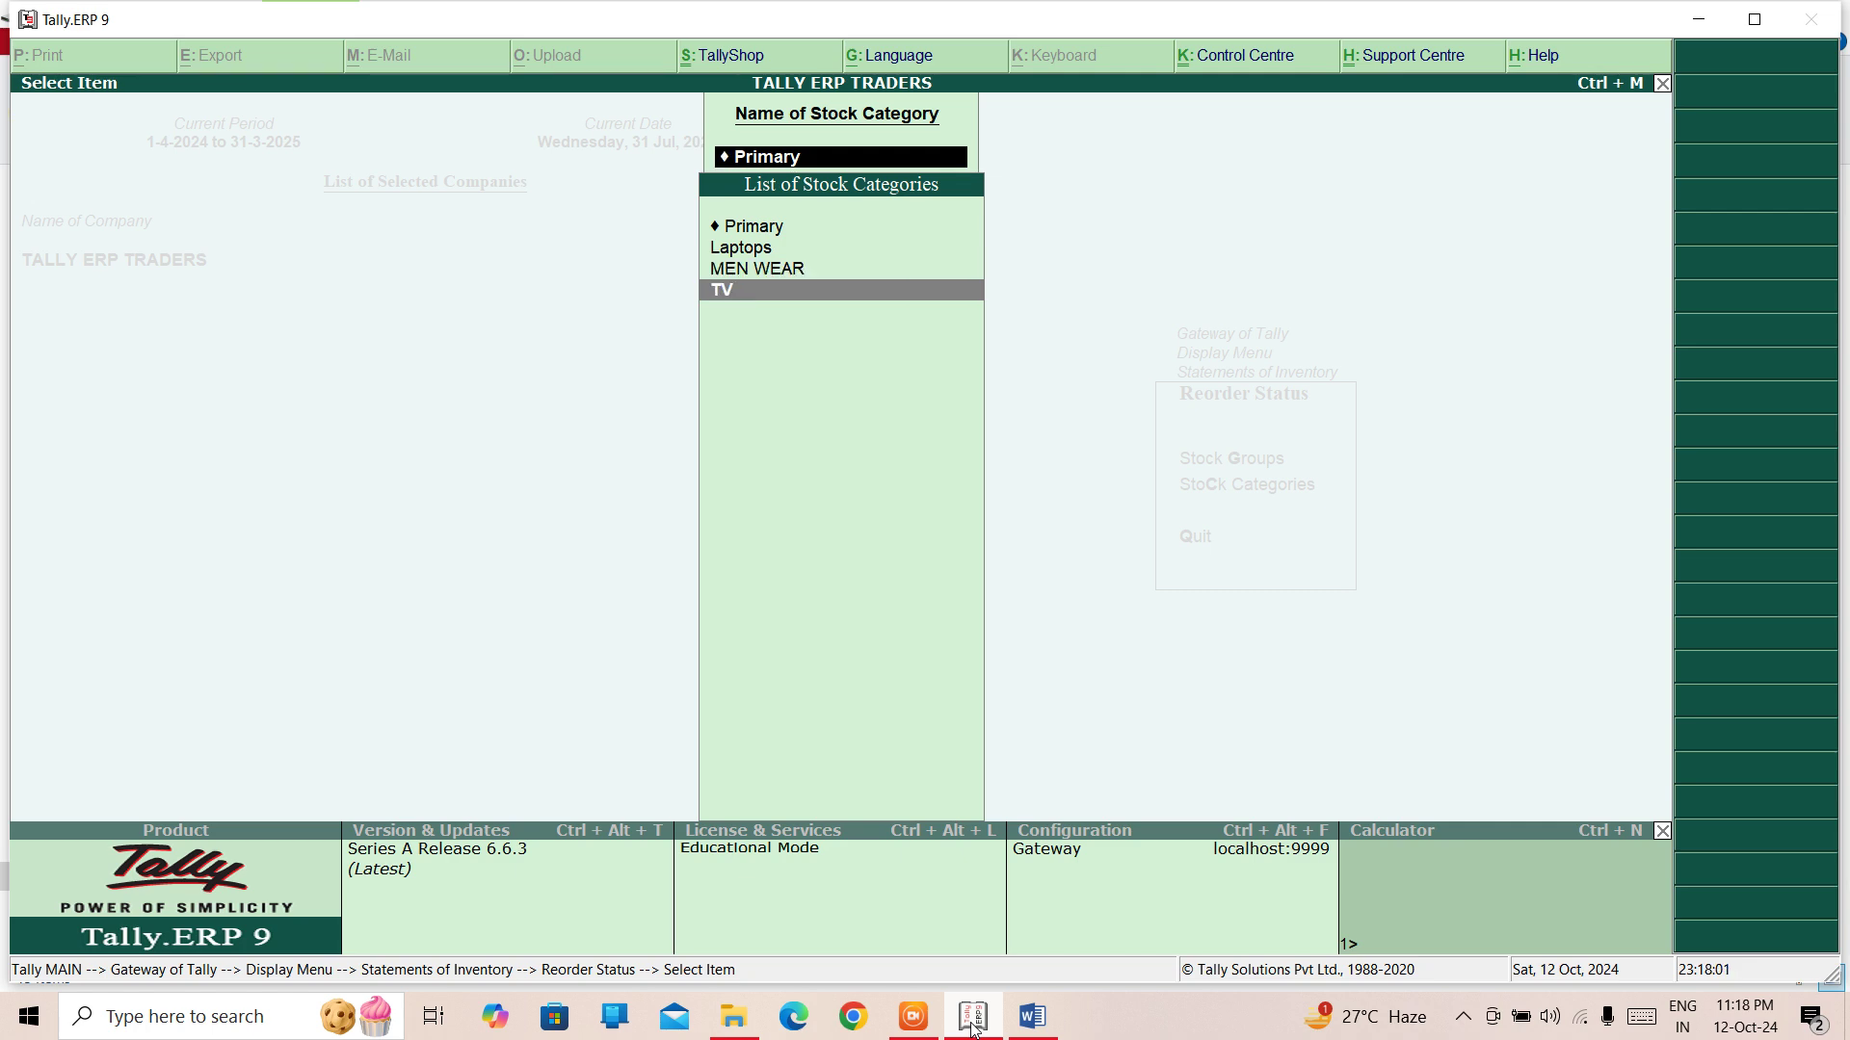
pyautogui.press('Return')
pyautogui.press('Escape')
pyautogui.press('Return')
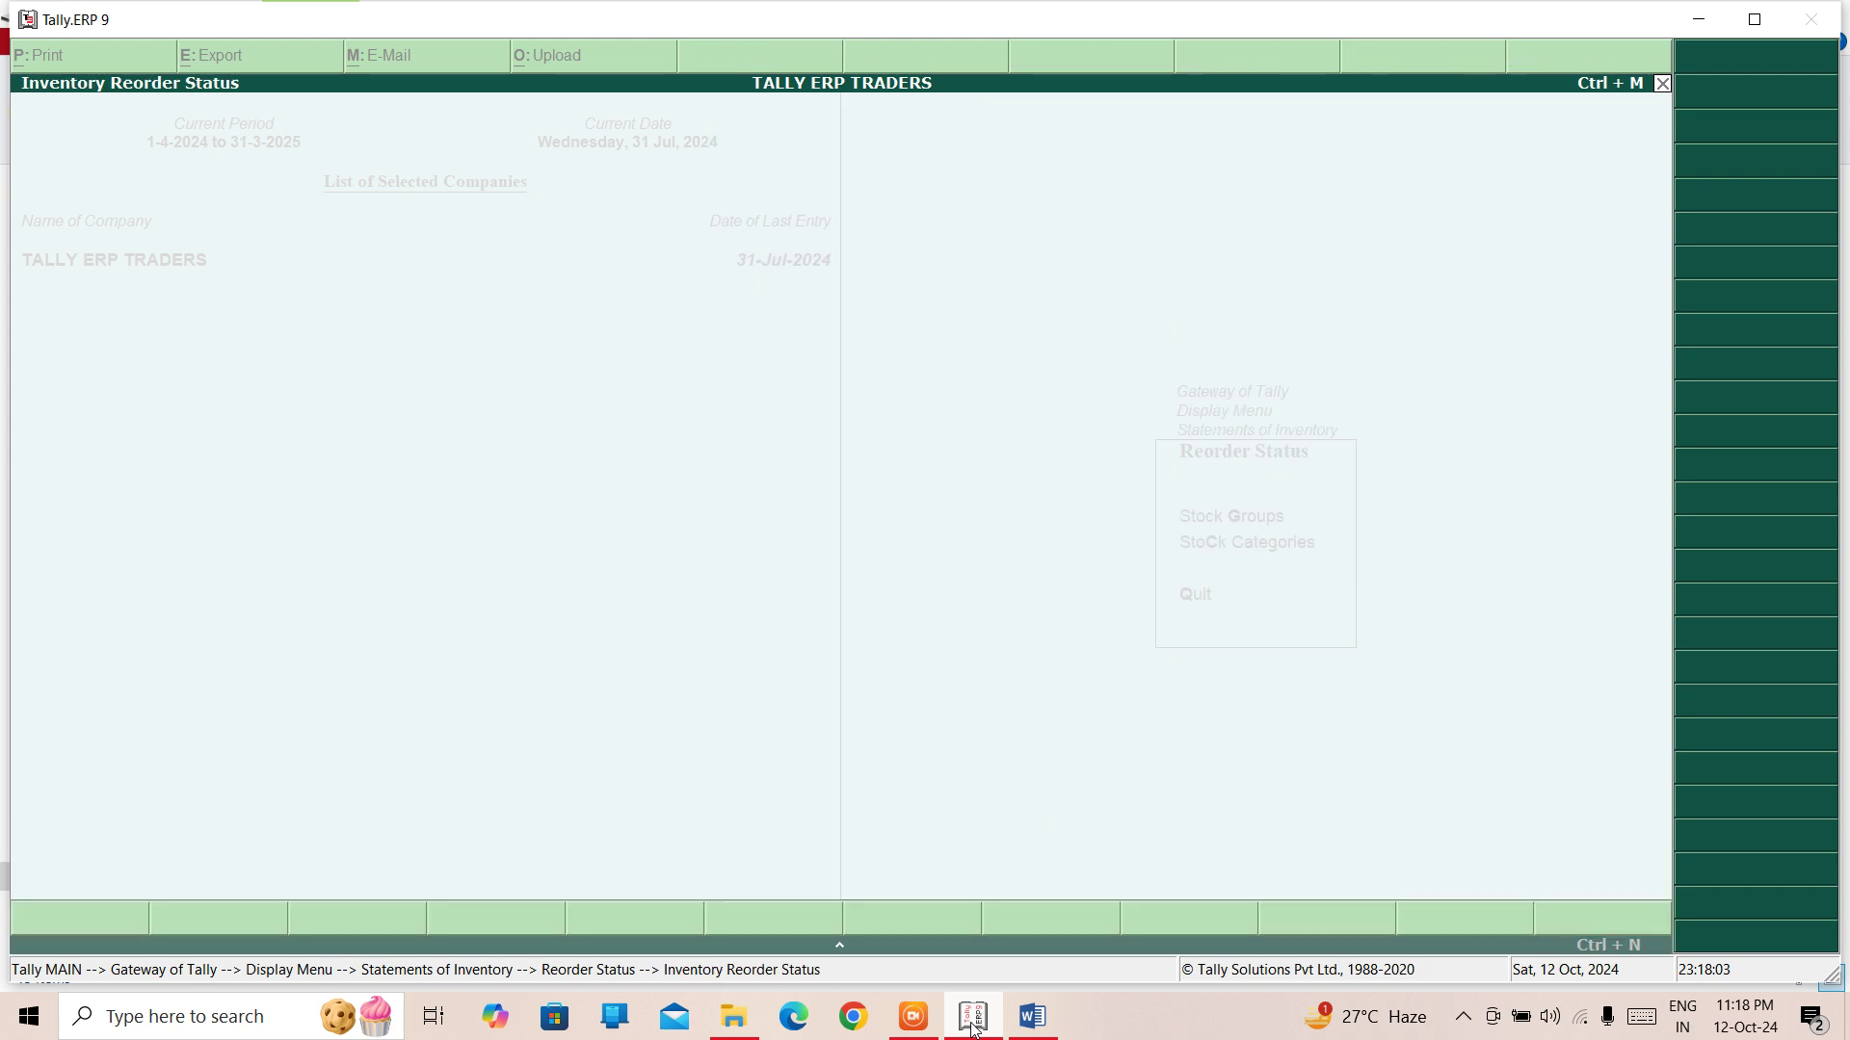
# Step: Review the reorder columns of the first TV item and restrict the report to items below re-order levels
pyautogui.press('Right')
pyautogui.press('Right')
pyautogui.press('Right')
pyautogui.press('Right')
pyautogui.press('Right')
pyautogui.press('Right')
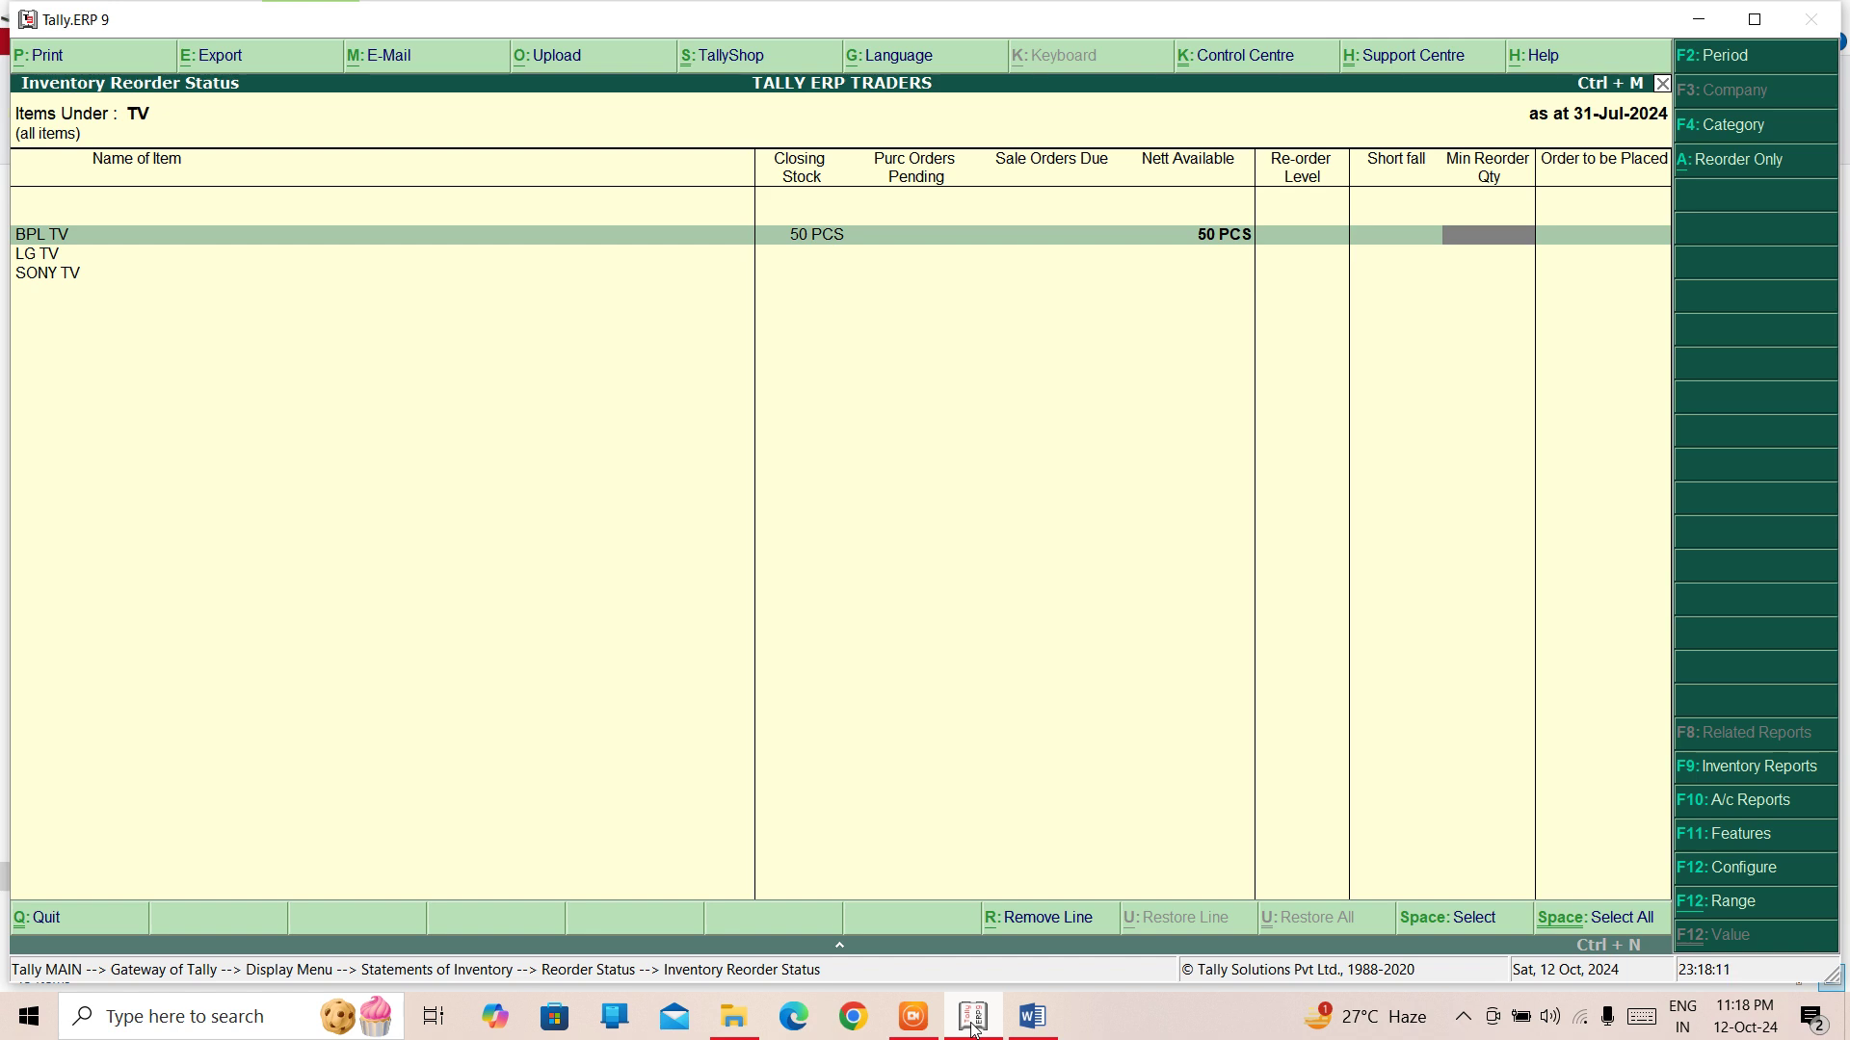
pyautogui.hotkey('alt', 'a')
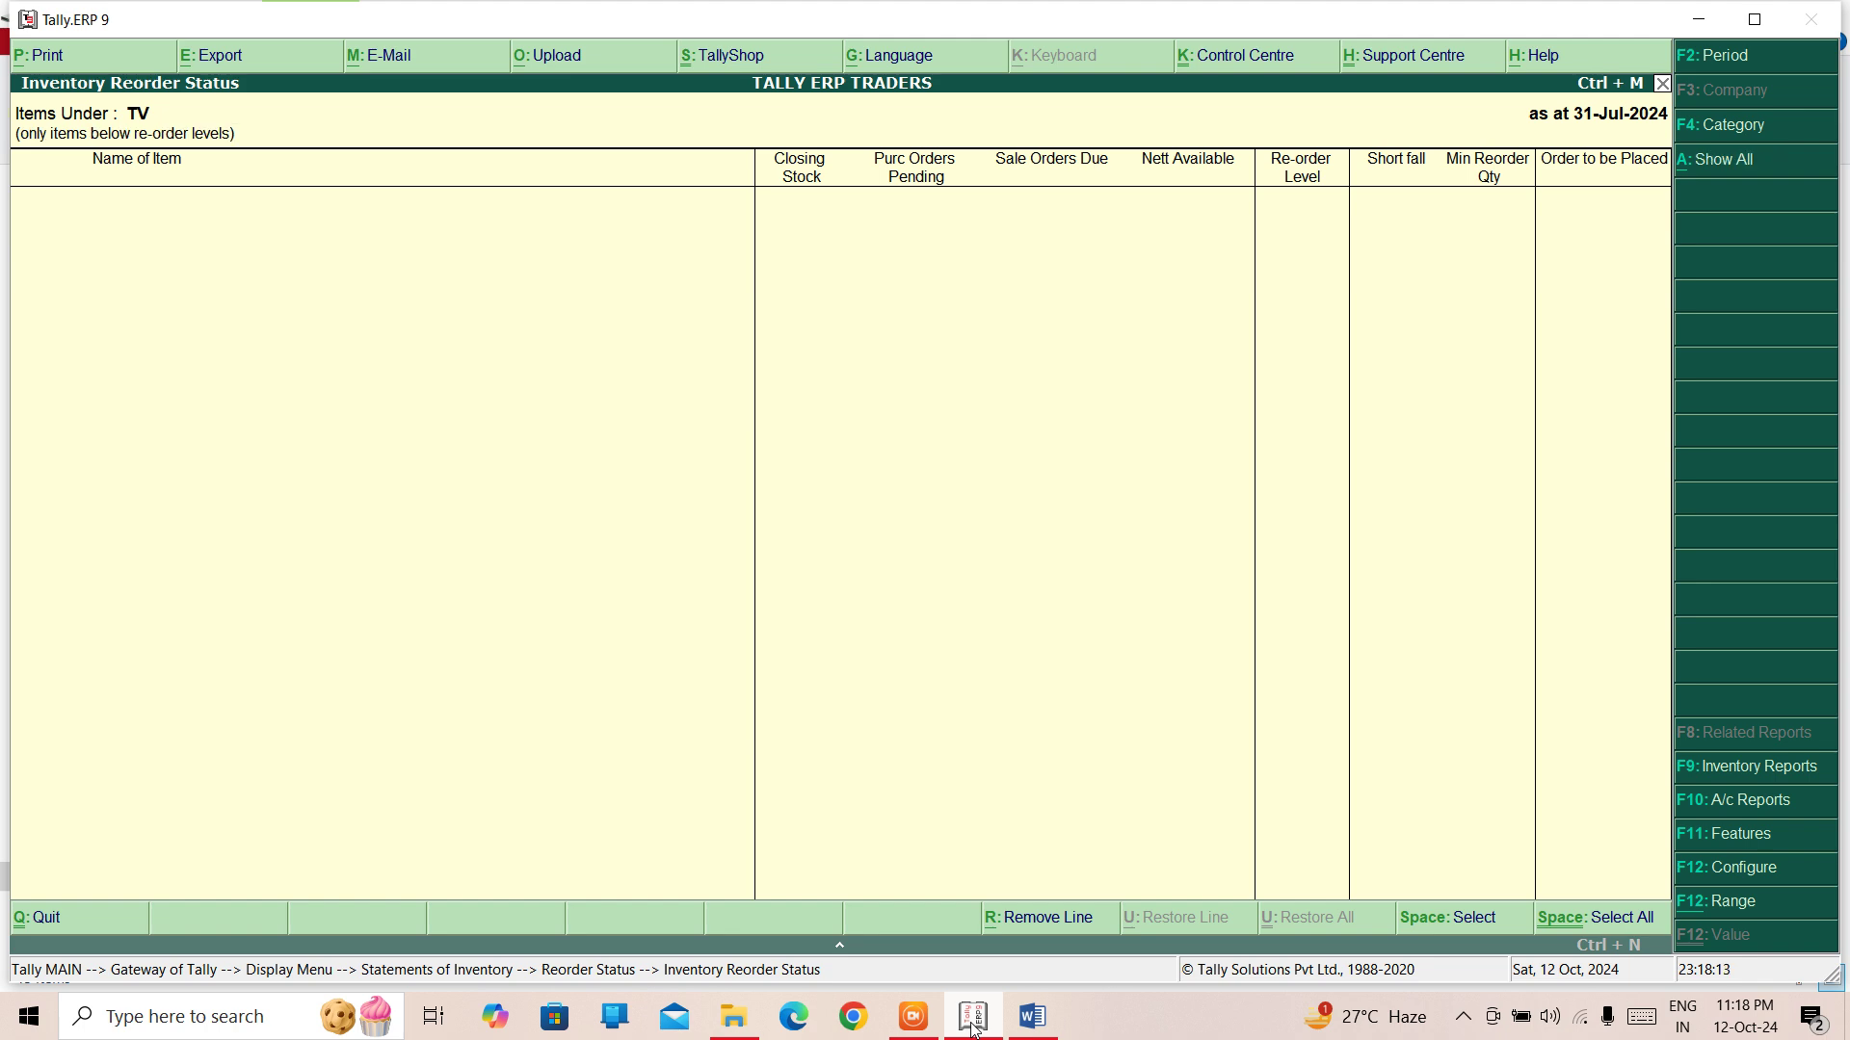
# Step: Close the TV reorder status report and return to the Statements of Inventory list
pyautogui.press('Escape')
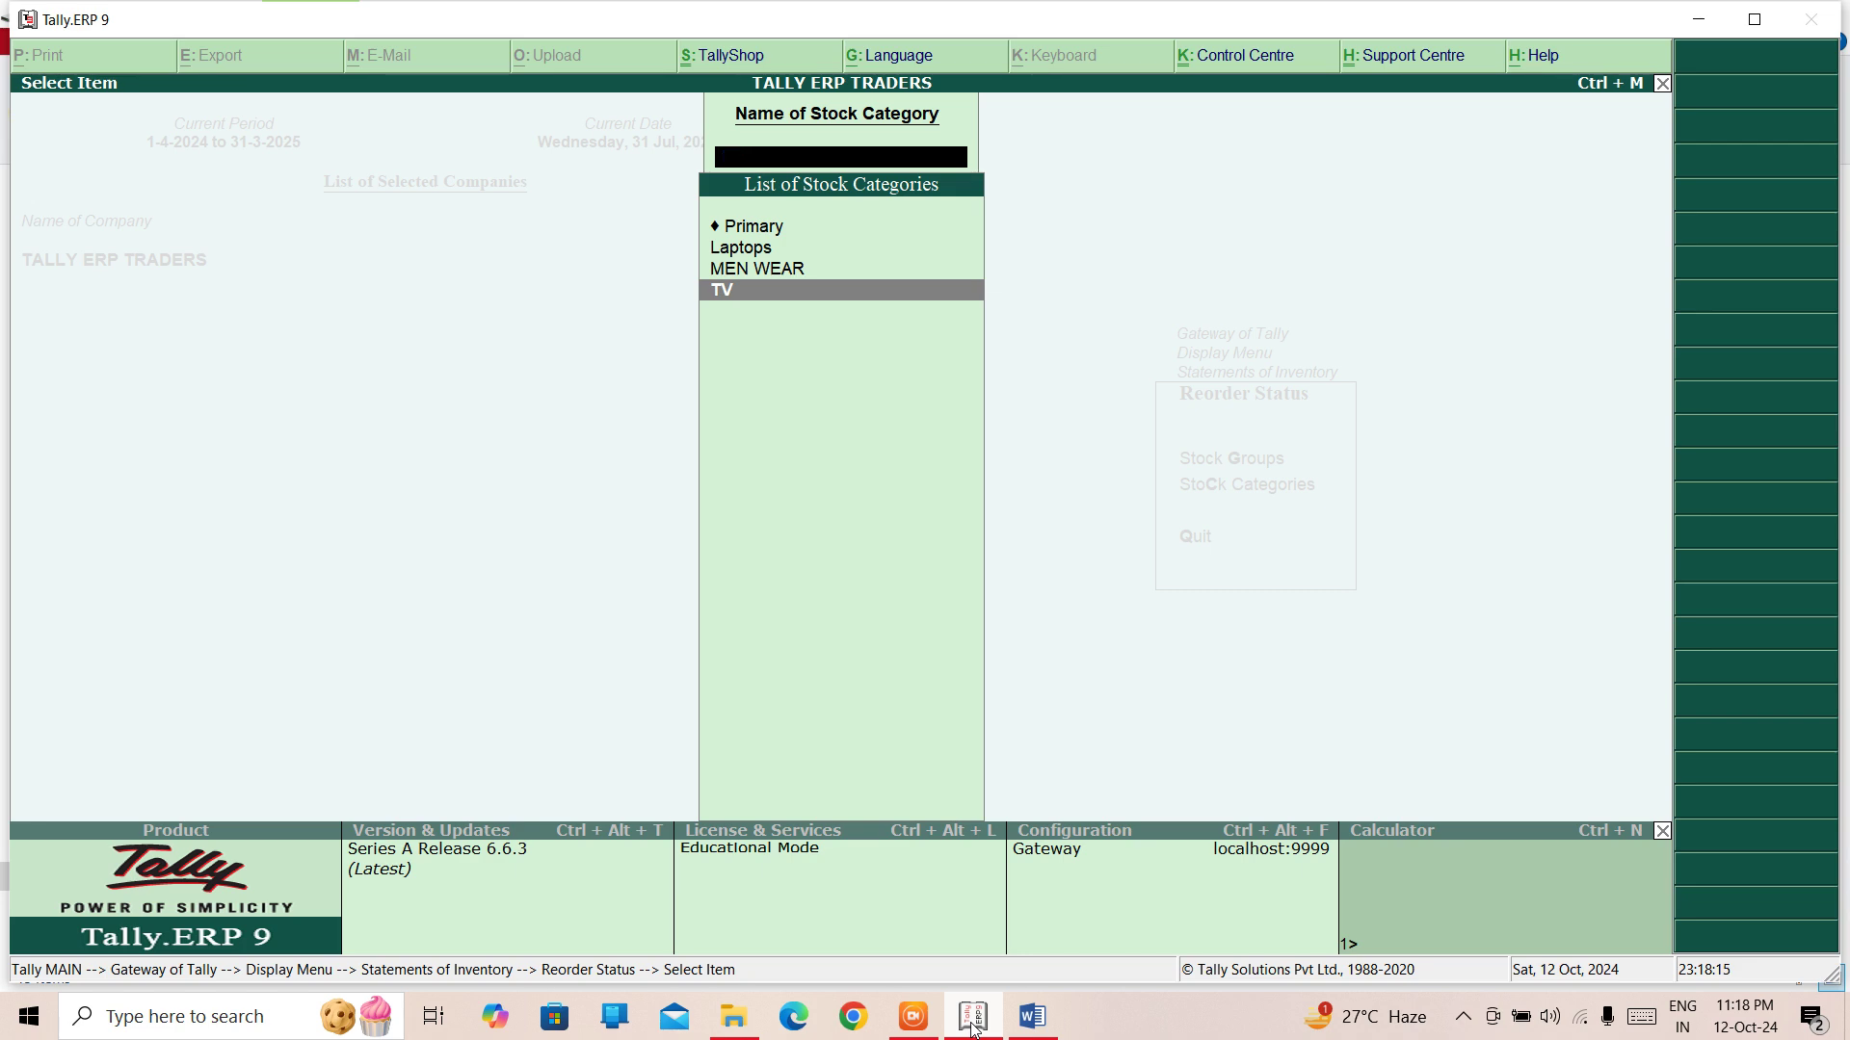
pyautogui.press('Escape')
pyautogui.press('Escape')
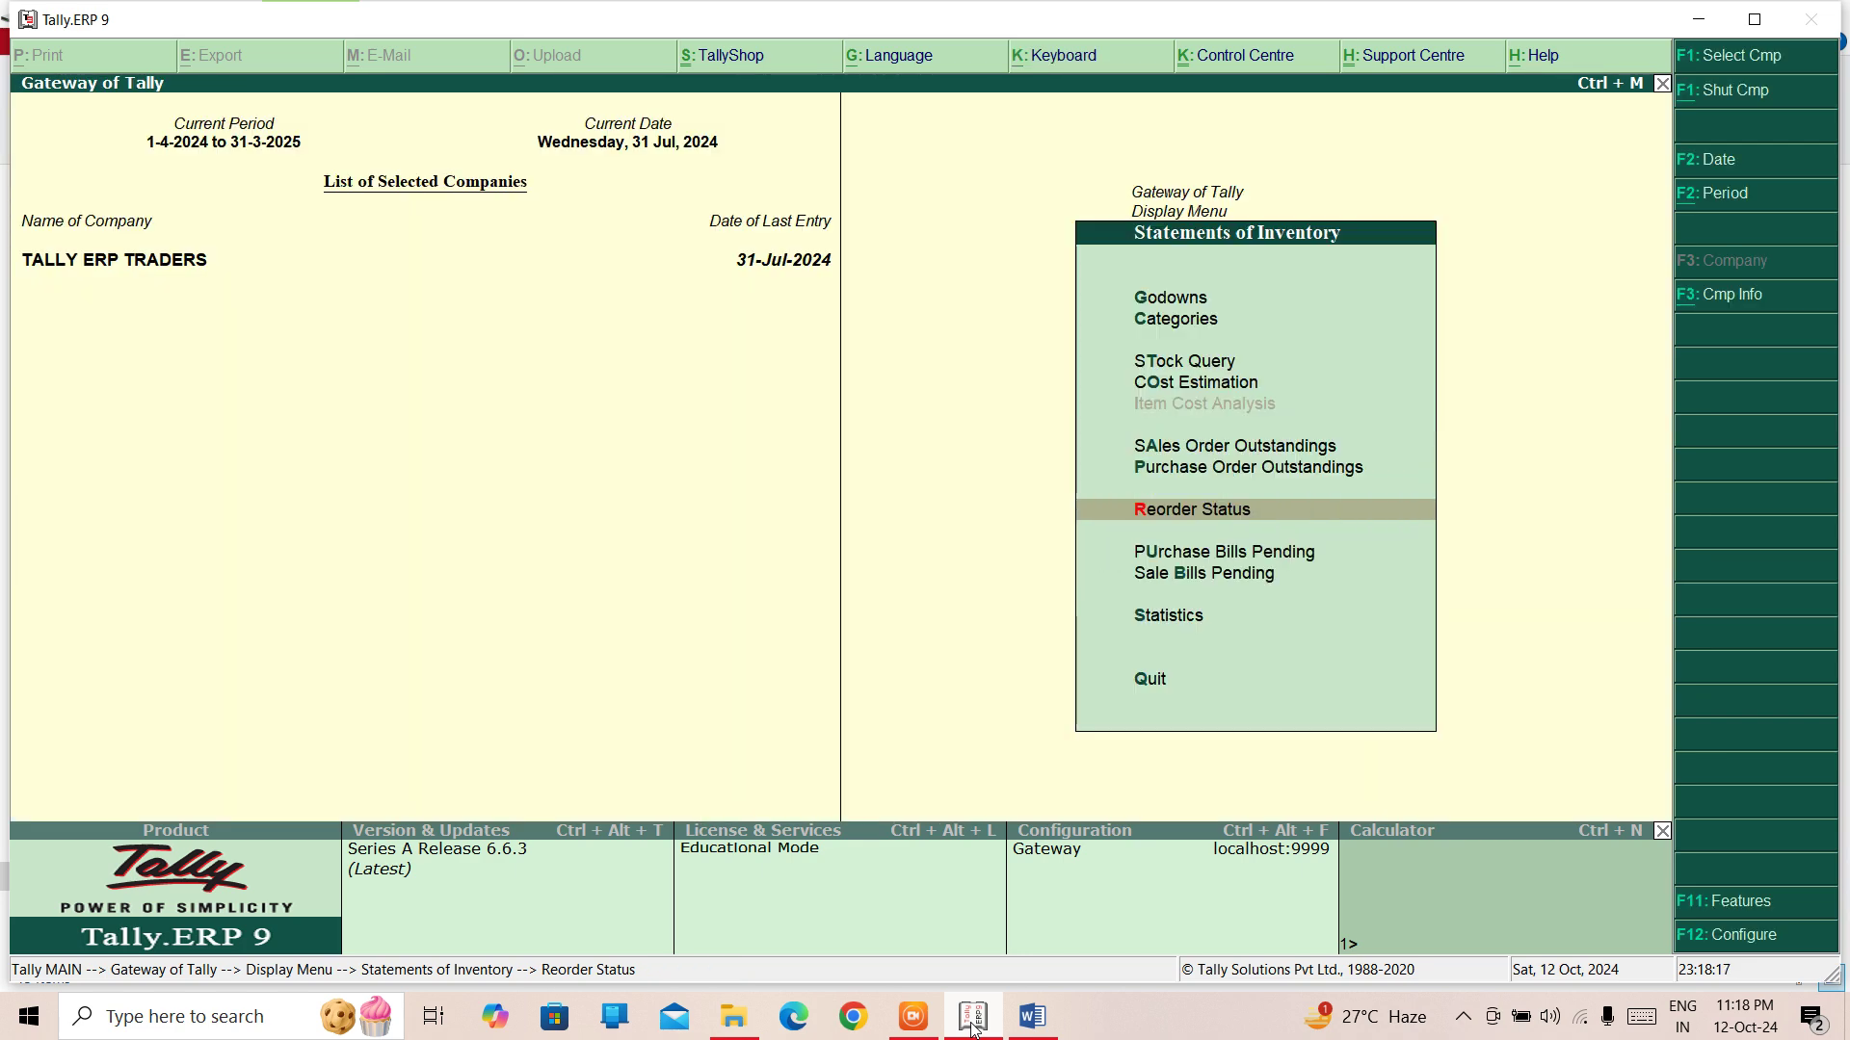
# Step: View the Purchase Bills Pending report in detailed form, and close it
pyautogui.press('Down')
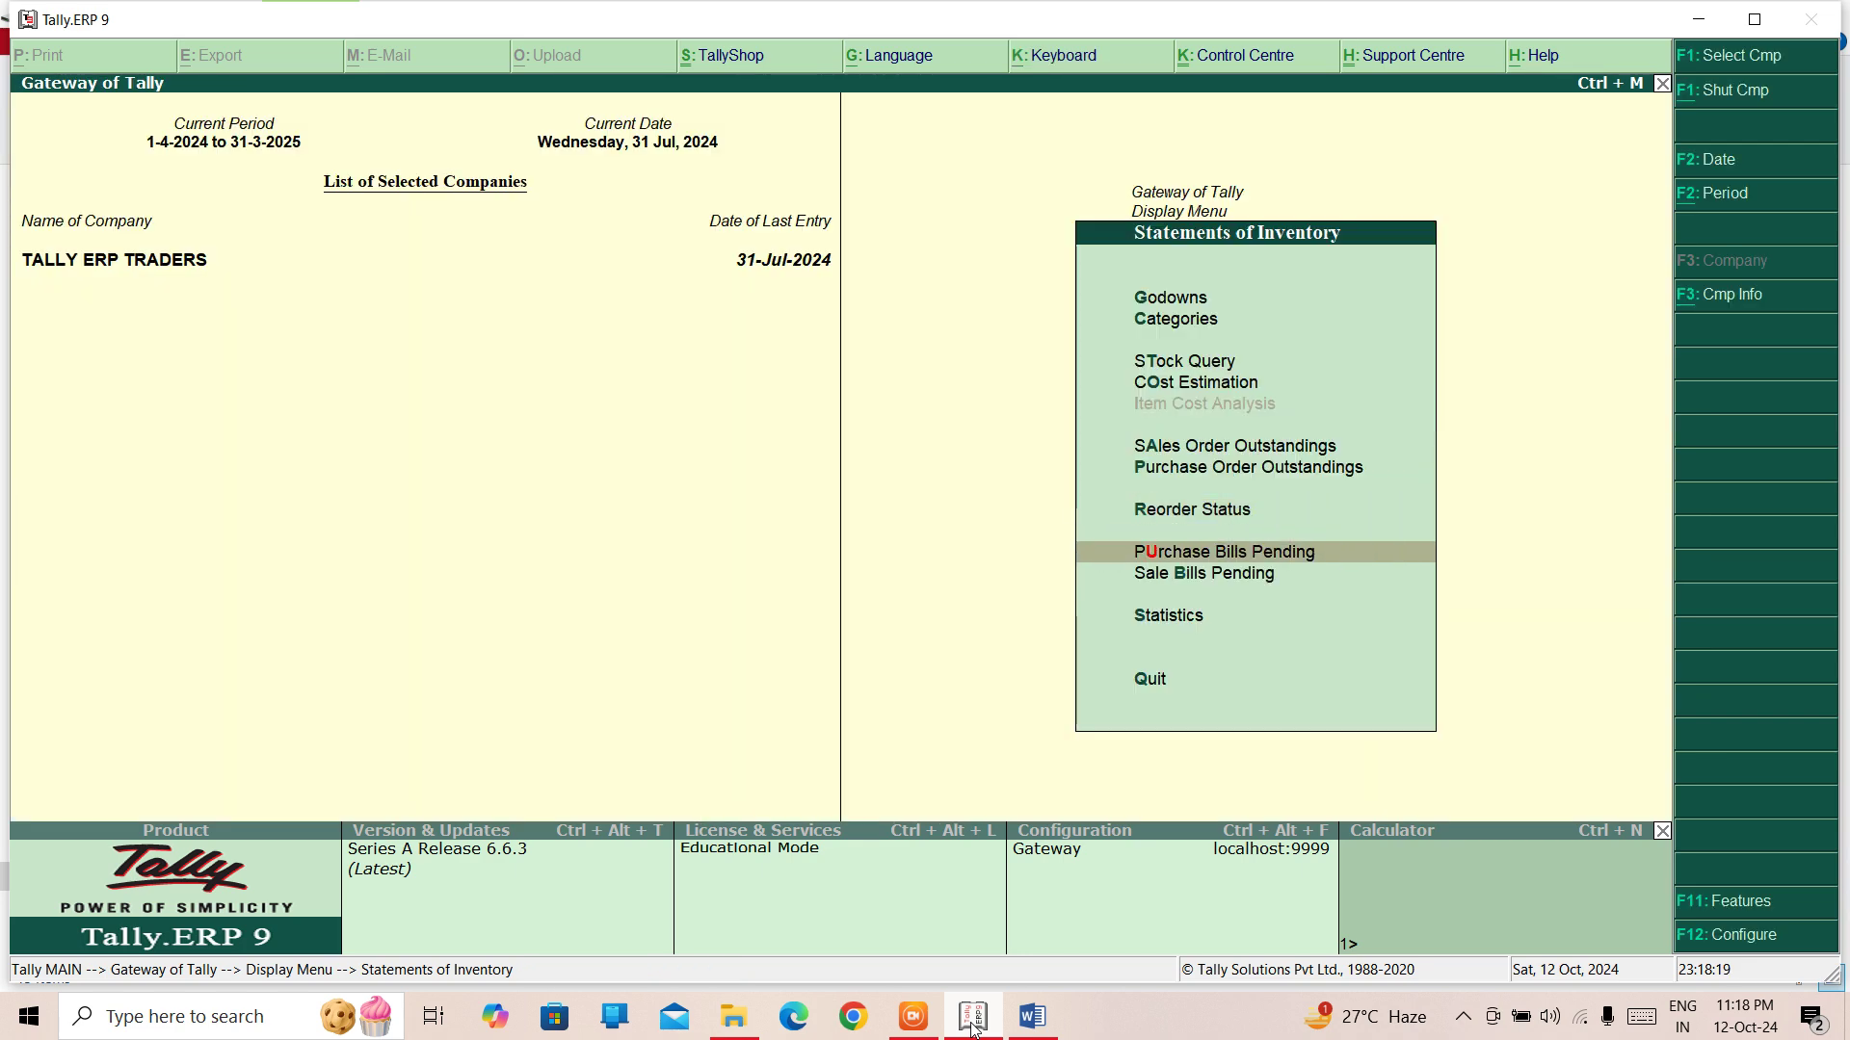
pyautogui.press('Return')
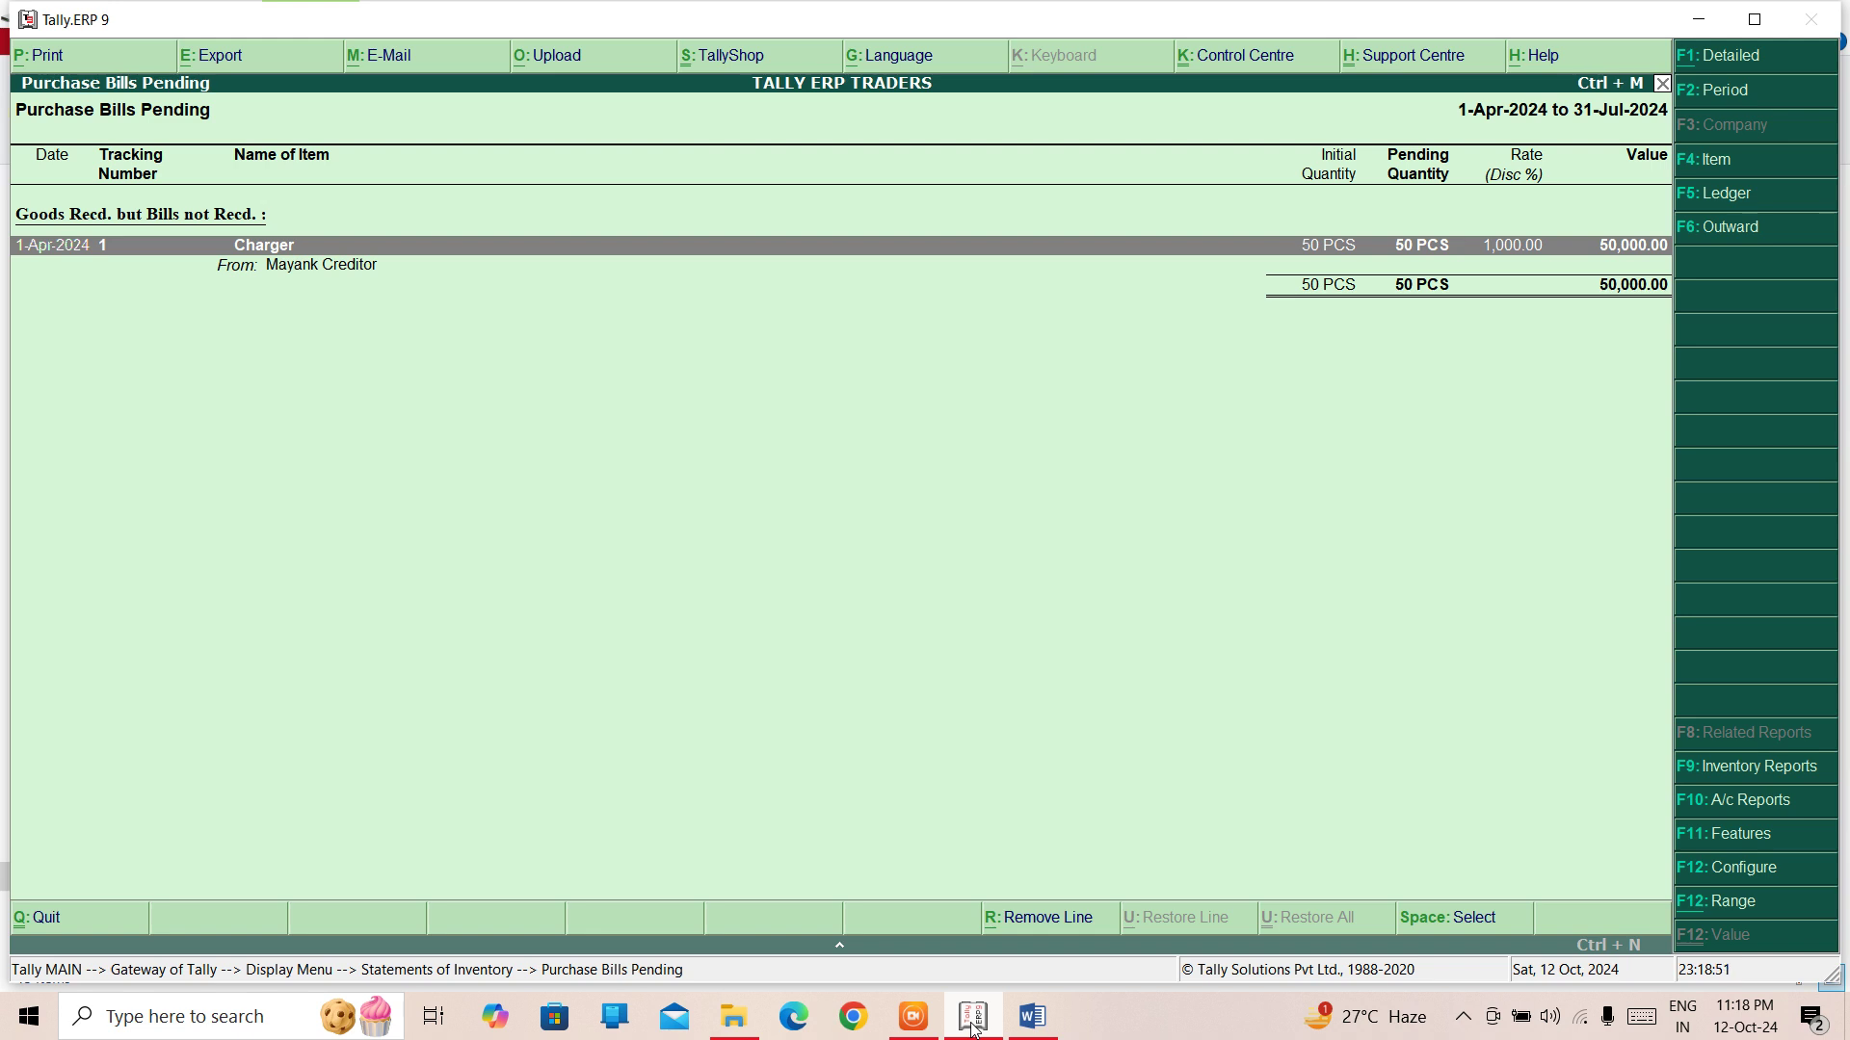
pyautogui.hotkey('alt', 'F1')
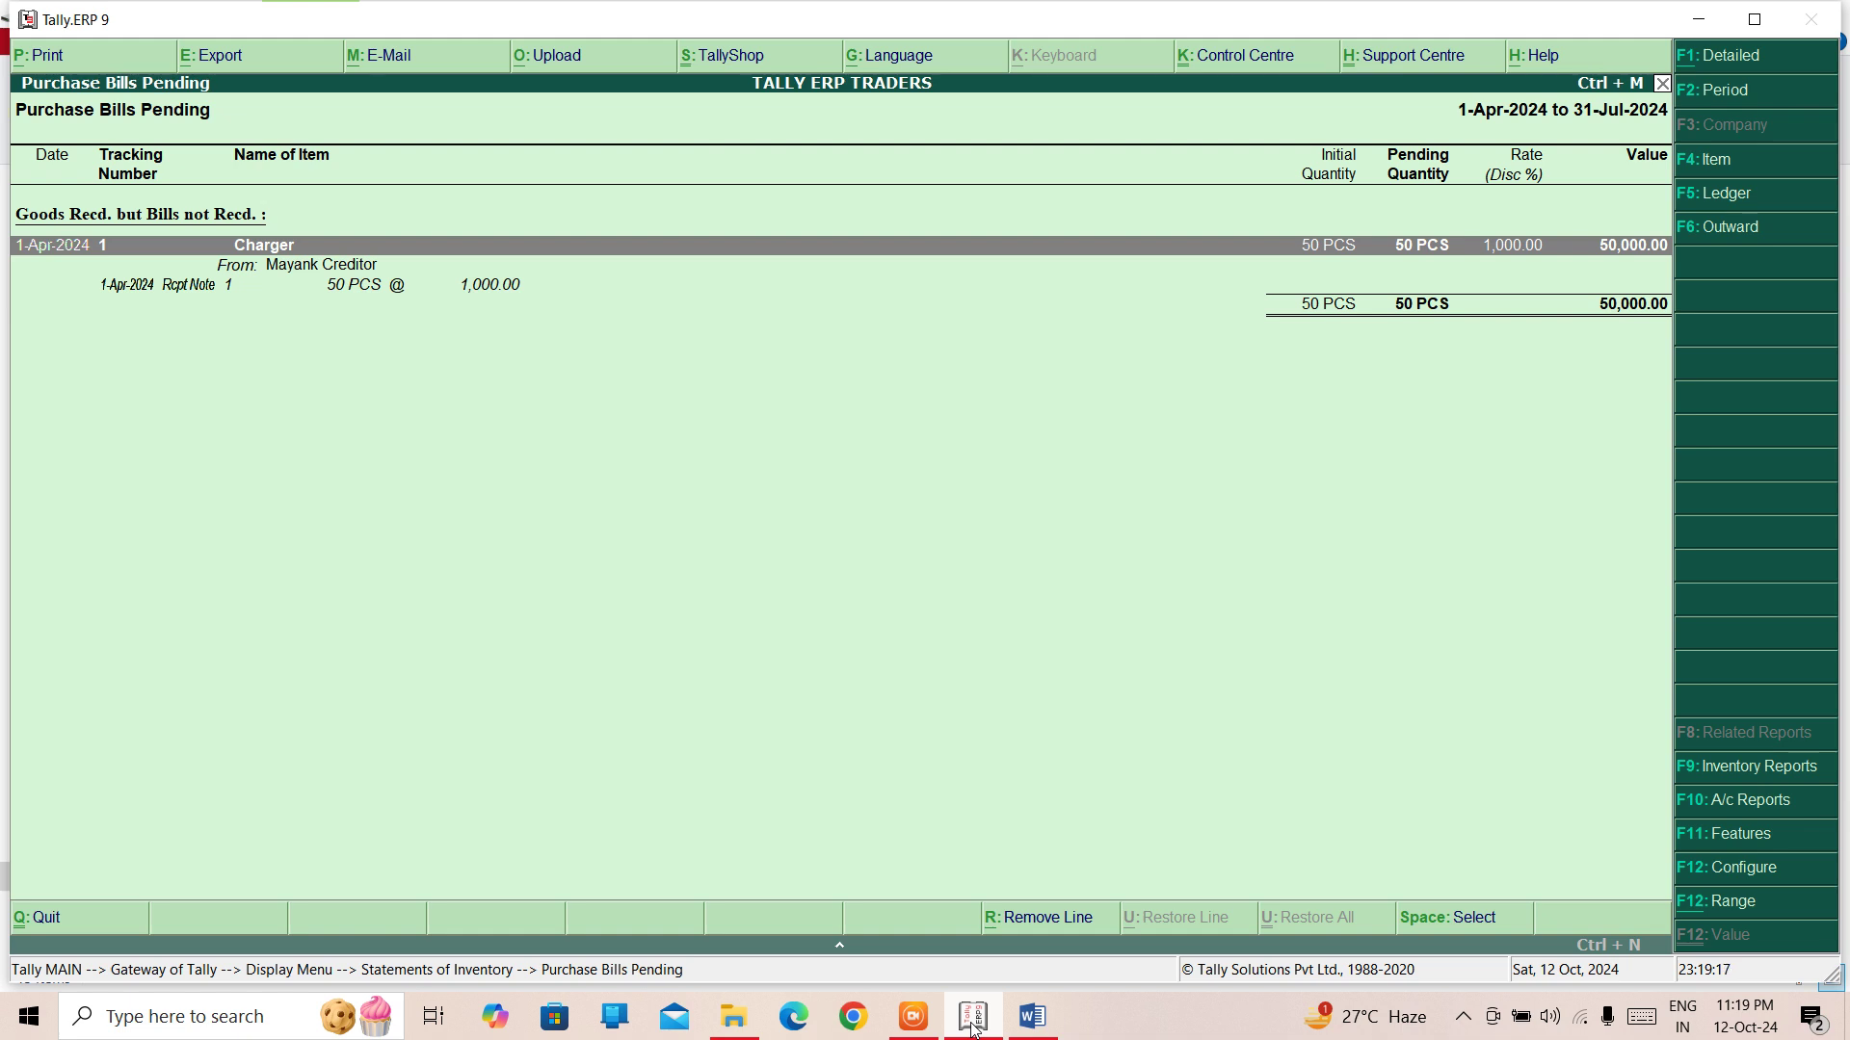
pyautogui.press('Escape')
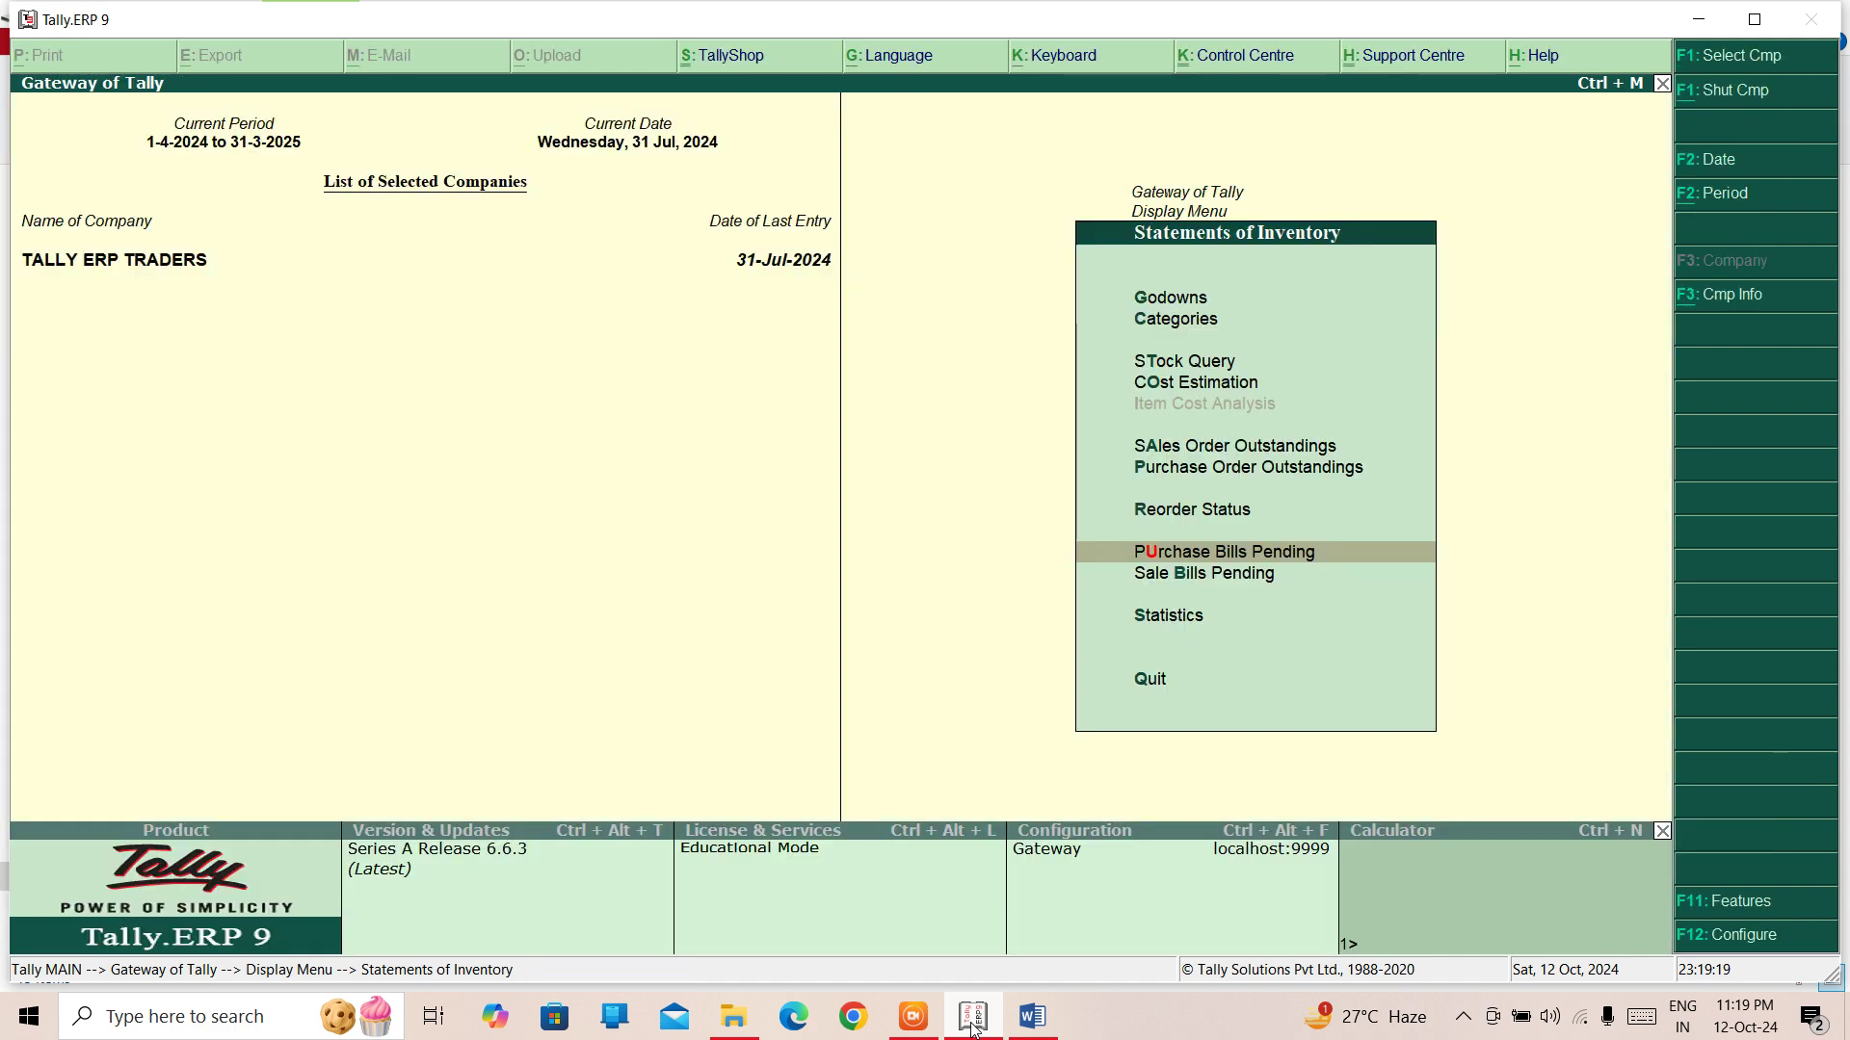
# Step: View the Sales Bills Pending report in detailed form, and close it
pyautogui.press('Down')
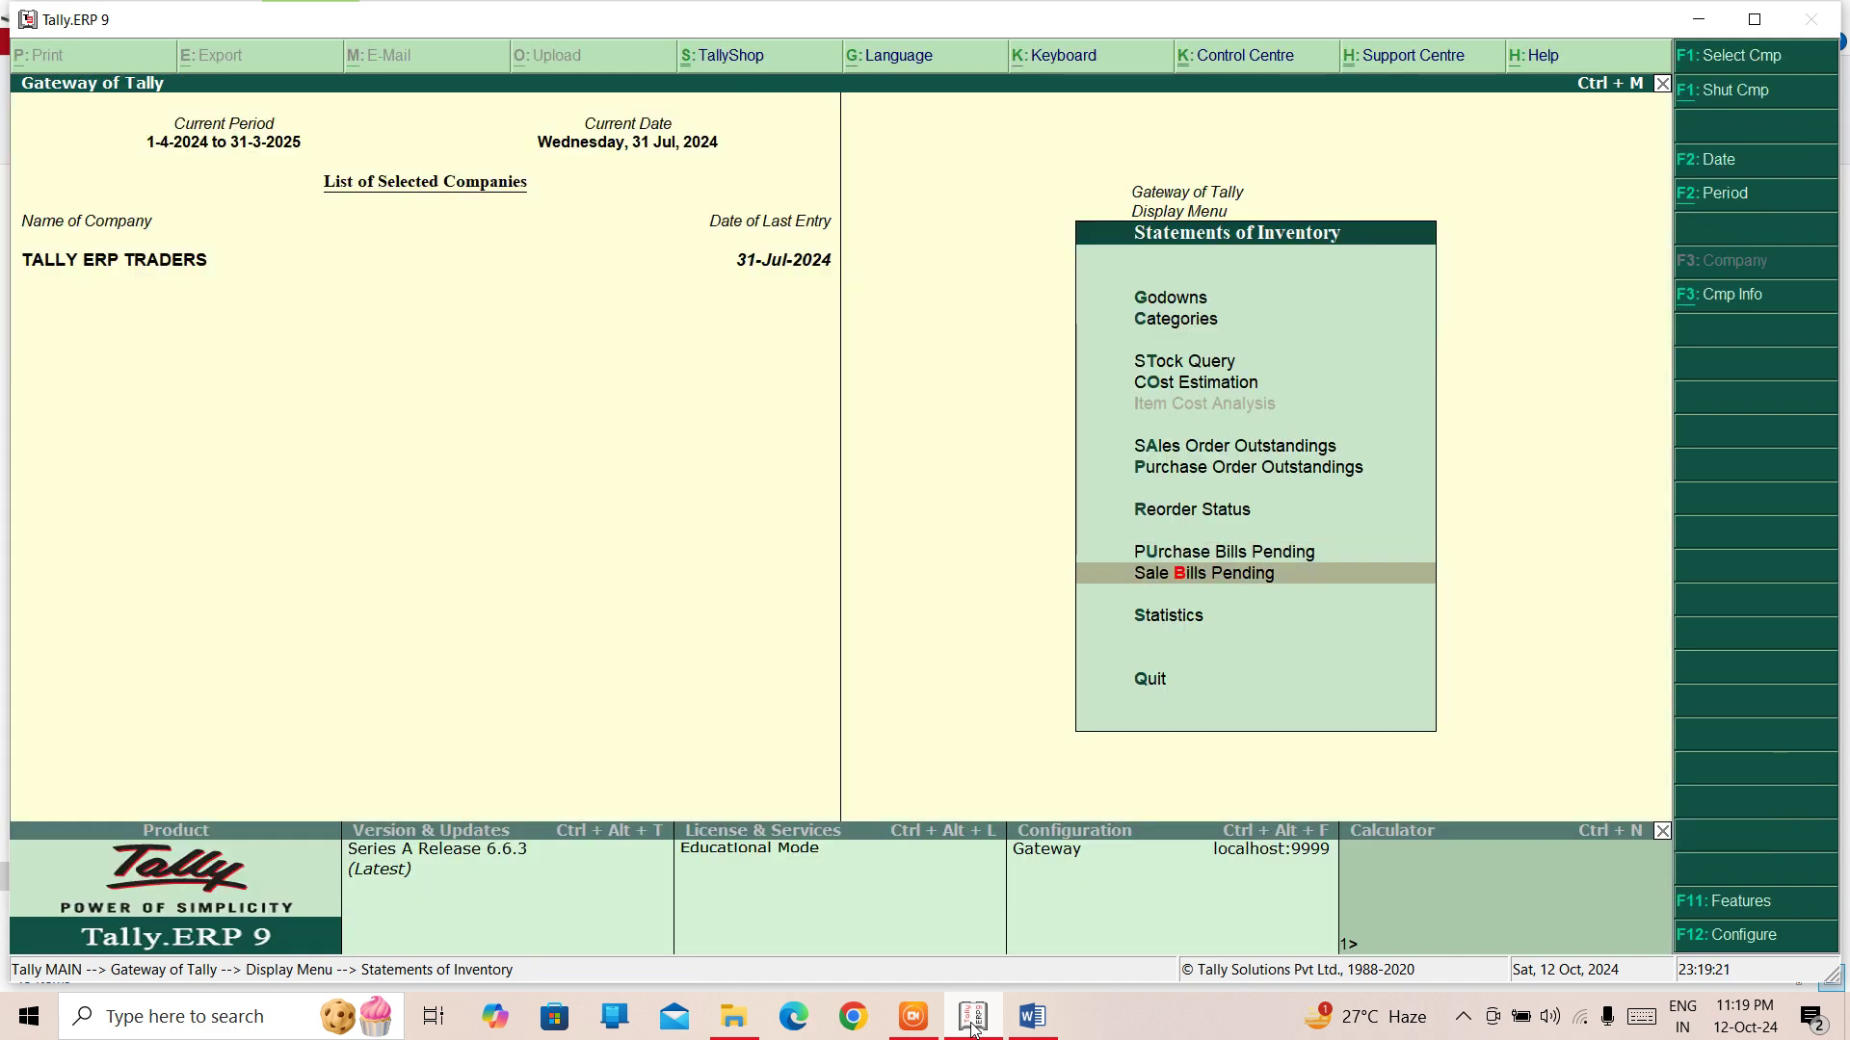
pyautogui.press('Return')
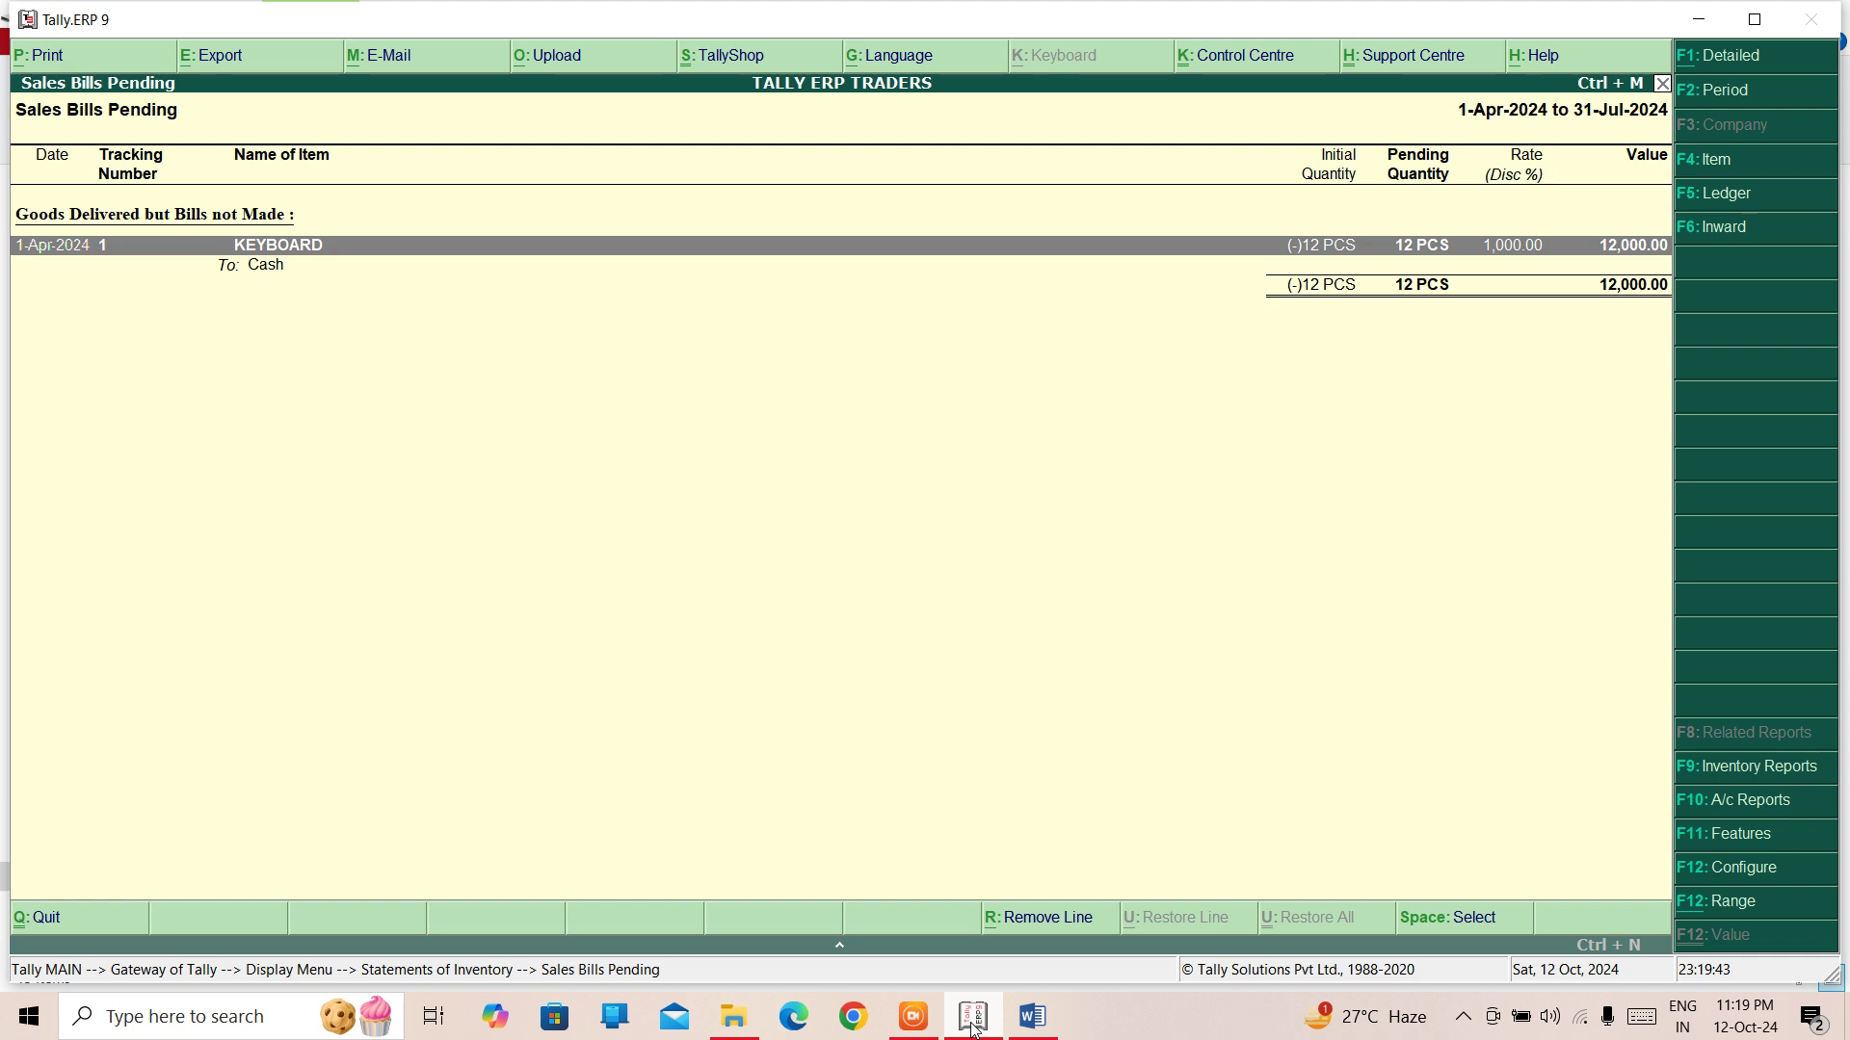
pyautogui.hotkey('alt', 'F1')
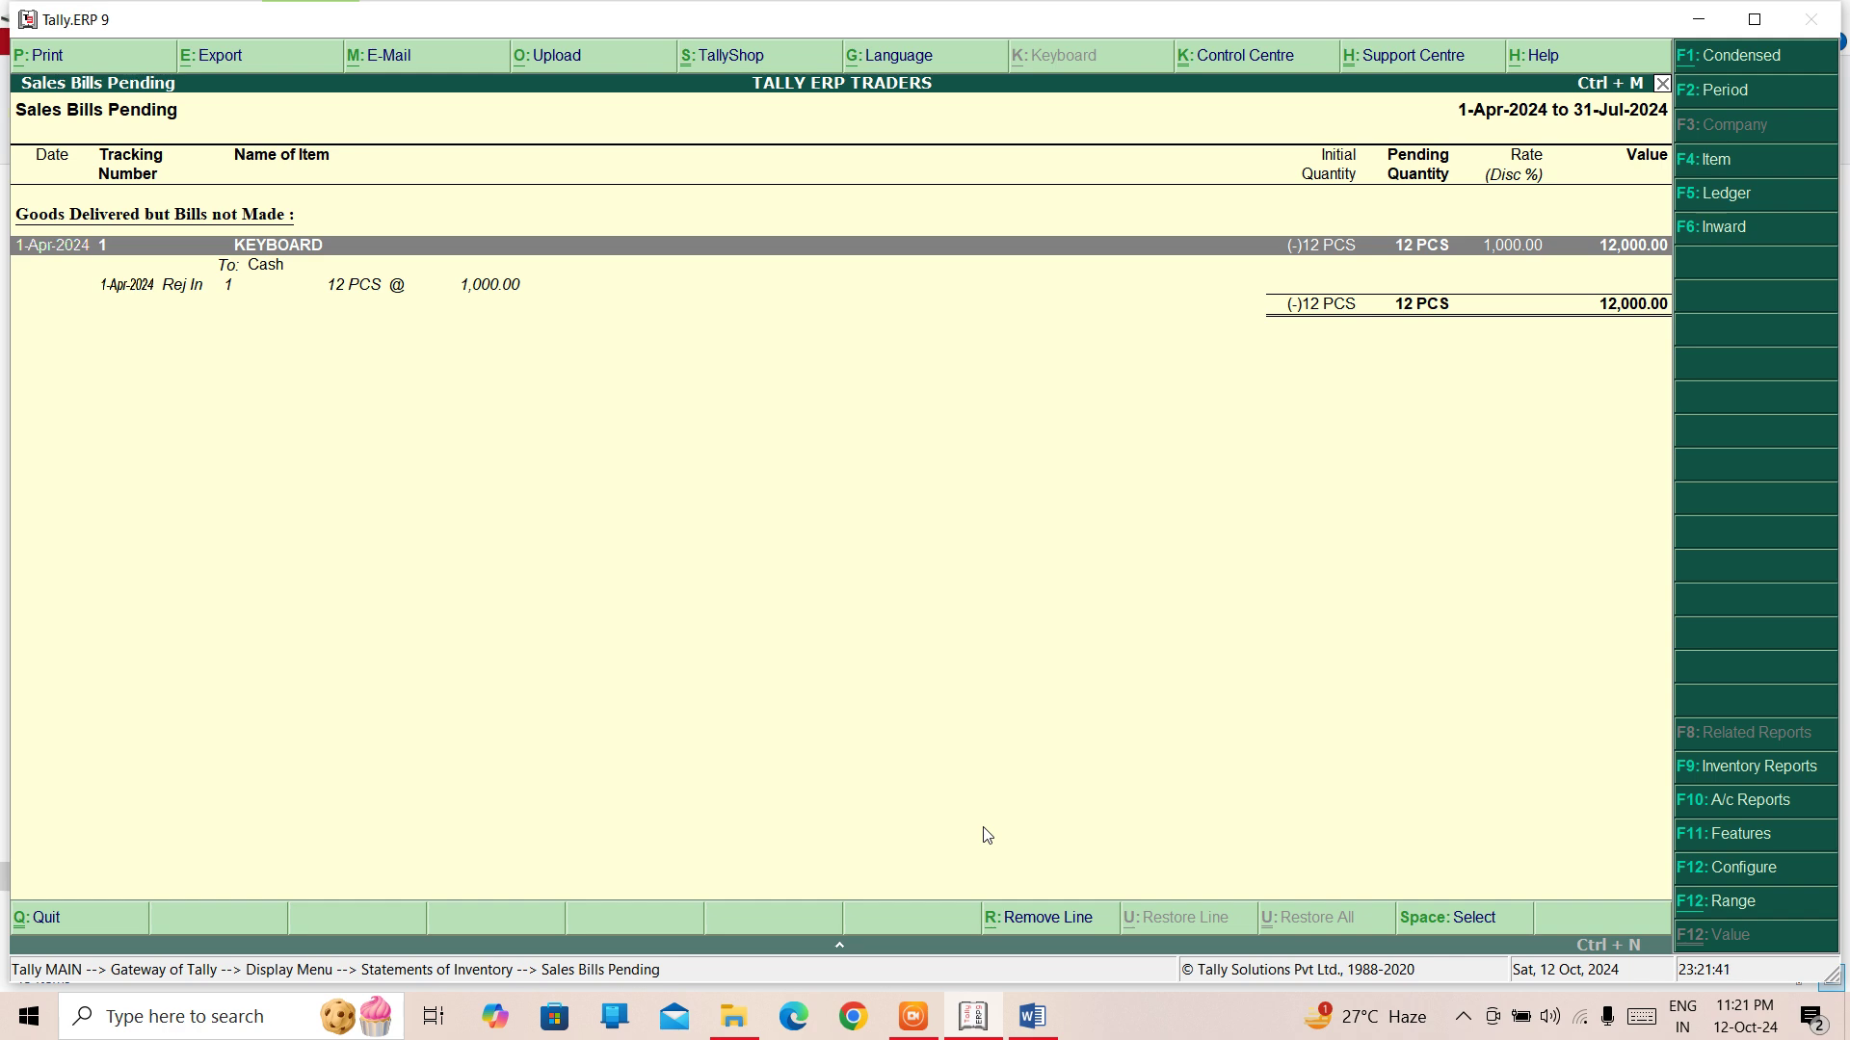
pyautogui.press('Escape')
# Step: Leave the inventory statements and display the Statistics report under Statements of Accounts
pyautogui.press('Down')
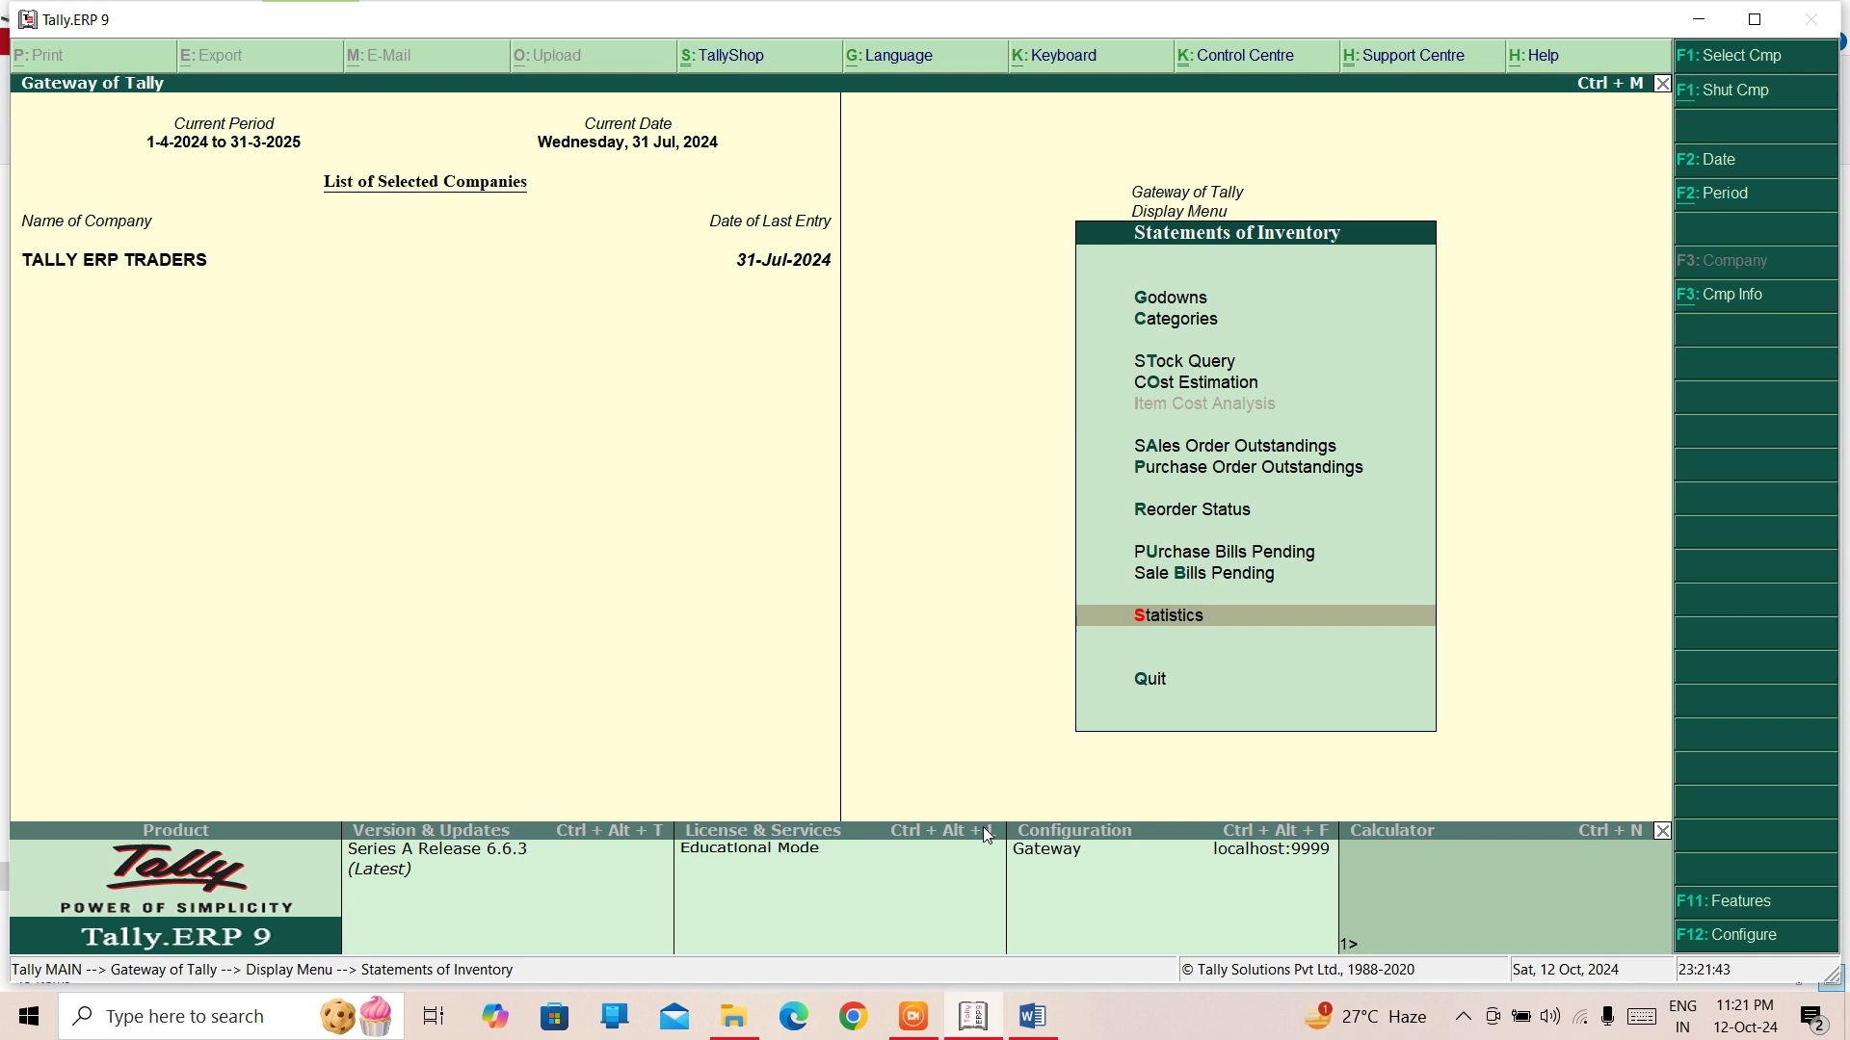
pyautogui.press('Escape')
pyautogui.press('Up')
pyautogui.press('Up')
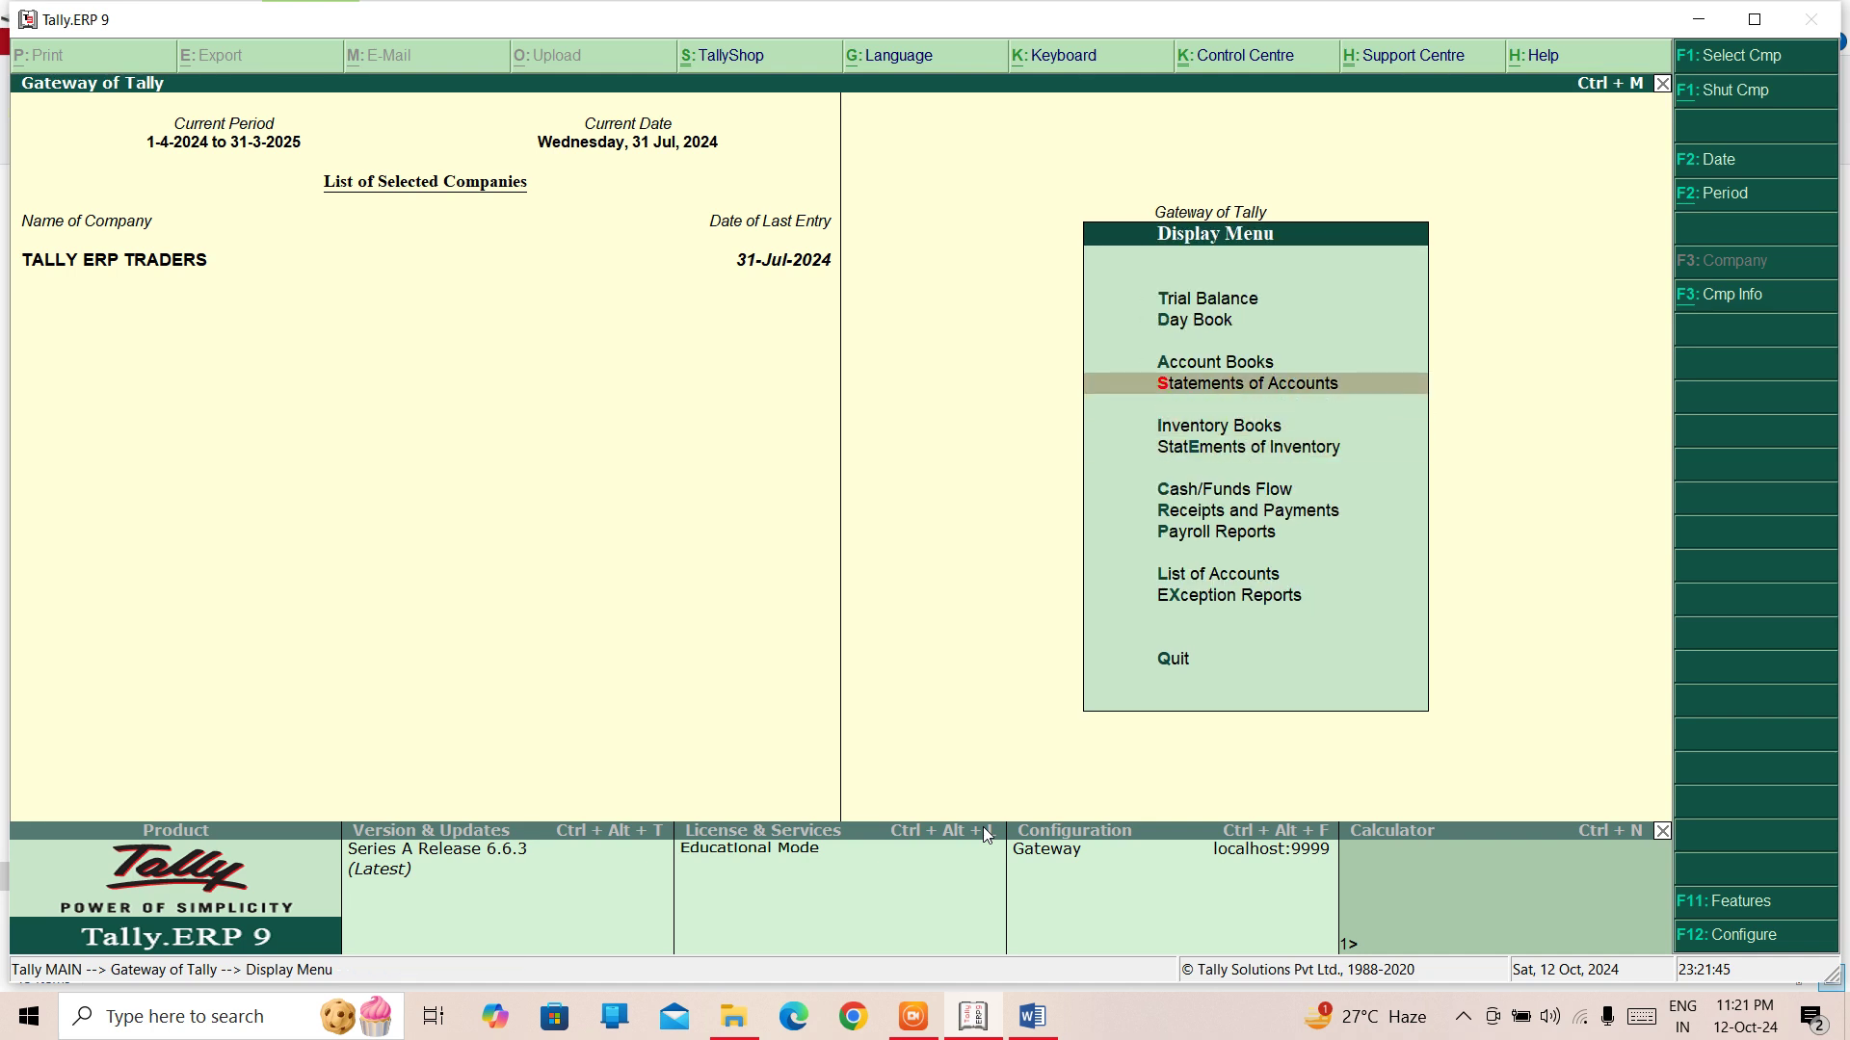
pyautogui.press('Return')
pyautogui.press('Down')
pyautogui.press('Down')
pyautogui.press('Down')
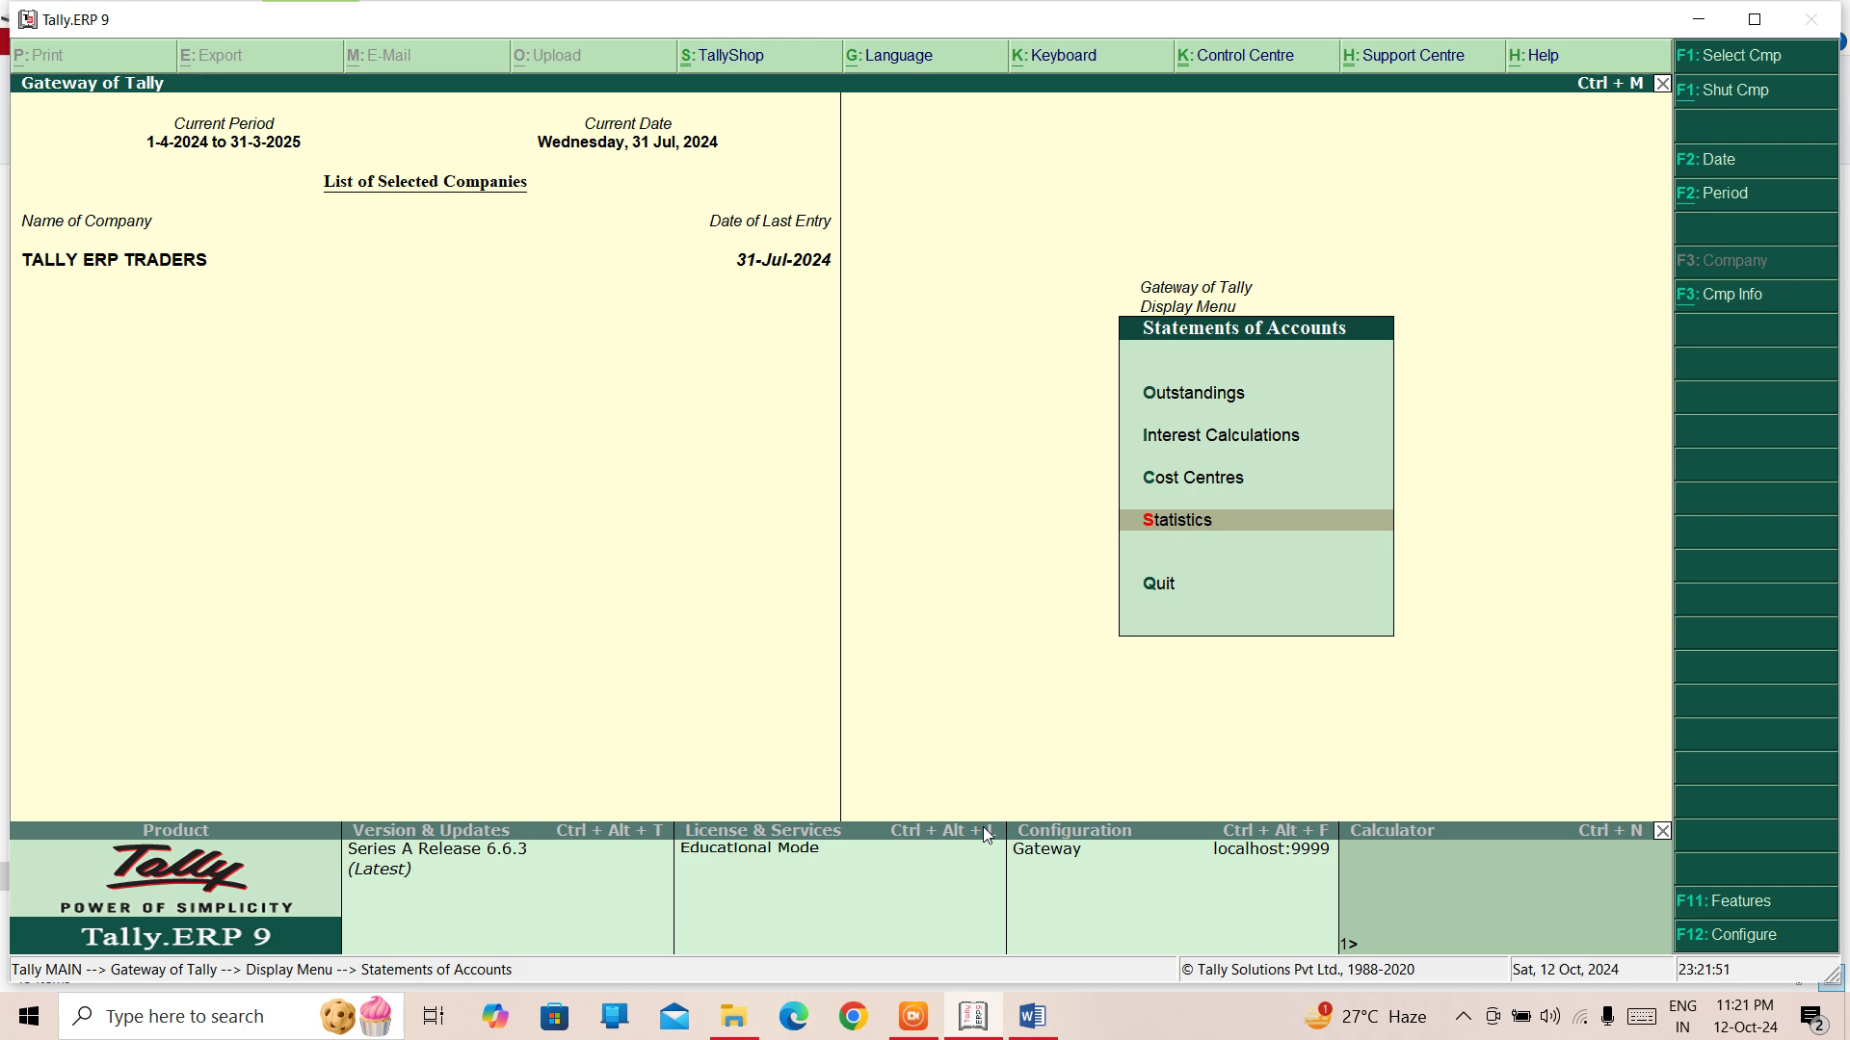
pyautogui.press('Return')
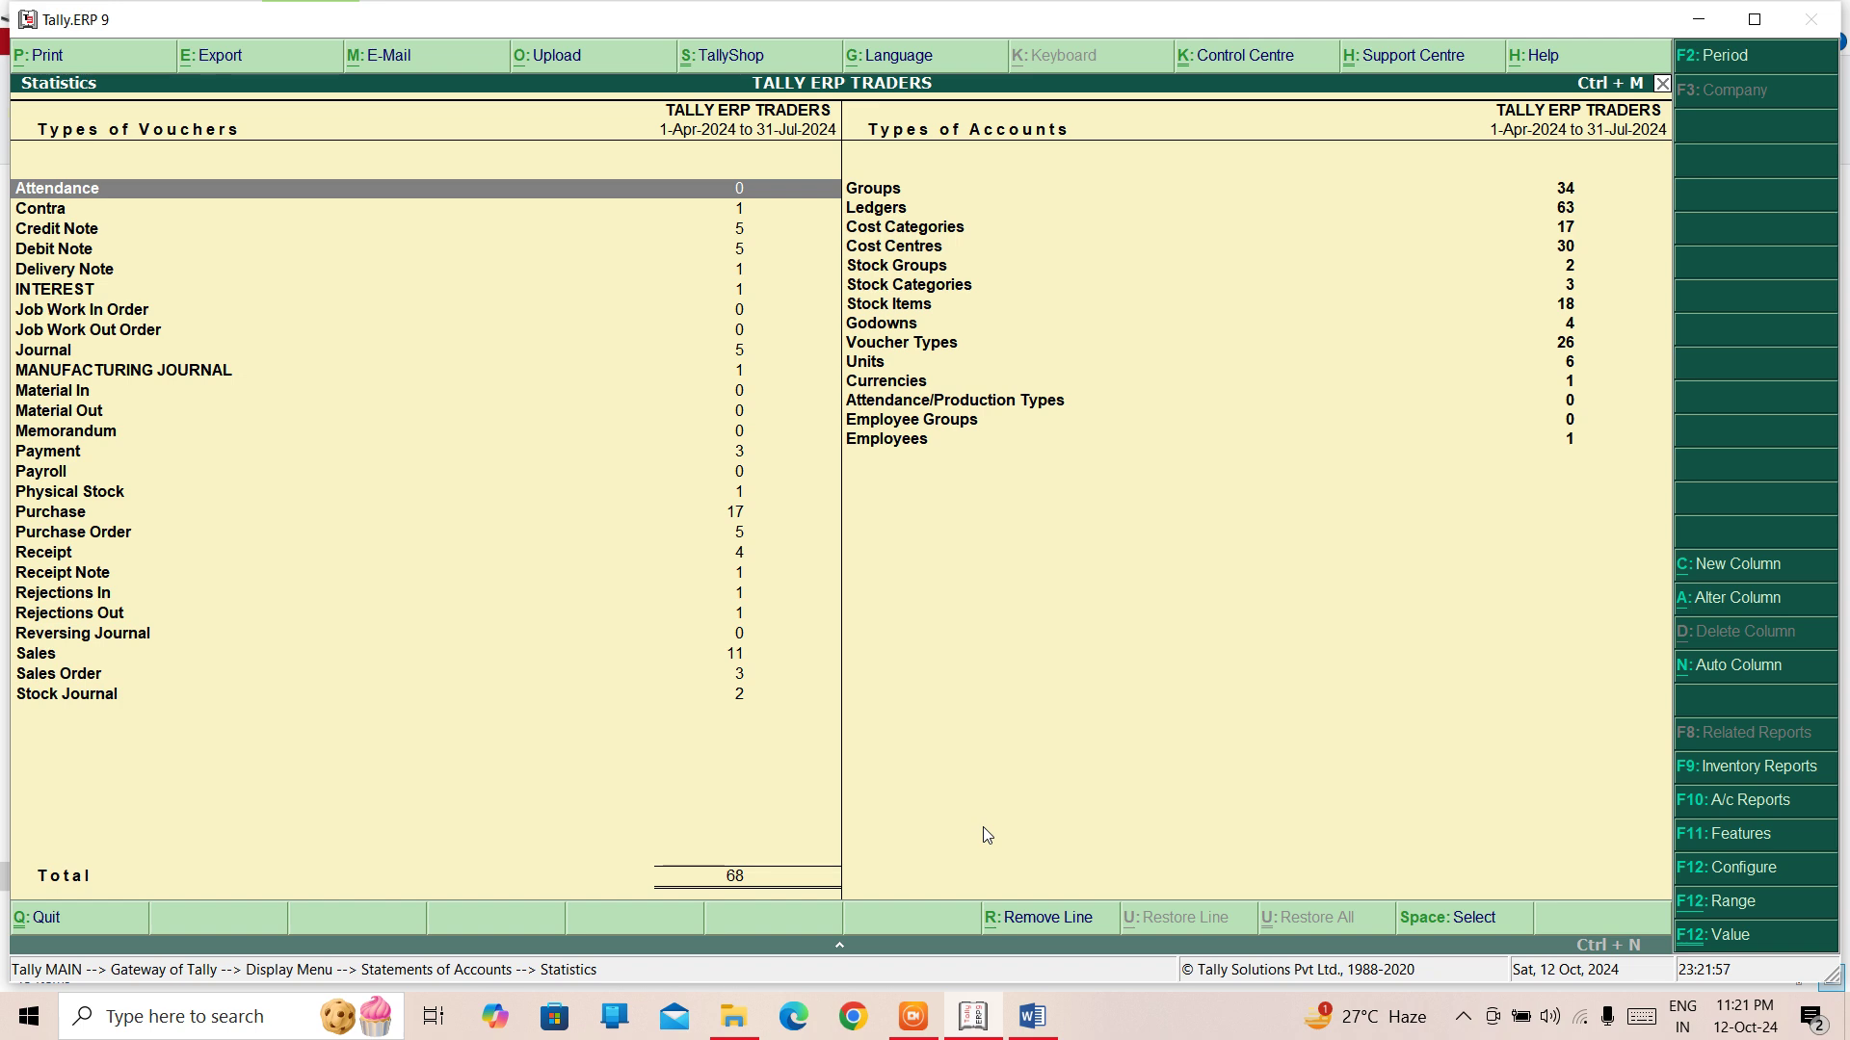
# Step: Go through the voucher types in the statistics down to Purchase and open its monthly register
pyautogui.press('Down')
pyautogui.press('Down')
pyautogui.press('Down')
pyautogui.press('Down')
pyautogui.press('Down')
pyautogui.press('Down')
pyautogui.press('Down')
pyautogui.press('Down')
pyautogui.press('Down')
pyautogui.press('Down')
pyautogui.press('Down')
pyautogui.press('Down')
pyautogui.press('Down')
pyautogui.press('Down')
pyautogui.press('Down')
pyautogui.press('Down')
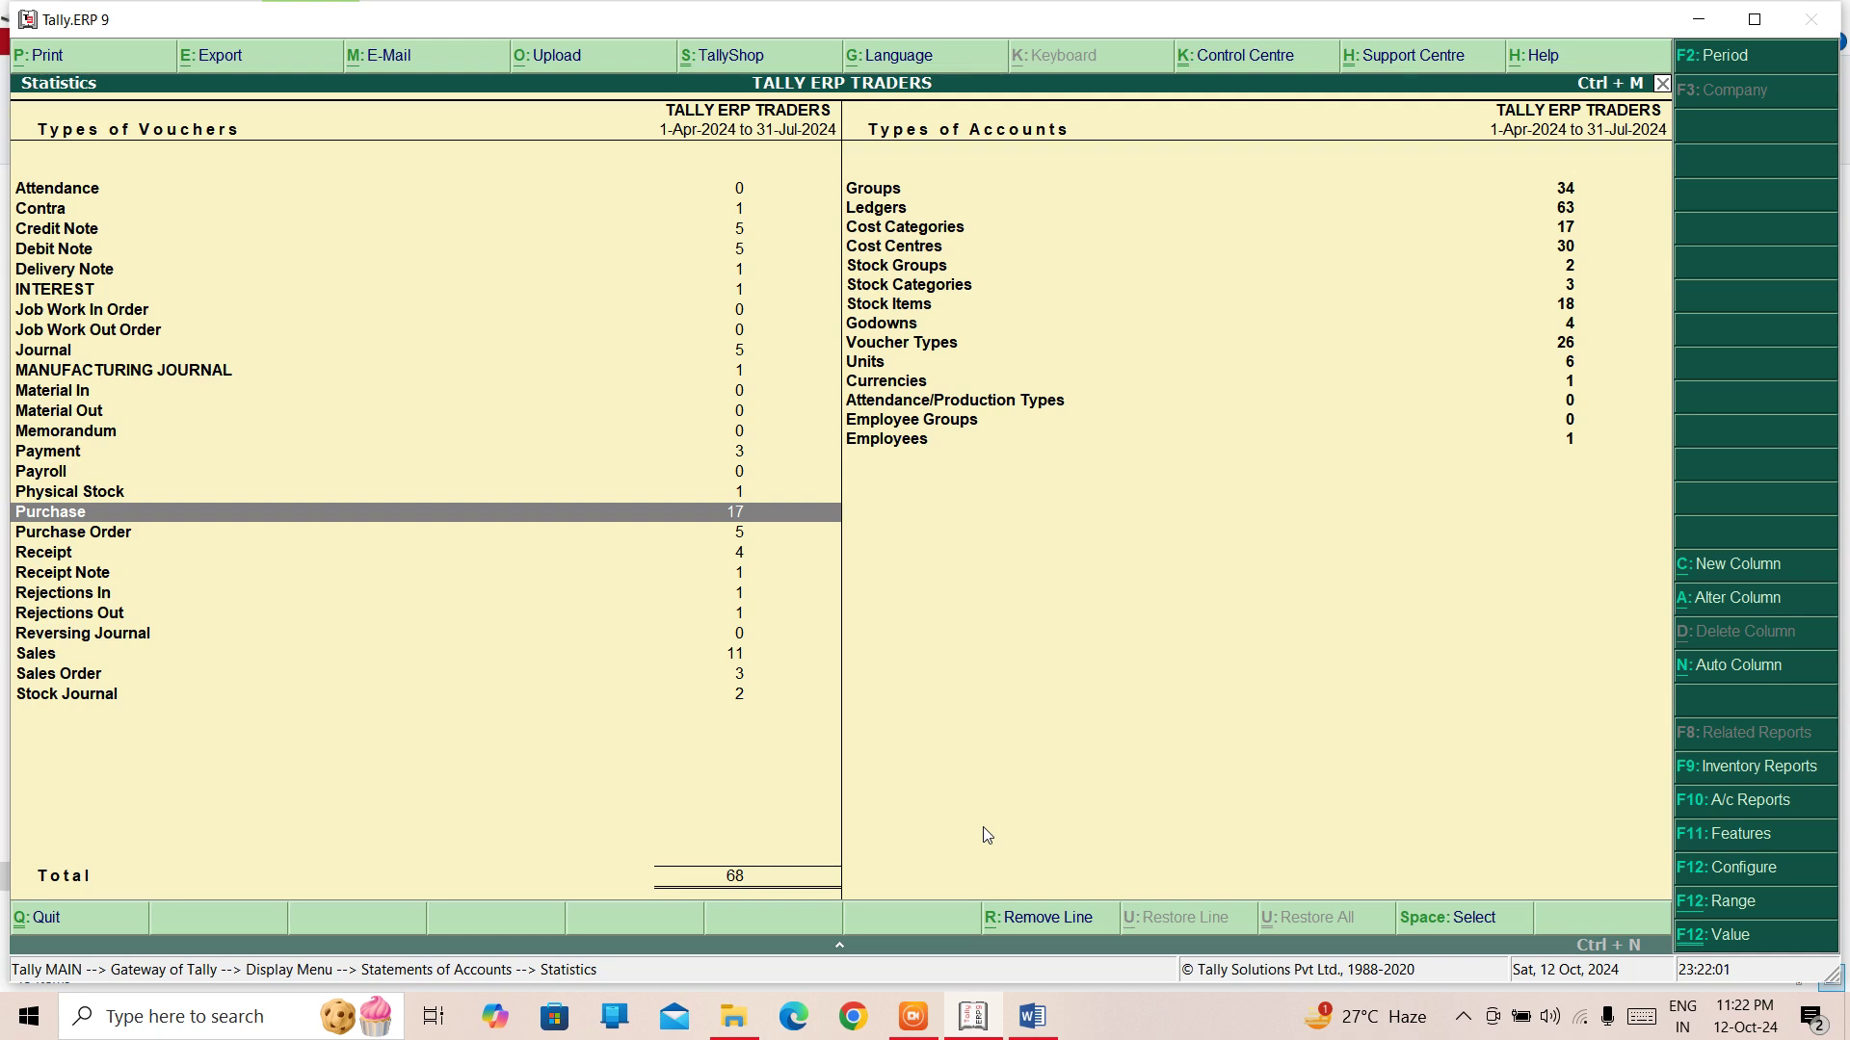
pyautogui.press('Return')
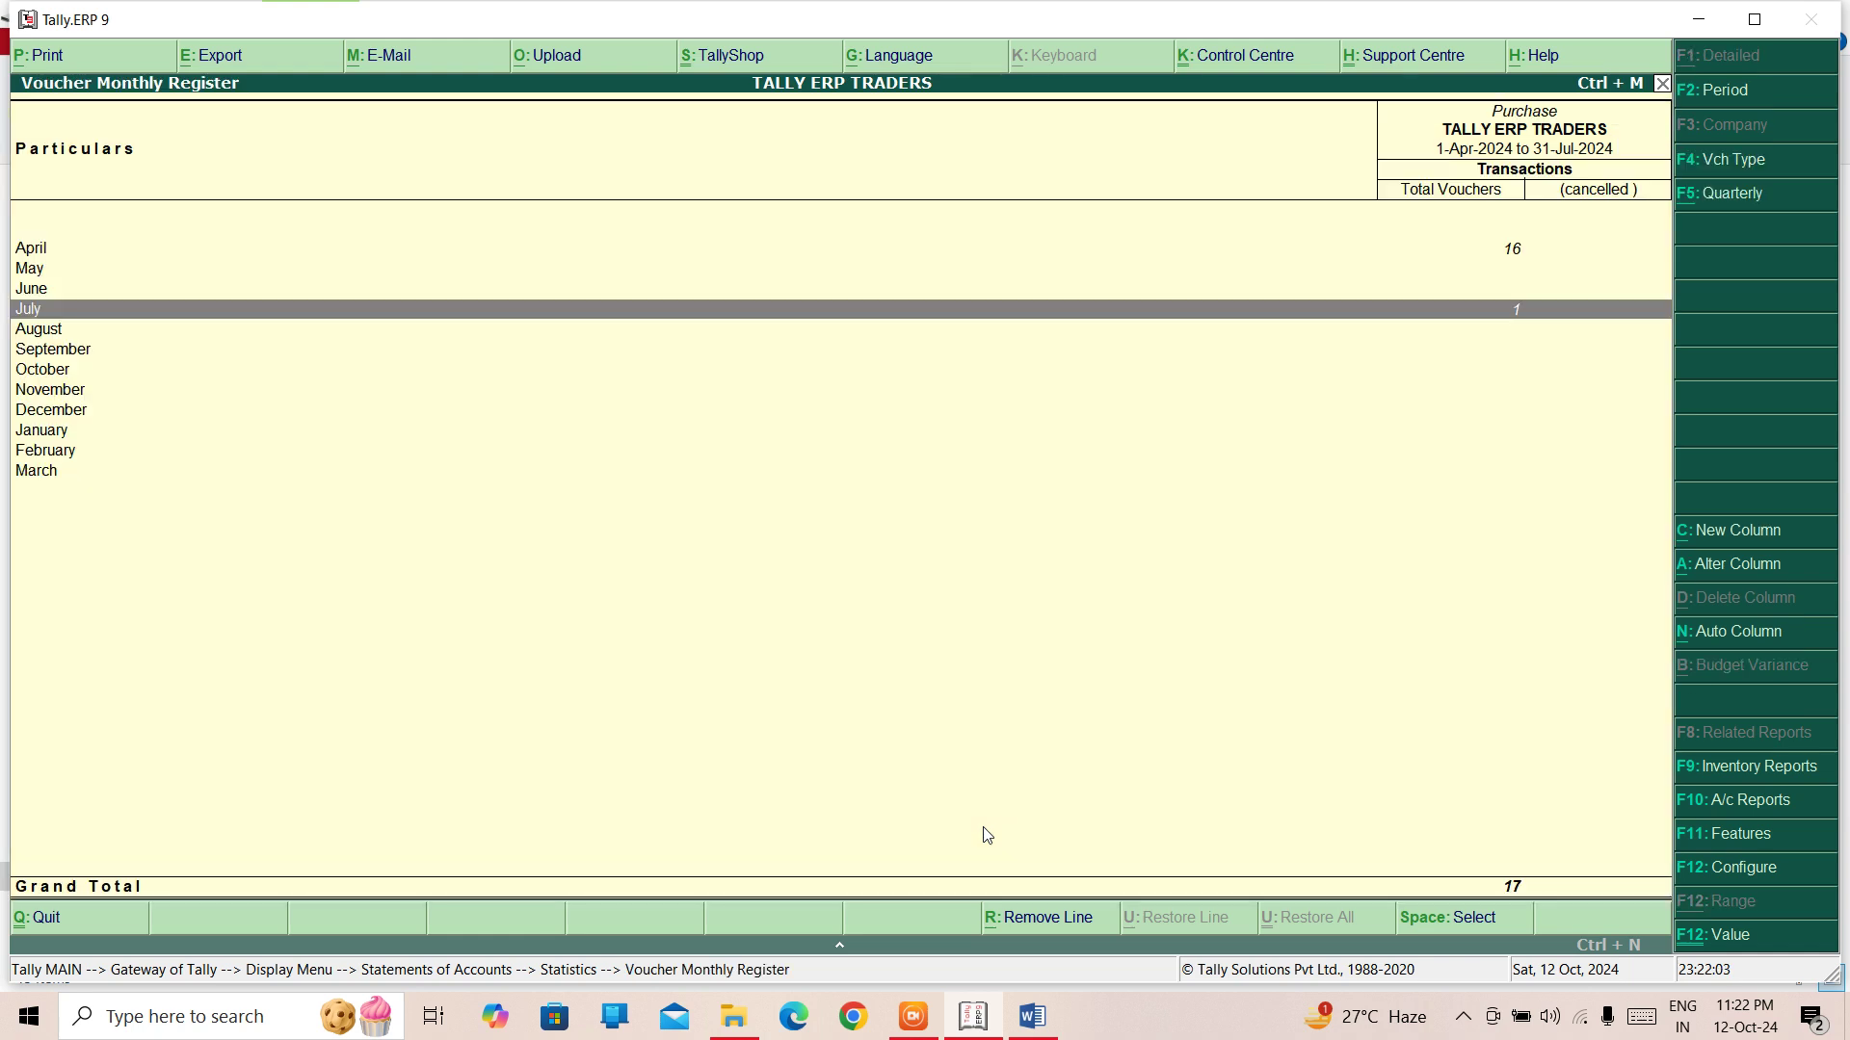
# Step: Look through the April purchase vouchers, and return to the statistics
pyautogui.press('Up')
pyautogui.press('Up')
pyautogui.press('Up')
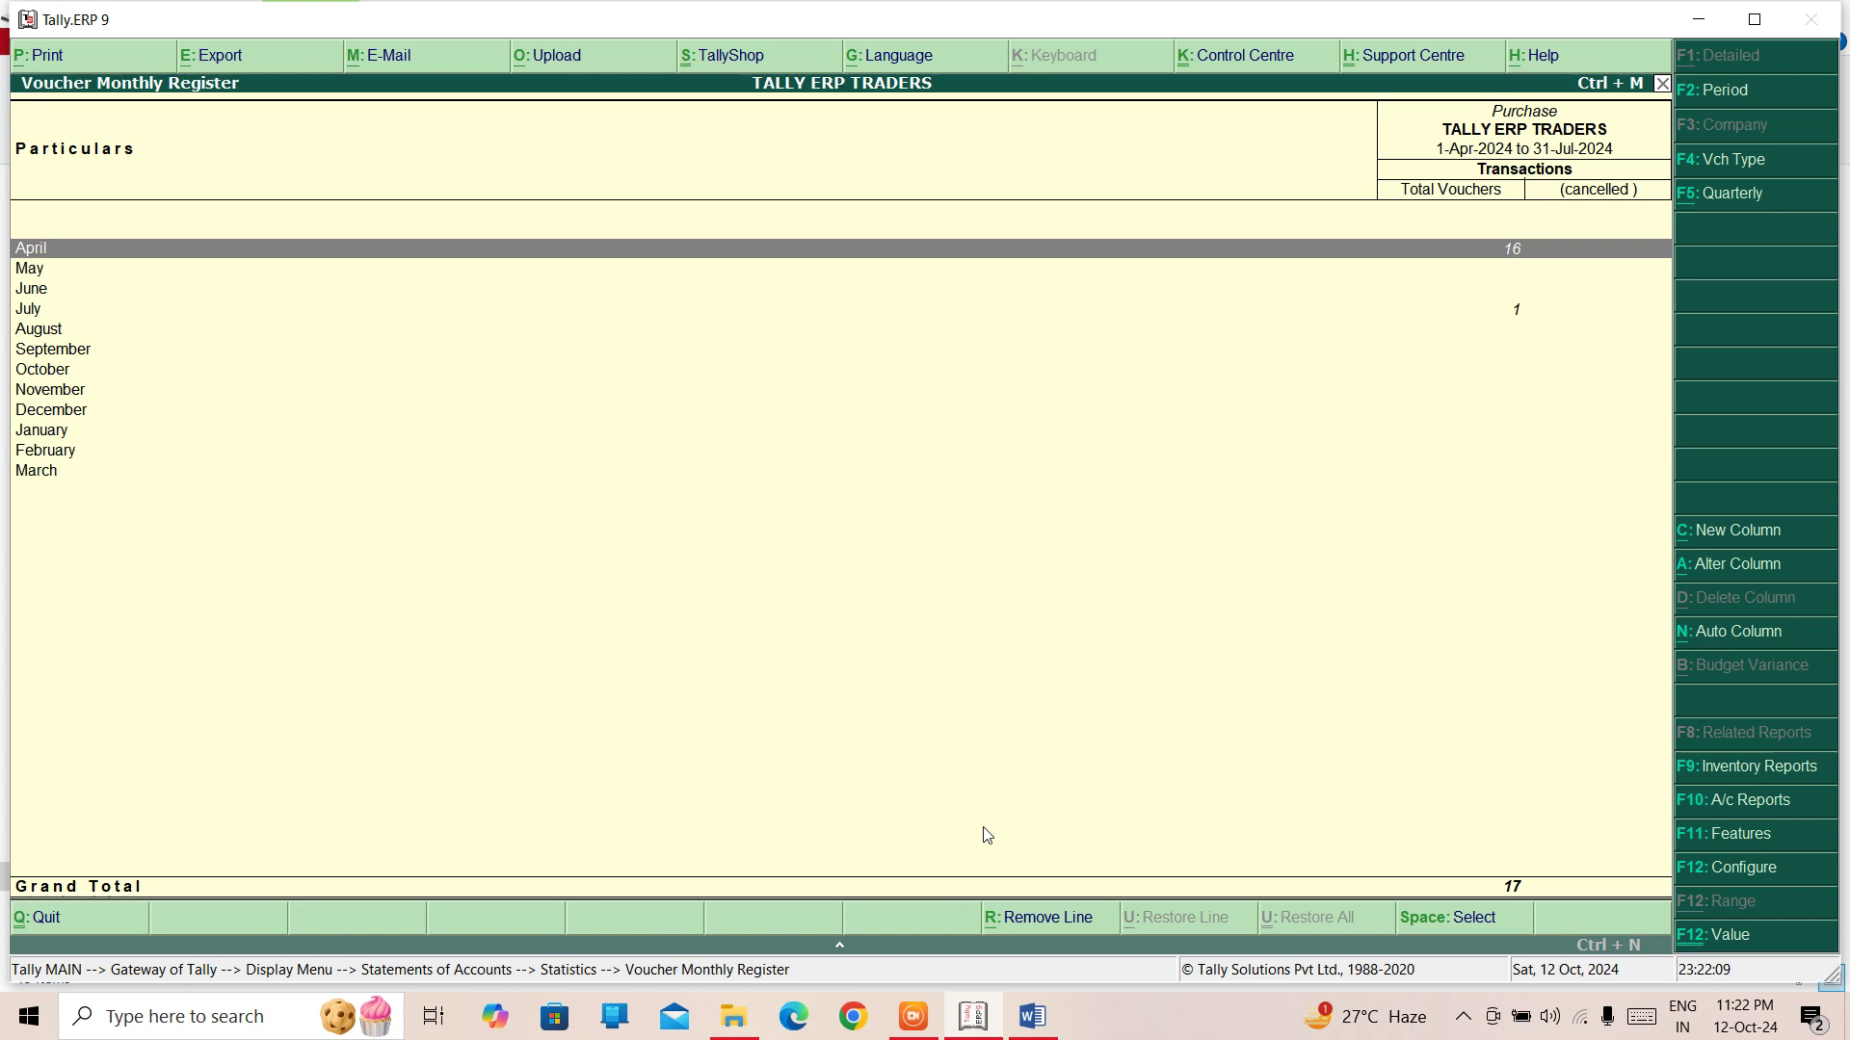
pyautogui.press('Return')
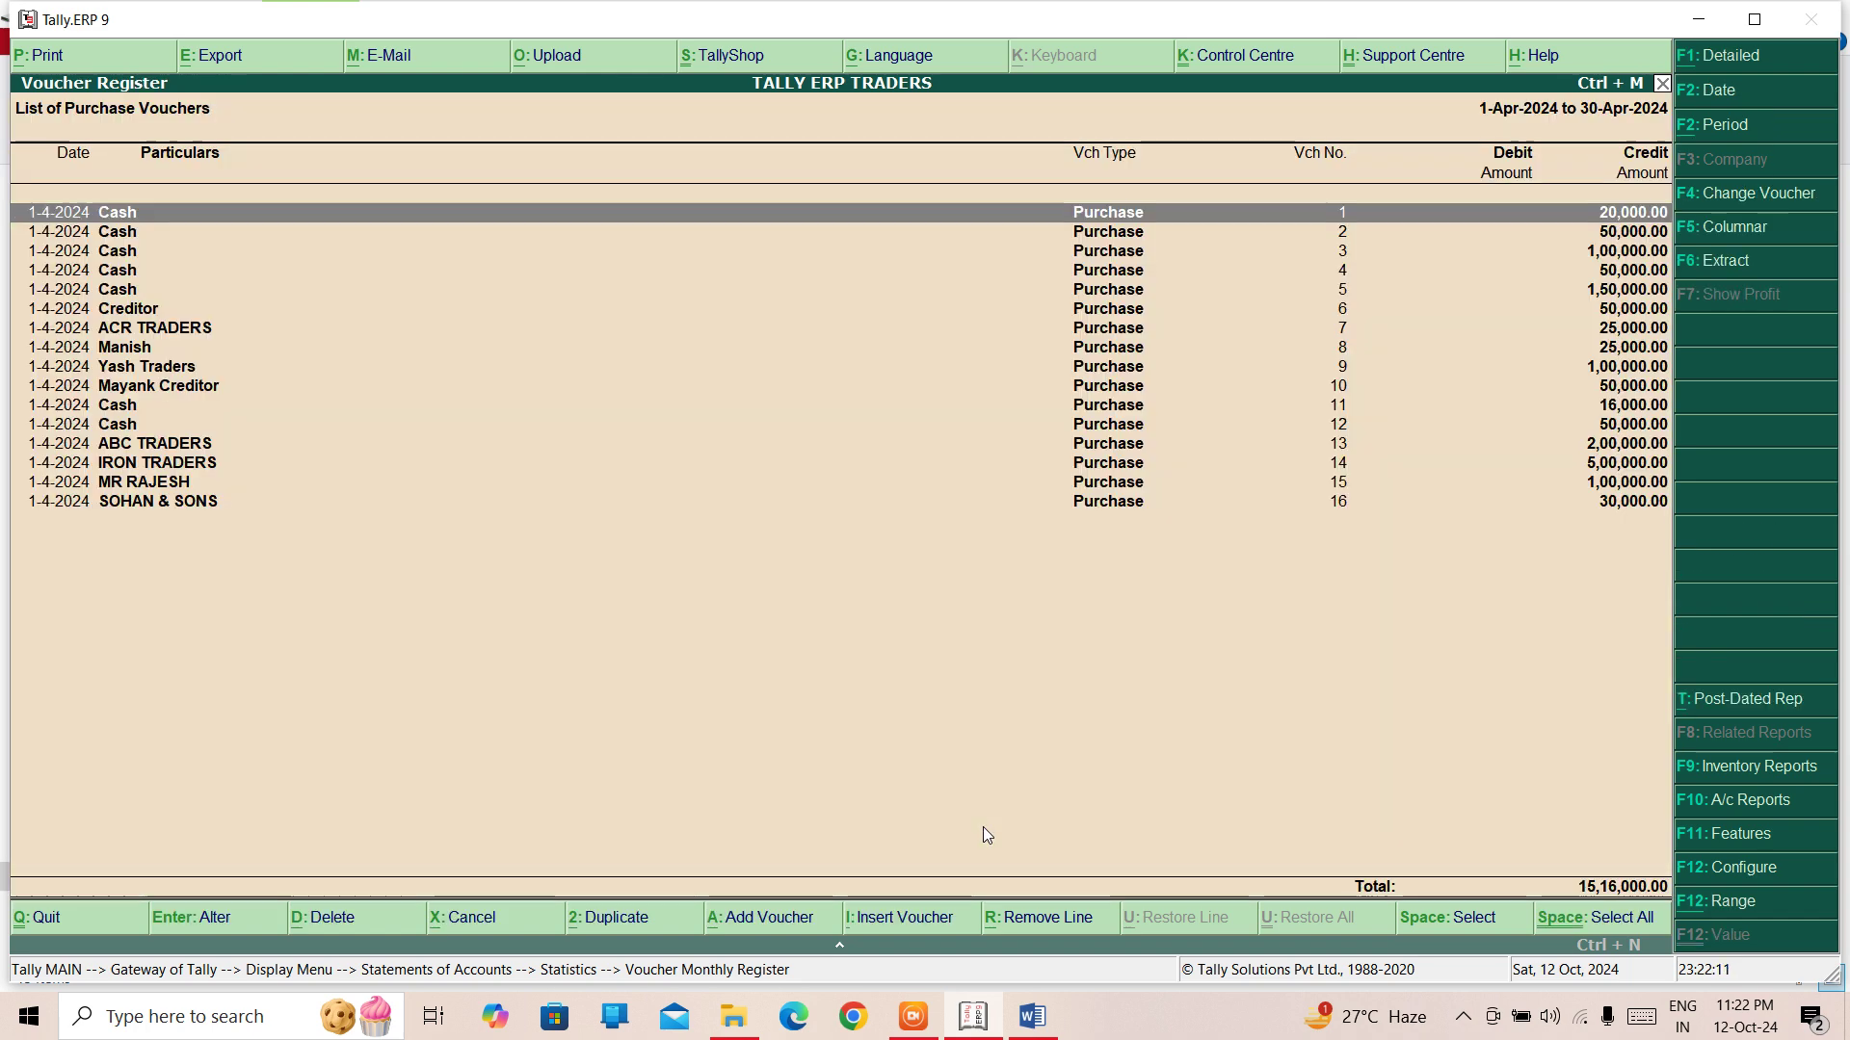
pyautogui.press('Down')
pyautogui.press('Down')
pyautogui.press('Down')
pyautogui.press('Down')
pyautogui.press('Down')
pyautogui.press('Down')
pyautogui.press('Down')
pyautogui.press('Down')
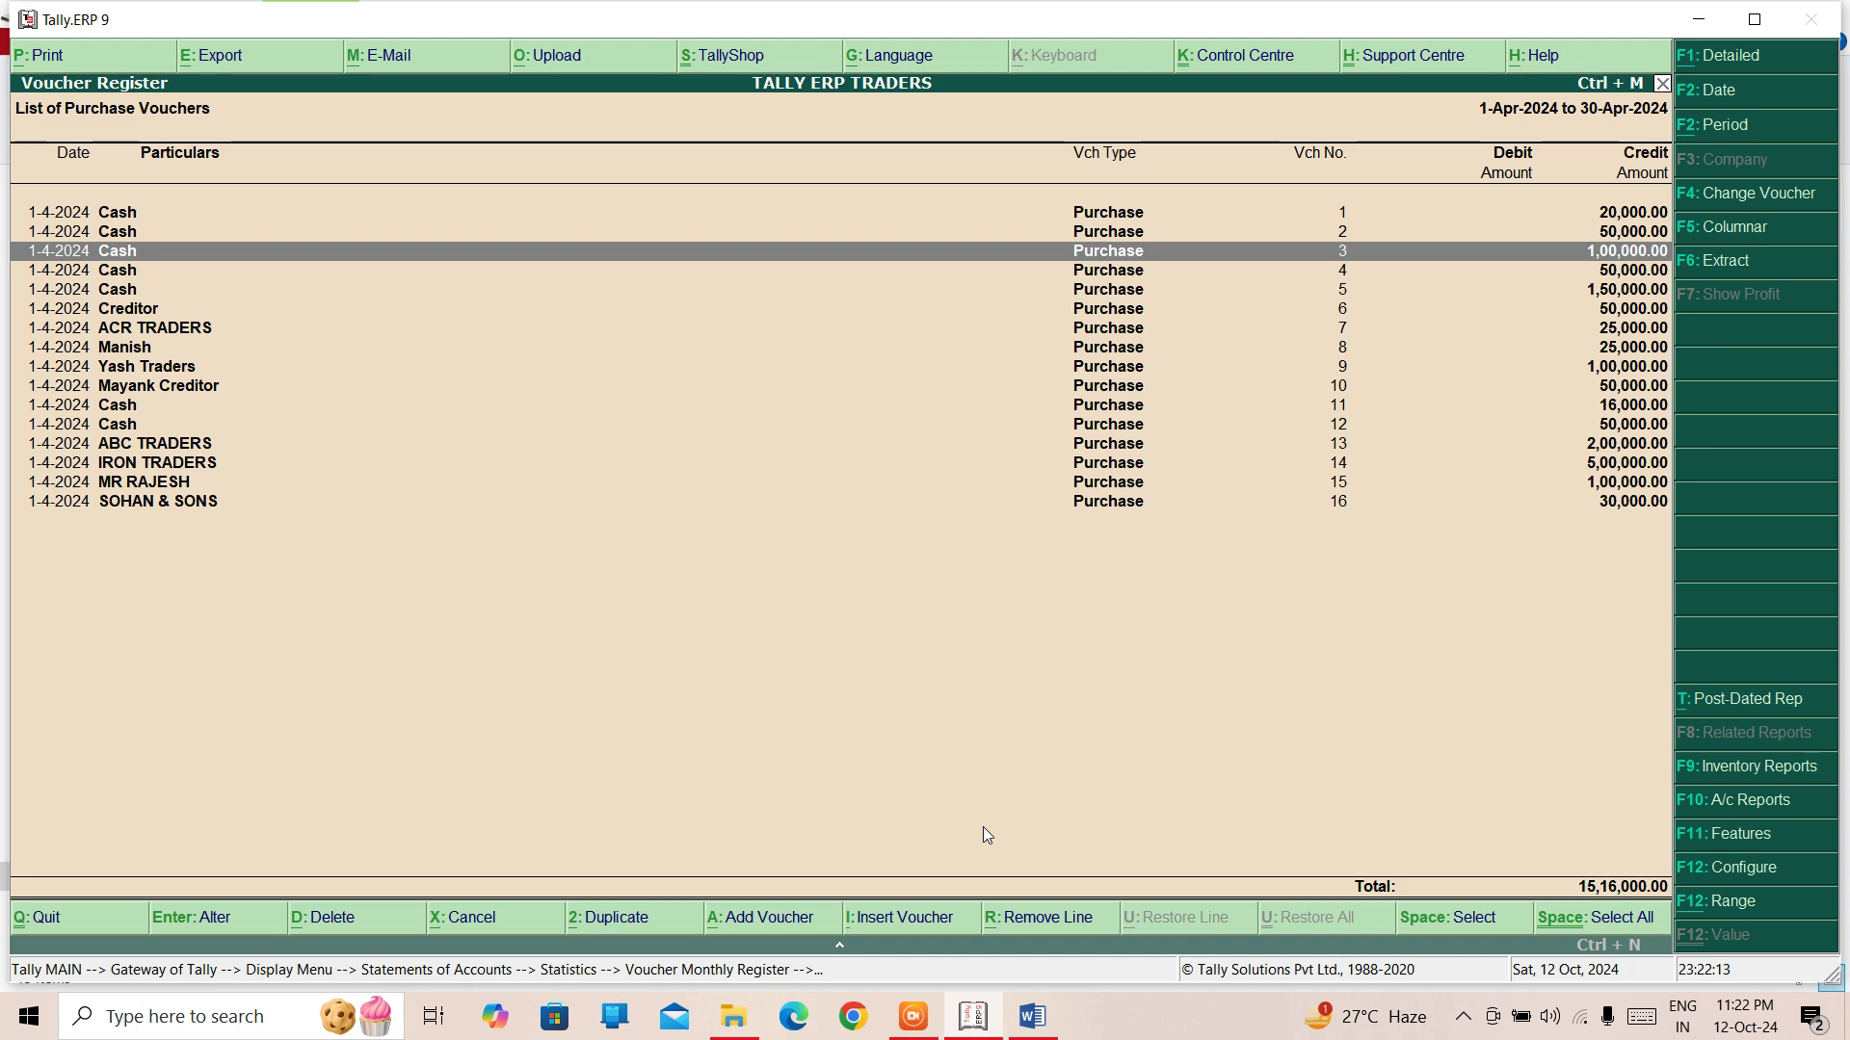
pyautogui.press('Down')
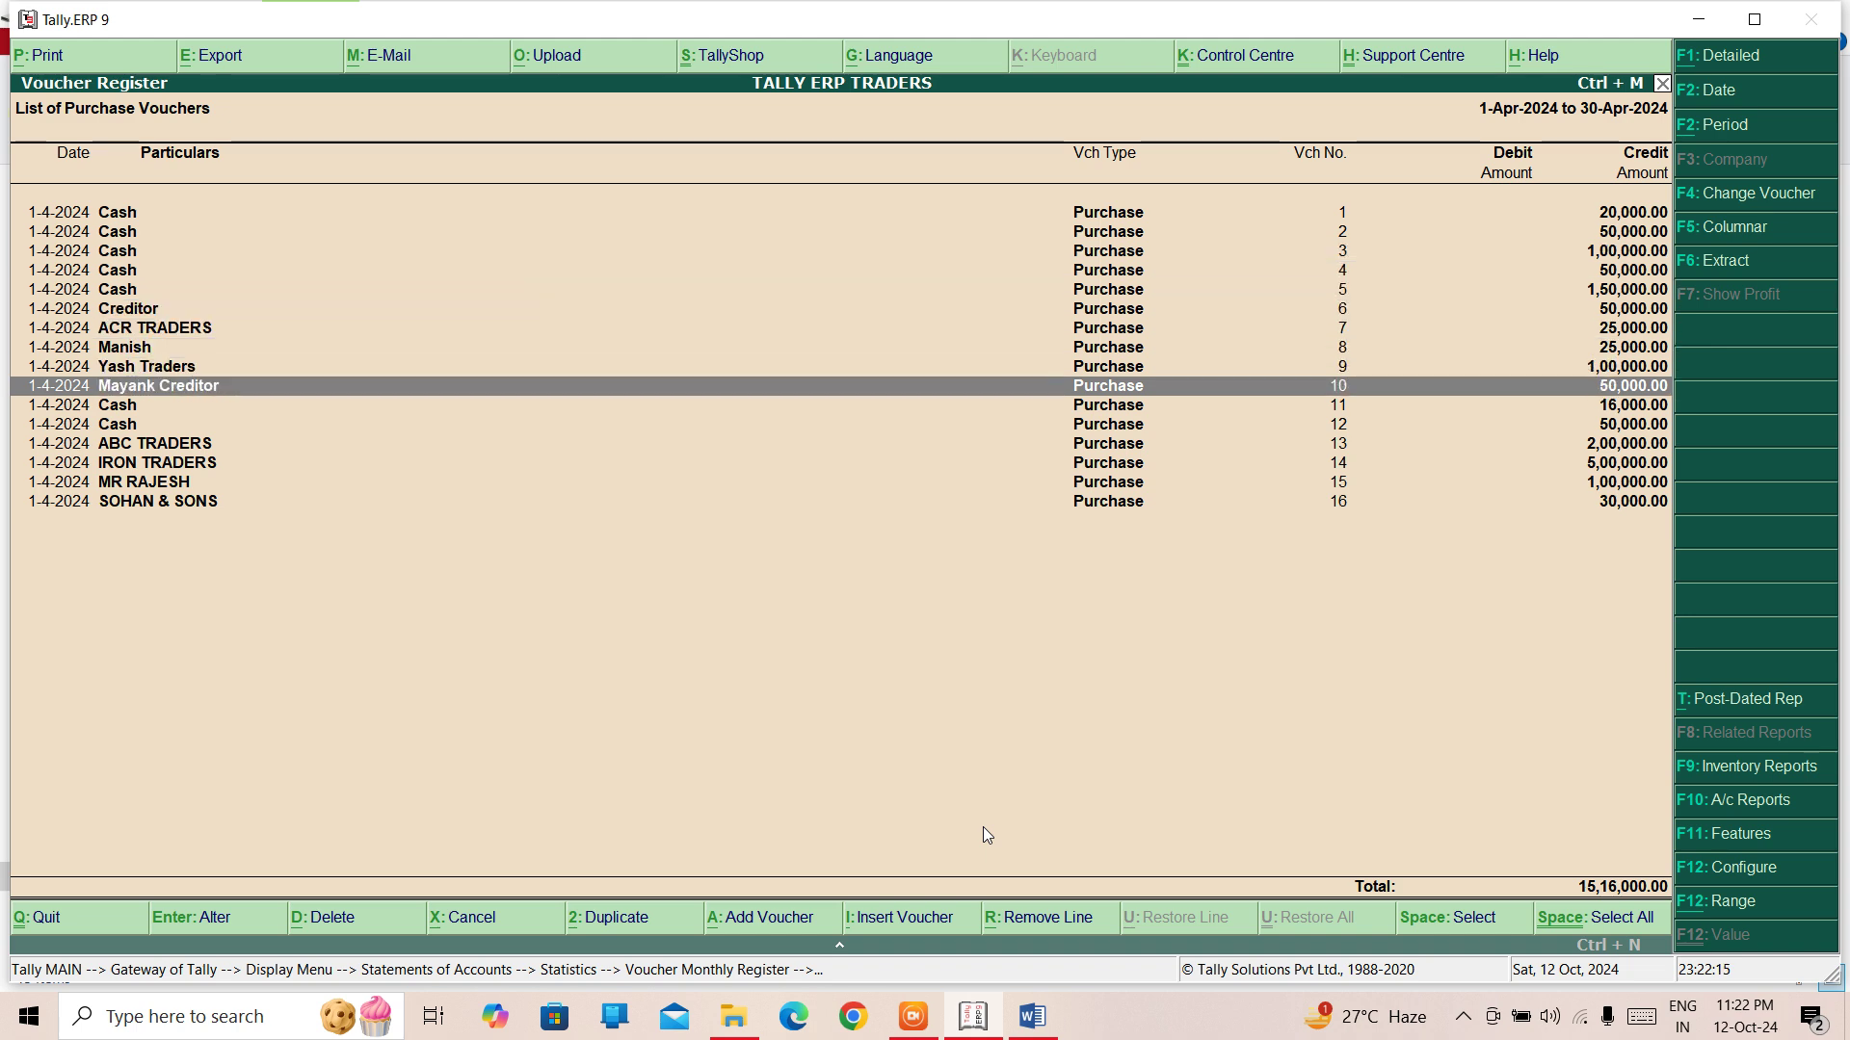
pyautogui.press('Escape')
pyautogui.press('Escape')
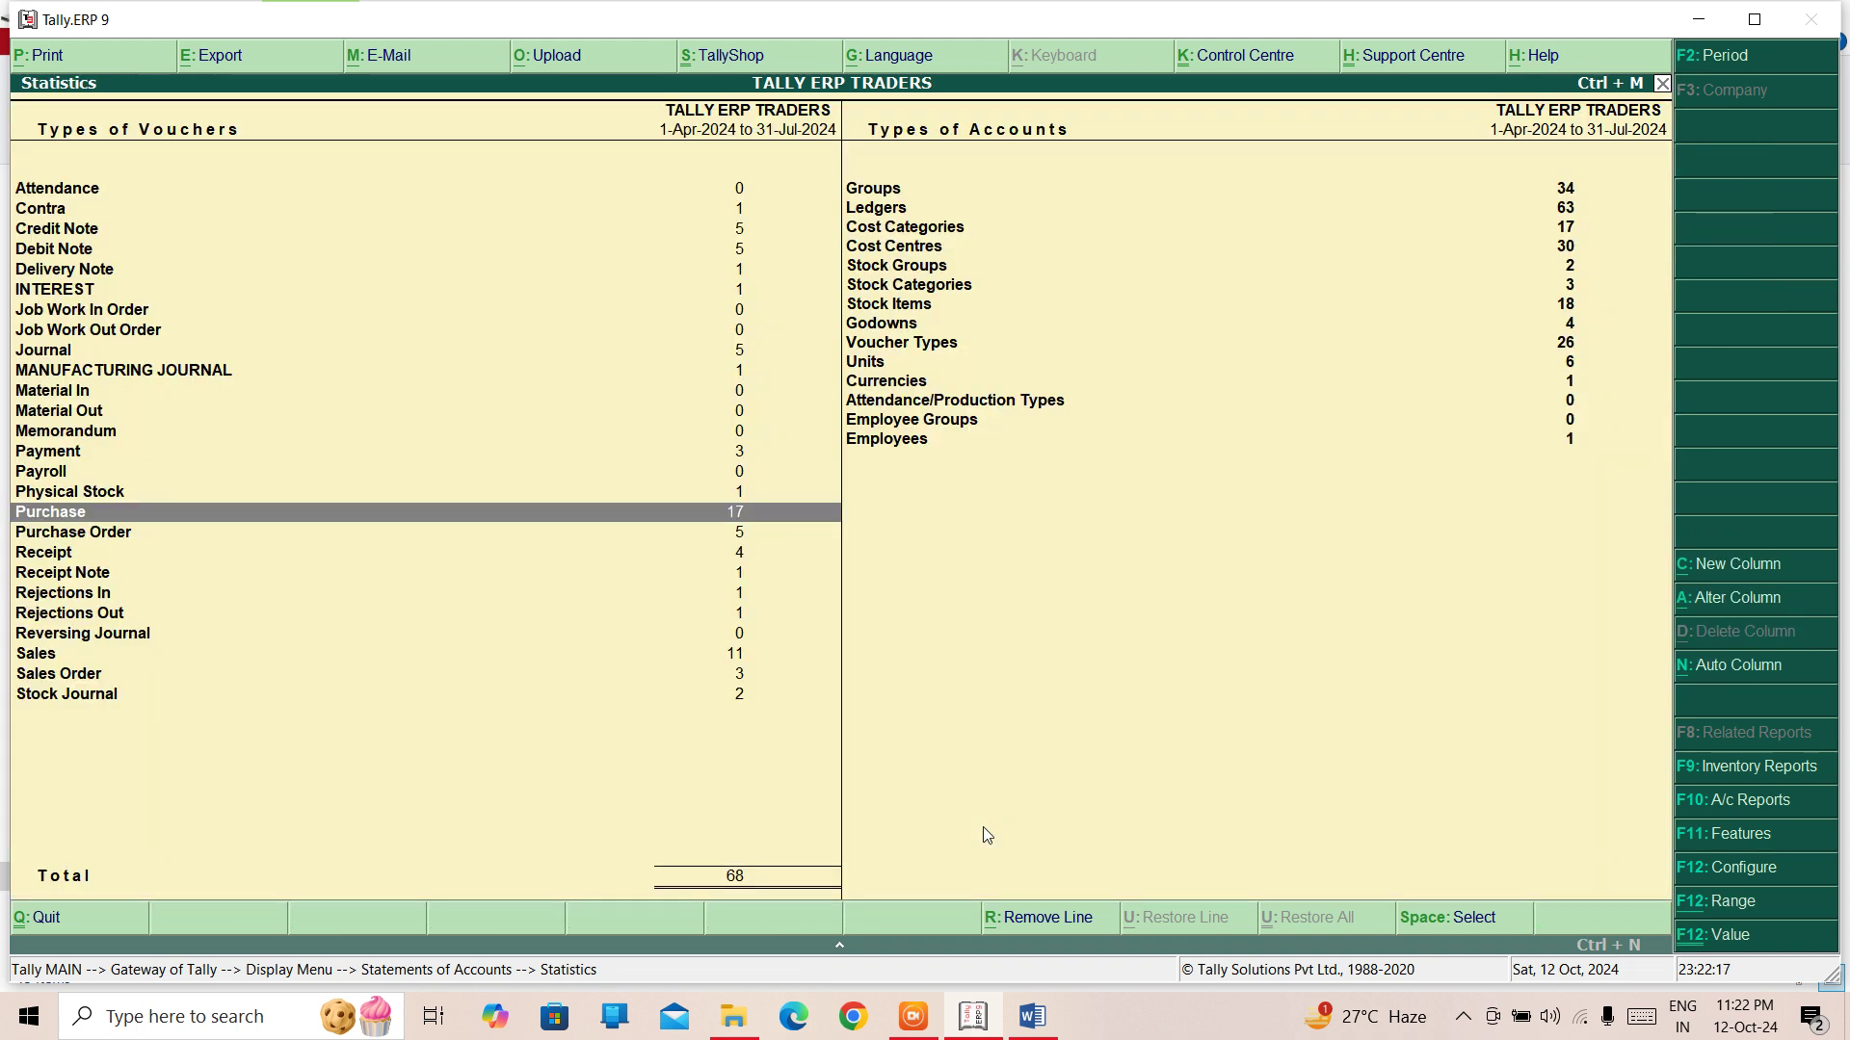
# Step: Open July purchase voucher no. 17 for ABC TRADERS, step through its details and accept it, and close the registers and statistics
pyautogui.press('Return')
pyautogui.press('Return')
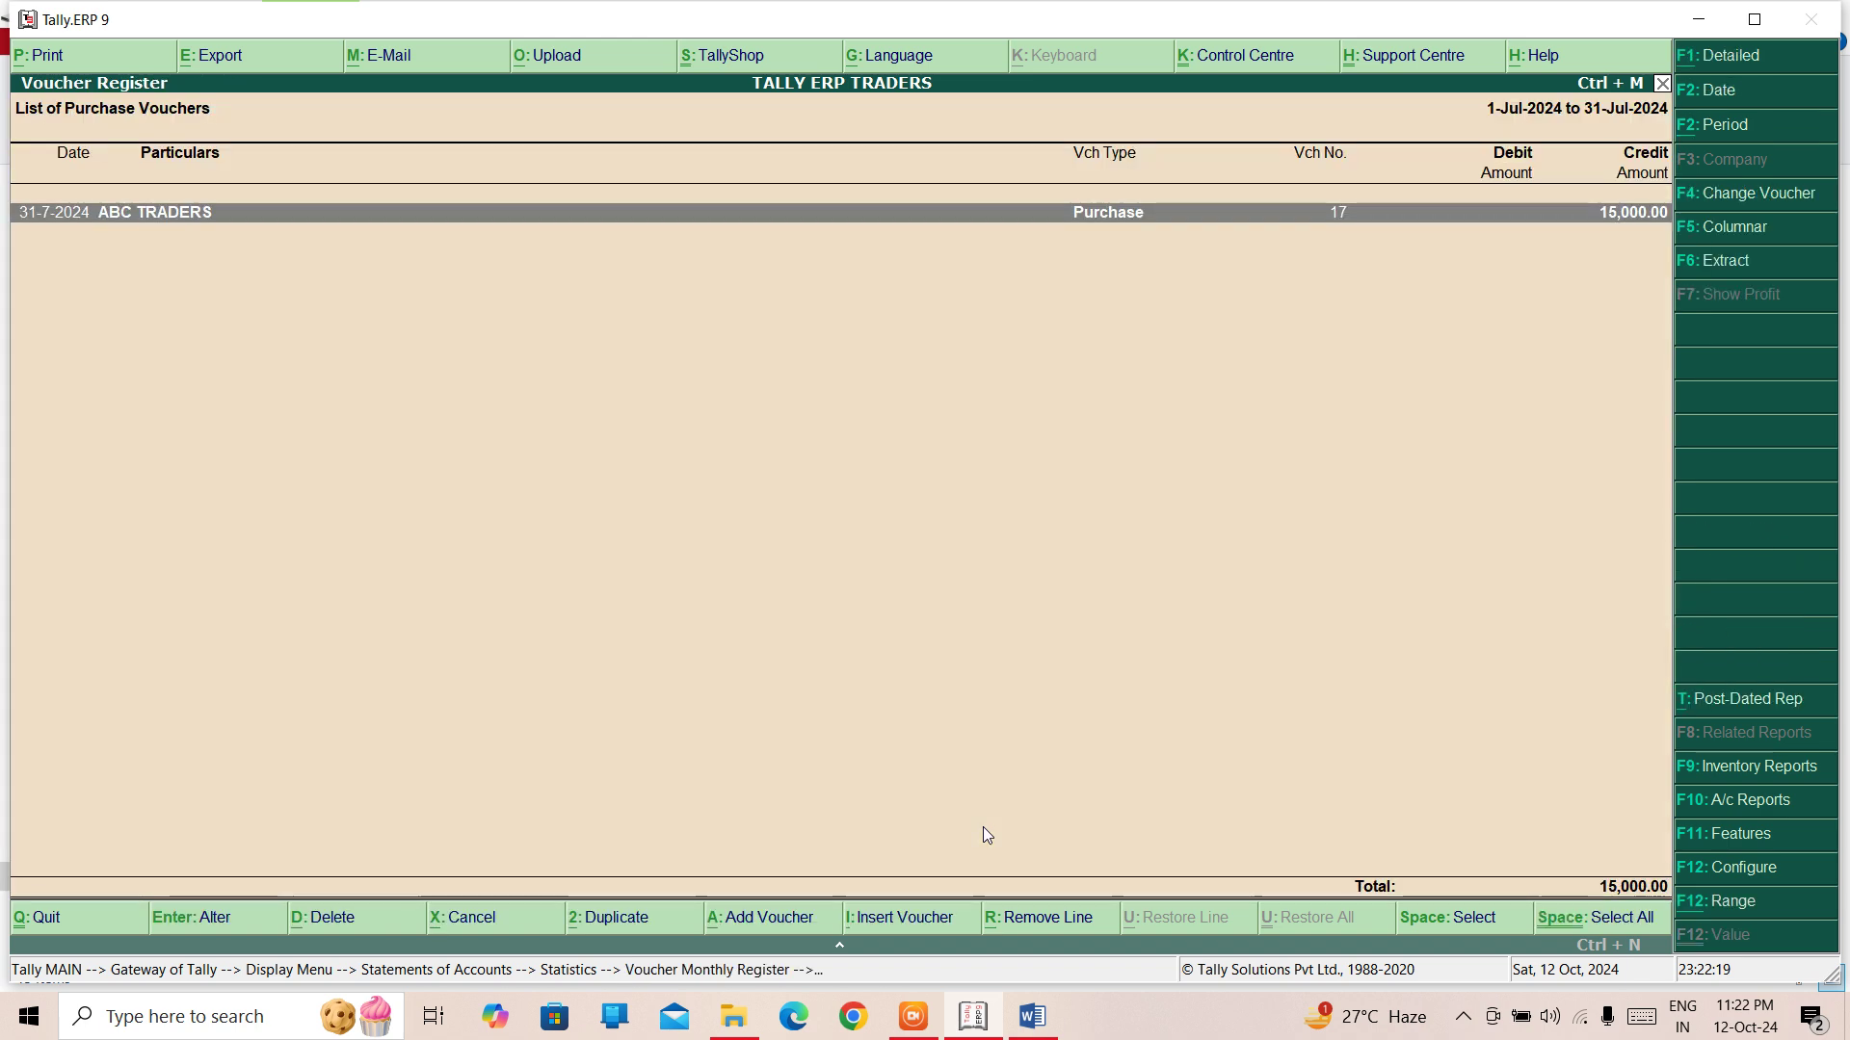
pyautogui.press('Return')
pyautogui.press('Return')
pyautogui.press('Return')
pyautogui.press('Return')
pyautogui.press('Return')
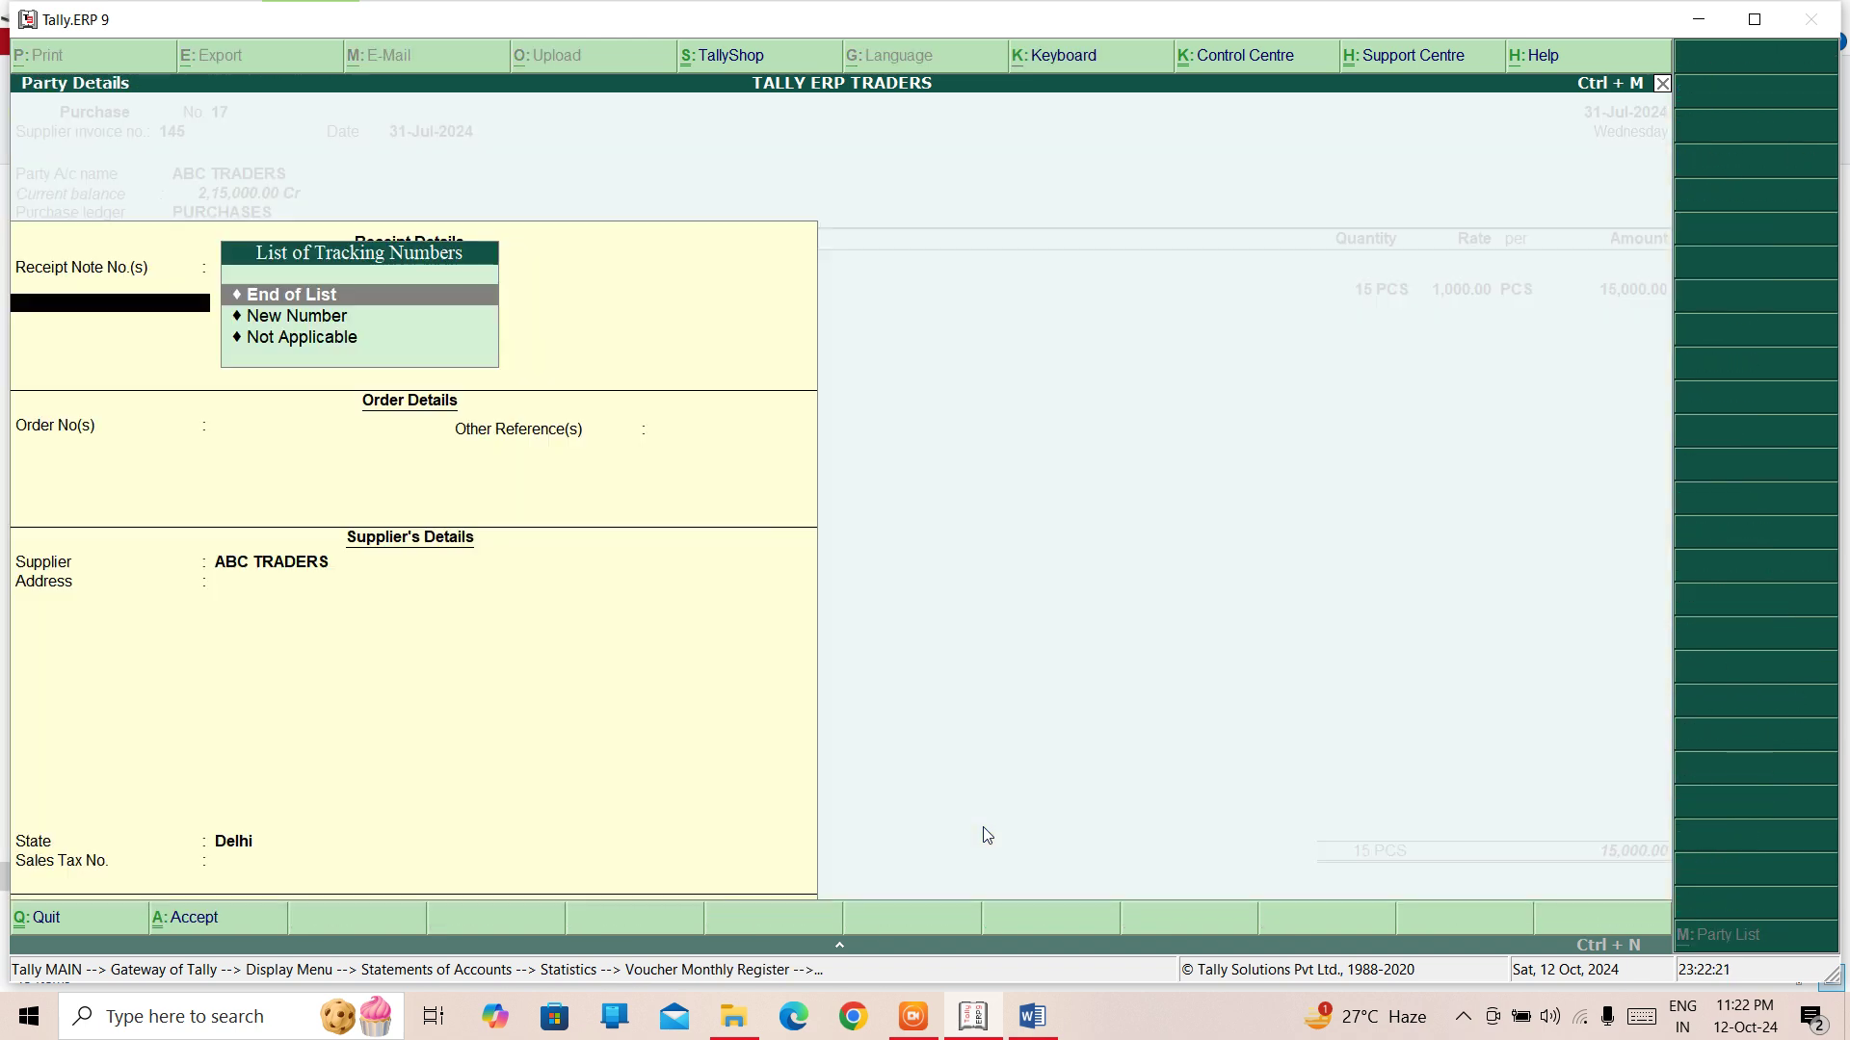
pyautogui.press('Return')
pyautogui.press('Return')
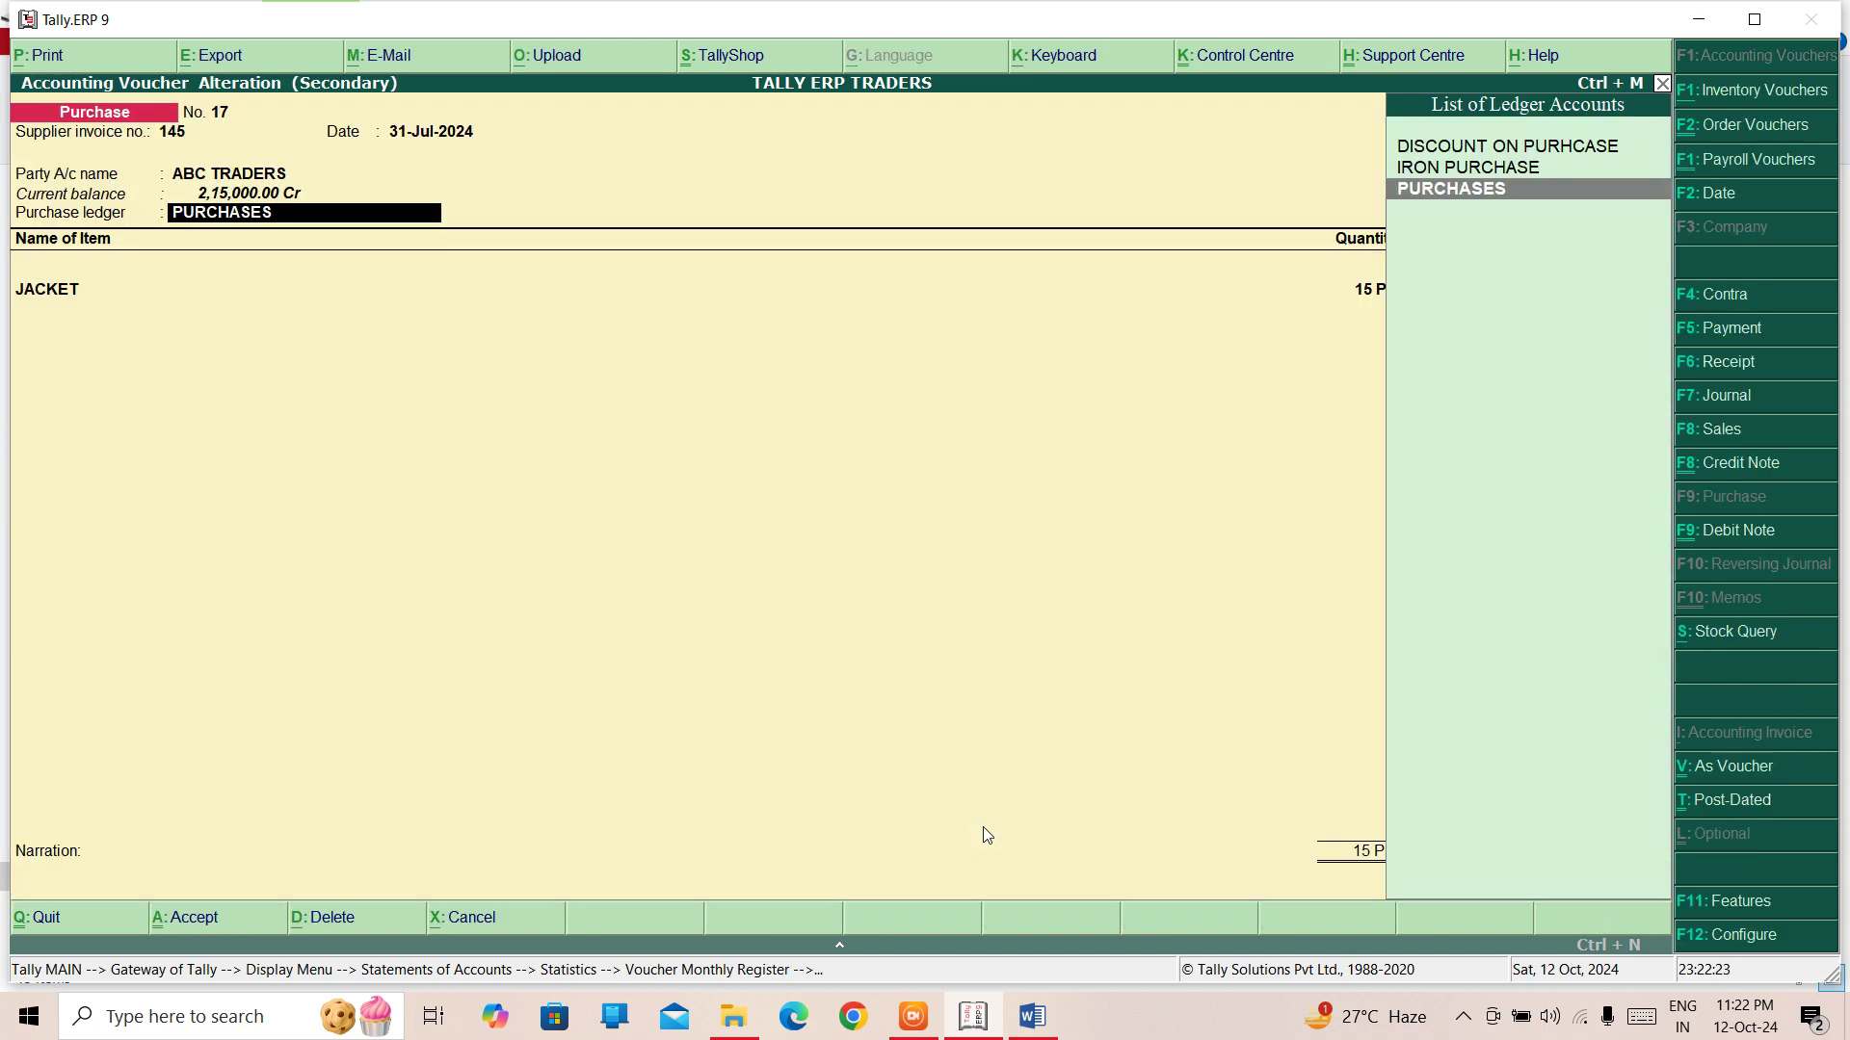
pyautogui.press('Return')
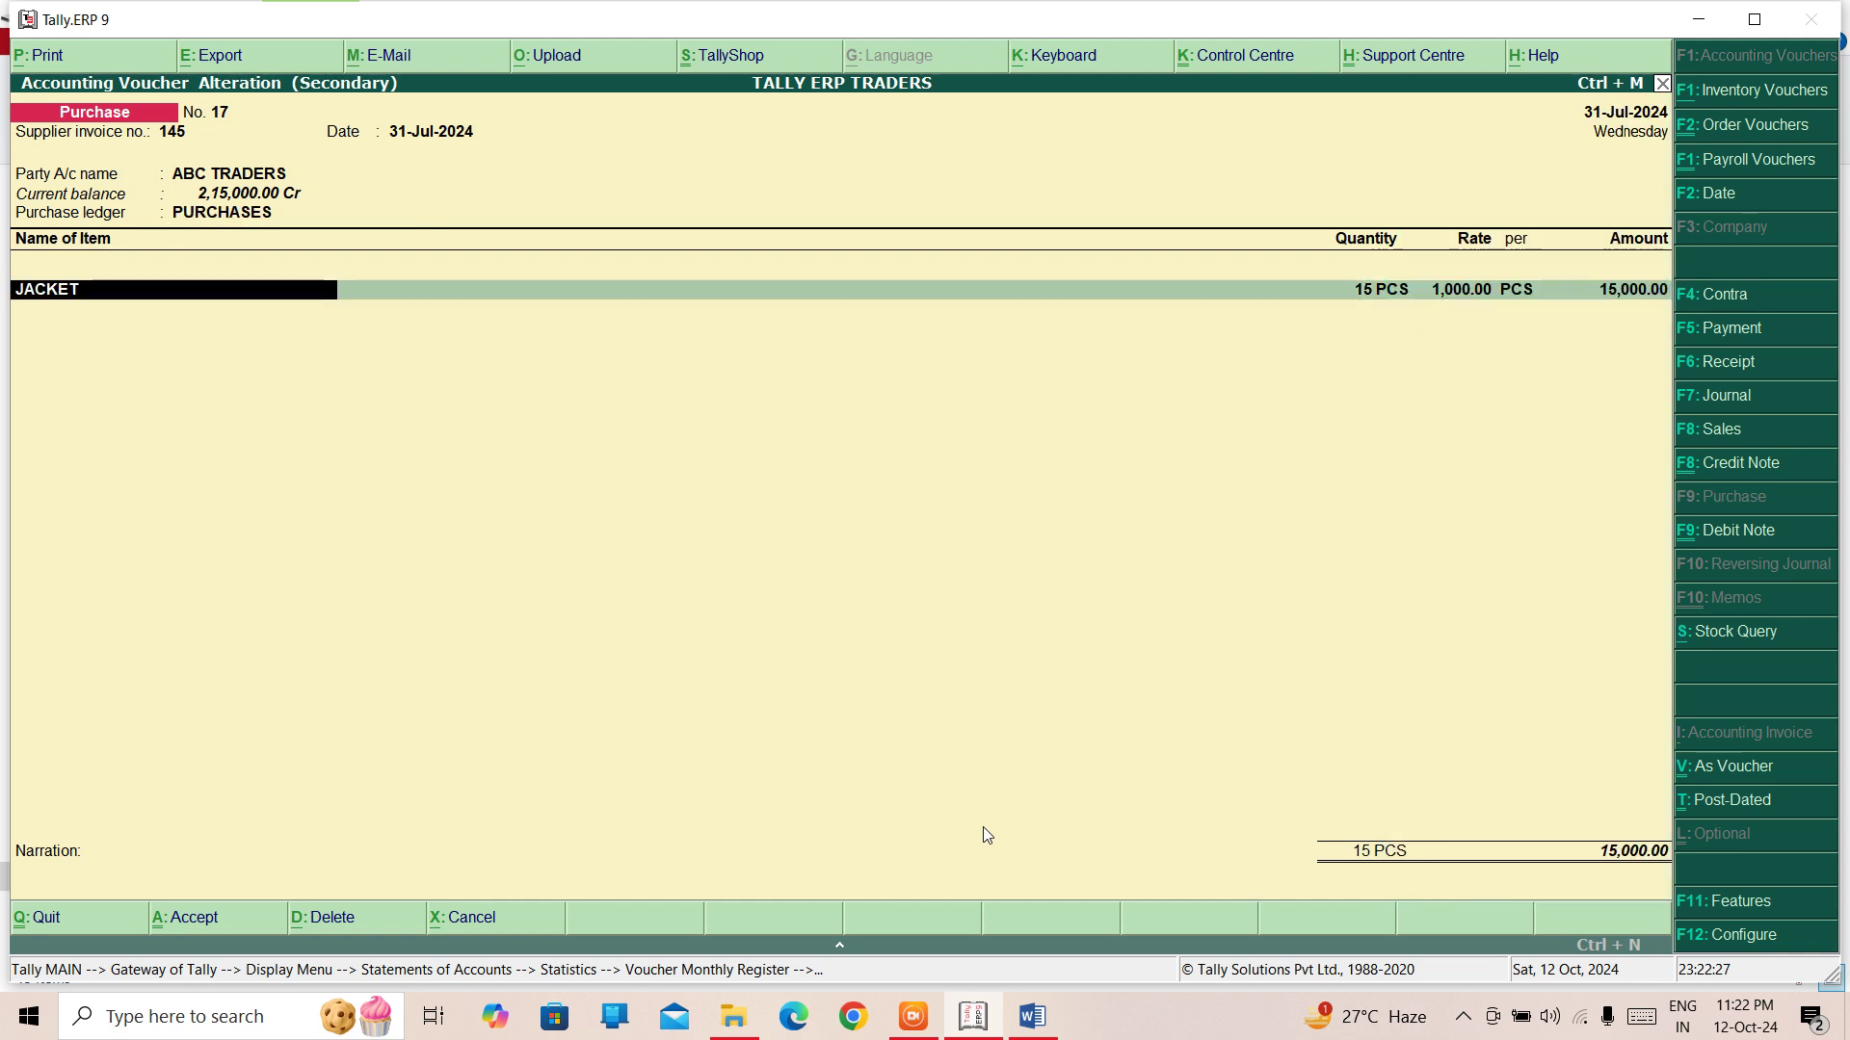
pyautogui.hotkey('ctrl', 'a')
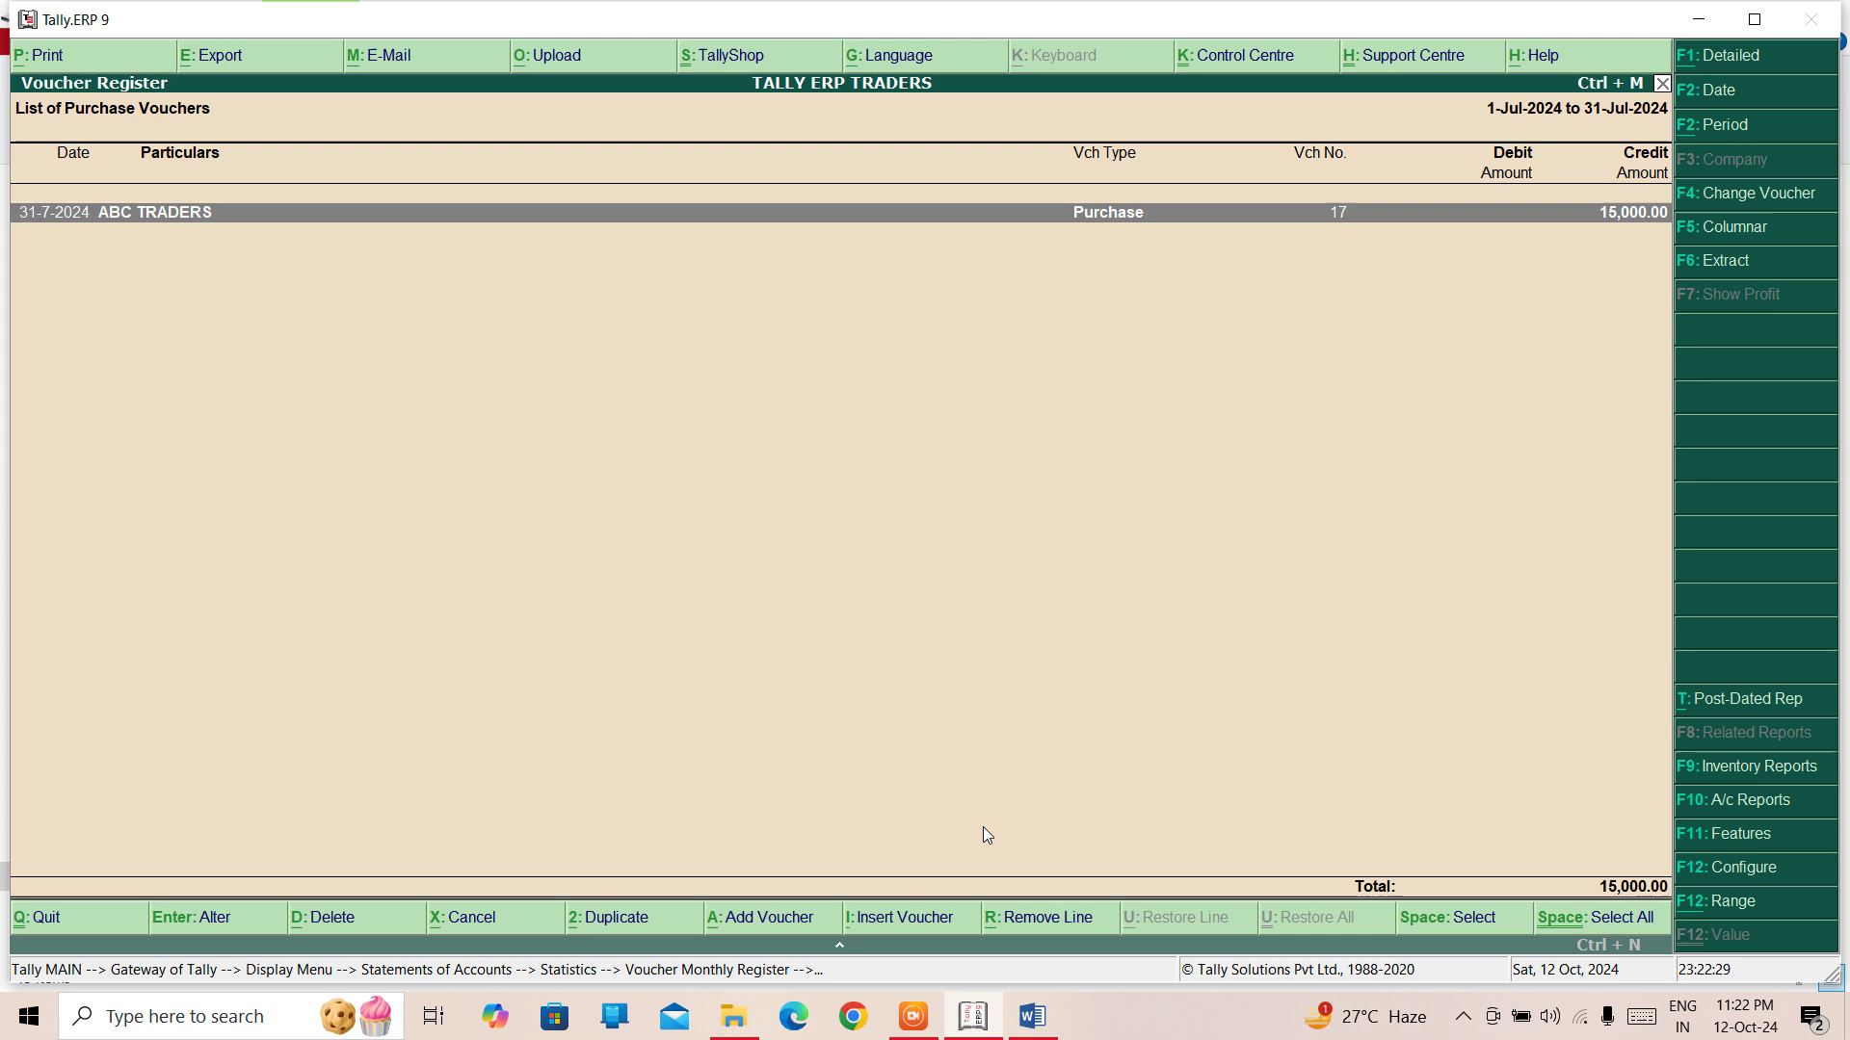
pyautogui.press('Escape')
pyautogui.press('Escape')
pyautogui.press('Escape')
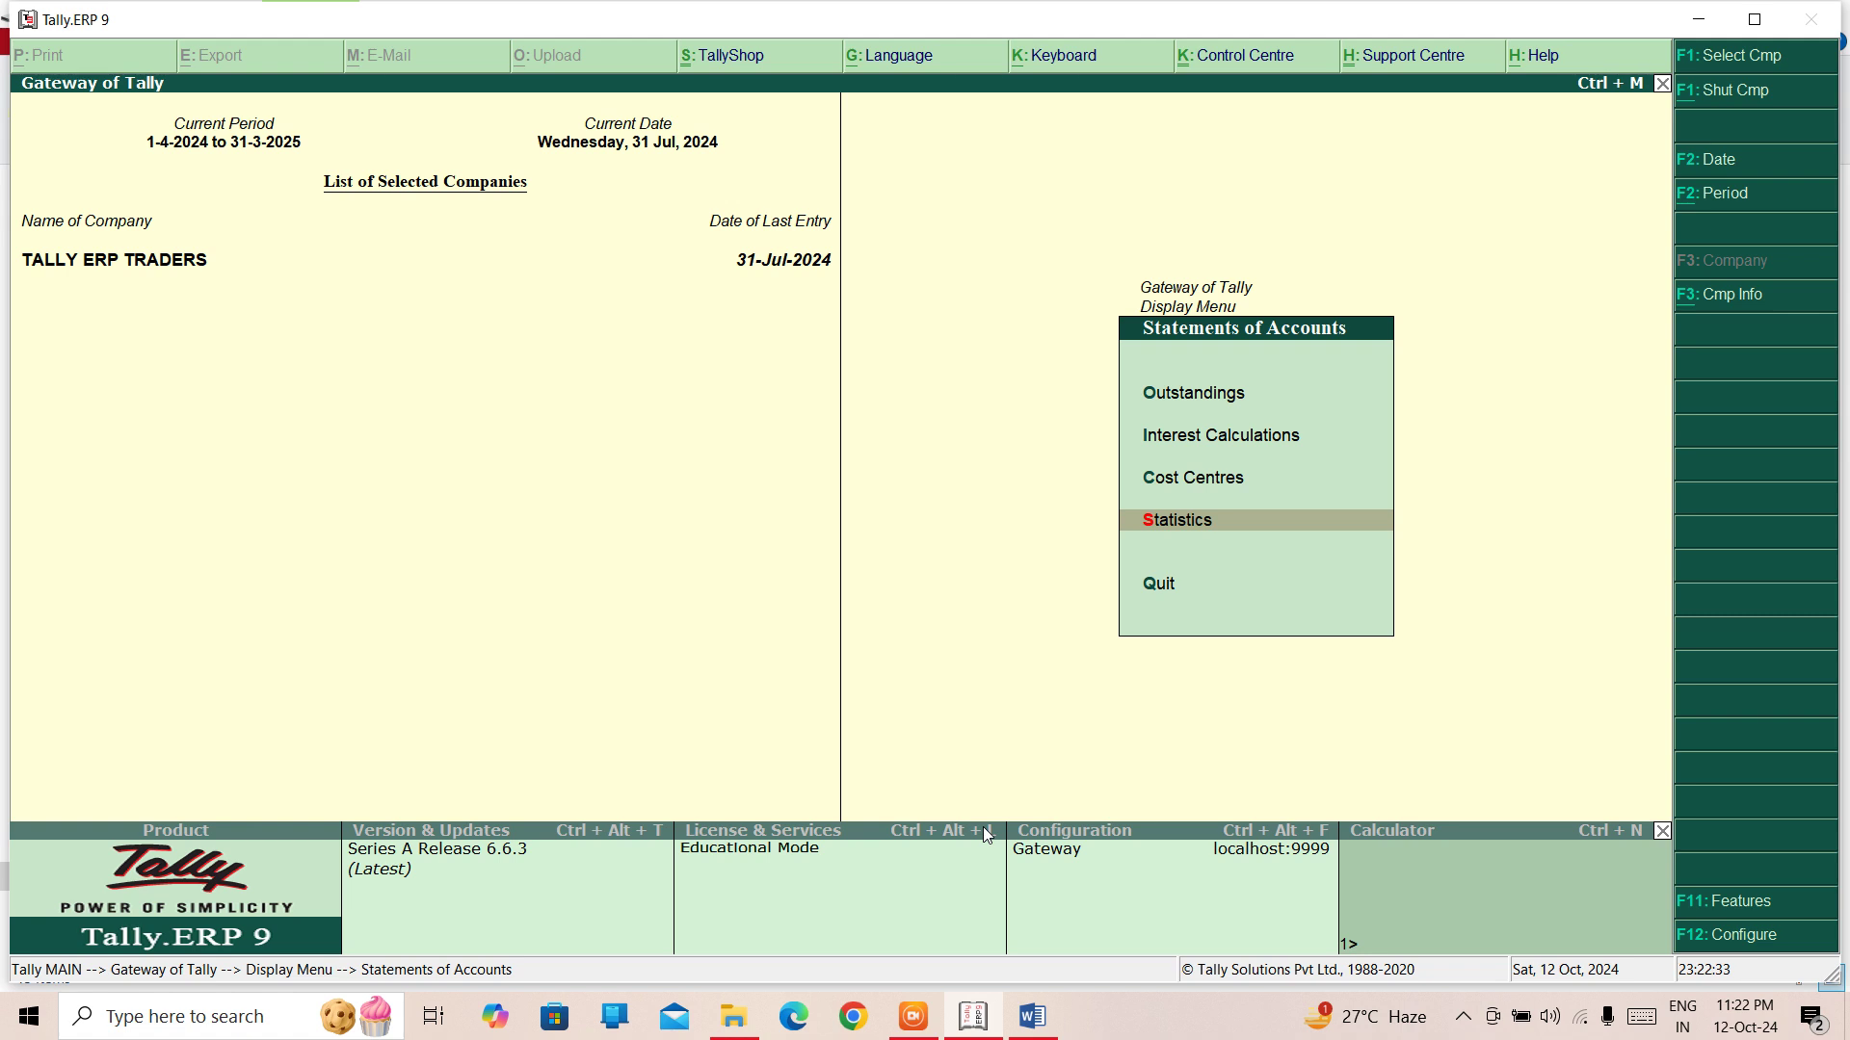
# Step: Reopen the Statistics report from the Statements of Accounts
pyautogui.press('Escape')
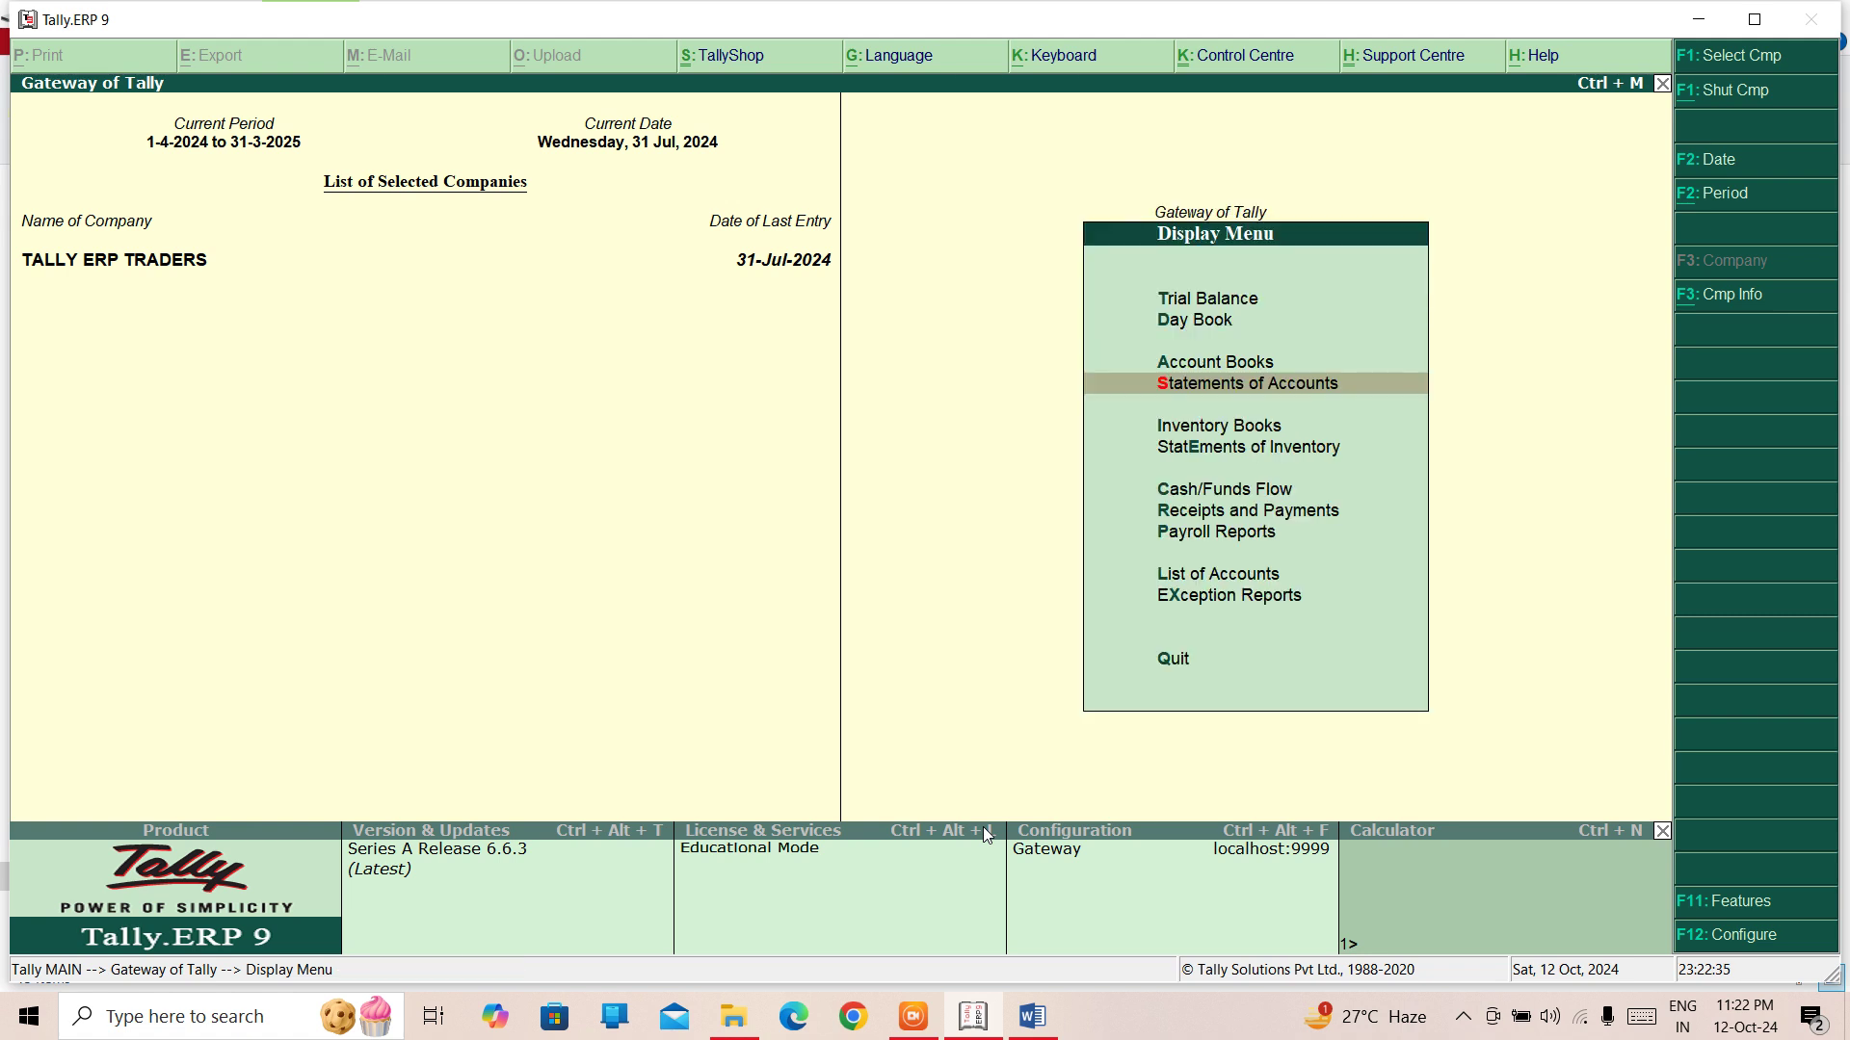
pyautogui.press('Return')
pyautogui.press('Down')
pyautogui.press('Down')
pyautogui.press('Down')
pyautogui.press('Down')
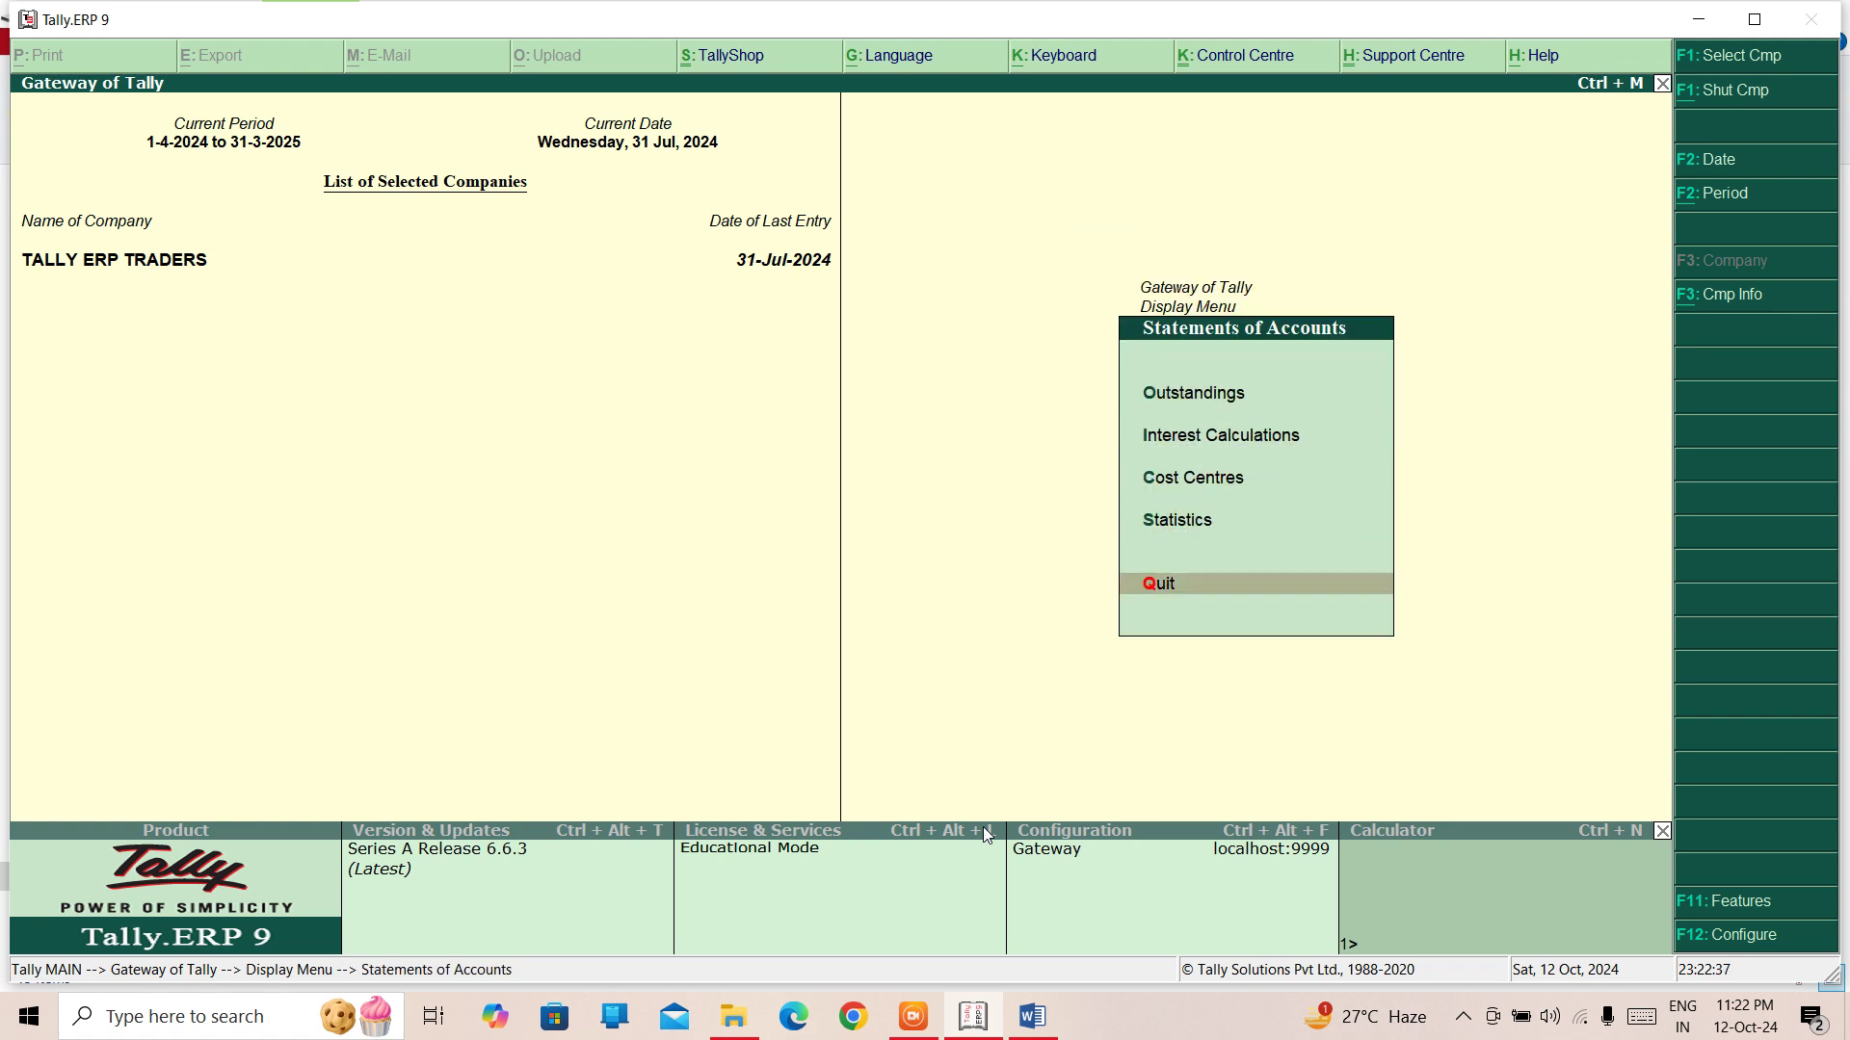
pyautogui.press('Up')
pyautogui.press('Return')
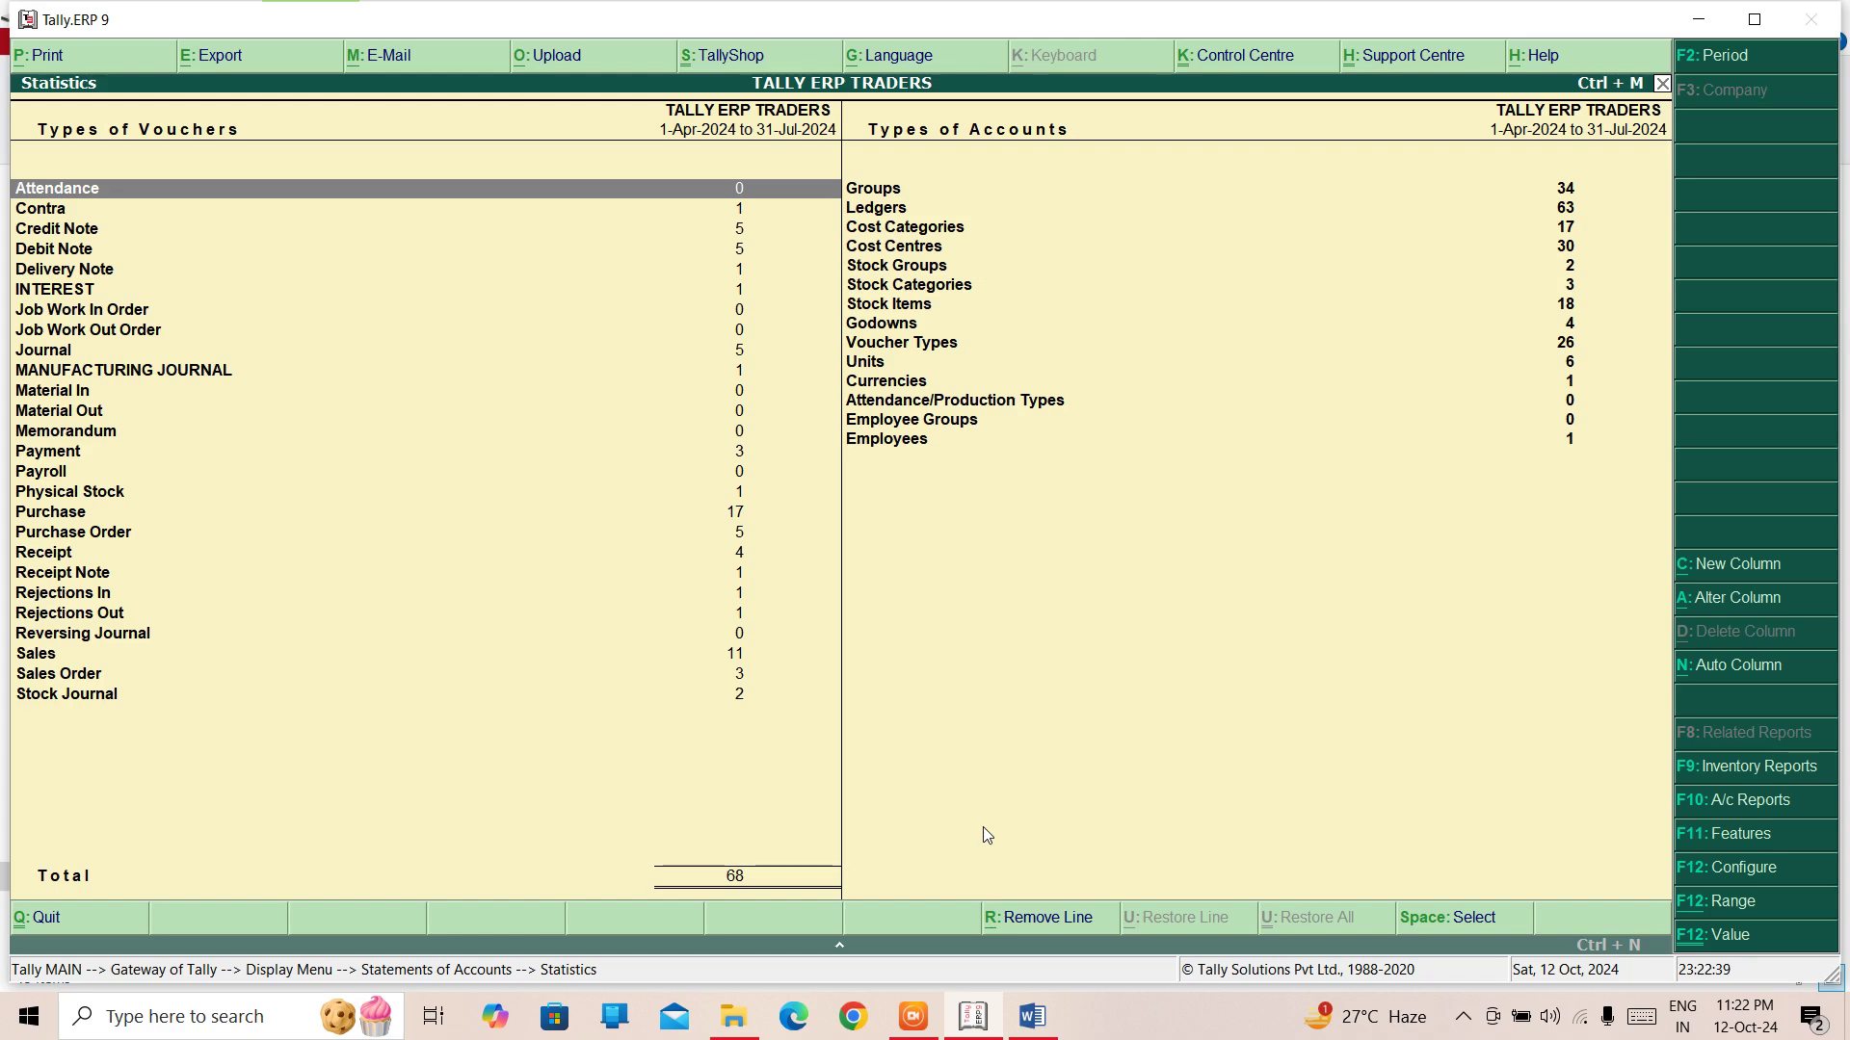
# Step: Close the accounts statistics and display the Statistics report under Statements of Inventory instead
pyautogui.press('Escape')
pyautogui.press('Escape')
pyautogui.press('Down')
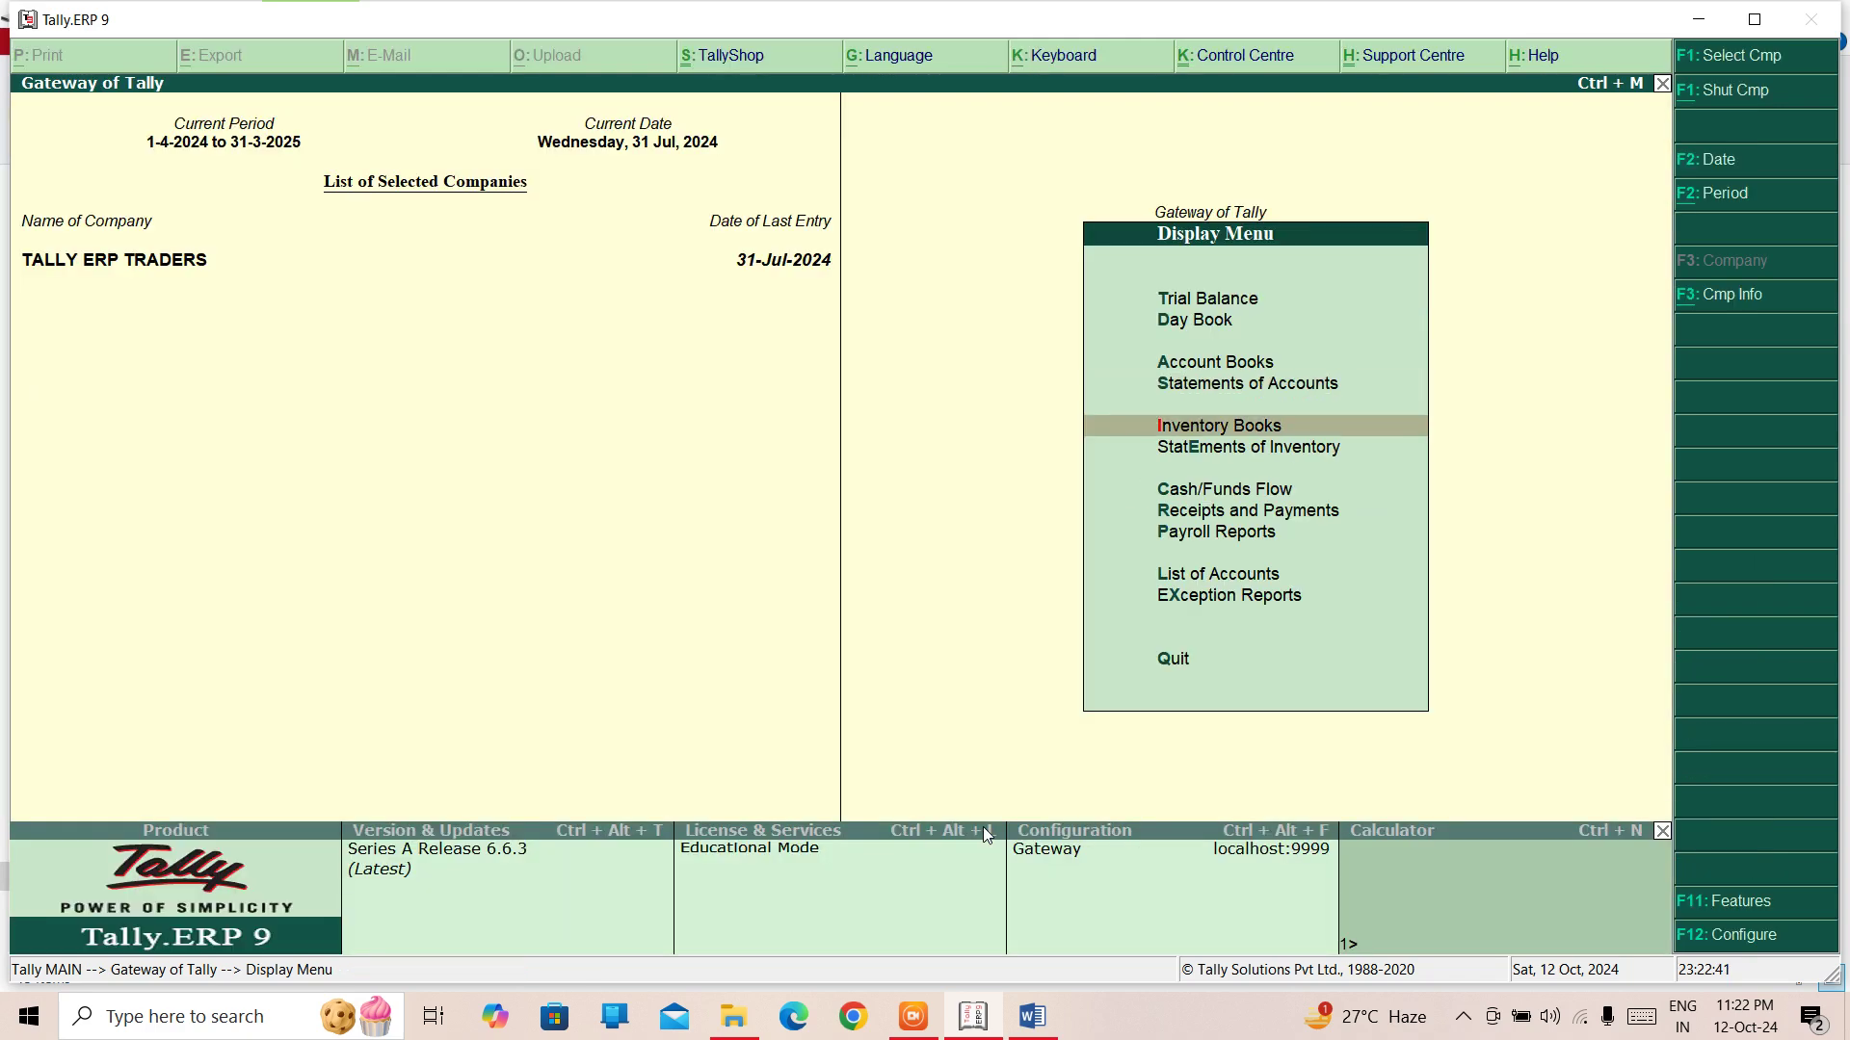
pyautogui.press('Down')
pyautogui.press('Return')
pyautogui.press('Down')
pyautogui.press('Down')
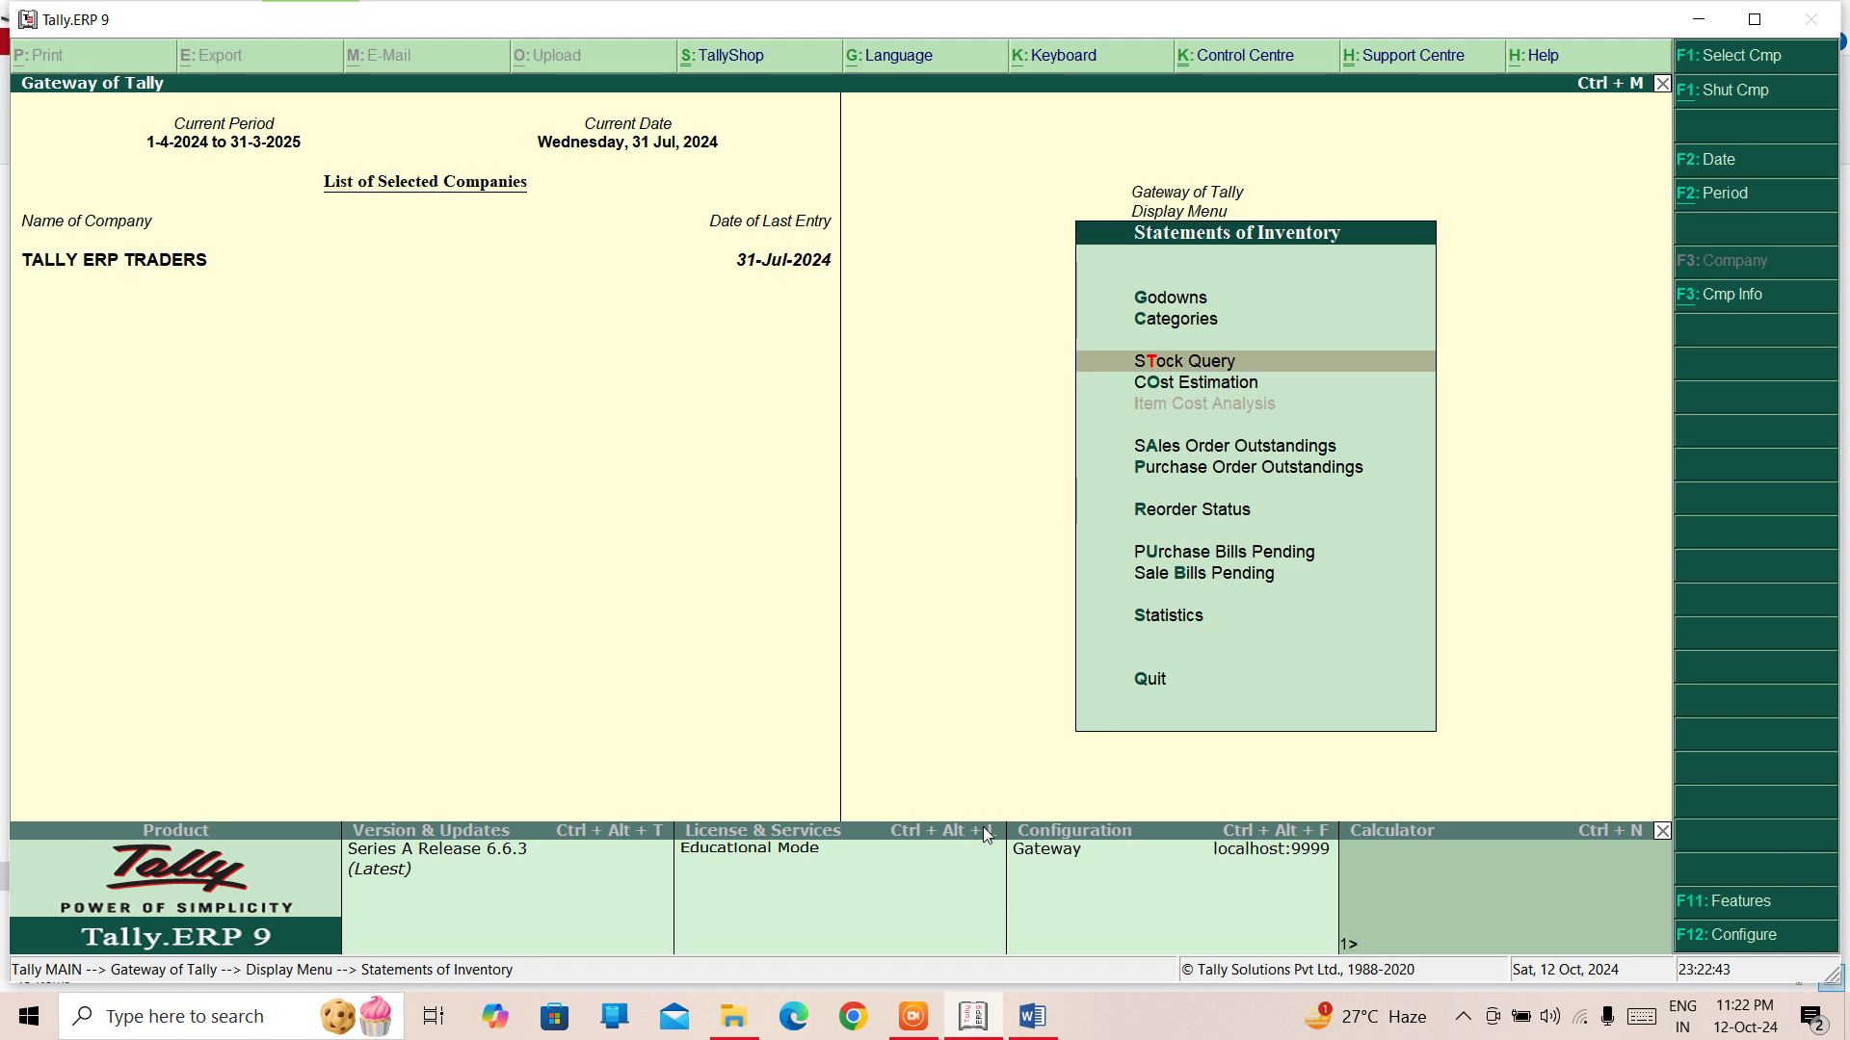
pyautogui.press('Down')
pyautogui.press('Down')
pyautogui.press('Down')
pyautogui.press('Down')
pyautogui.press('Down')
pyautogui.press('Down')
pyautogui.press('Down')
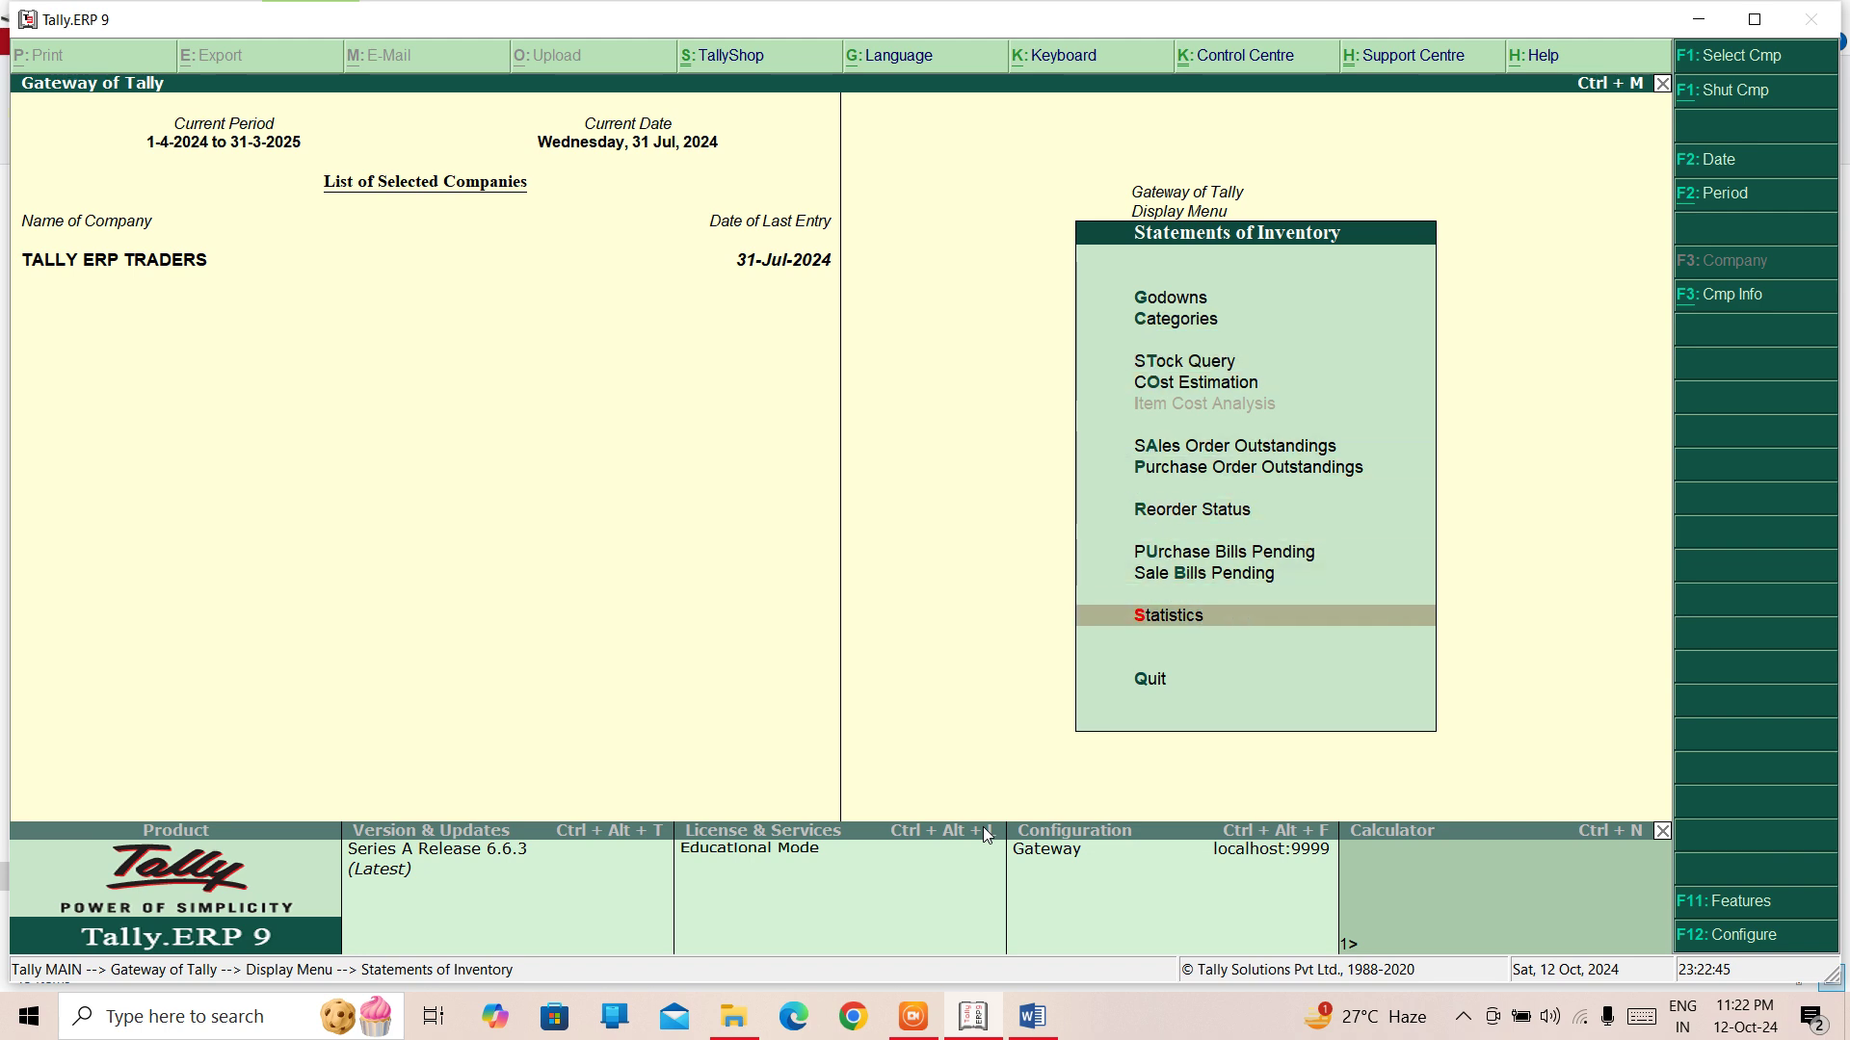
pyautogui.press('Return')
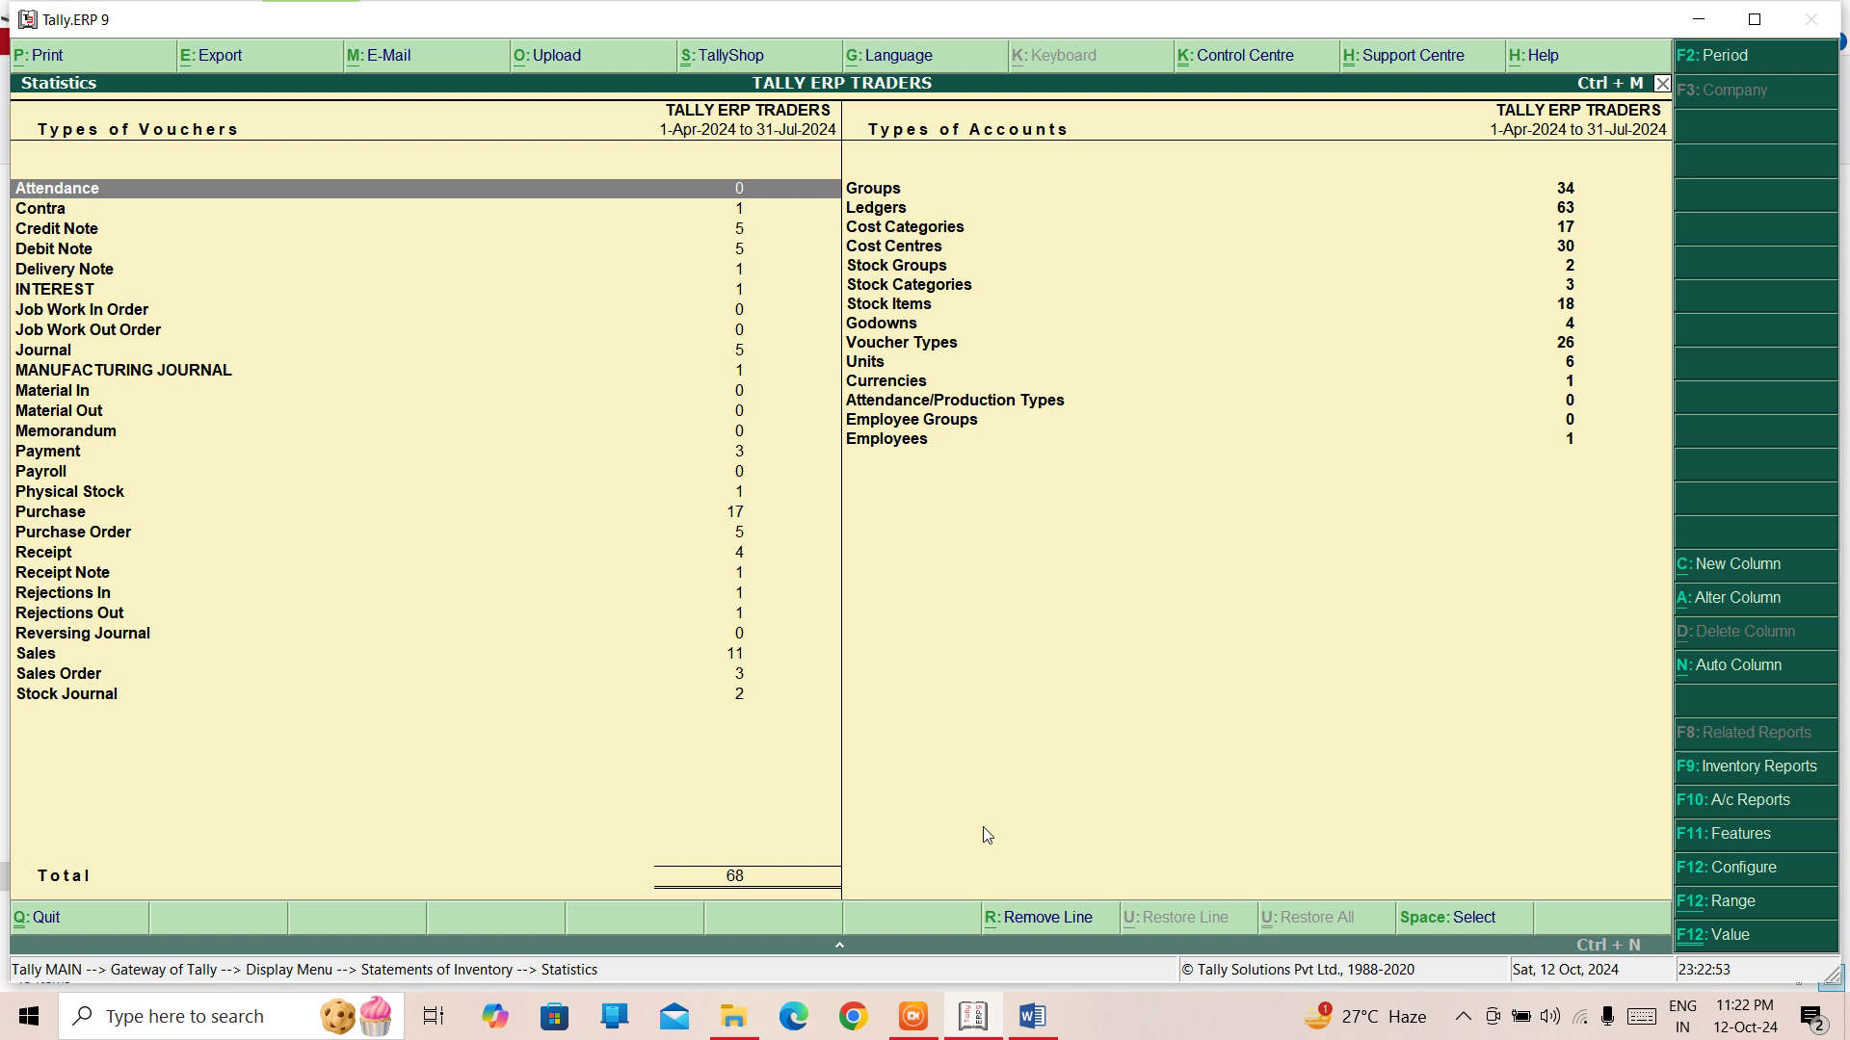
# Step: Look through the voucher type counts in the inventory Statistics report
pyautogui.press('Down')
pyautogui.press('Down')
pyautogui.press('Down')
pyautogui.press('Down')
pyautogui.press('Down')
pyautogui.press('Down')
pyautogui.press('Down')
pyautogui.press('Down')
pyautogui.press('Down')
pyautogui.press('Down')
pyautogui.press('Down')
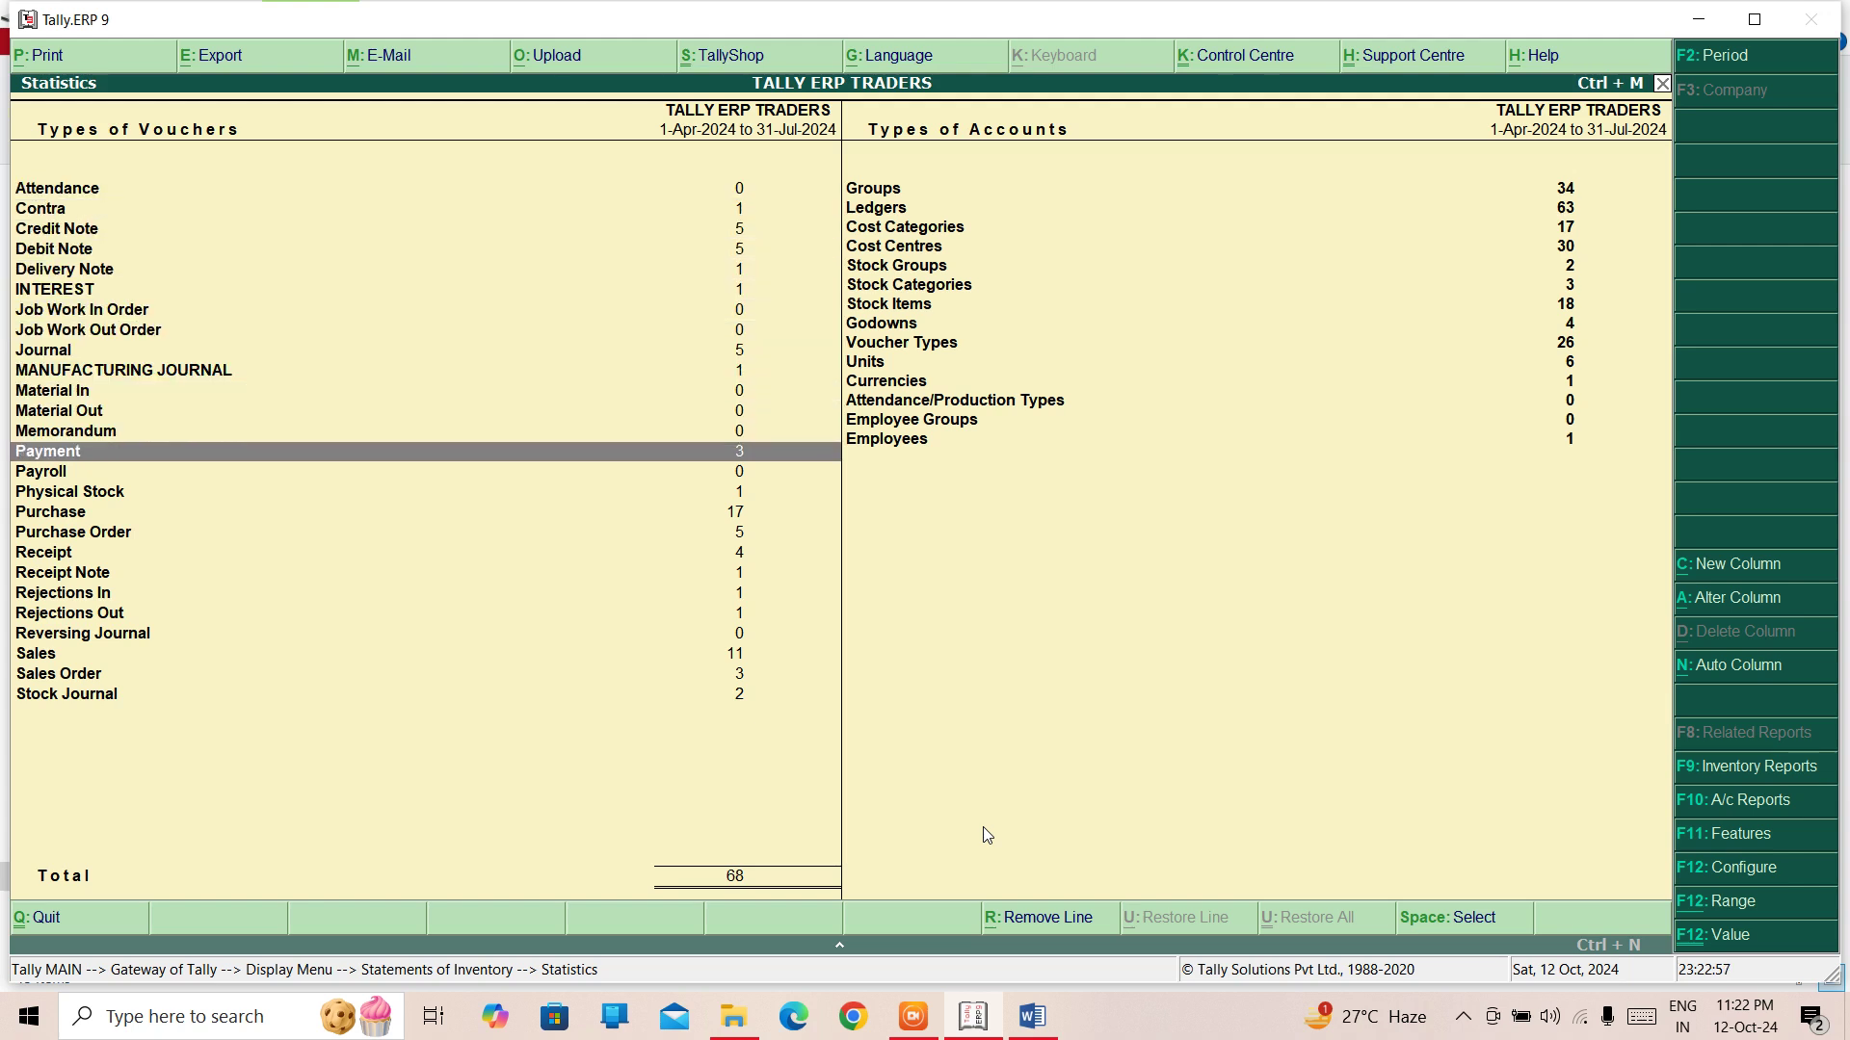
# Step: Set the Statistics period from 1-4-2024 to 31-5-24, and close the report after viewing it
pyautogui.press('F2')
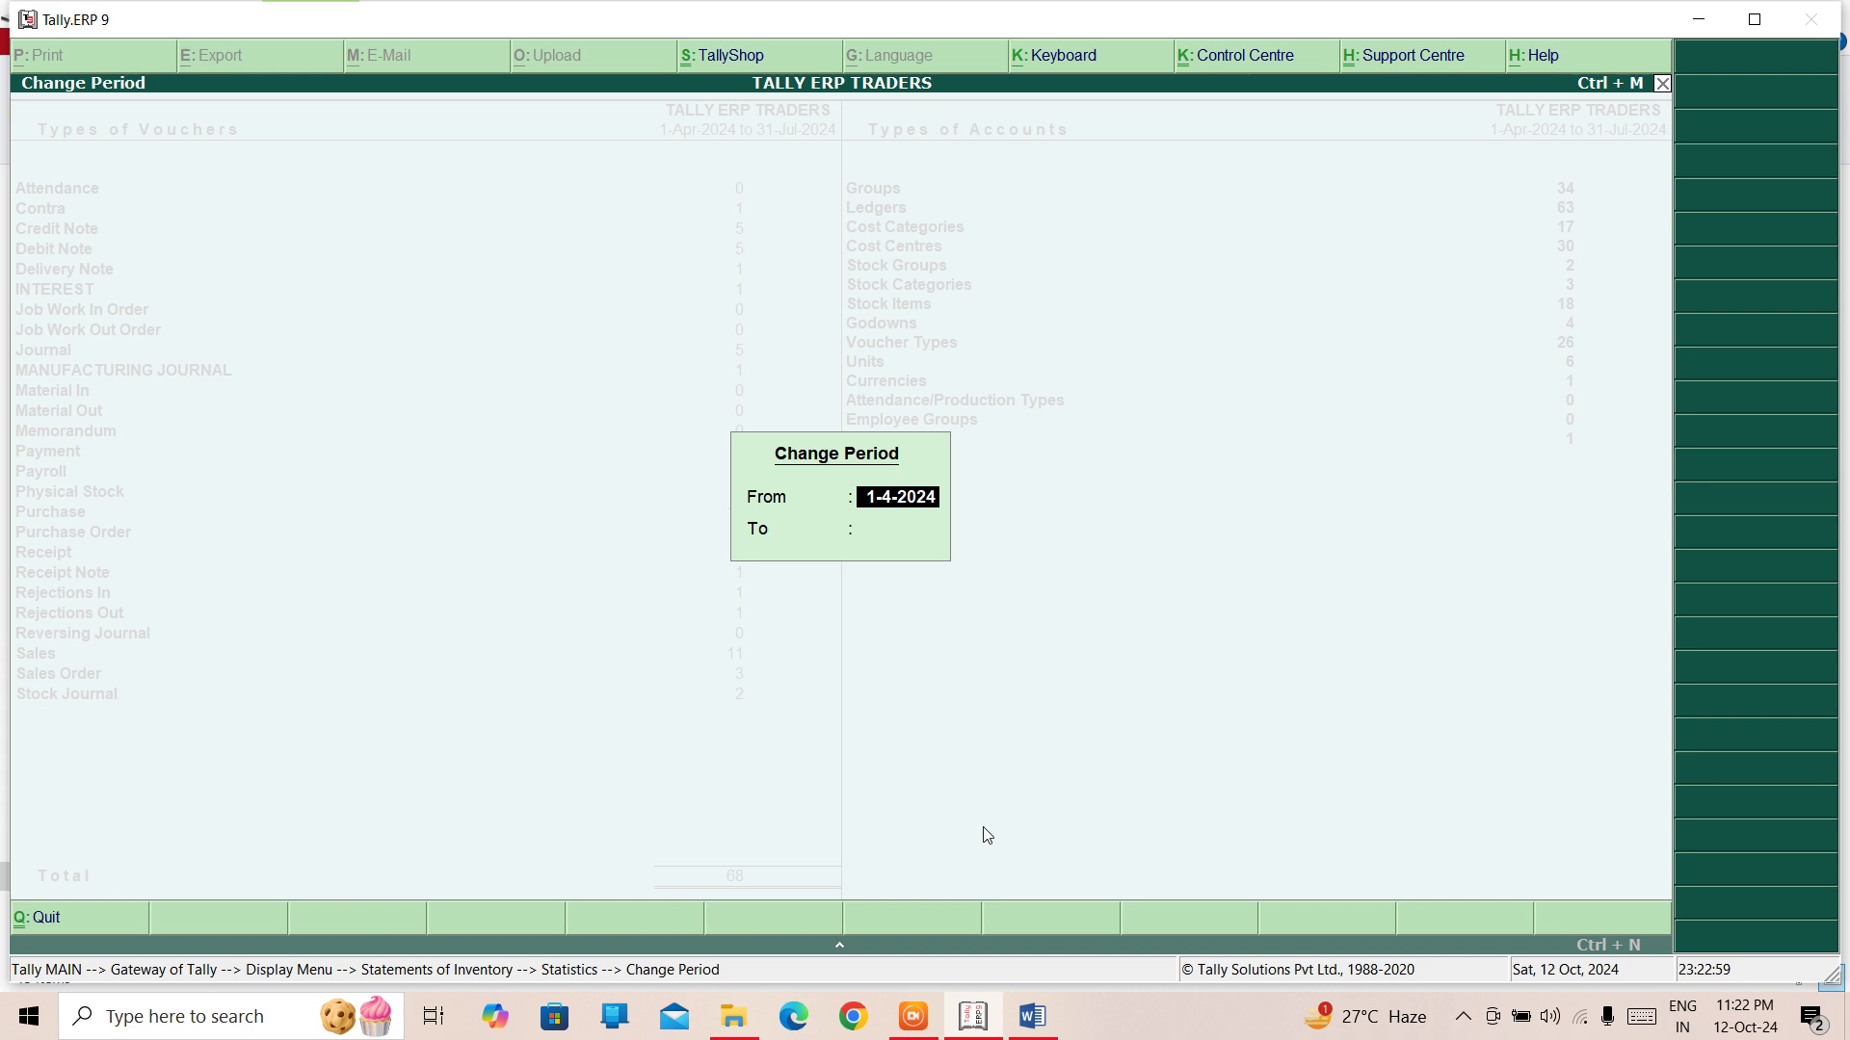
pyautogui.press('Return')
pyautogui.write('31')
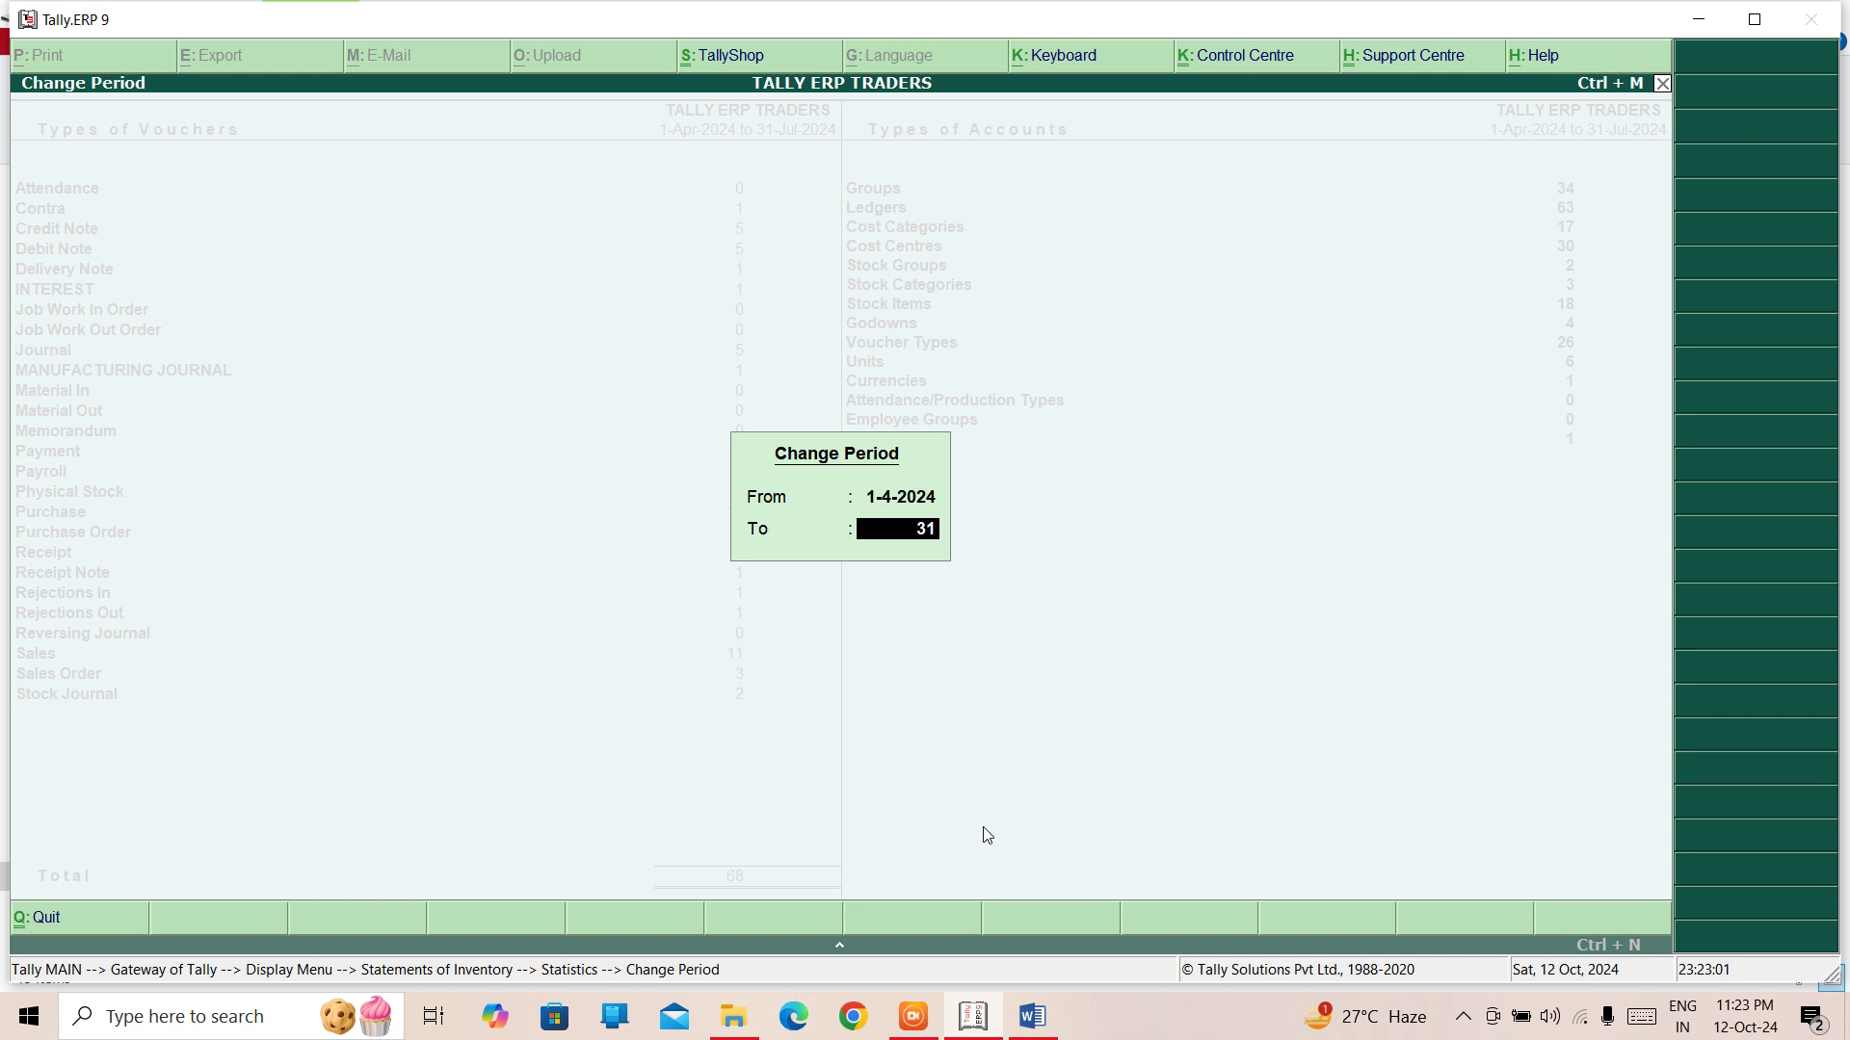
pyautogui.write('-5-24')
pyautogui.press('Return')
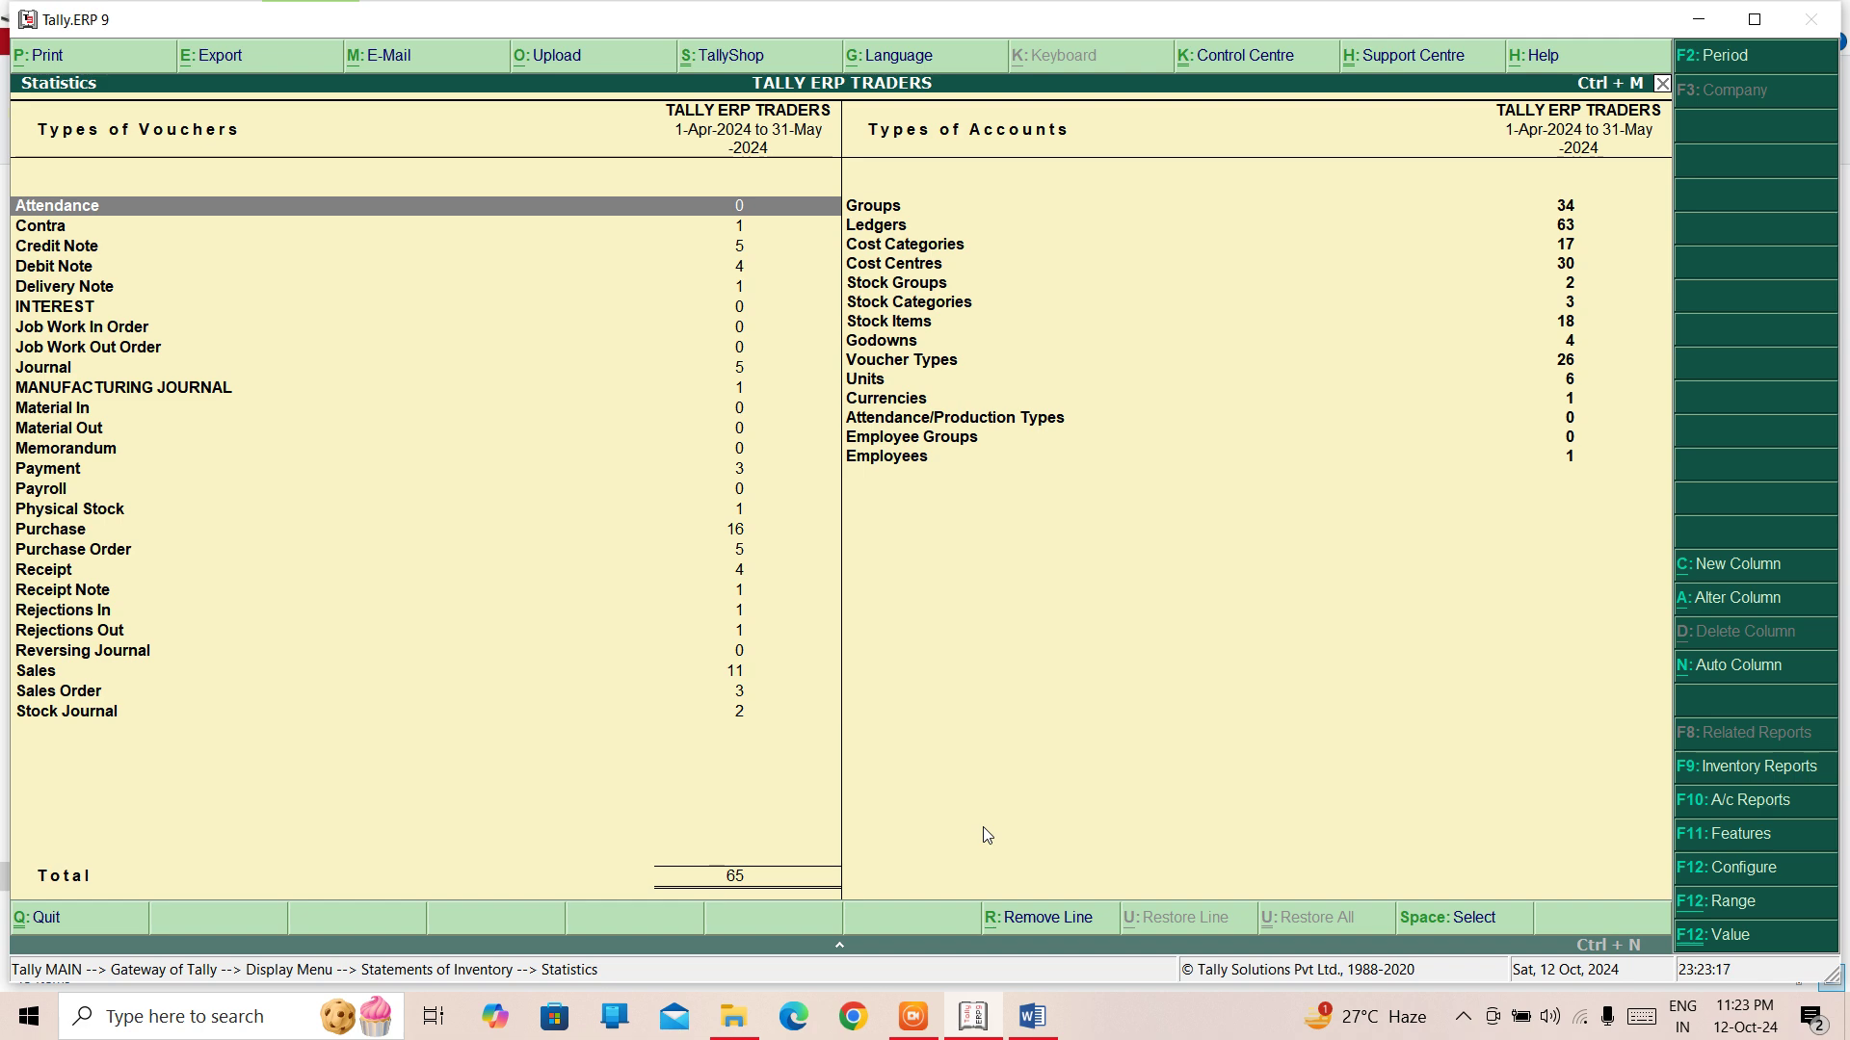
pyautogui.press('Escape')
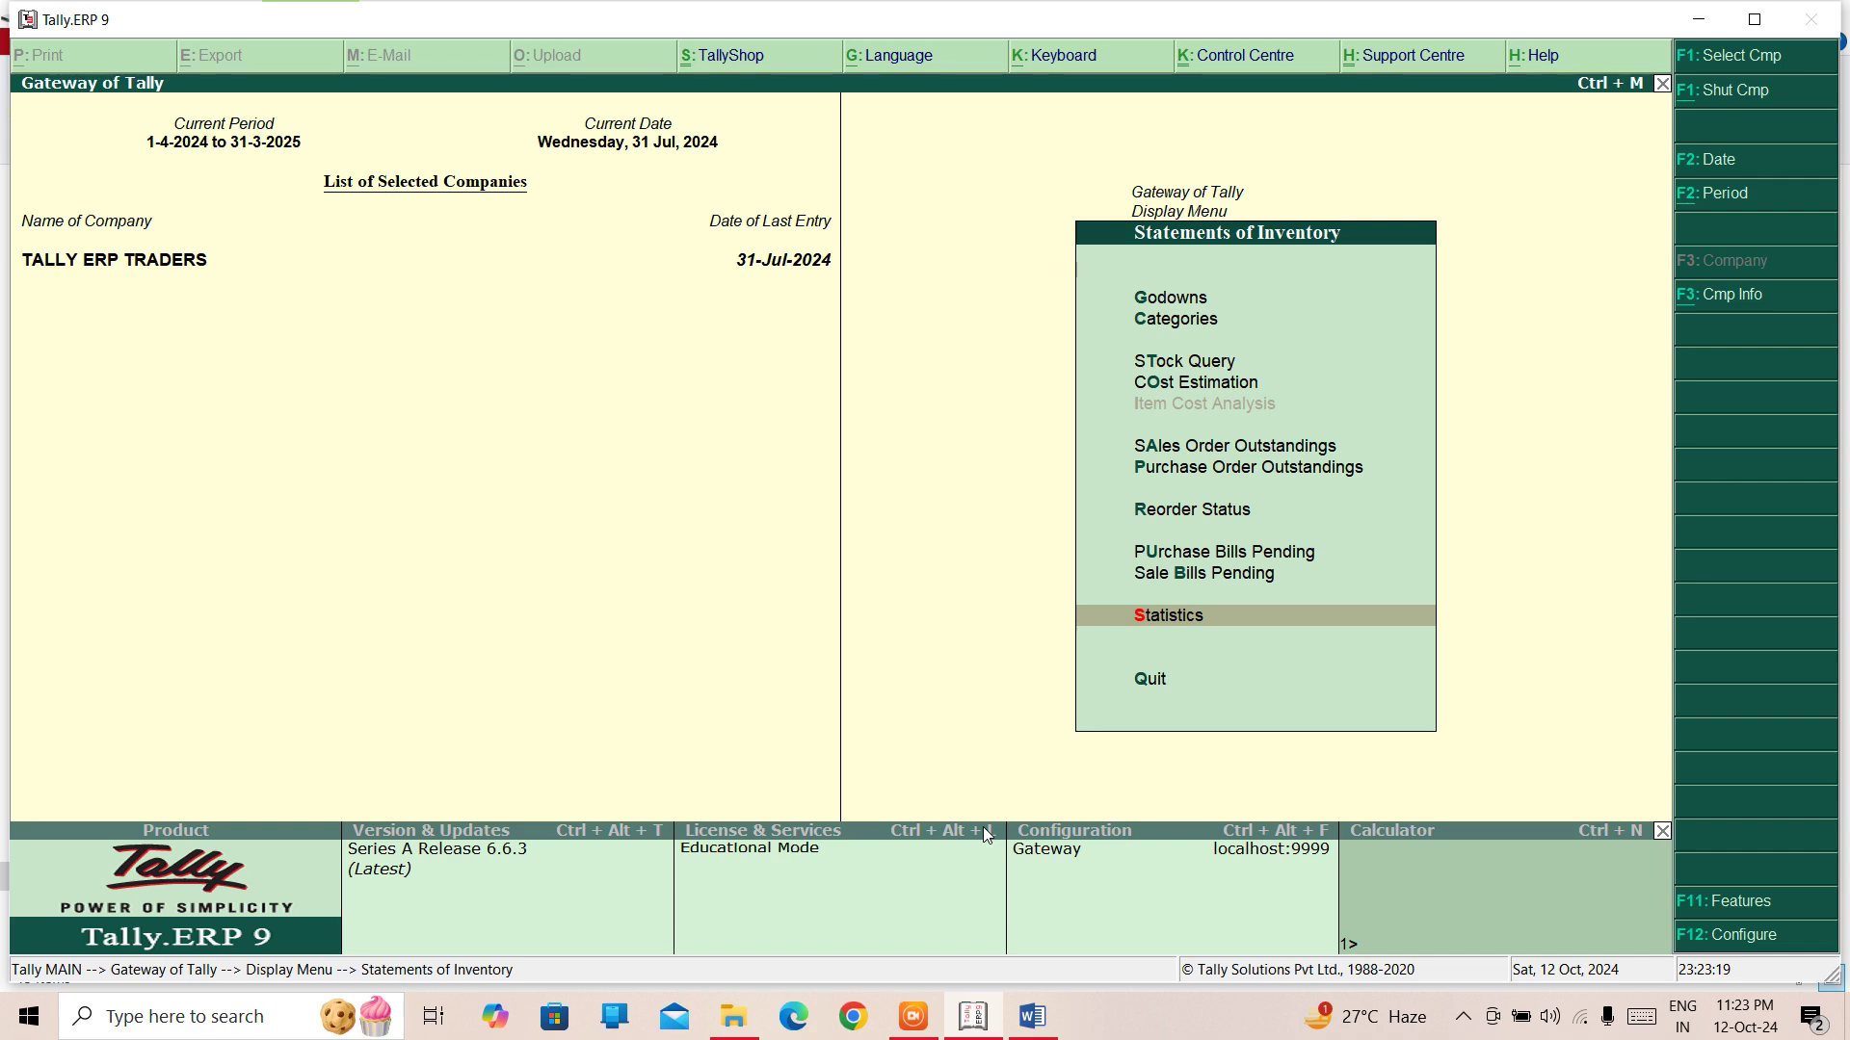
# Step: Reopen the inventory Statistics, look over the first voucher types, and close the report
pyautogui.press('Return')
pyautogui.press('Down')
pyautogui.press('Down')
pyautogui.press('Down')
pyautogui.press('Down')
pyautogui.press('Down')
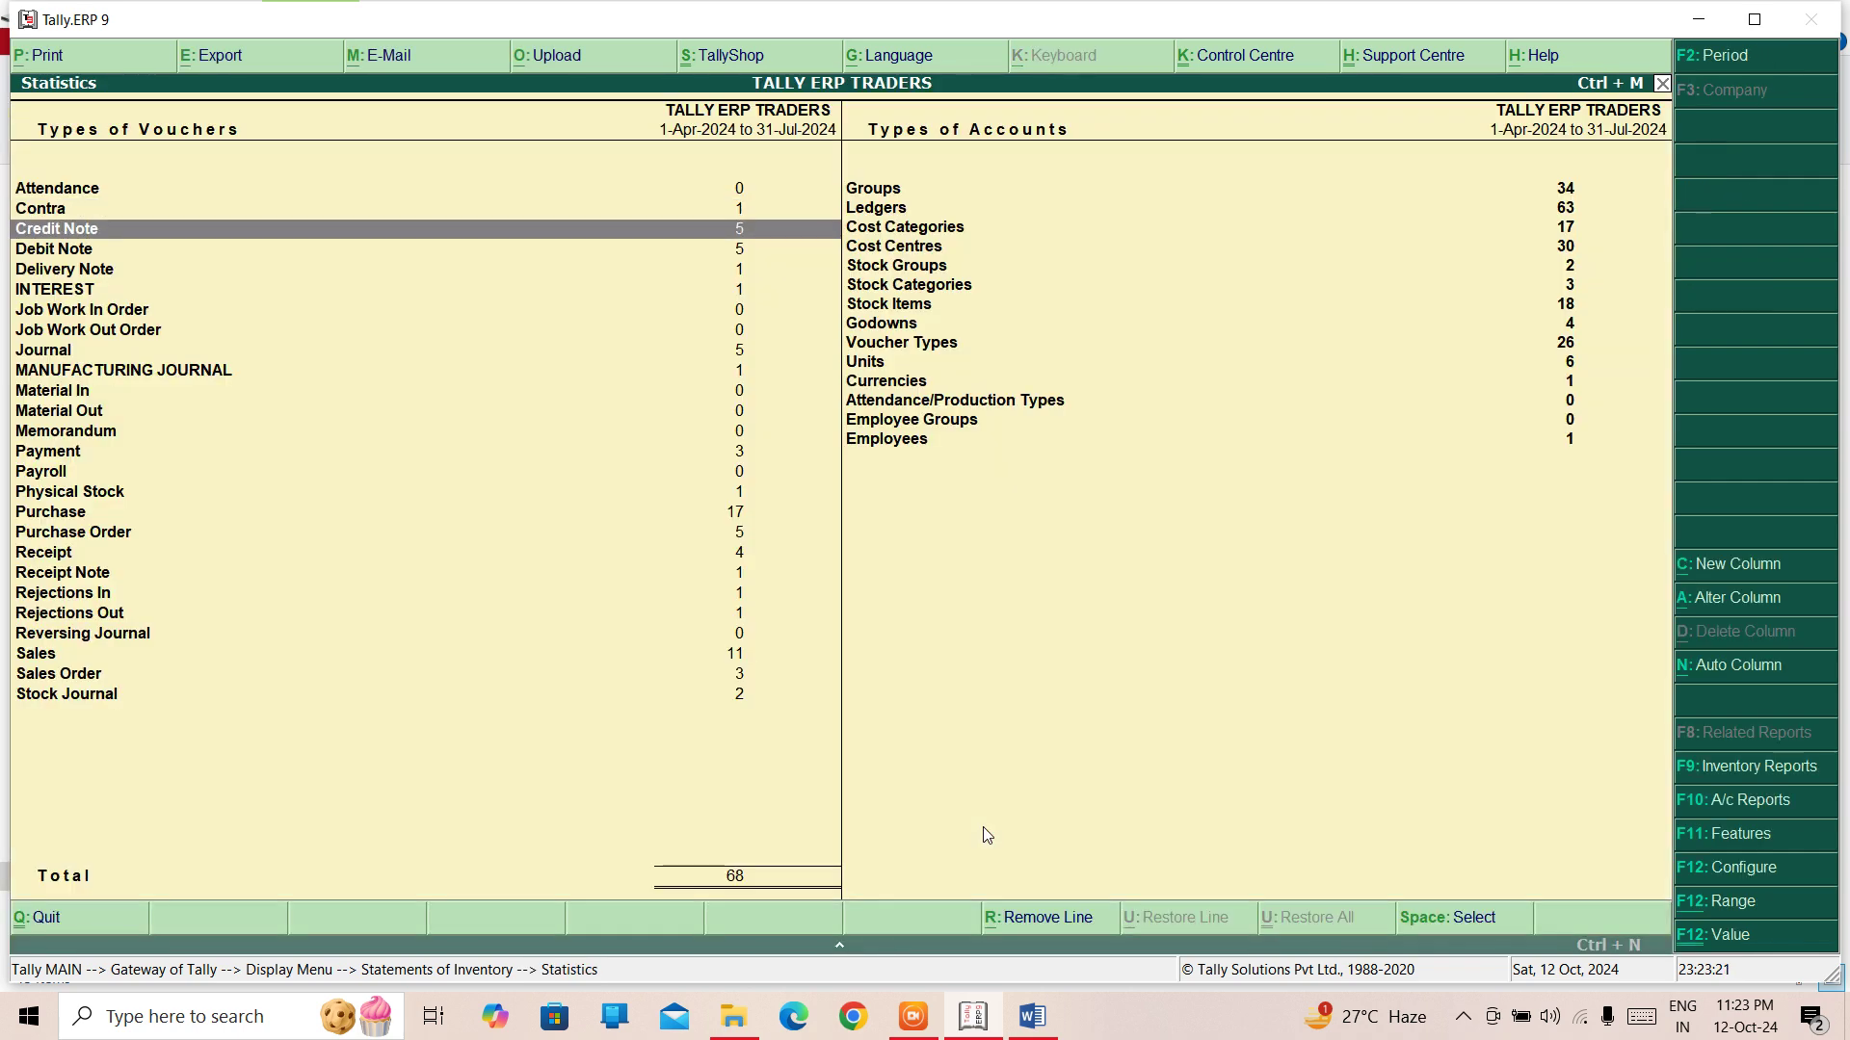
pyautogui.press('Escape')
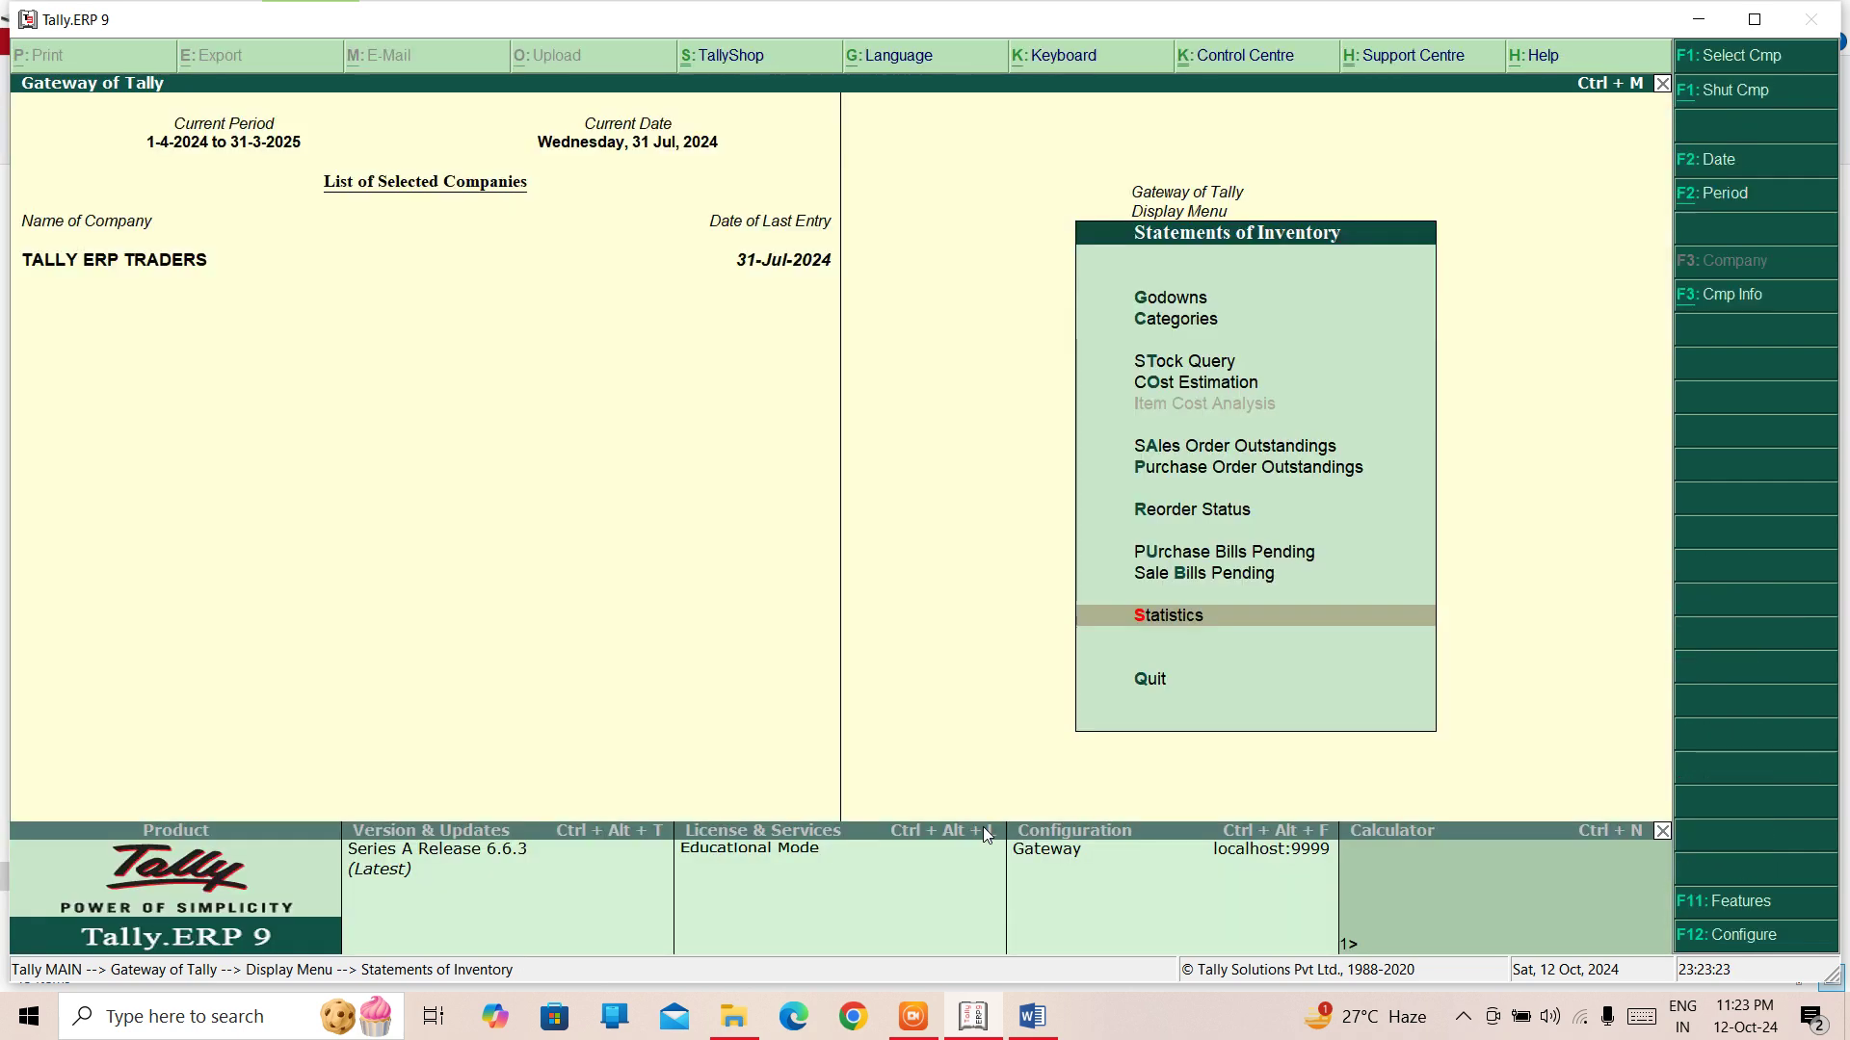
# Step: Display the Statistics report under Statements of Accounts
pyautogui.press('Escape')
pyautogui.press('Up')
pyautogui.press('Up')
pyautogui.press('Return')
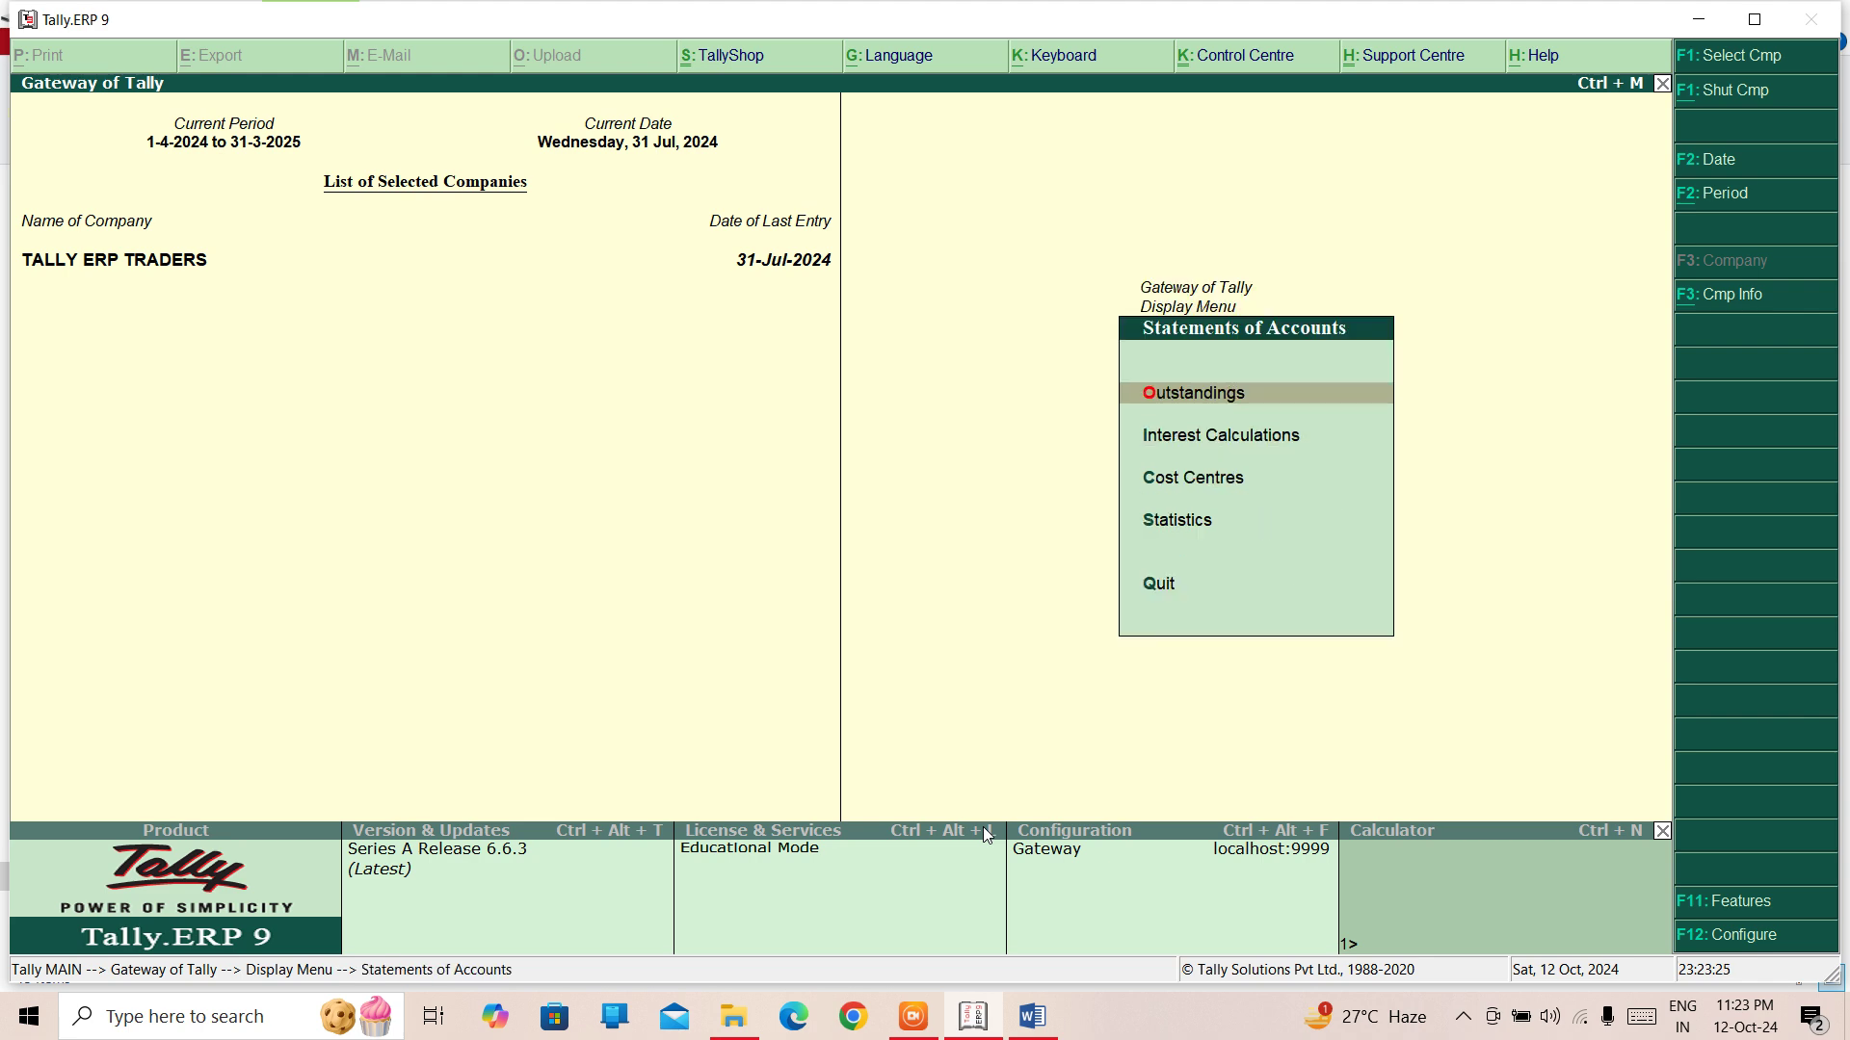
pyautogui.press('Down')
pyautogui.press('Down')
pyautogui.press('Down')
pyautogui.press('Down')
pyautogui.press('Return')
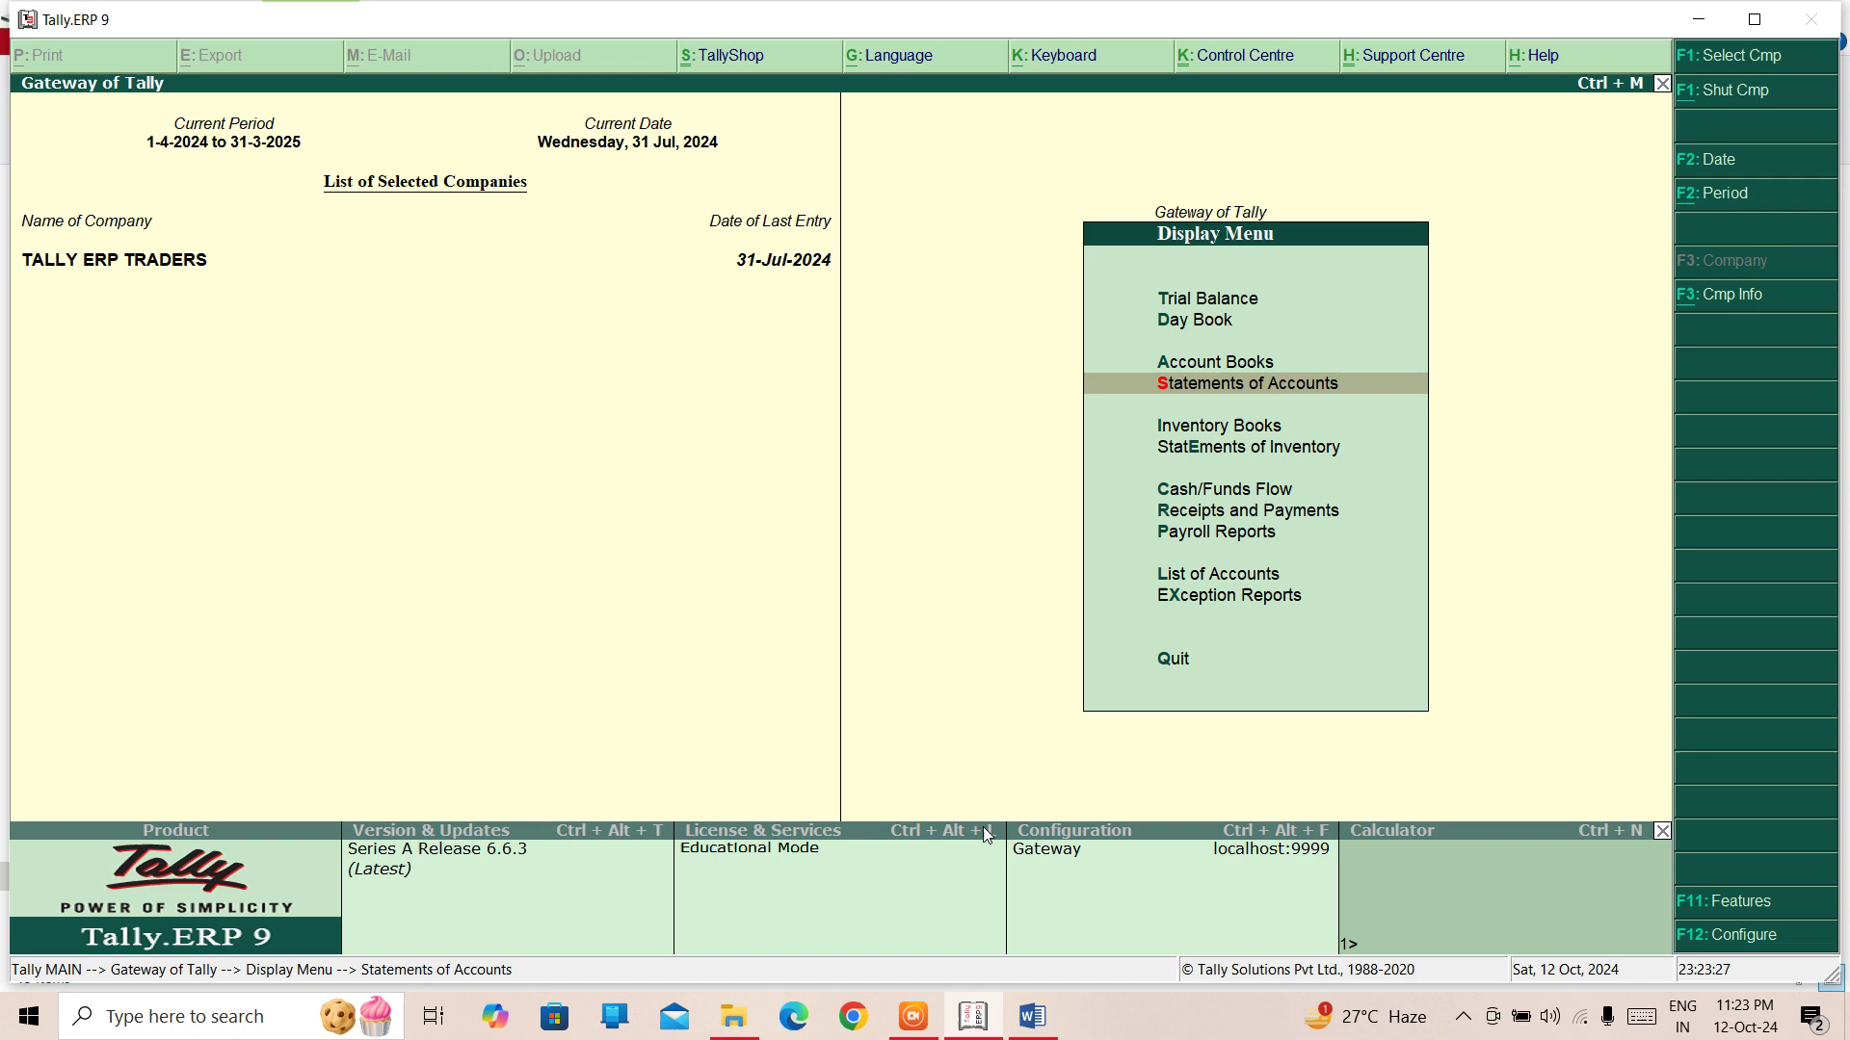
pyautogui.press('Return')
pyautogui.press('Down')
pyautogui.press('Down')
pyautogui.press('Down')
pyautogui.press('Return')
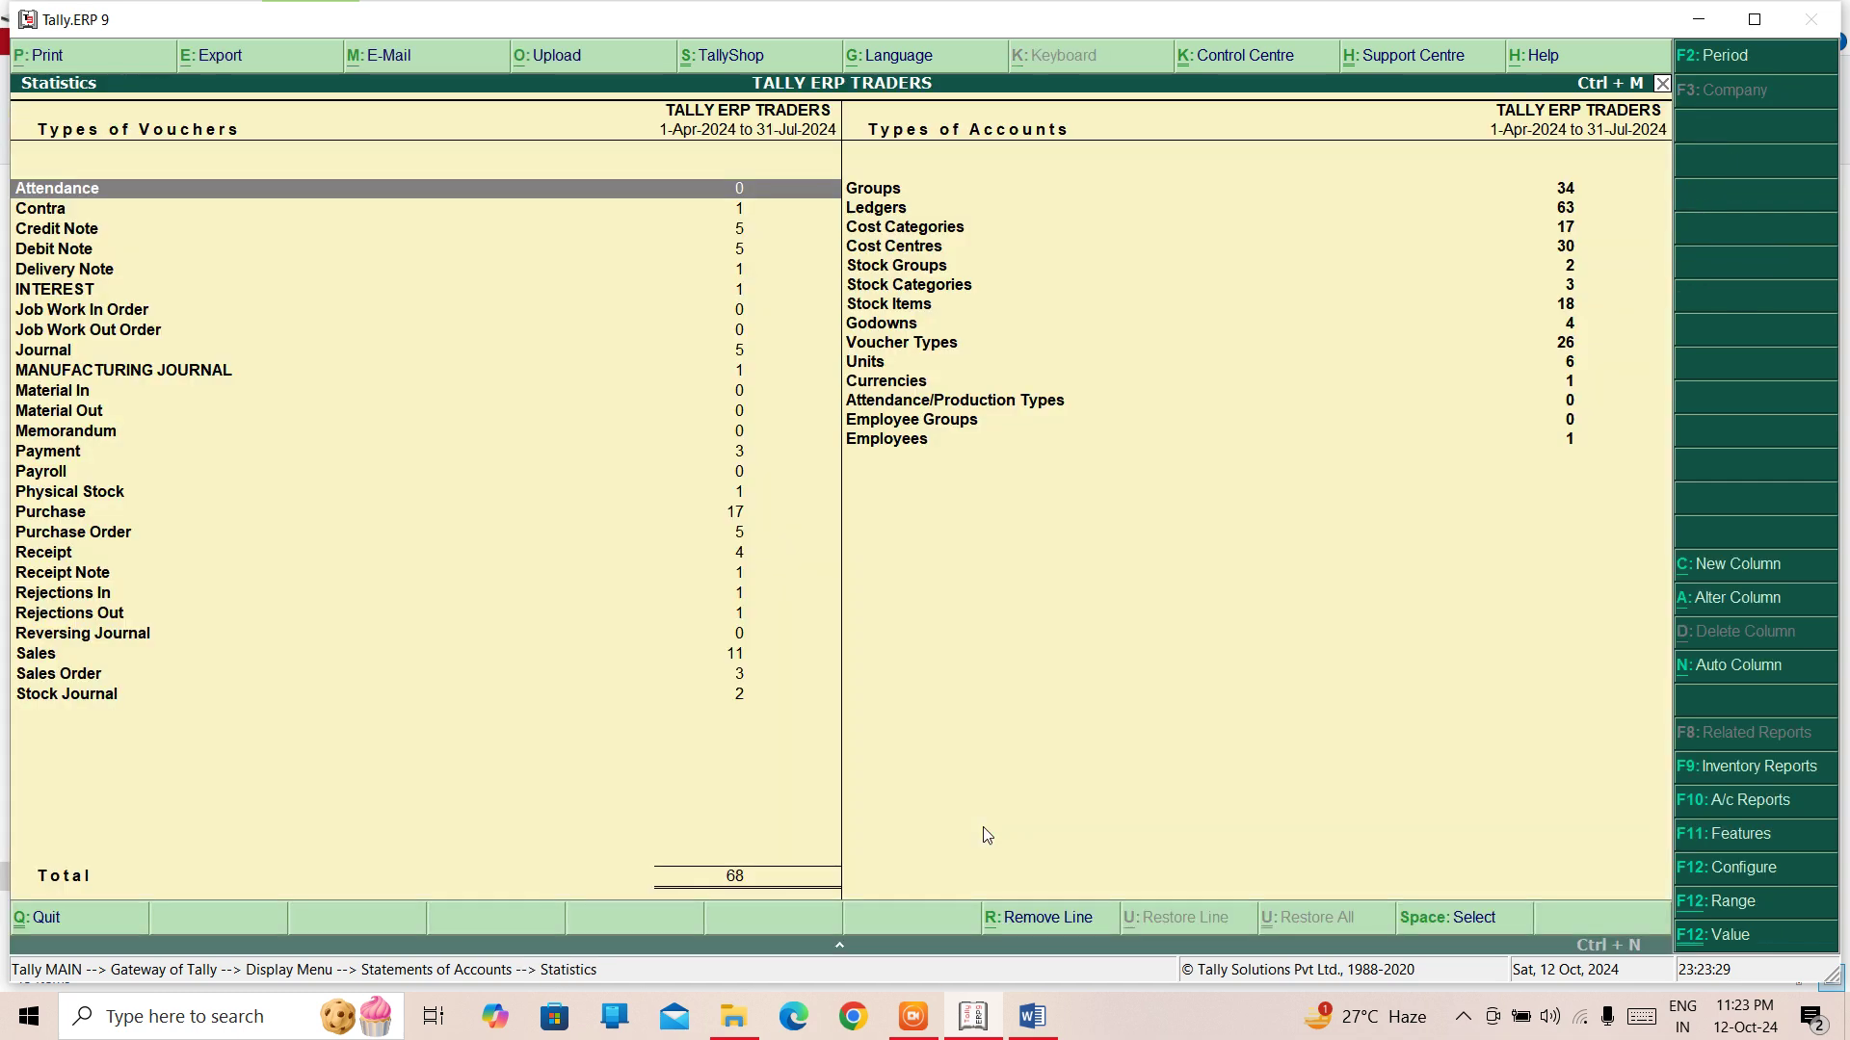
# Step: Look through the voucher types in the accounts Statistics, and return to the Gateway of Tally
pyautogui.press('Down')
pyautogui.press('Down')
pyautogui.press('Down')
pyautogui.press('Down')
pyautogui.press('Down')
pyautogui.press('Down')
pyautogui.press('Down')
pyautogui.press('Down')
pyautogui.press('Down')
pyautogui.press('Down')
pyautogui.press('Down')
pyautogui.press('Down')
pyautogui.press('Down')
pyautogui.press('Down')
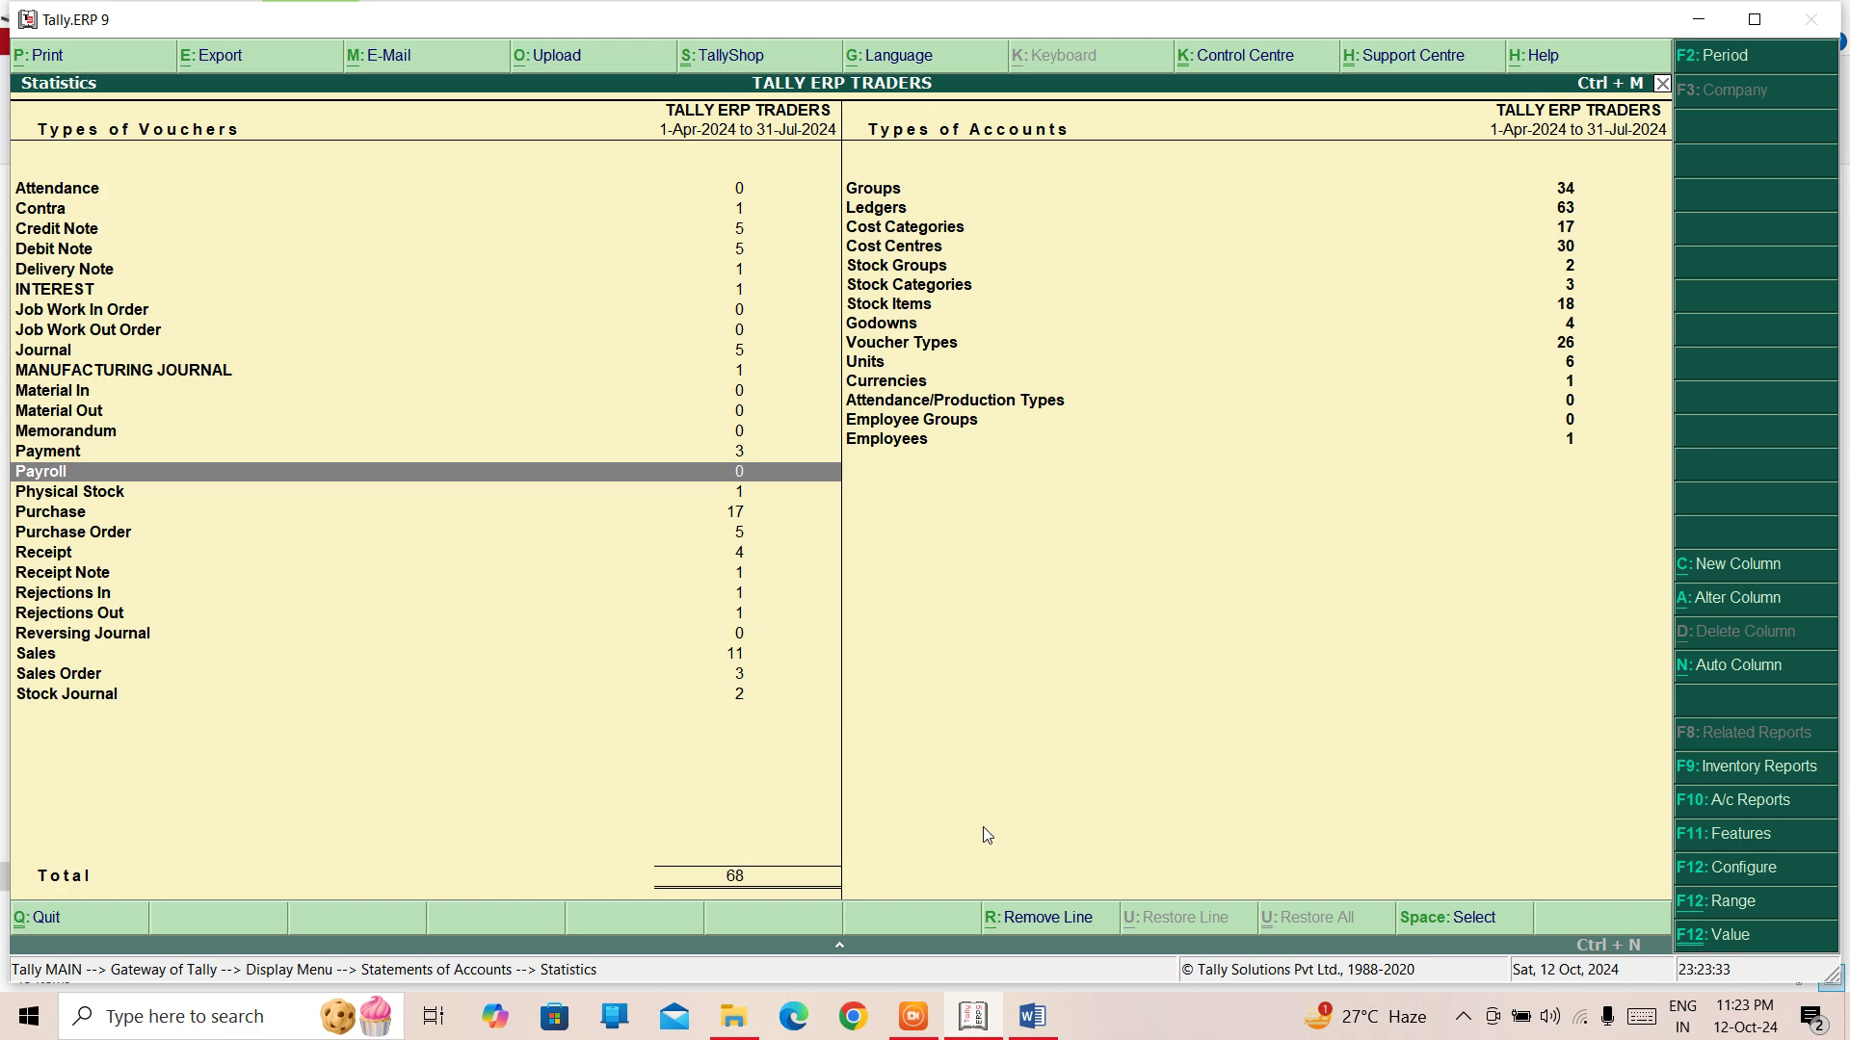
pyautogui.press('Escape')
pyautogui.press('Escape')
pyautogui.press('Escape')
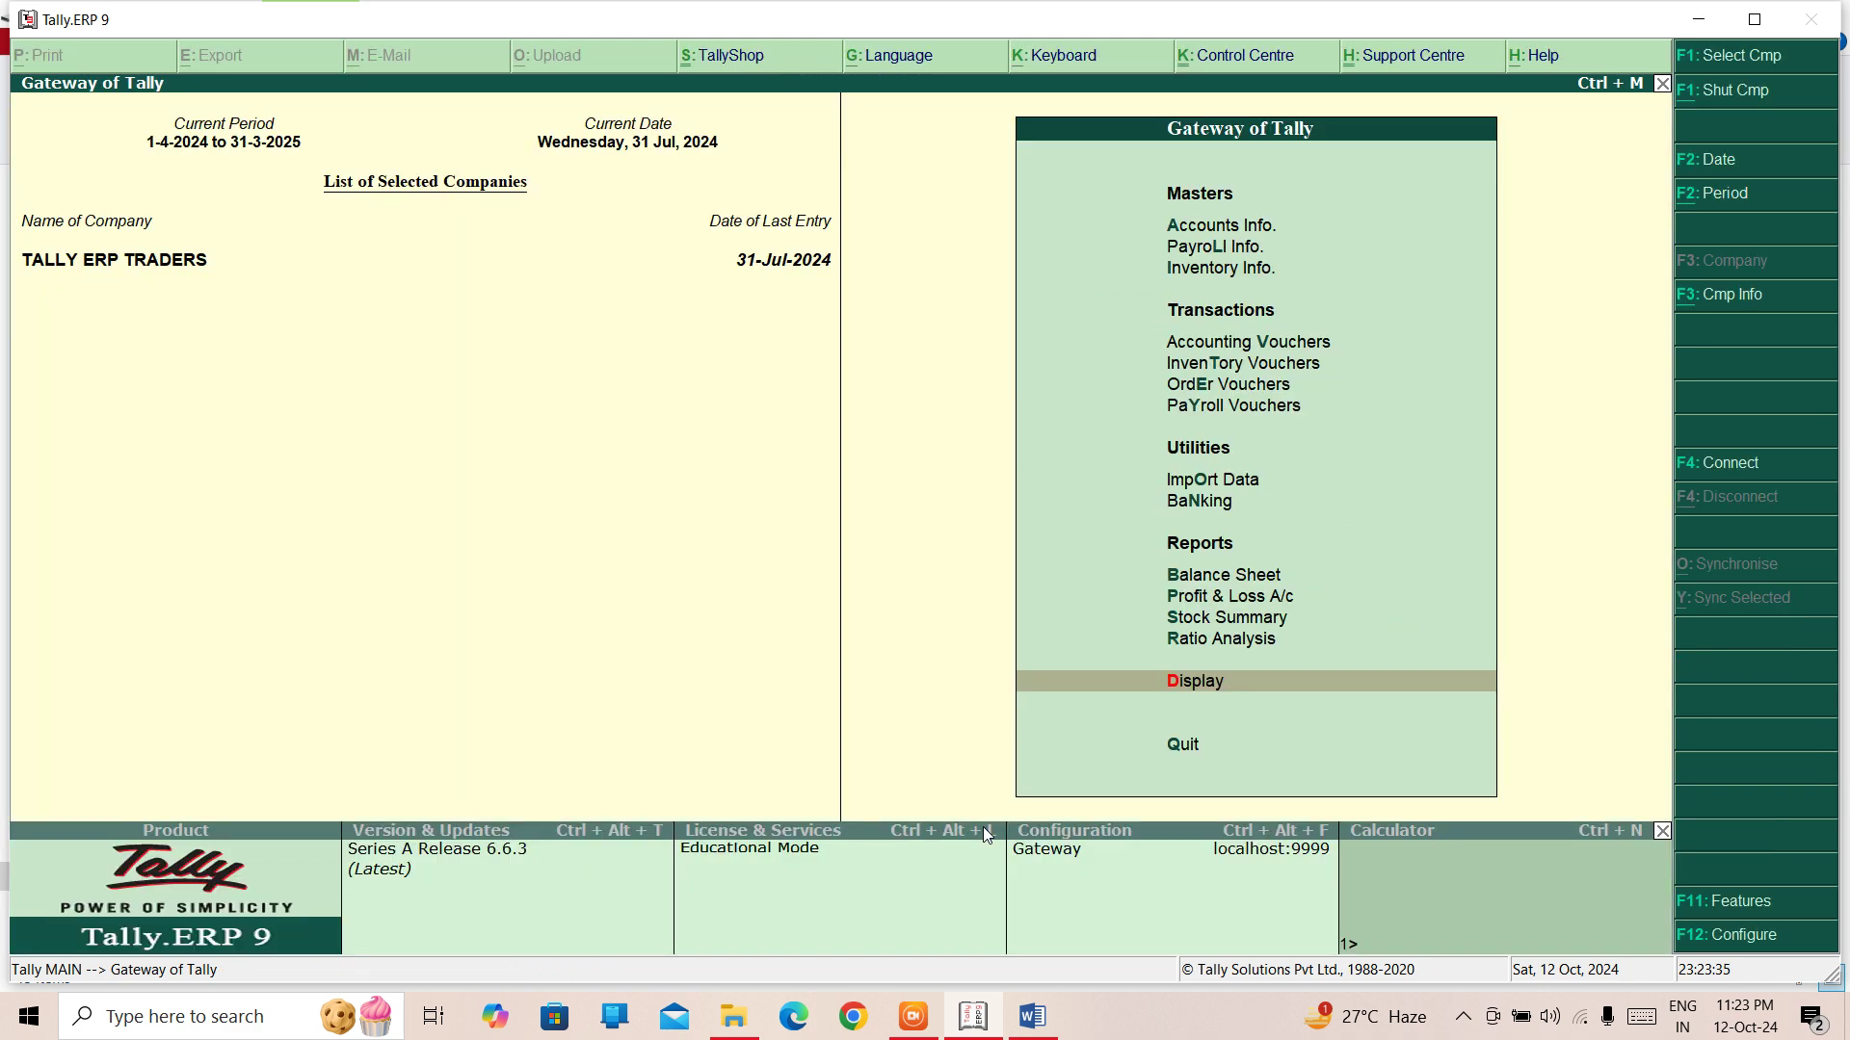
# Step: Open accounting voucher creation to view the available voucher types, and quit without entering a voucher
pyautogui.press('Up')
pyautogui.press('Up')
pyautogui.press('Up')
pyautogui.press('Up')
pyautogui.press('Up')
pyautogui.press('Up')
pyautogui.press('Up')
pyautogui.press('Up')
pyautogui.press('Up')
pyautogui.press('Up')
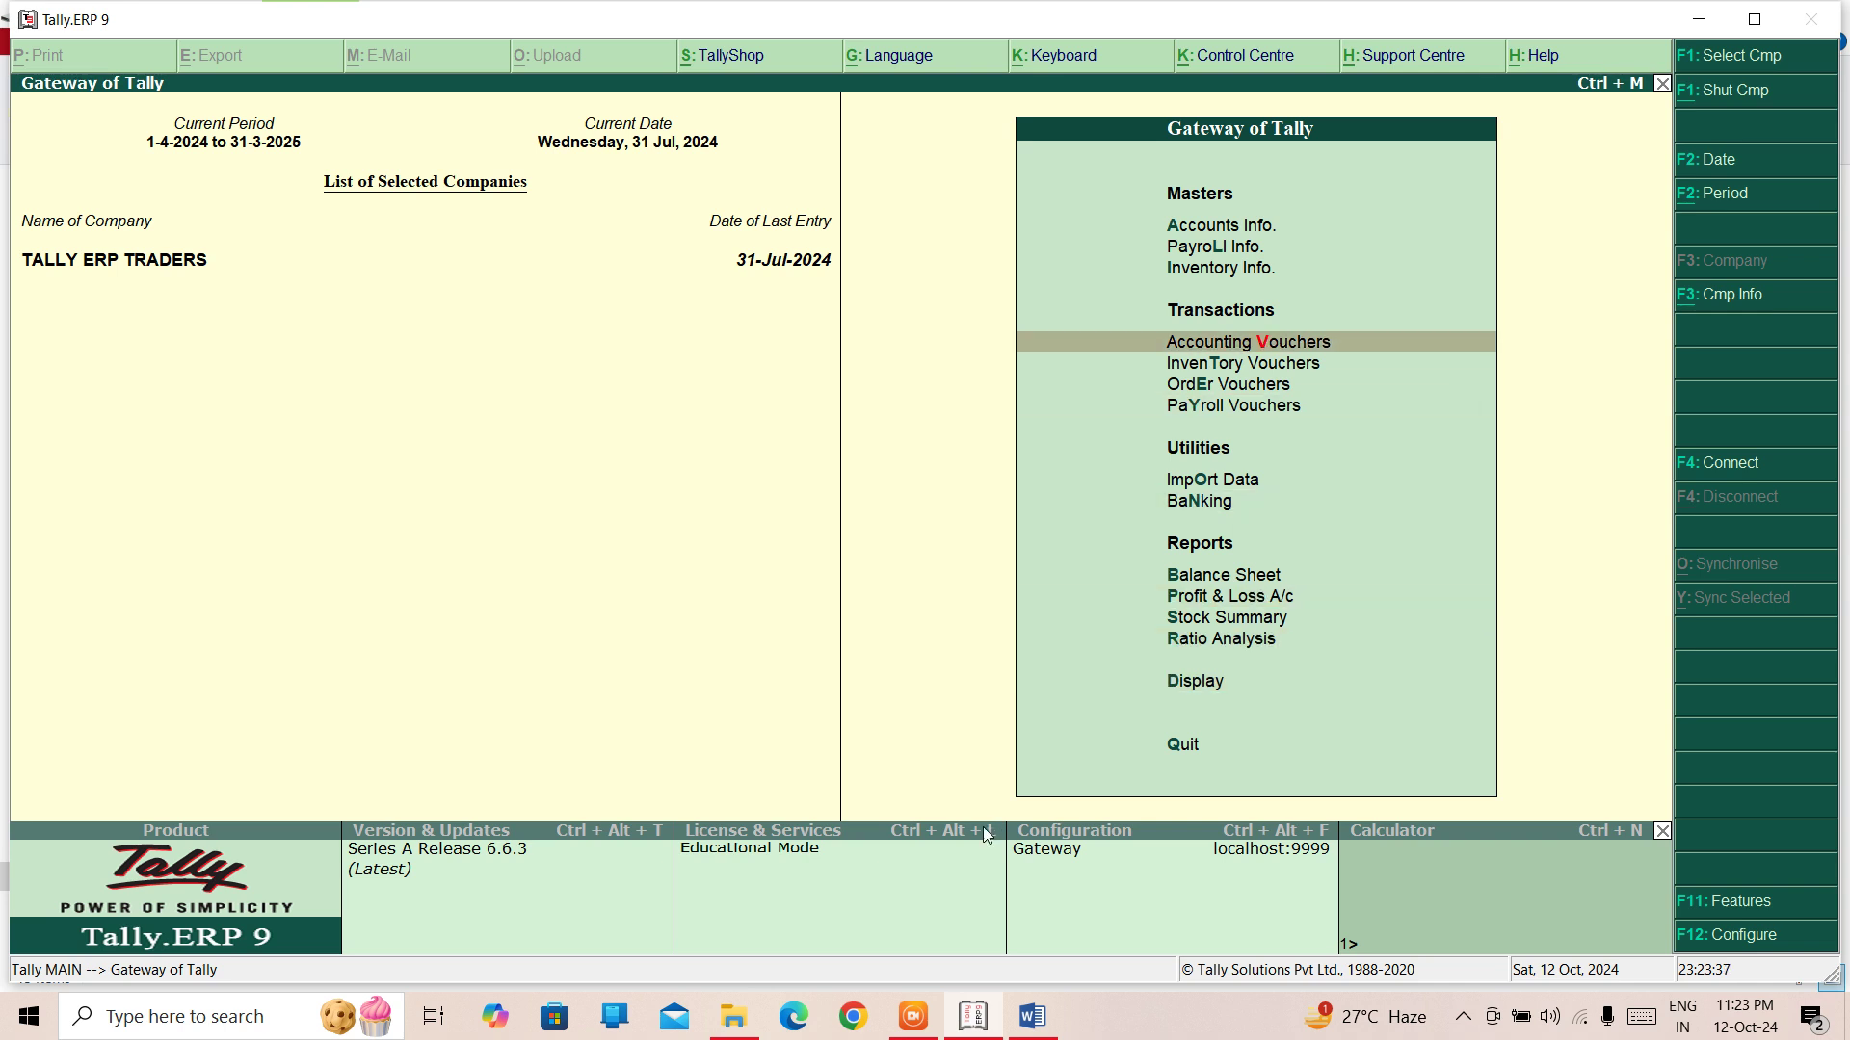
pyautogui.press('Return')
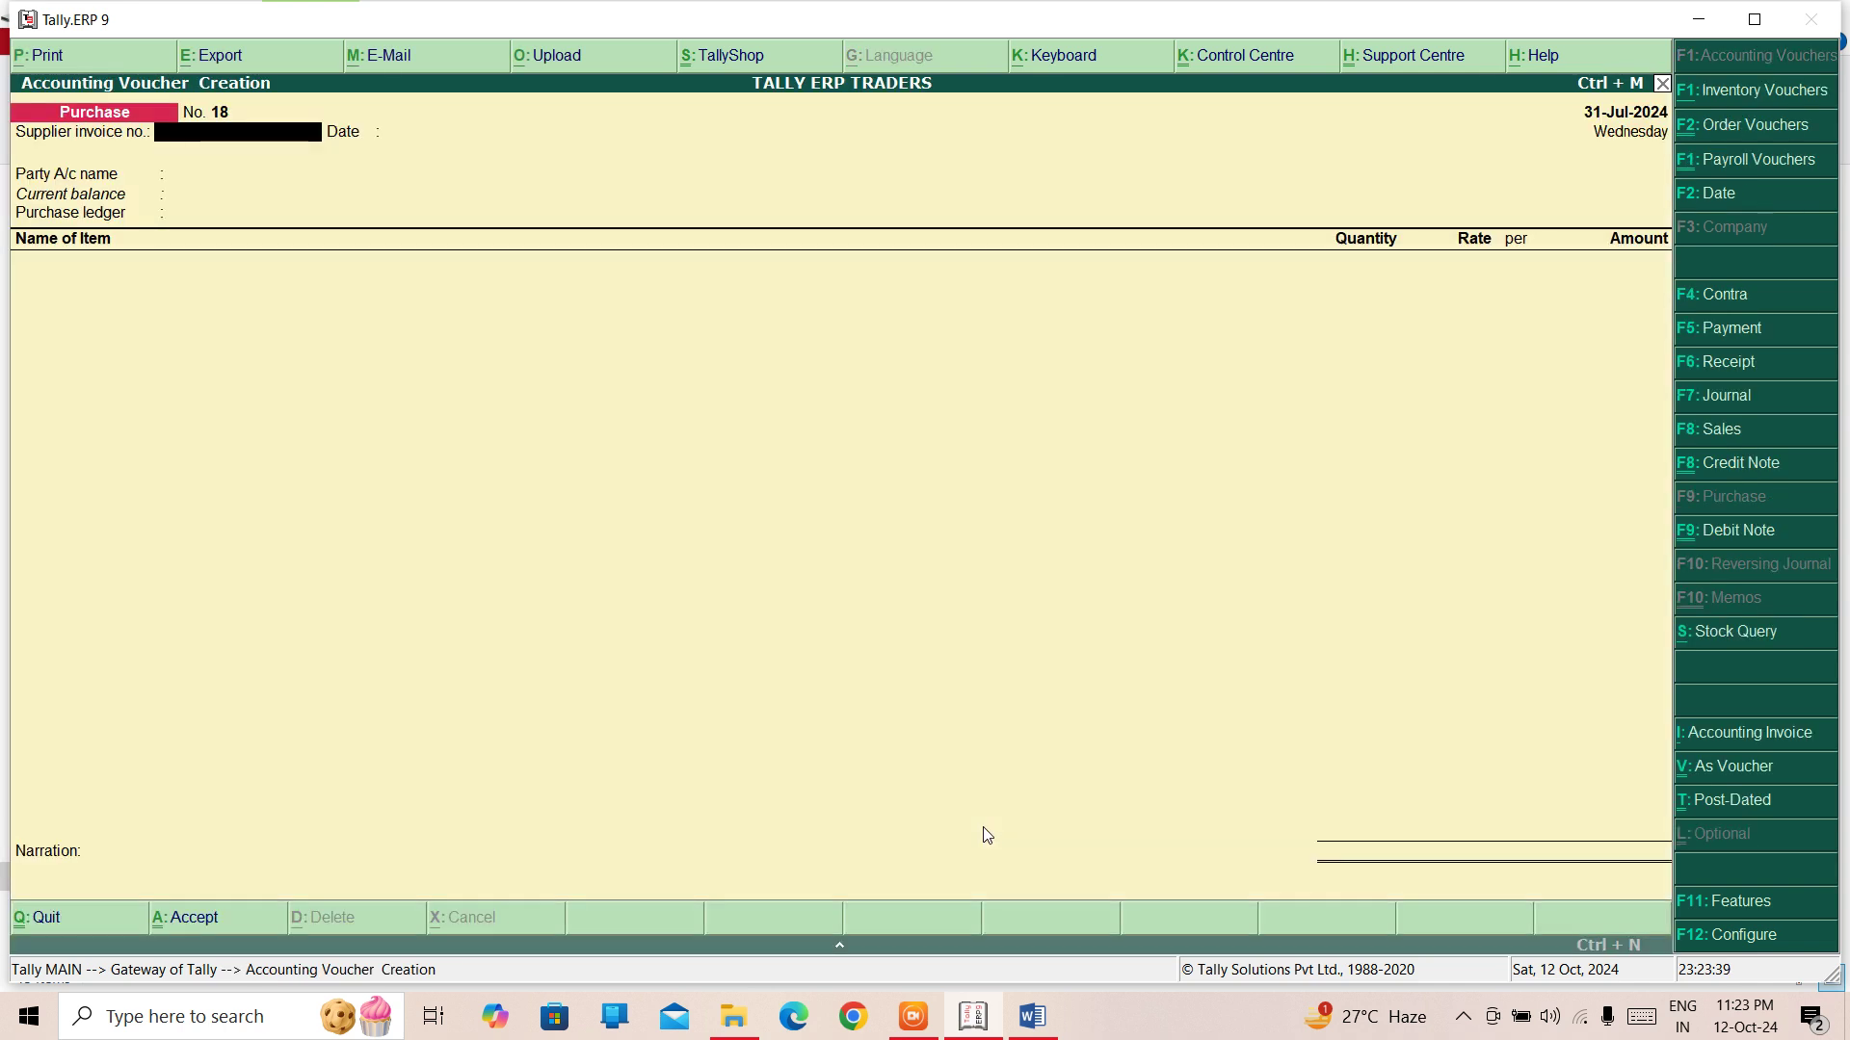
pyautogui.press('Escape')
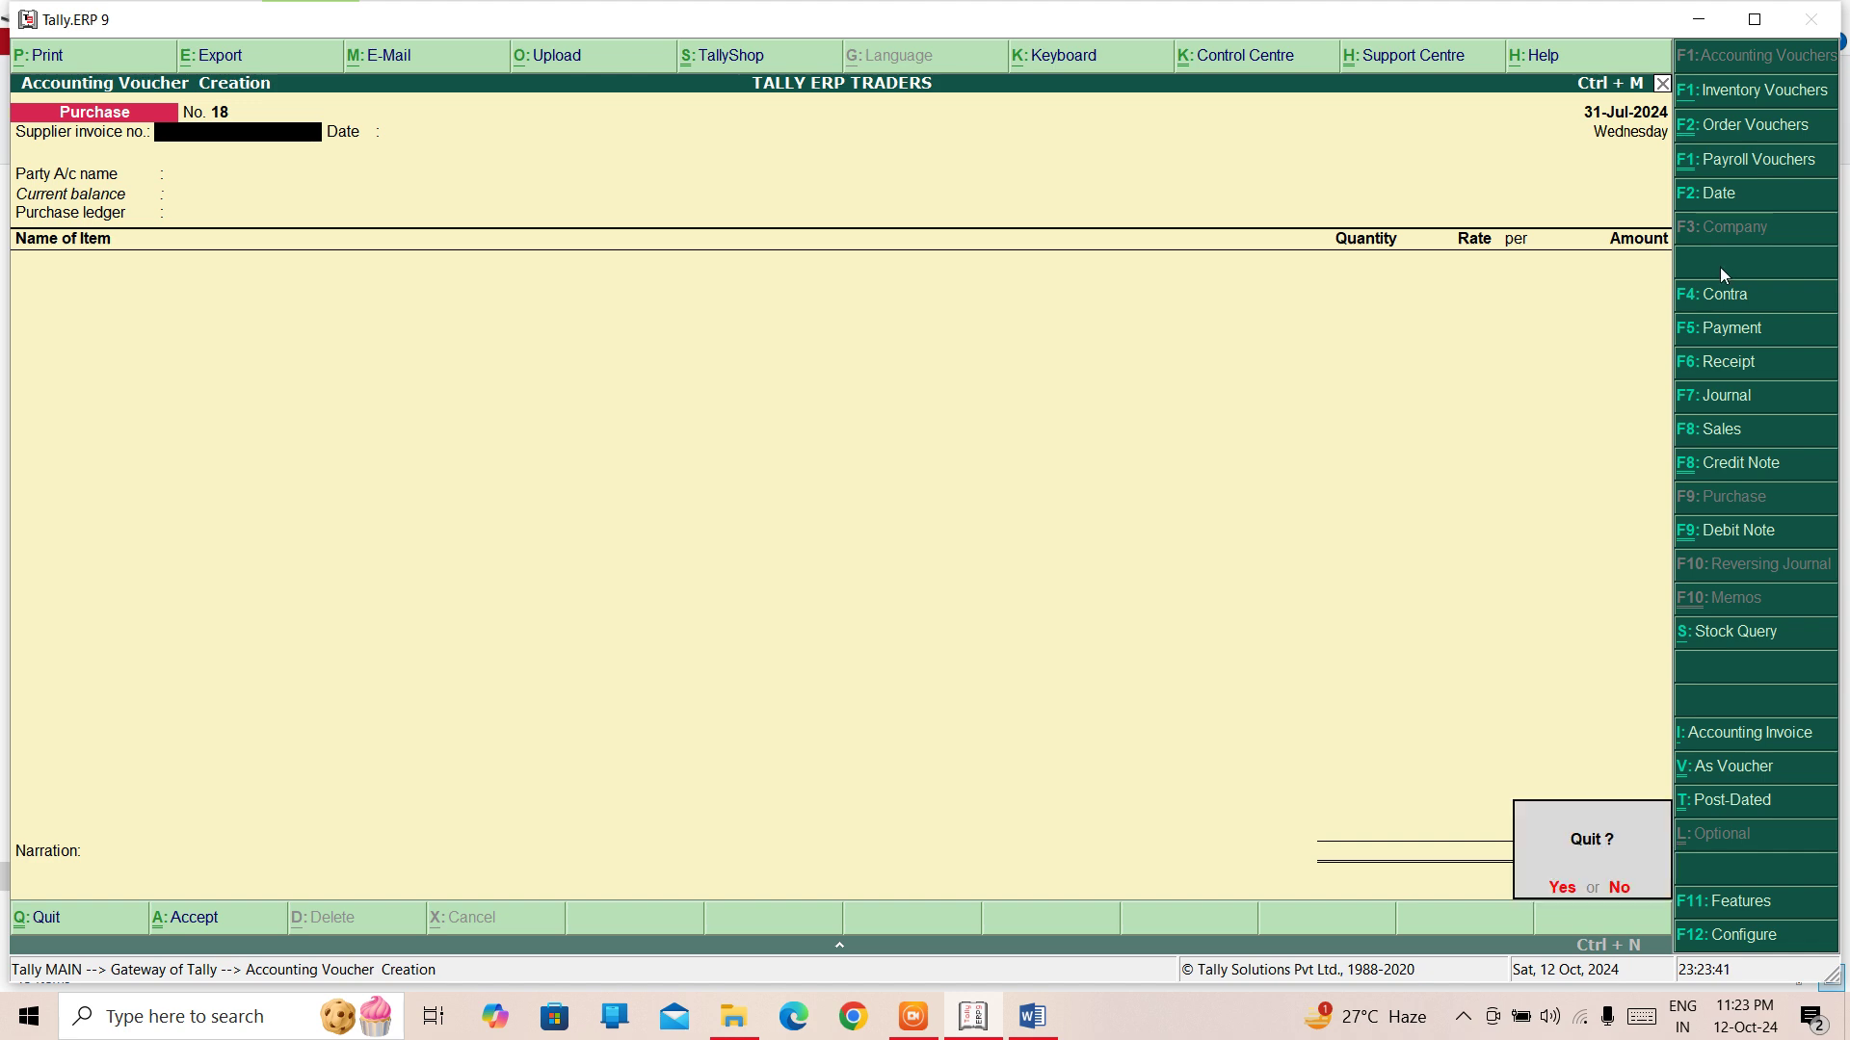
pyautogui.press('y')
# Step: Display the Statistics report under Statements of Inventory again
pyautogui.press('Down')
pyautogui.press('Down')
pyautogui.press('Down')
pyautogui.press('Down')
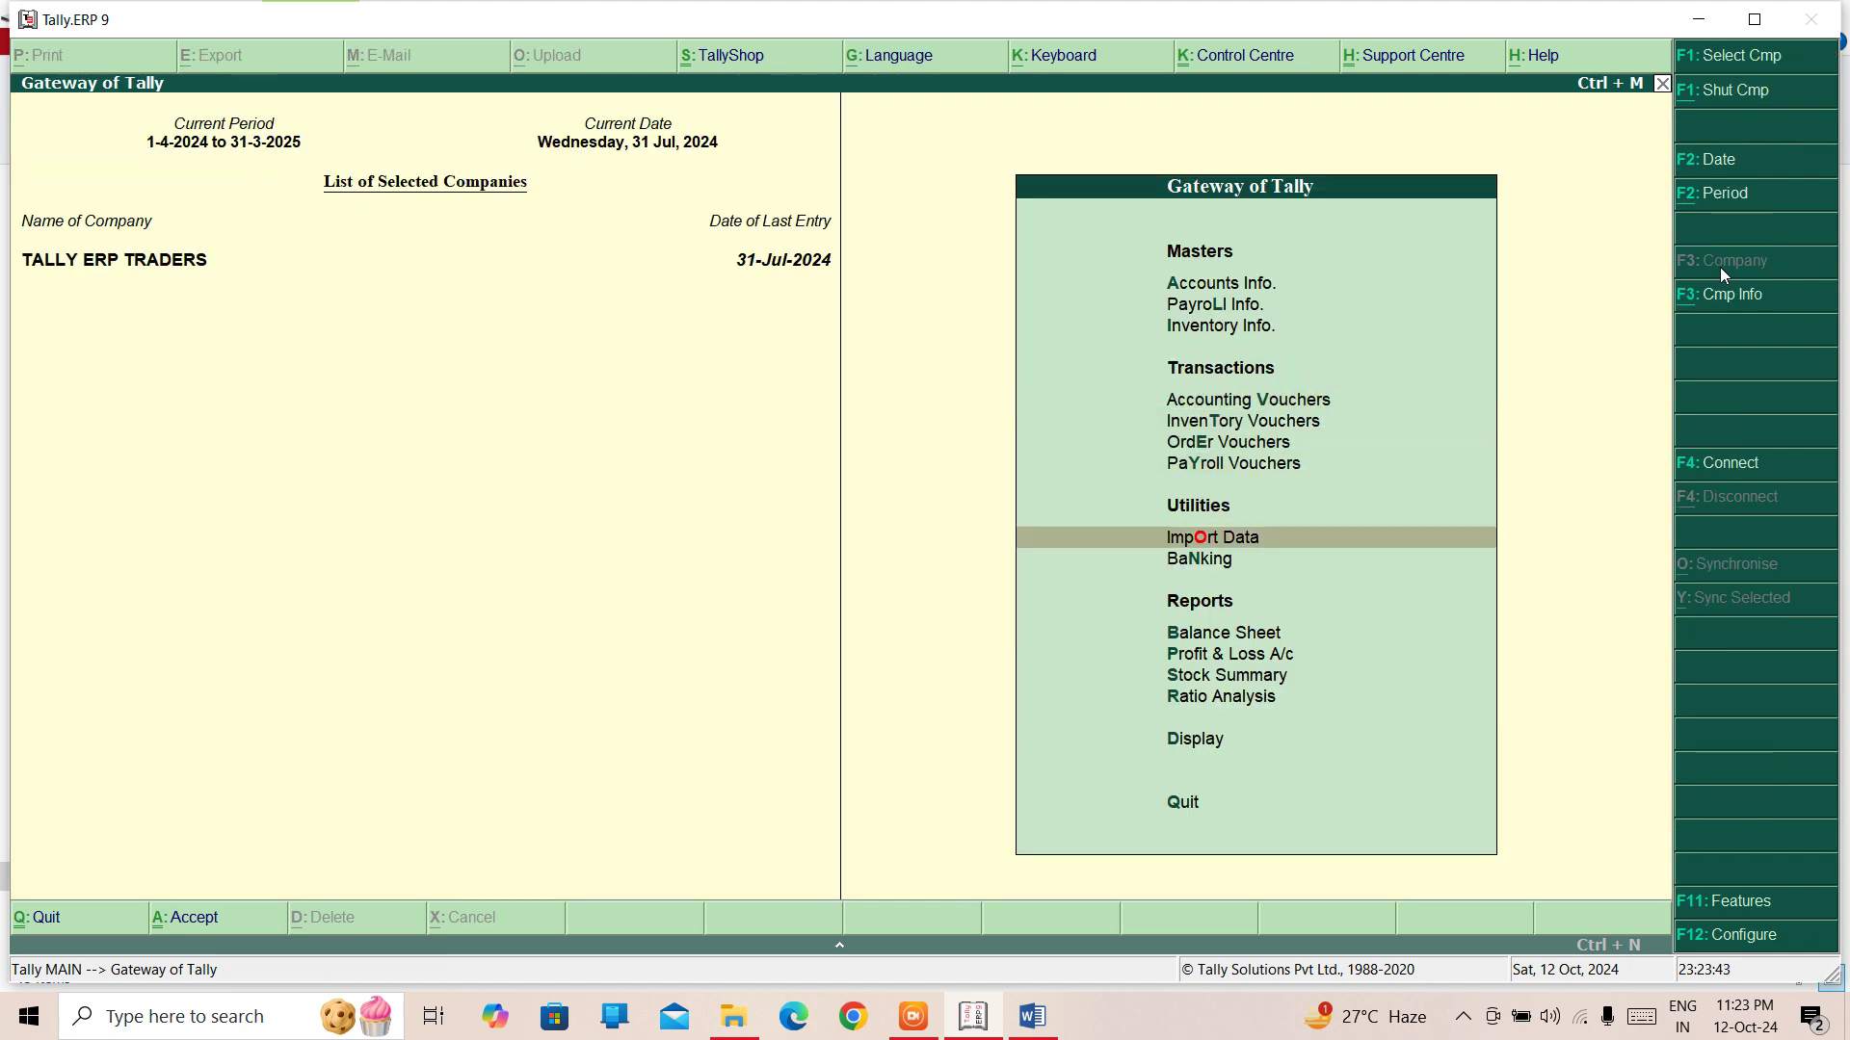
pyautogui.press('Down')
pyautogui.press('Down')
pyautogui.press('Down')
pyautogui.press('Down')
pyautogui.press('Down')
pyautogui.press('Down')
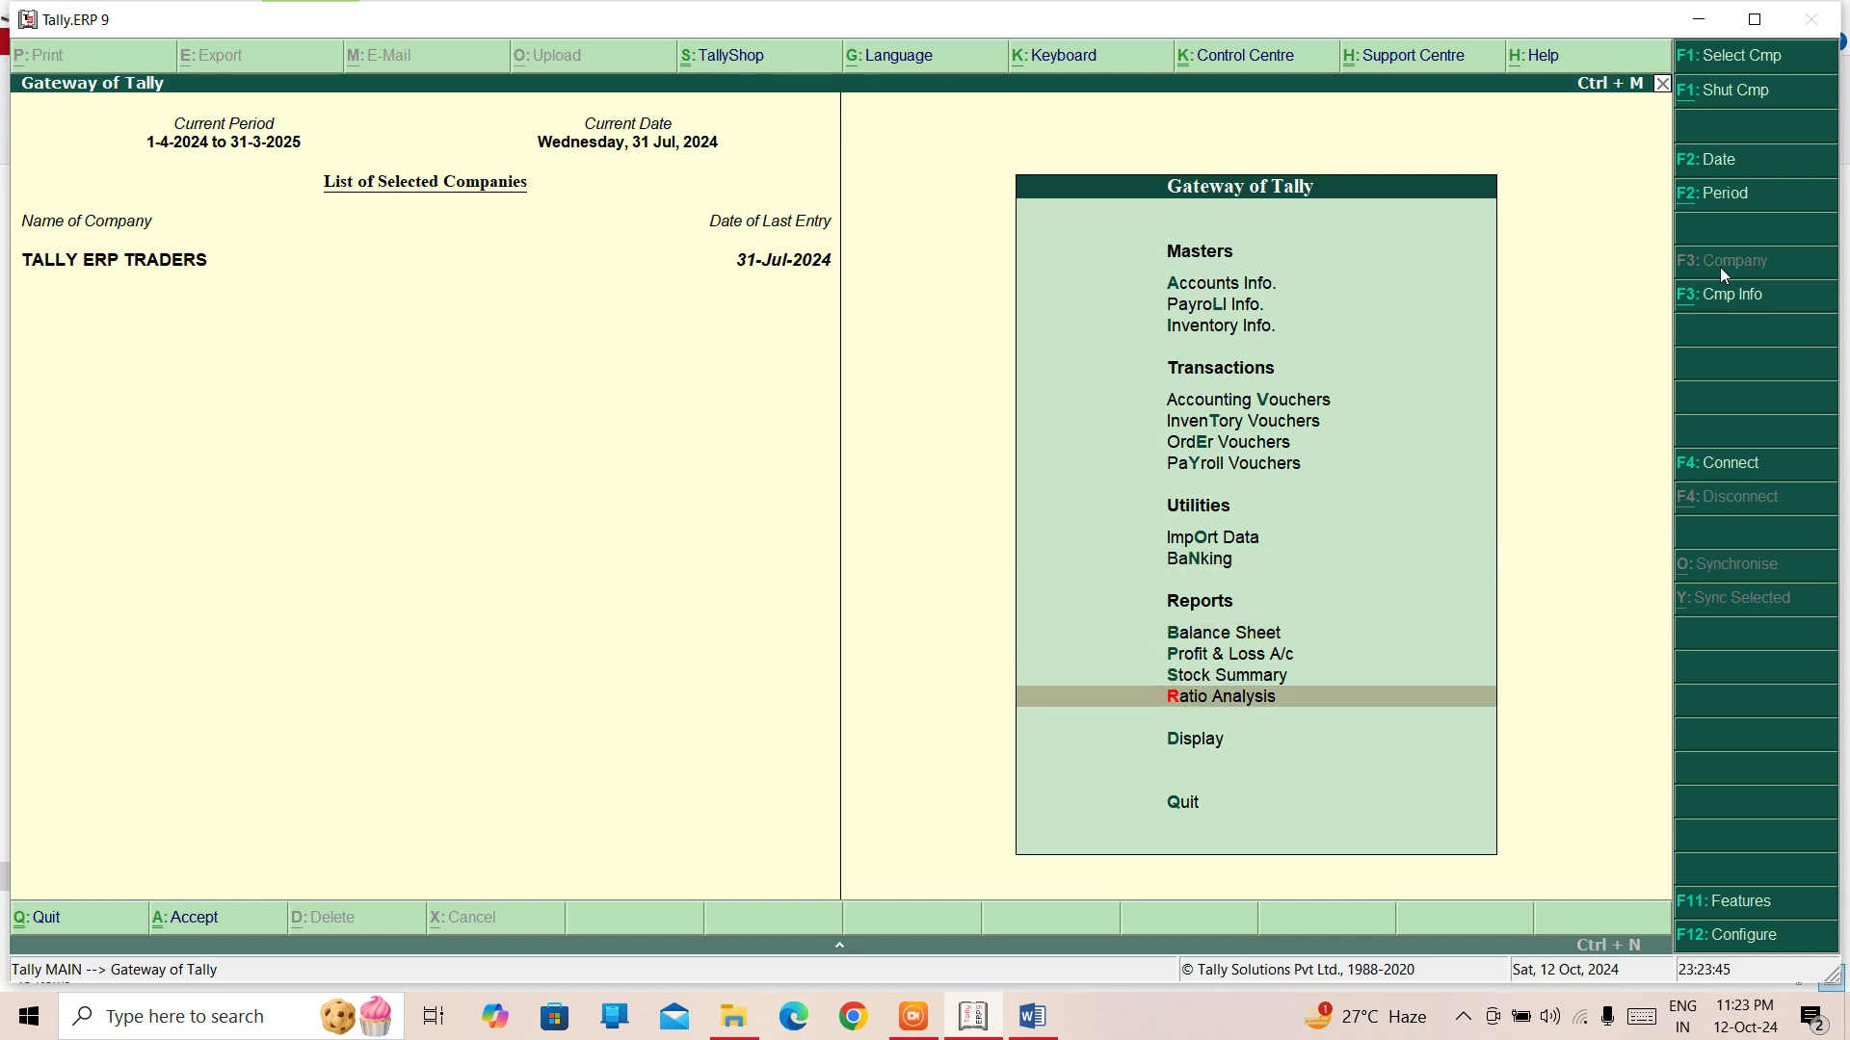
pyautogui.press('Return')
pyautogui.press('Down')
pyautogui.press('Down')
pyautogui.press('Down')
pyautogui.press('Down')
pyautogui.press('Down')
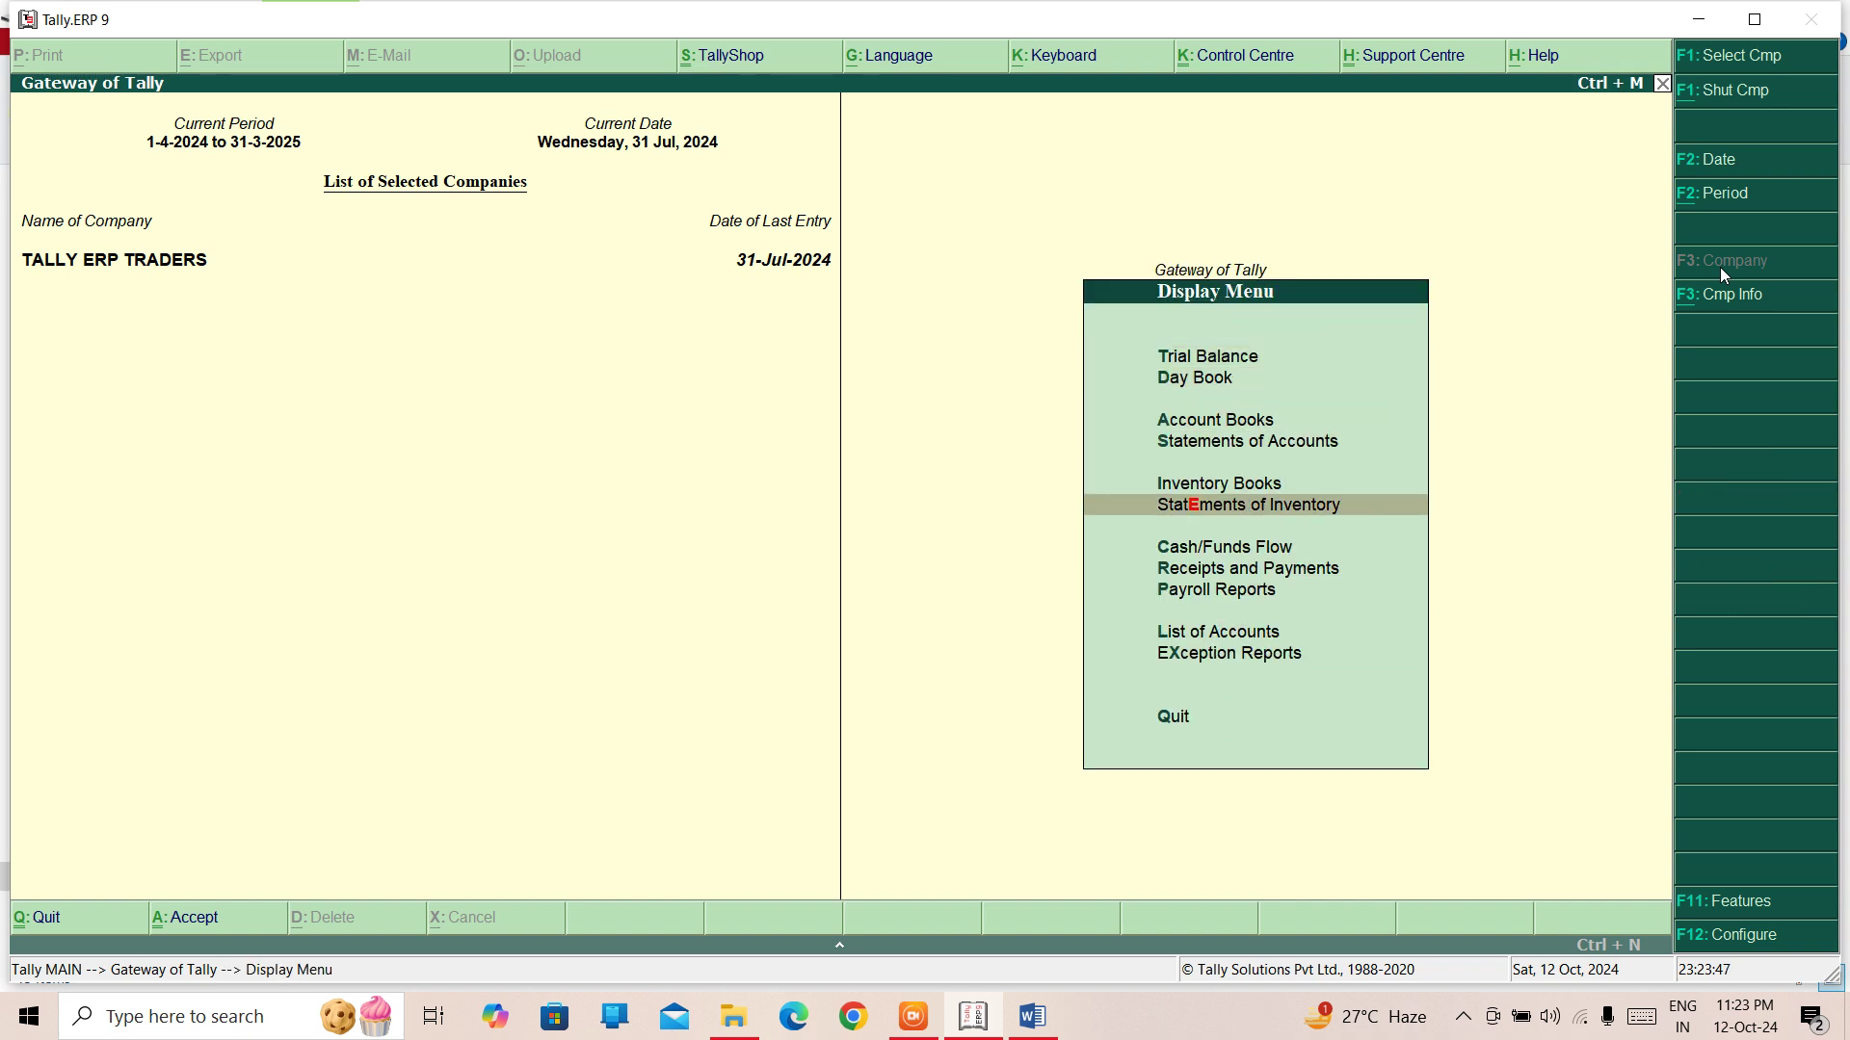
pyautogui.press('Return')
pyautogui.press('Down')
pyautogui.press('Down')
pyautogui.press('Down')
pyautogui.press('Down')
pyautogui.press('Down')
pyautogui.press('Down')
pyautogui.press('Down')
pyautogui.press('Down')
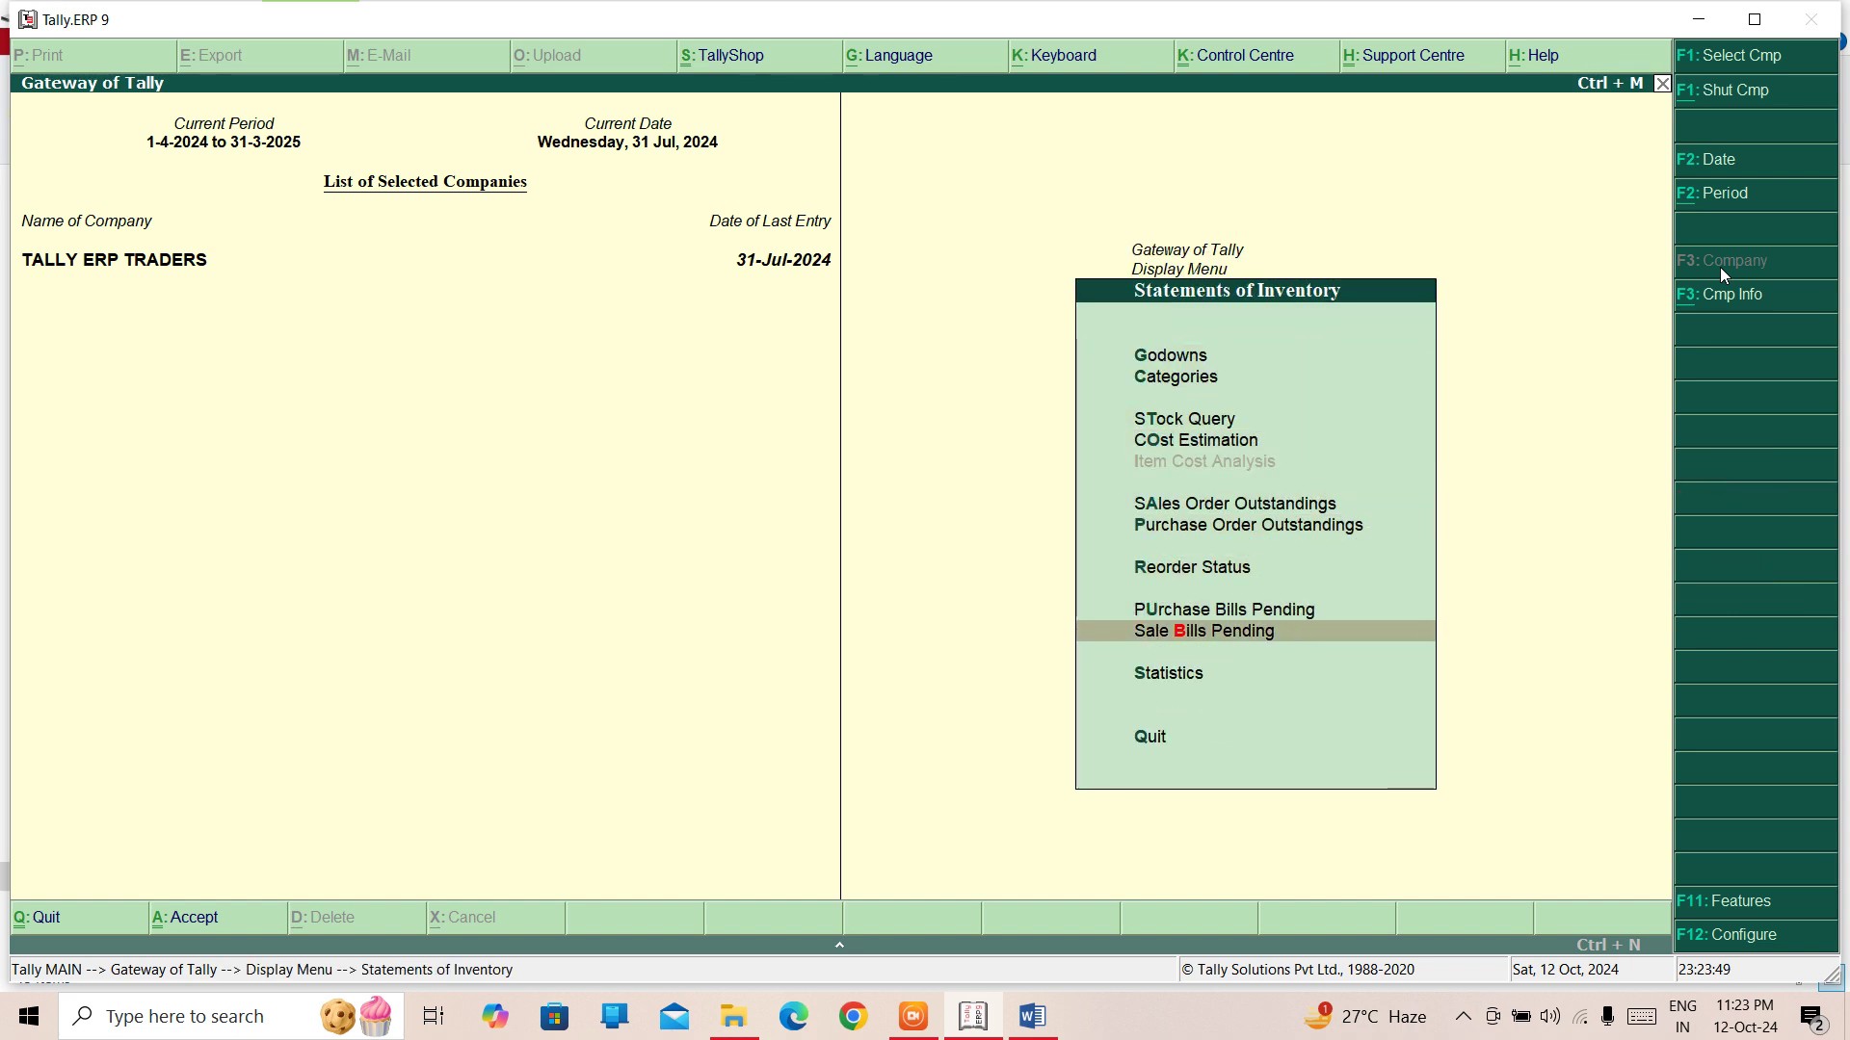
pyautogui.press('Down')
pyautogui.press('Return')
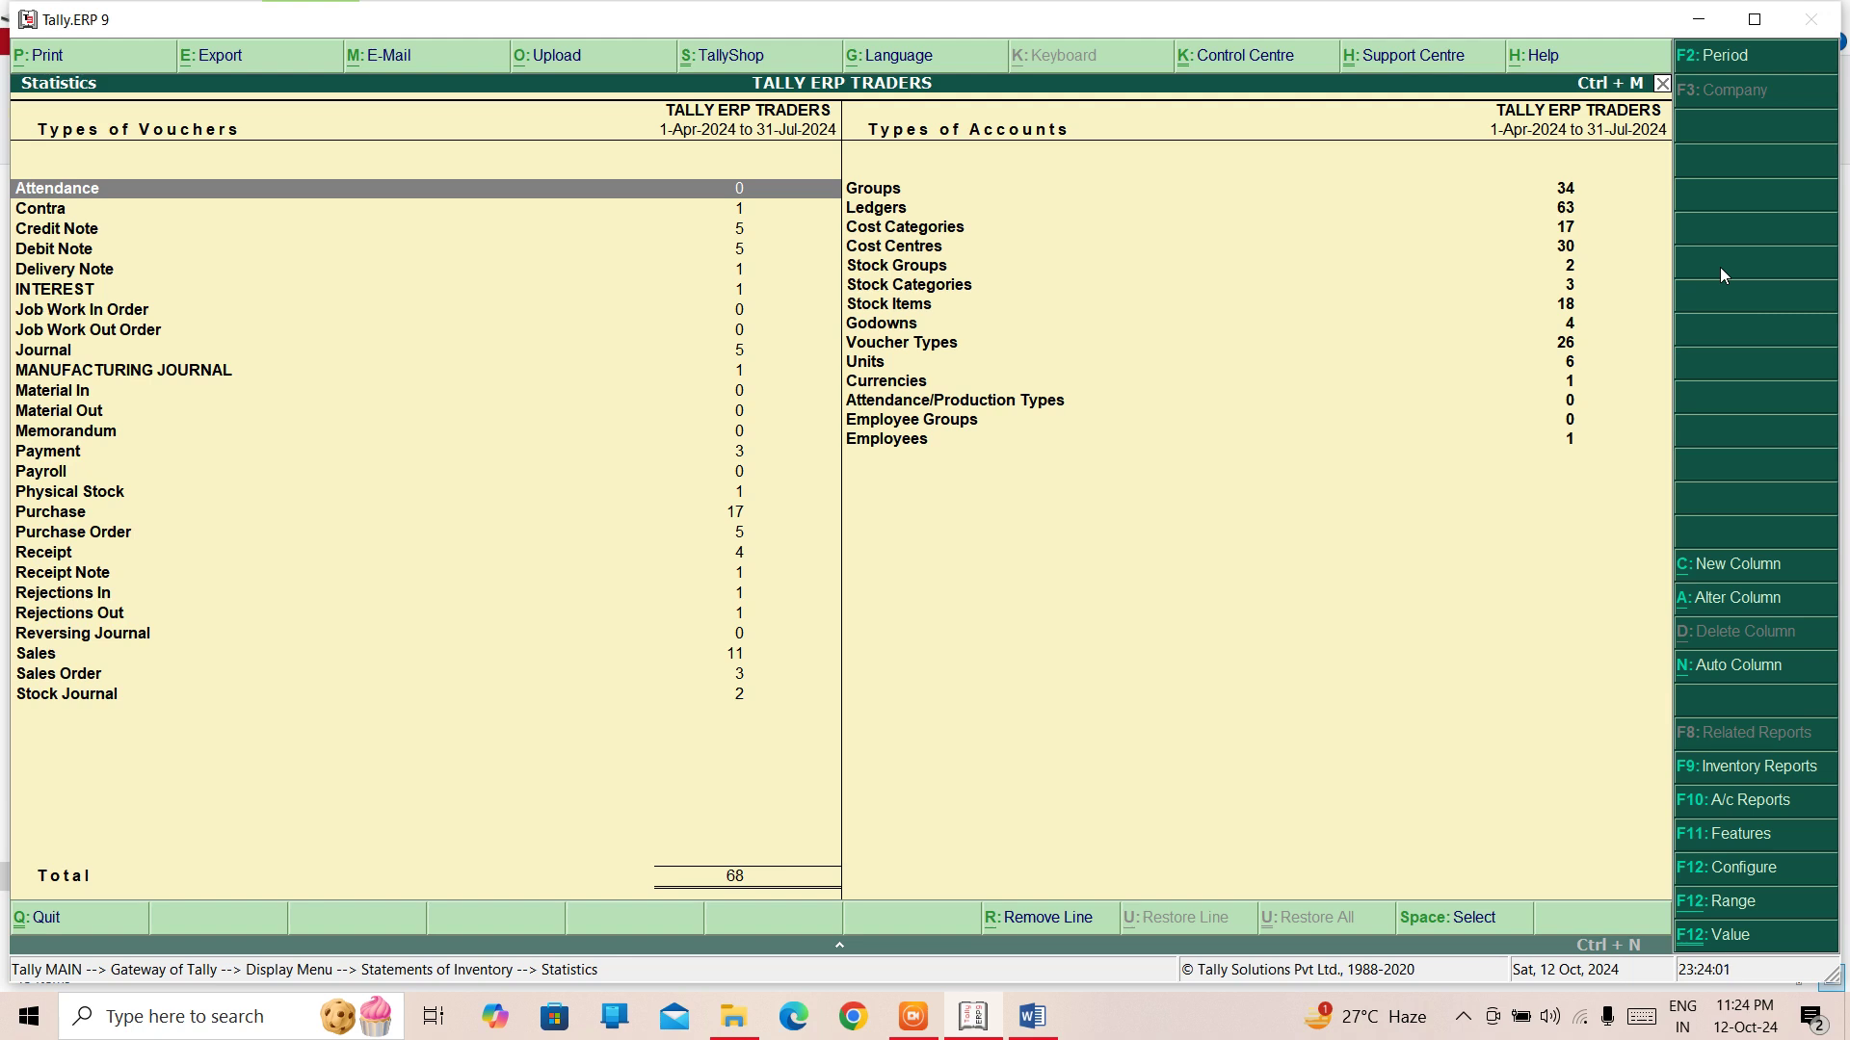
# Step: Close the statistics and open the Cost Estimation report for the GARMENTS stock group
pyautogui.press('Escape')
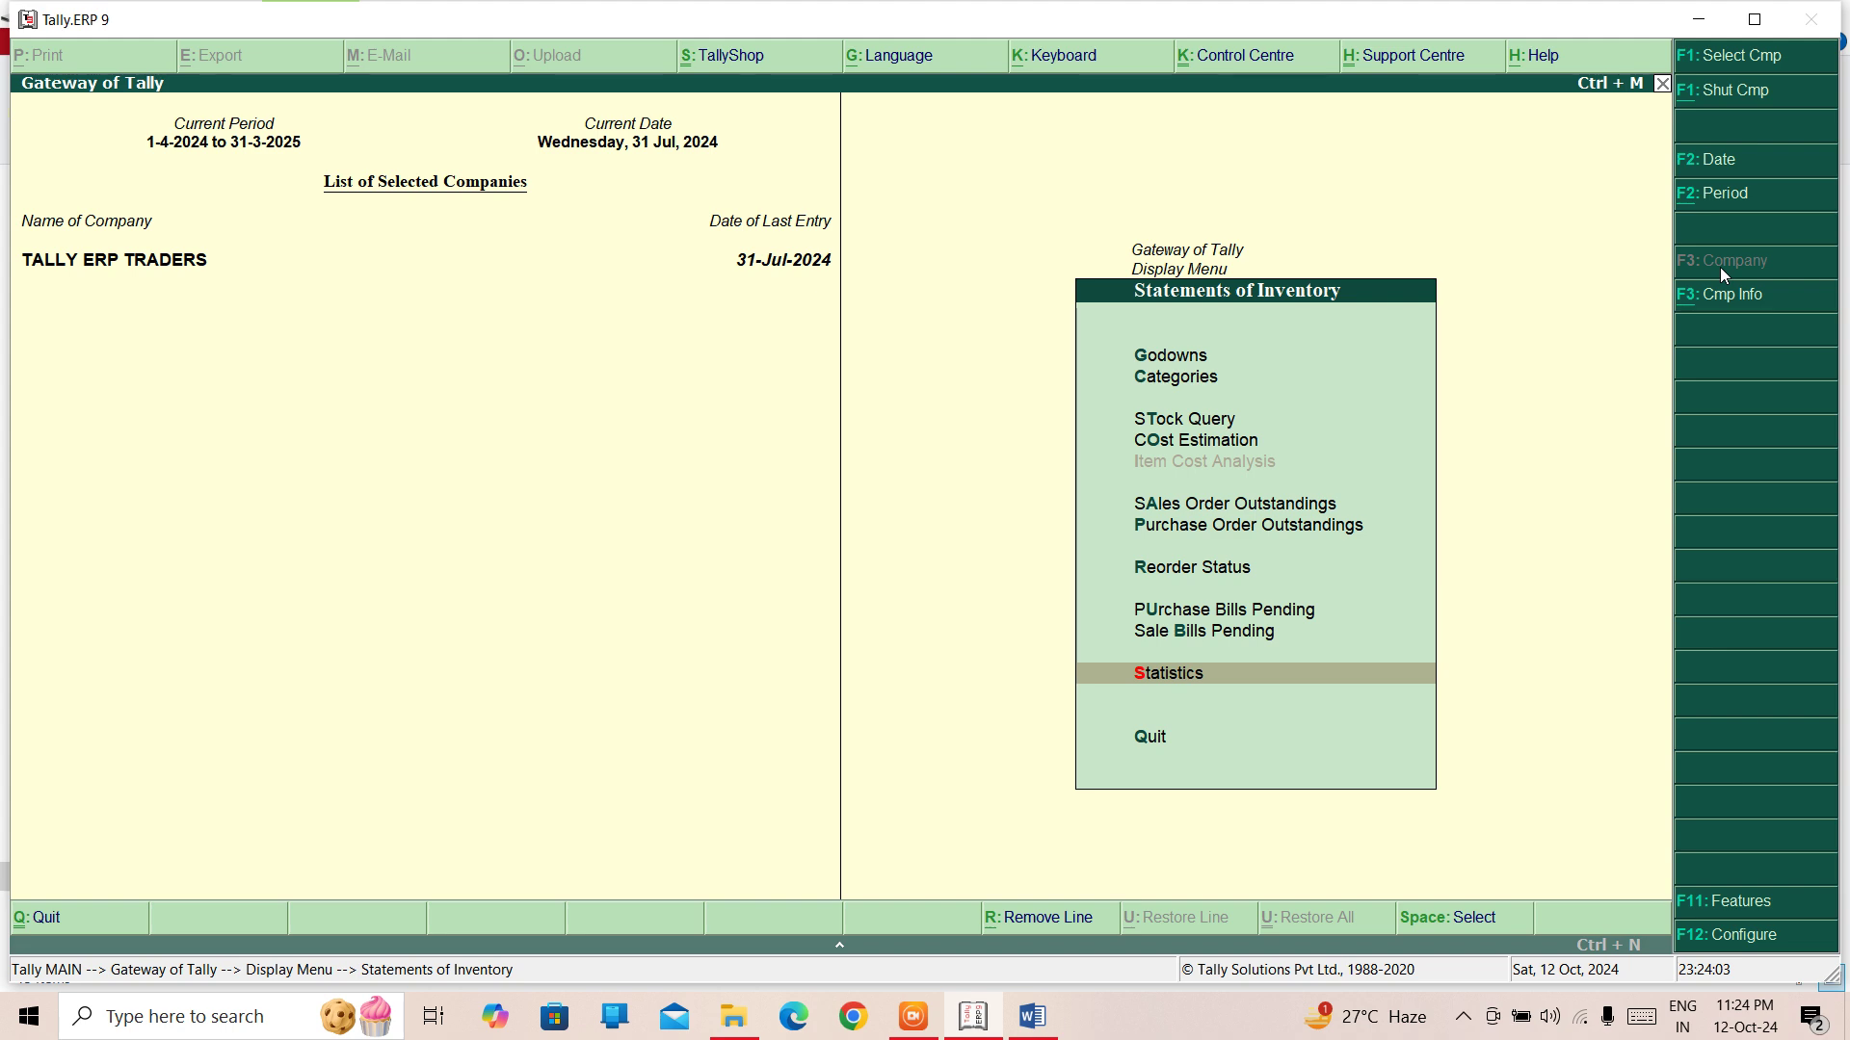
pyautogui.press('Up')
pyautogui.press('Up')
pyautogui.press('Up')
pyautogui.press('Up')
pyautogui.press('Up')
pyautogui.press('Up')
pyautogui.press('Up')
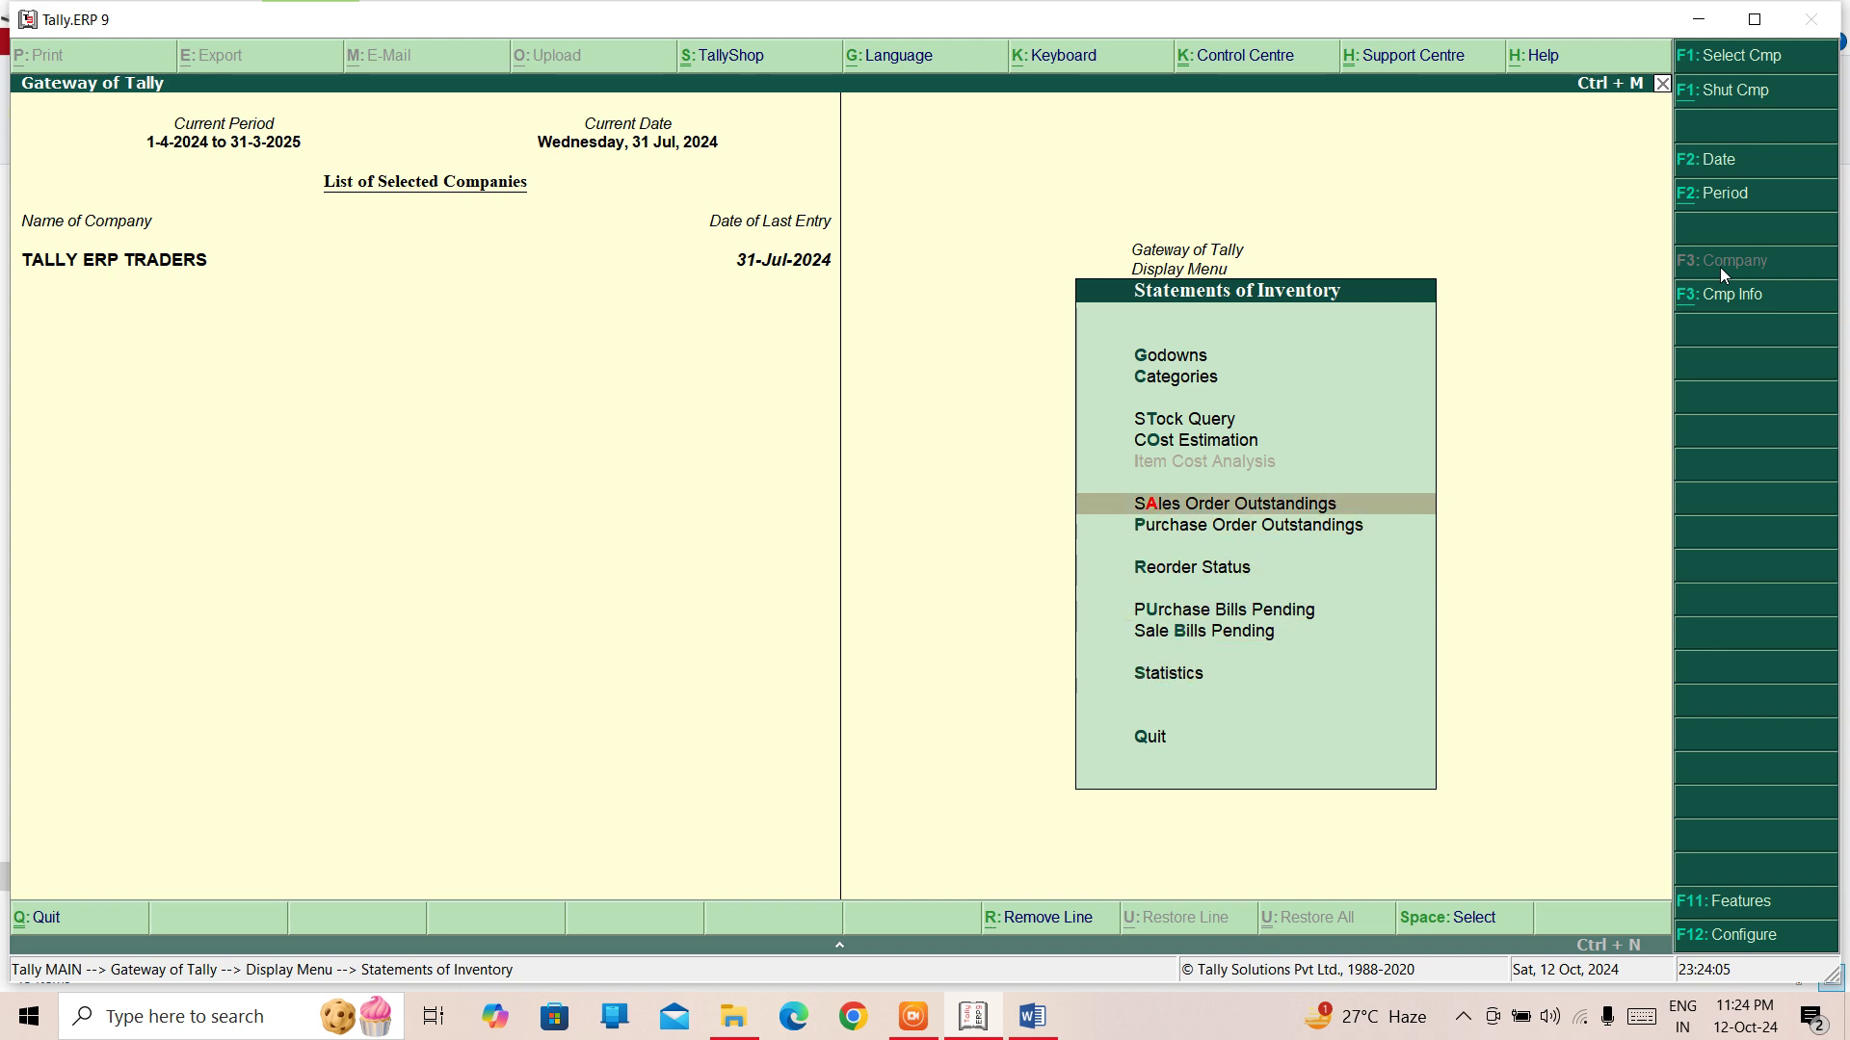
pyautogui.press('Down')
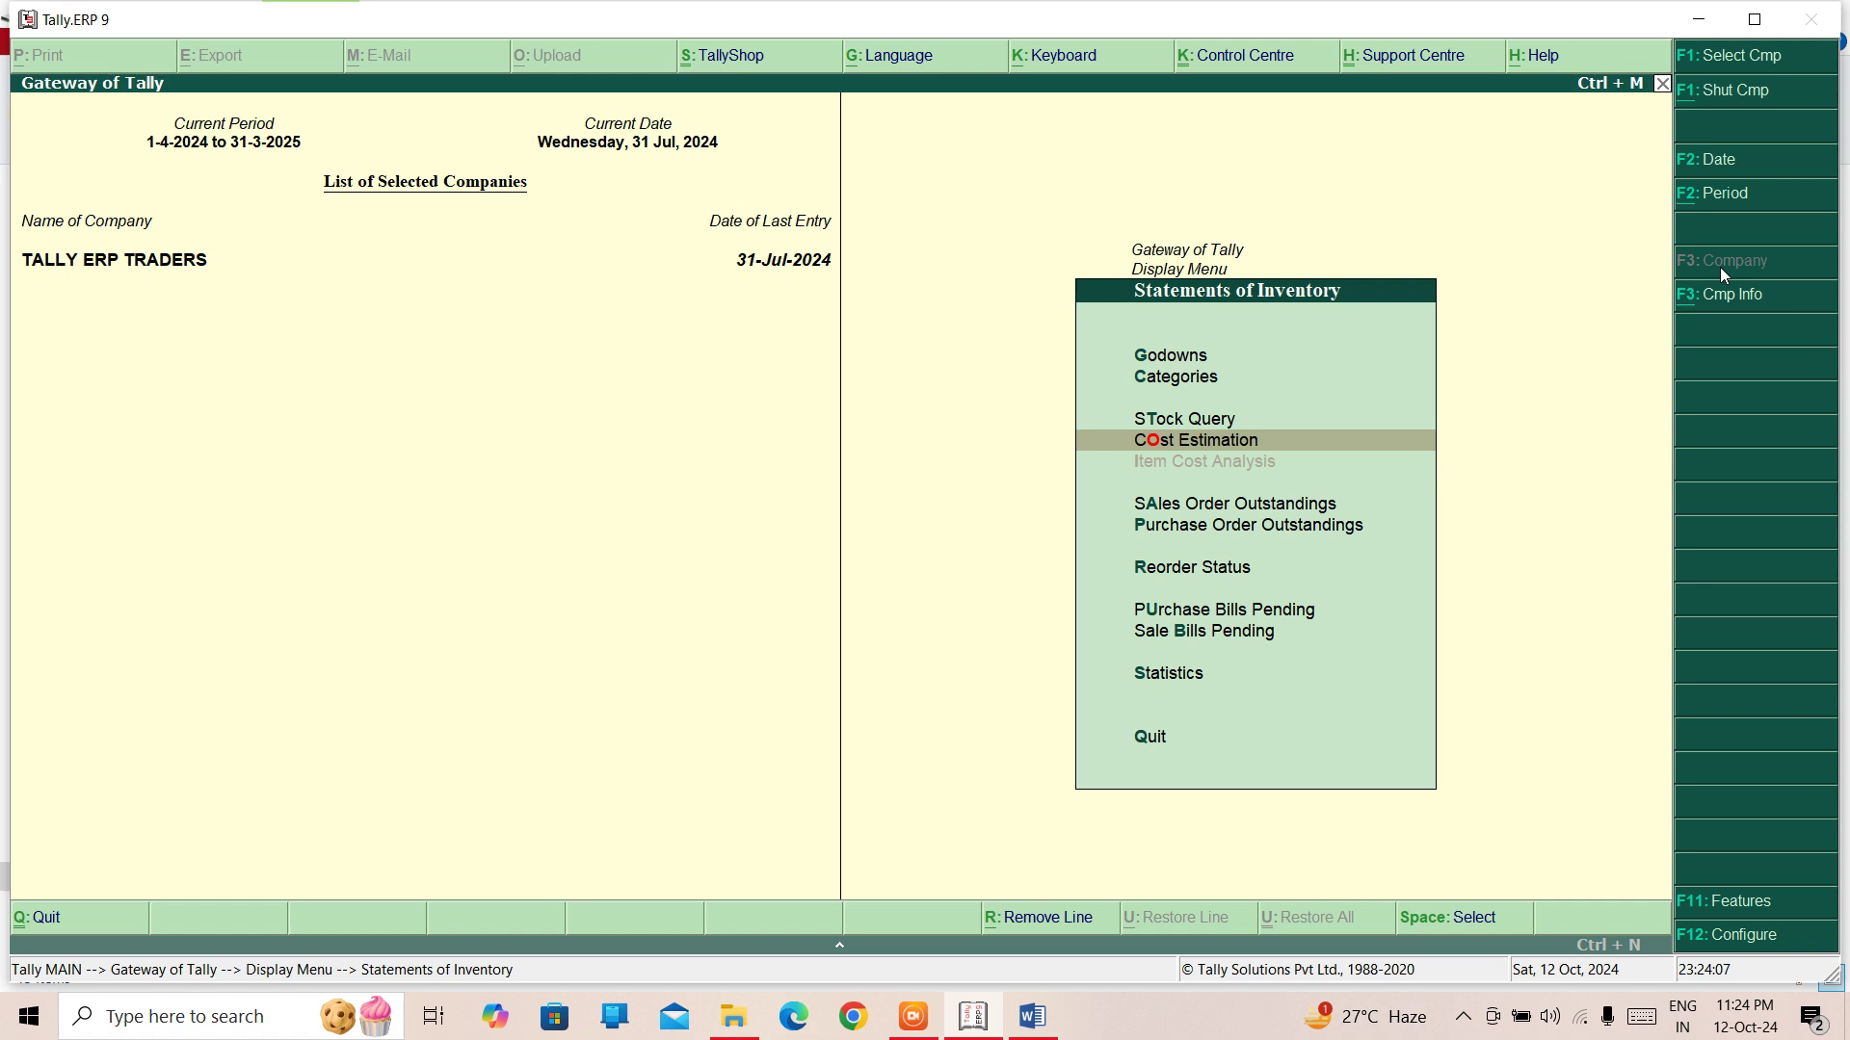
pyautogui.press('Return')
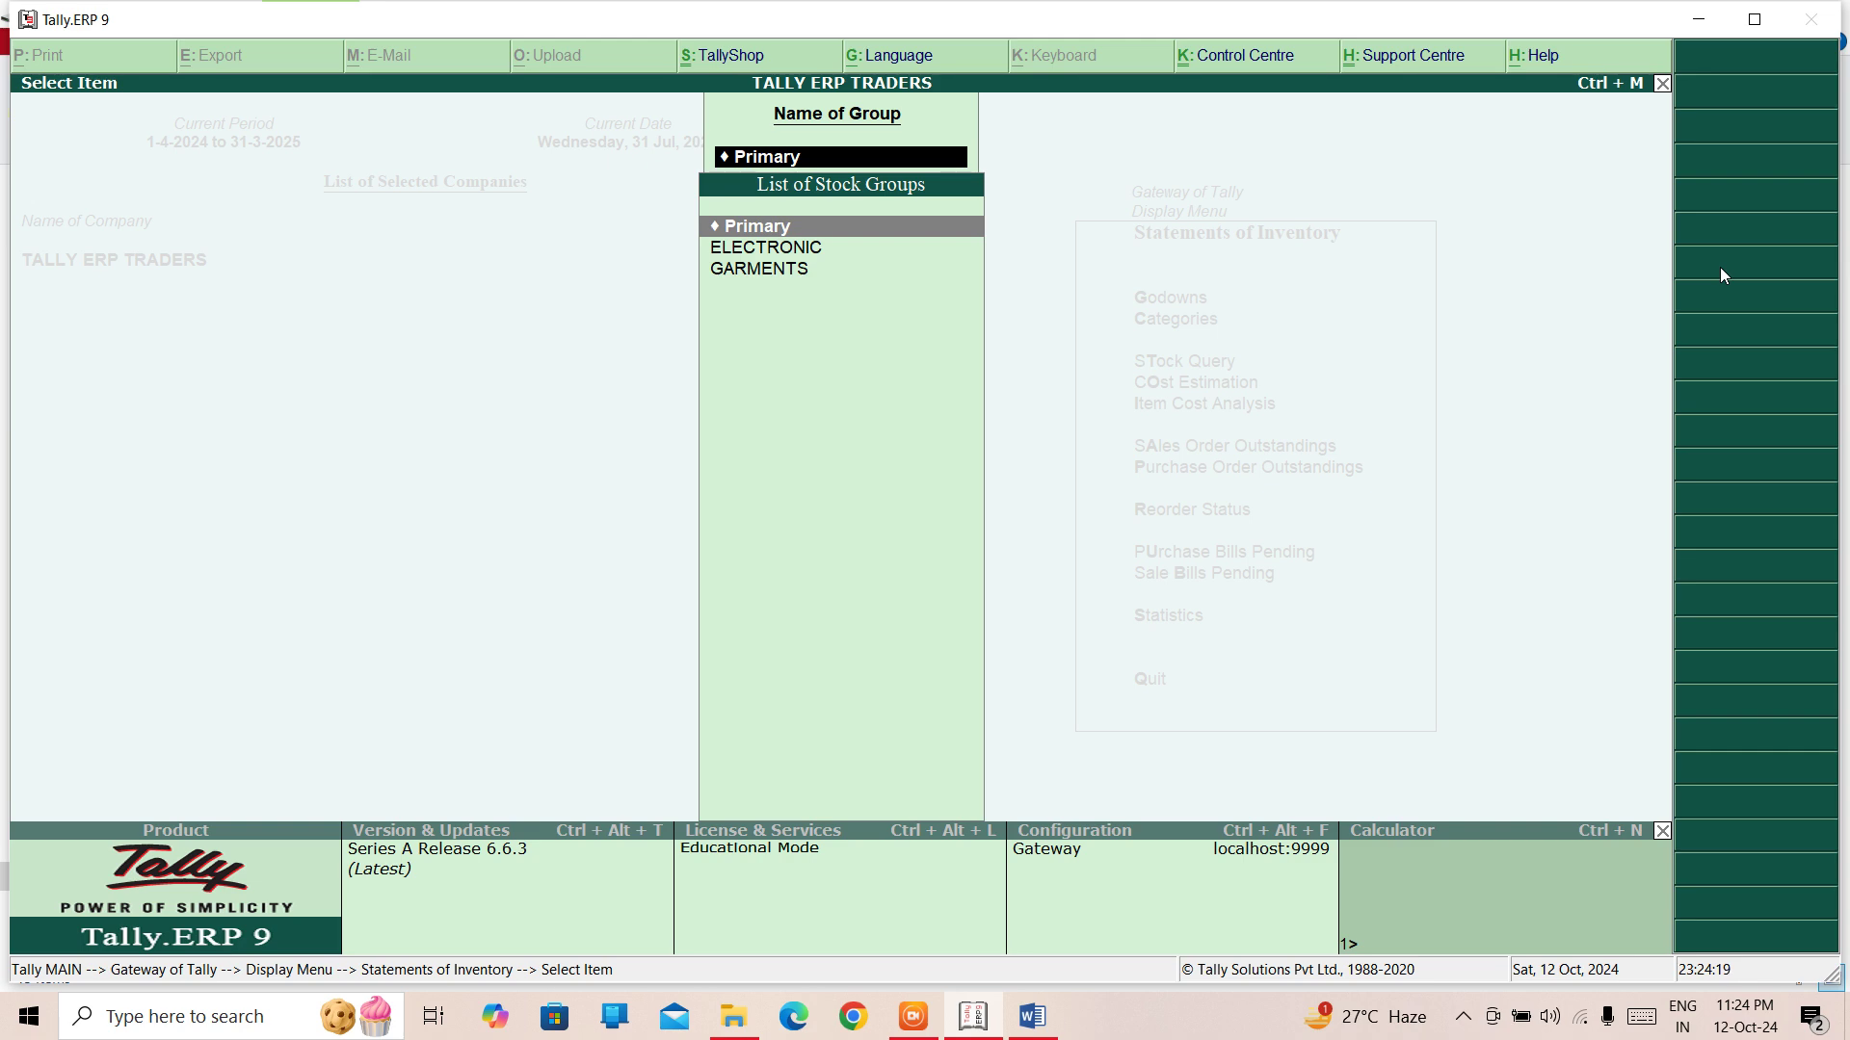
pyautogui.press('Escape')
pyautogui.press('Return')
pyautogui.press('Down')
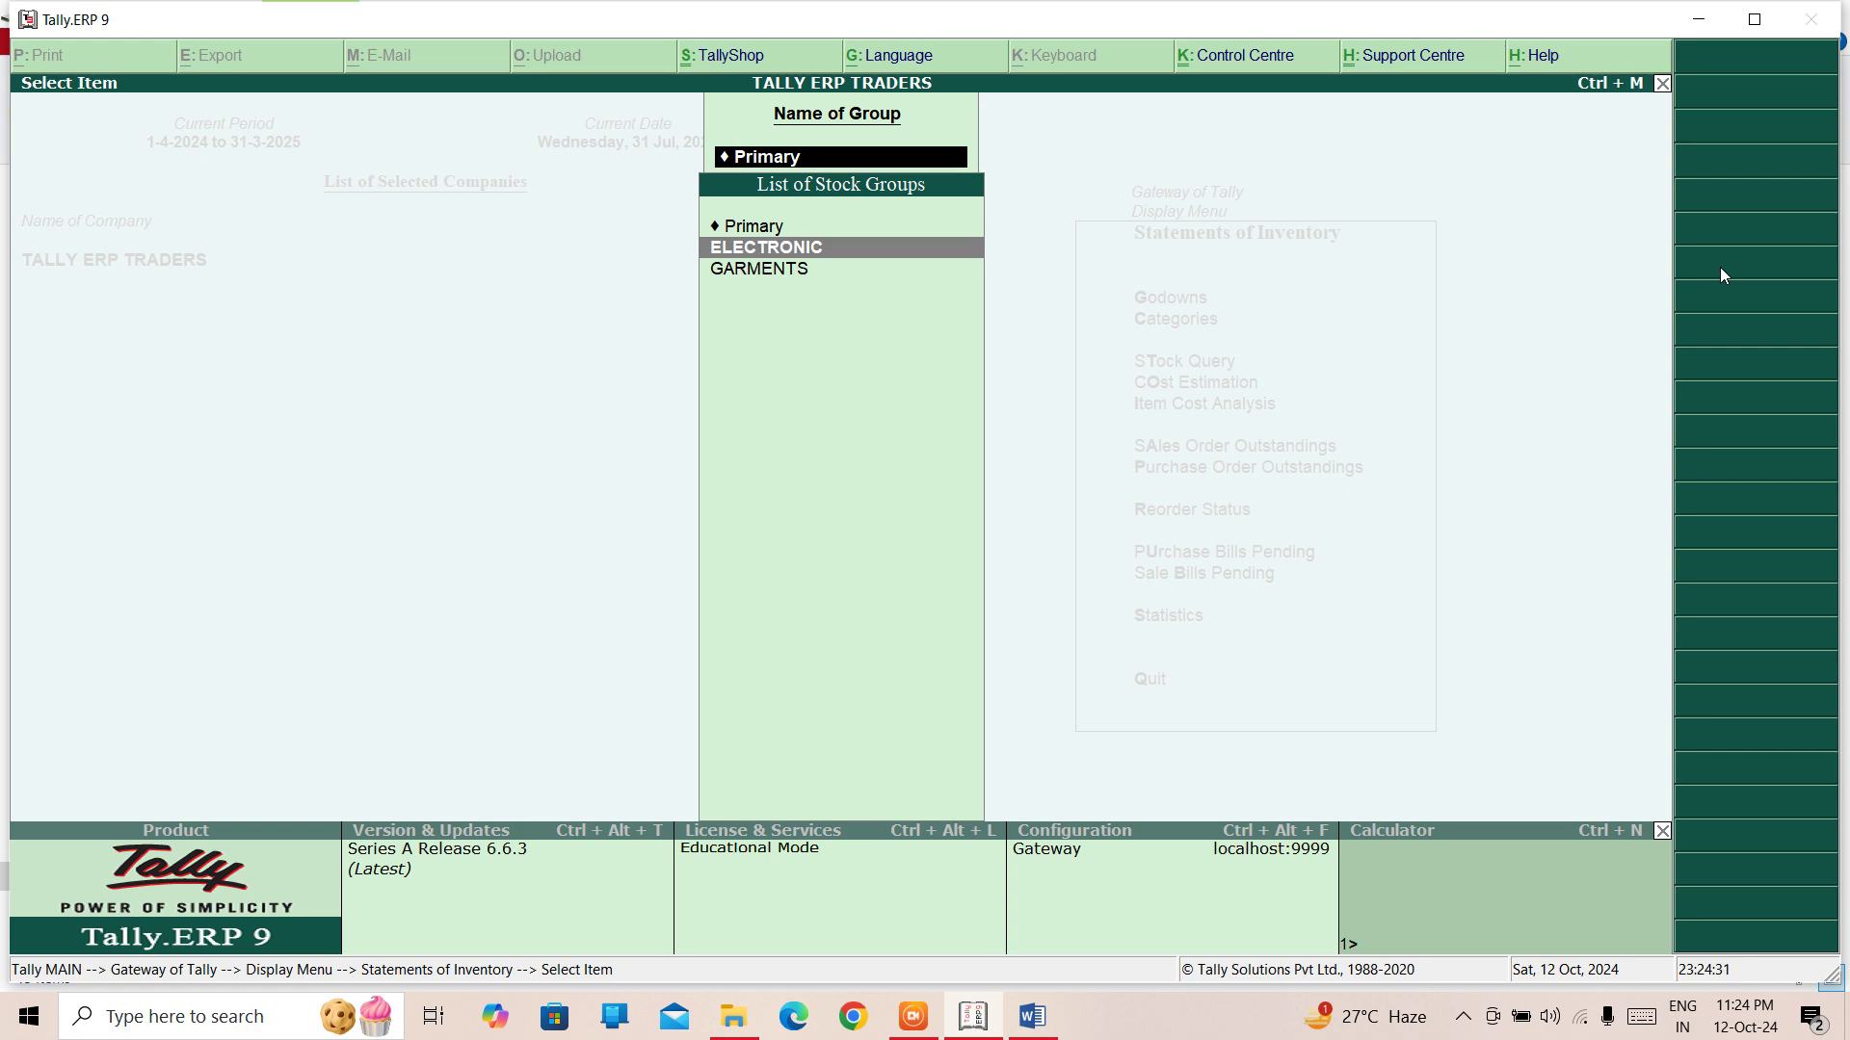
pyautogui.press('Down')
pyautogui.press('Return')
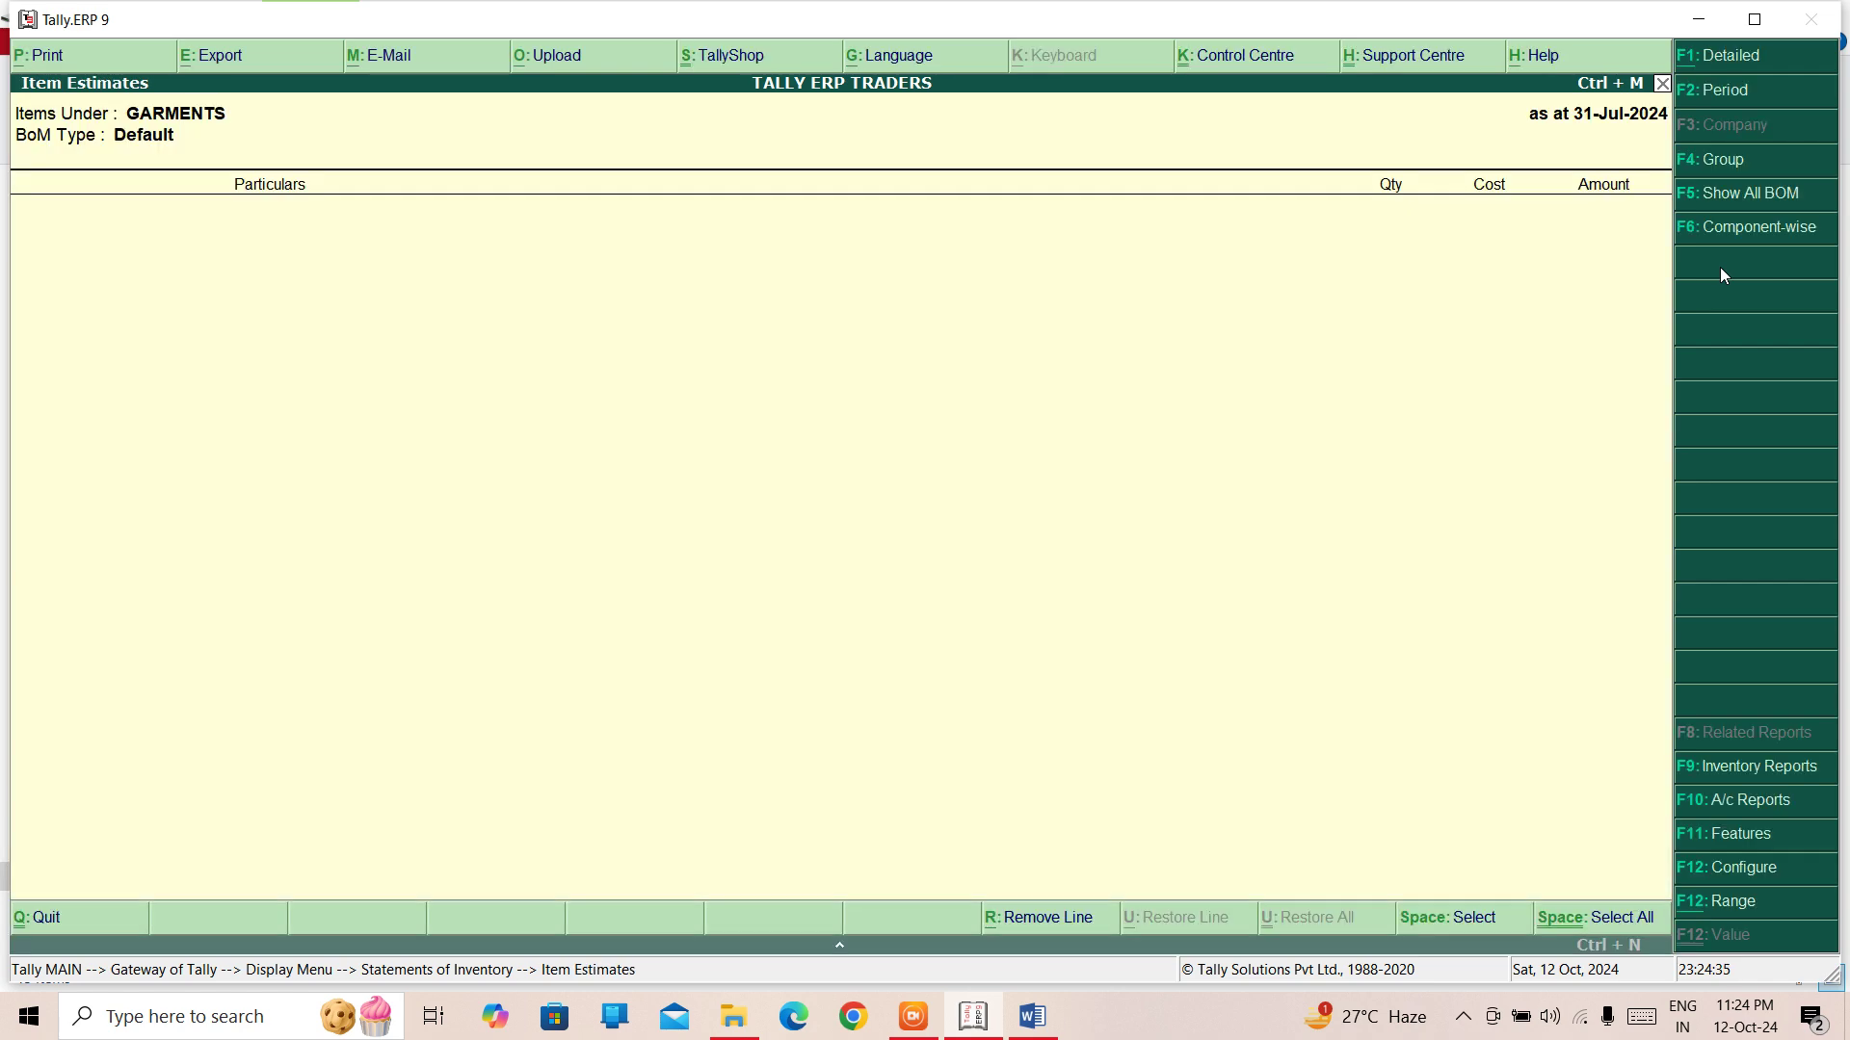
# Step: Set the item estimates period from 1-4-2024 to 31-3-25
pyautogui.press('F2')
pyautogui.press('Return')
pyautogui.write('31')
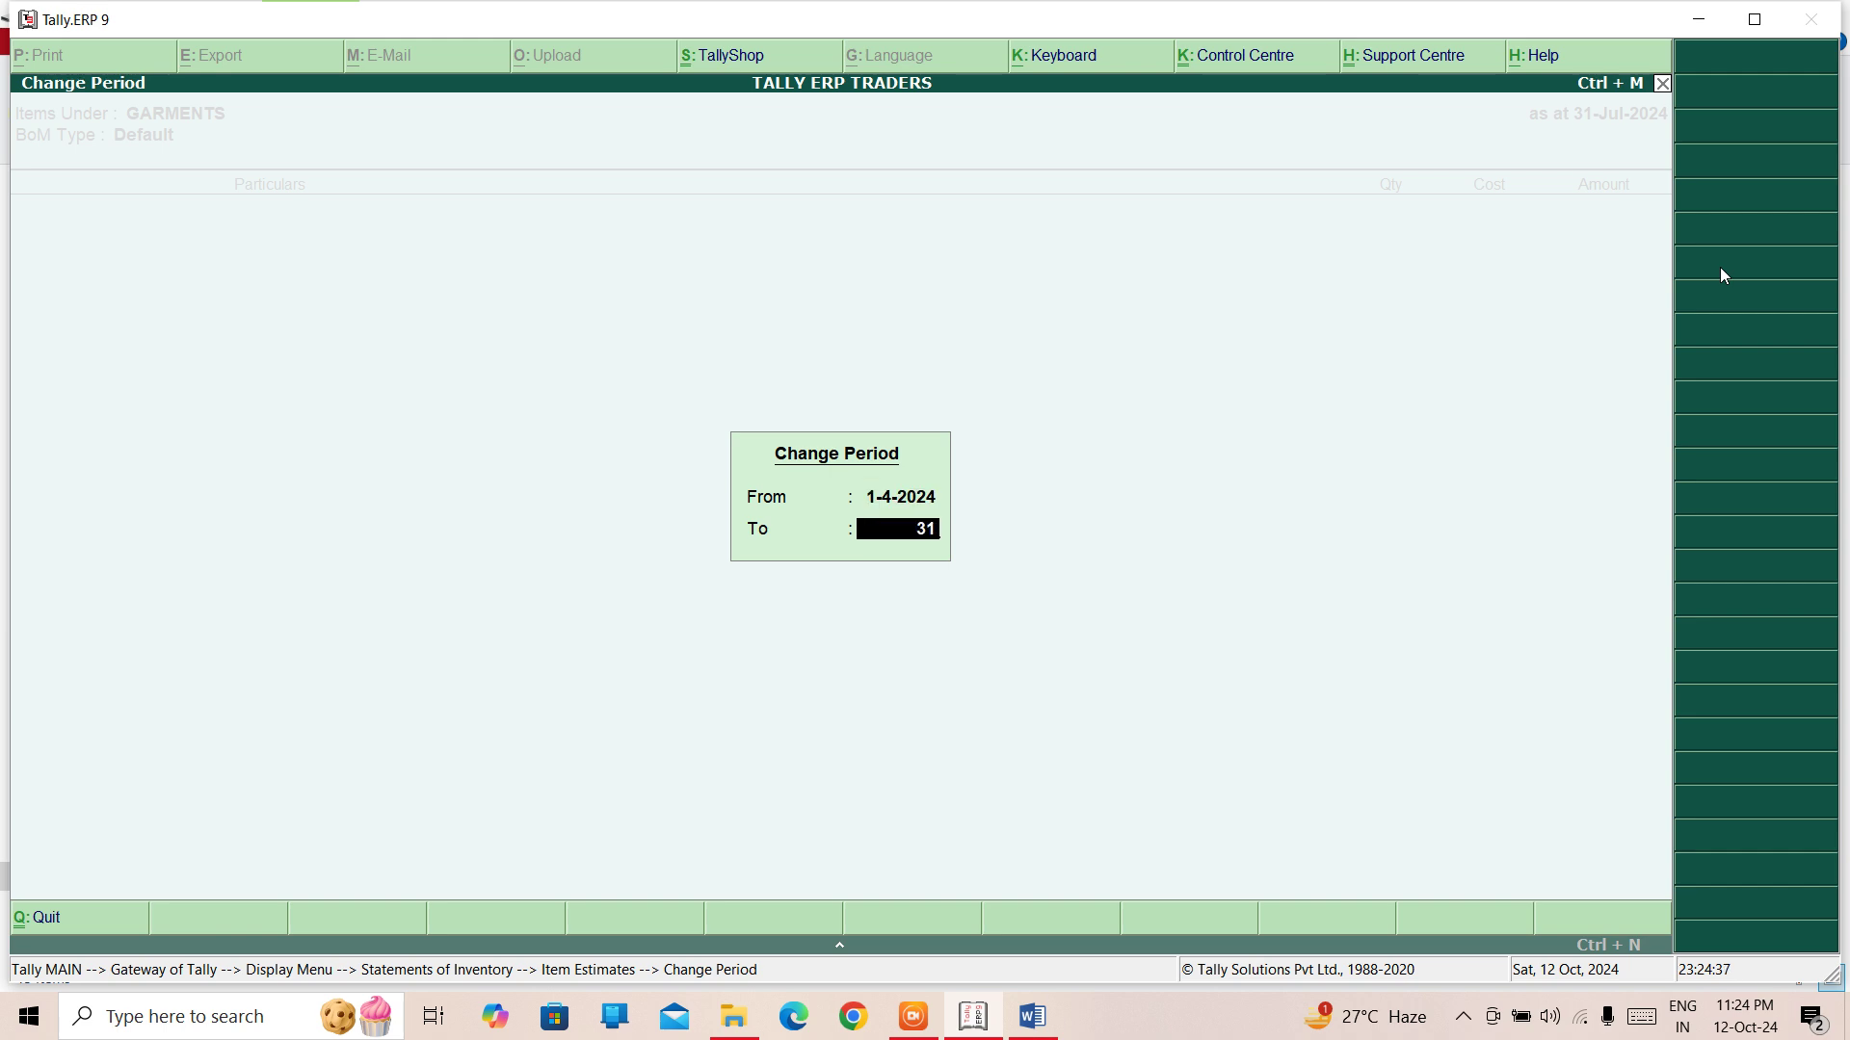
pyautogui.write('-3-25')
pyautogui.press('Return')
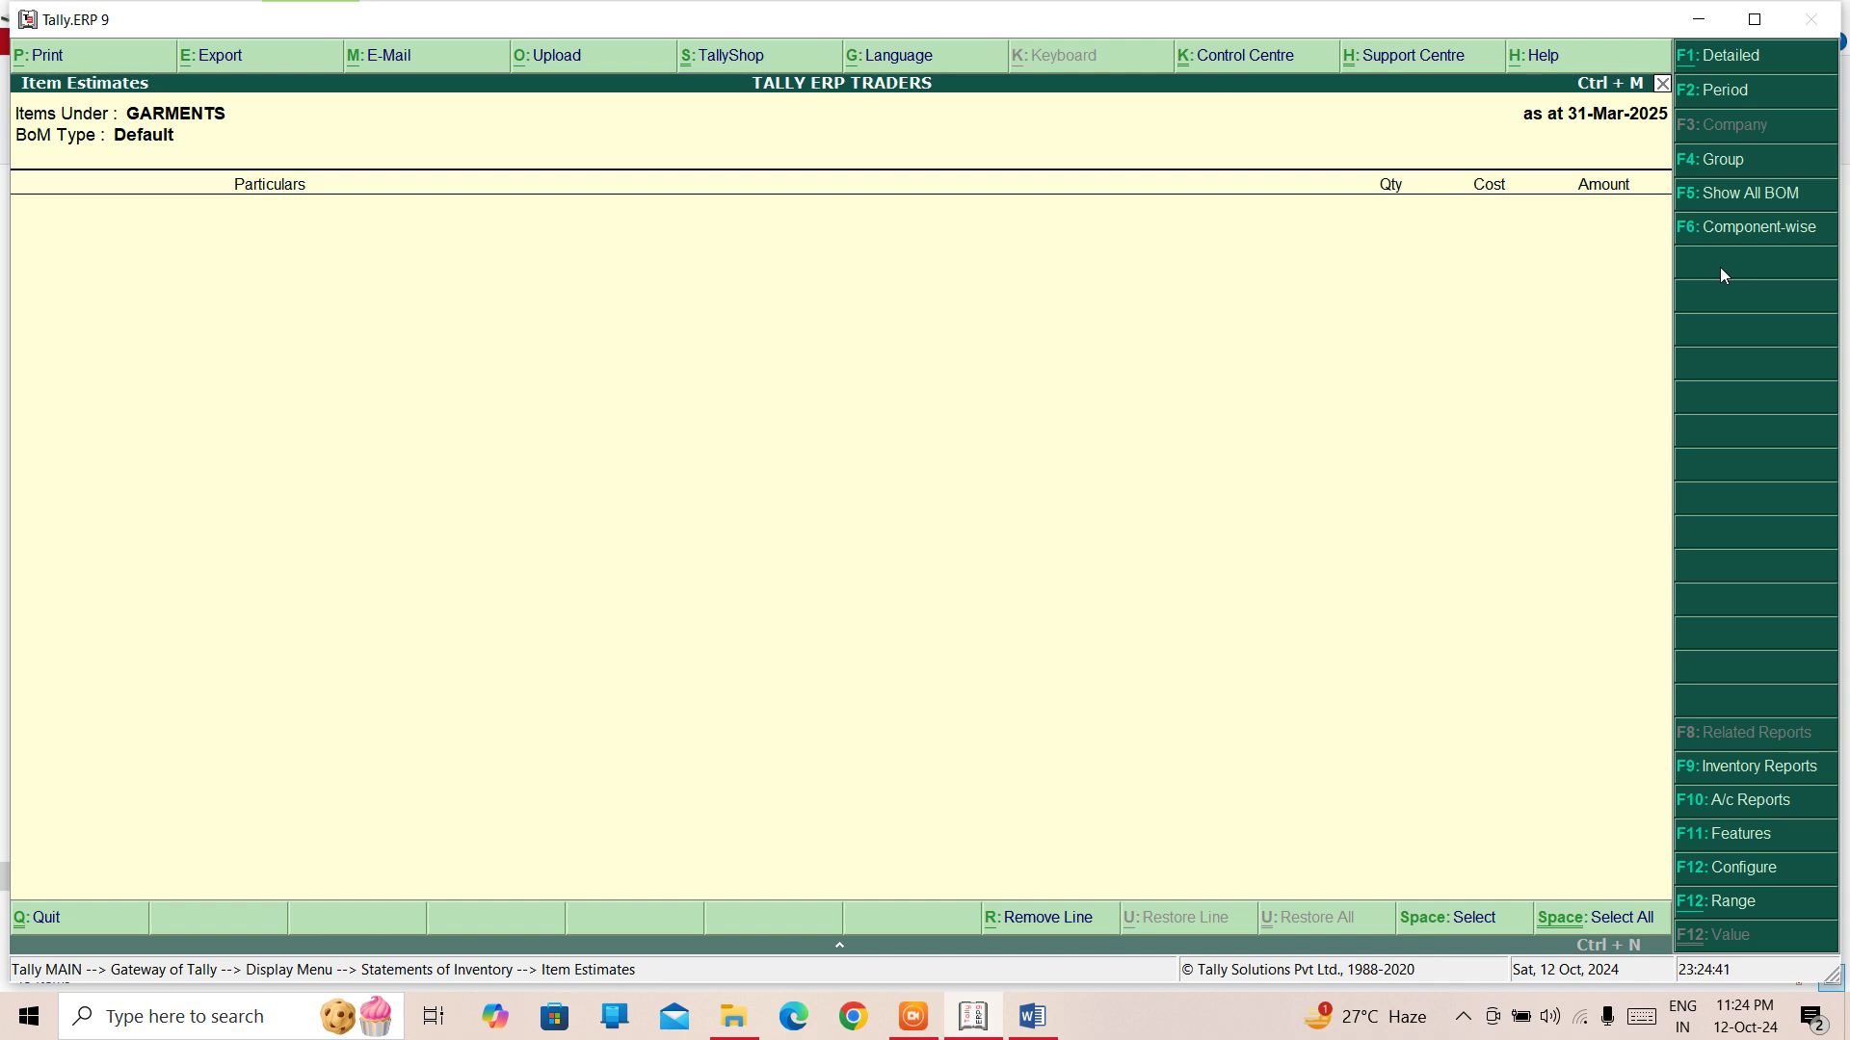
# Step: Show all bills of materials in the item estimates, and return to the Display Menu
pyautogui.click(1724, 198)
pyautogui.press('Escape')
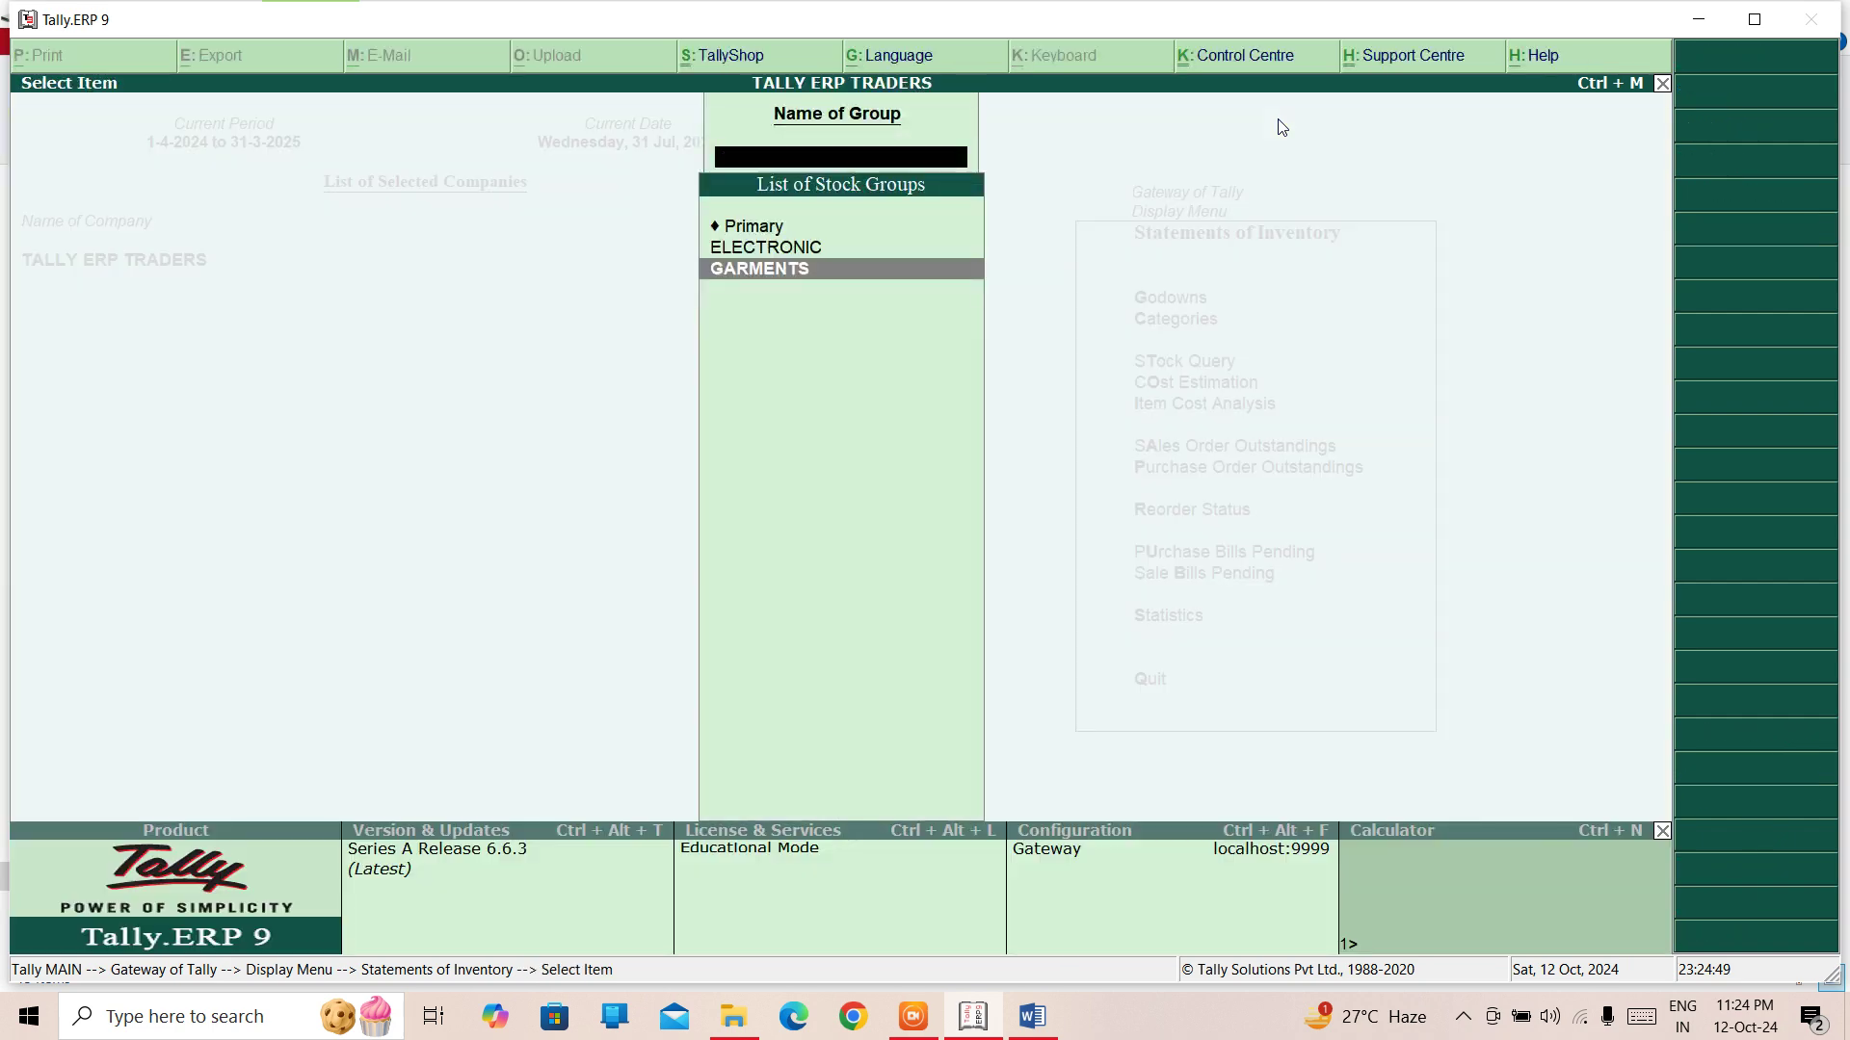
pyautogui.press('Escape')
pyautogui.press('Escape')
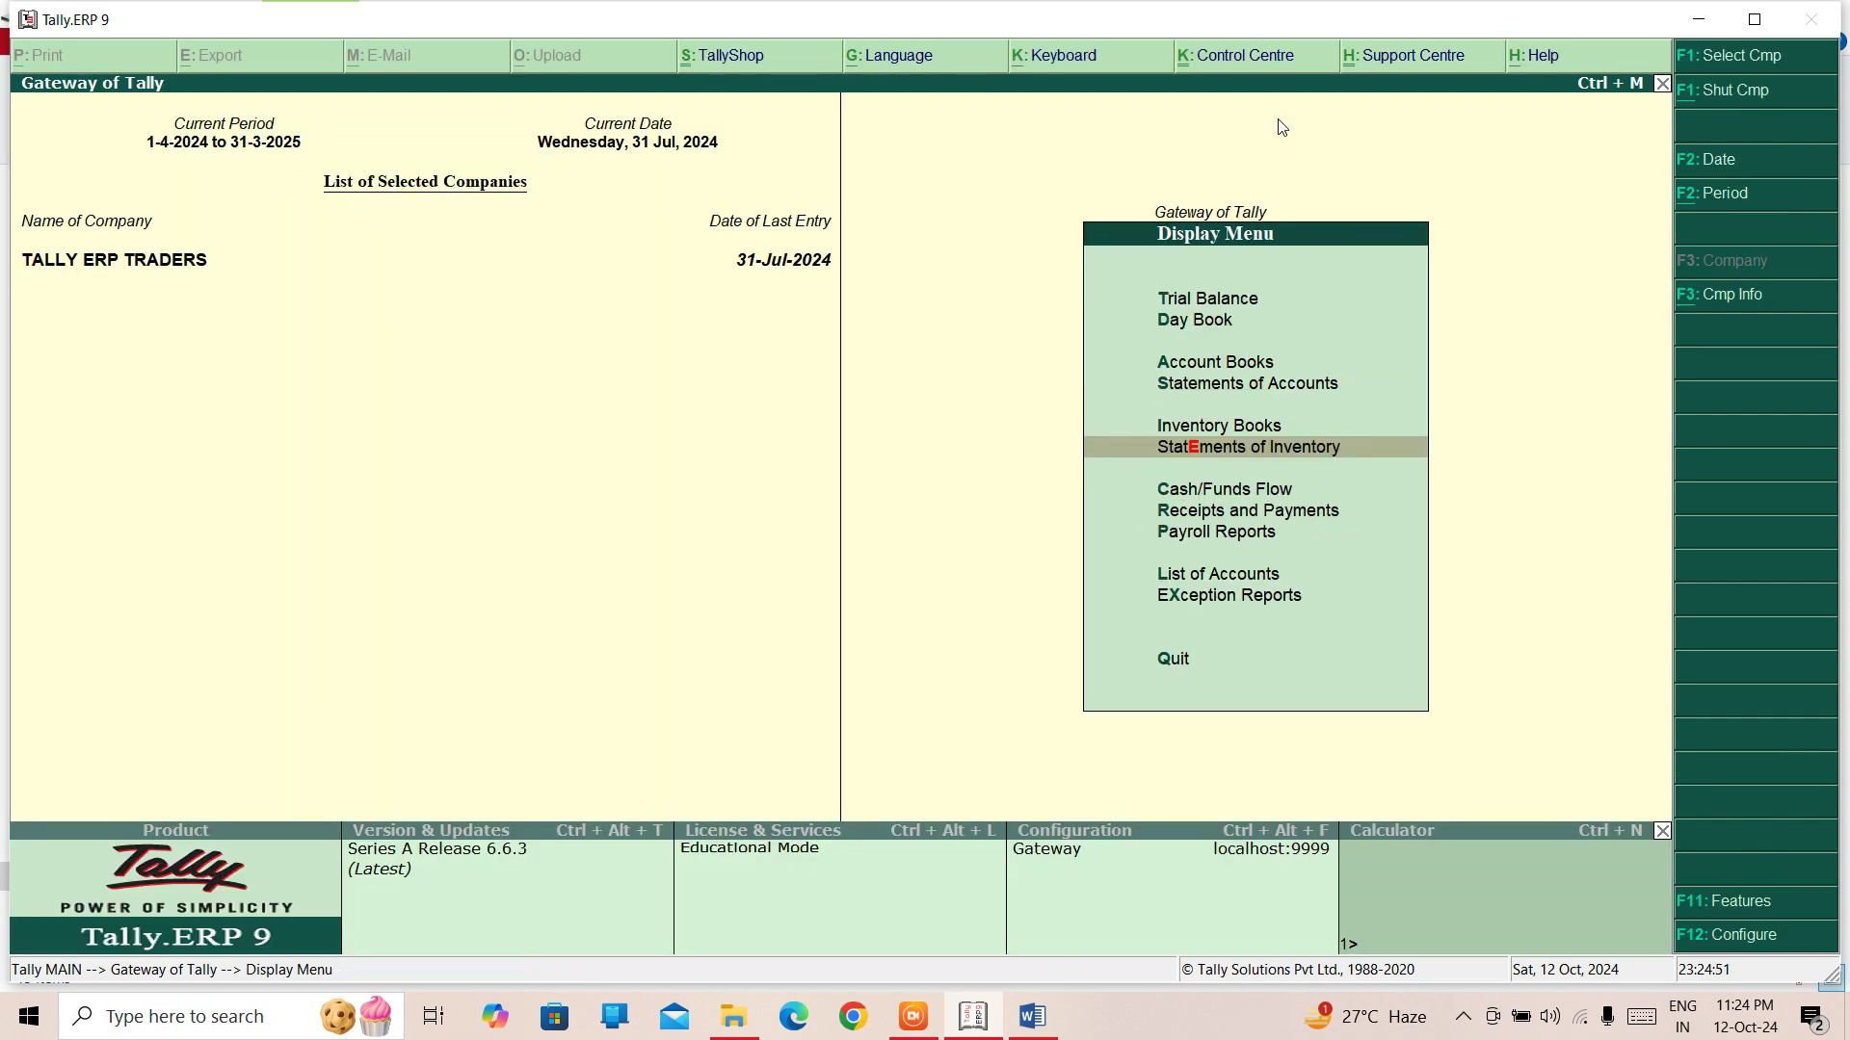
# Step: Load the company ABC TRADERS, and return to Statements of Inventory in the Display Menu
pyautogui.hotkey('alt', 'F3')
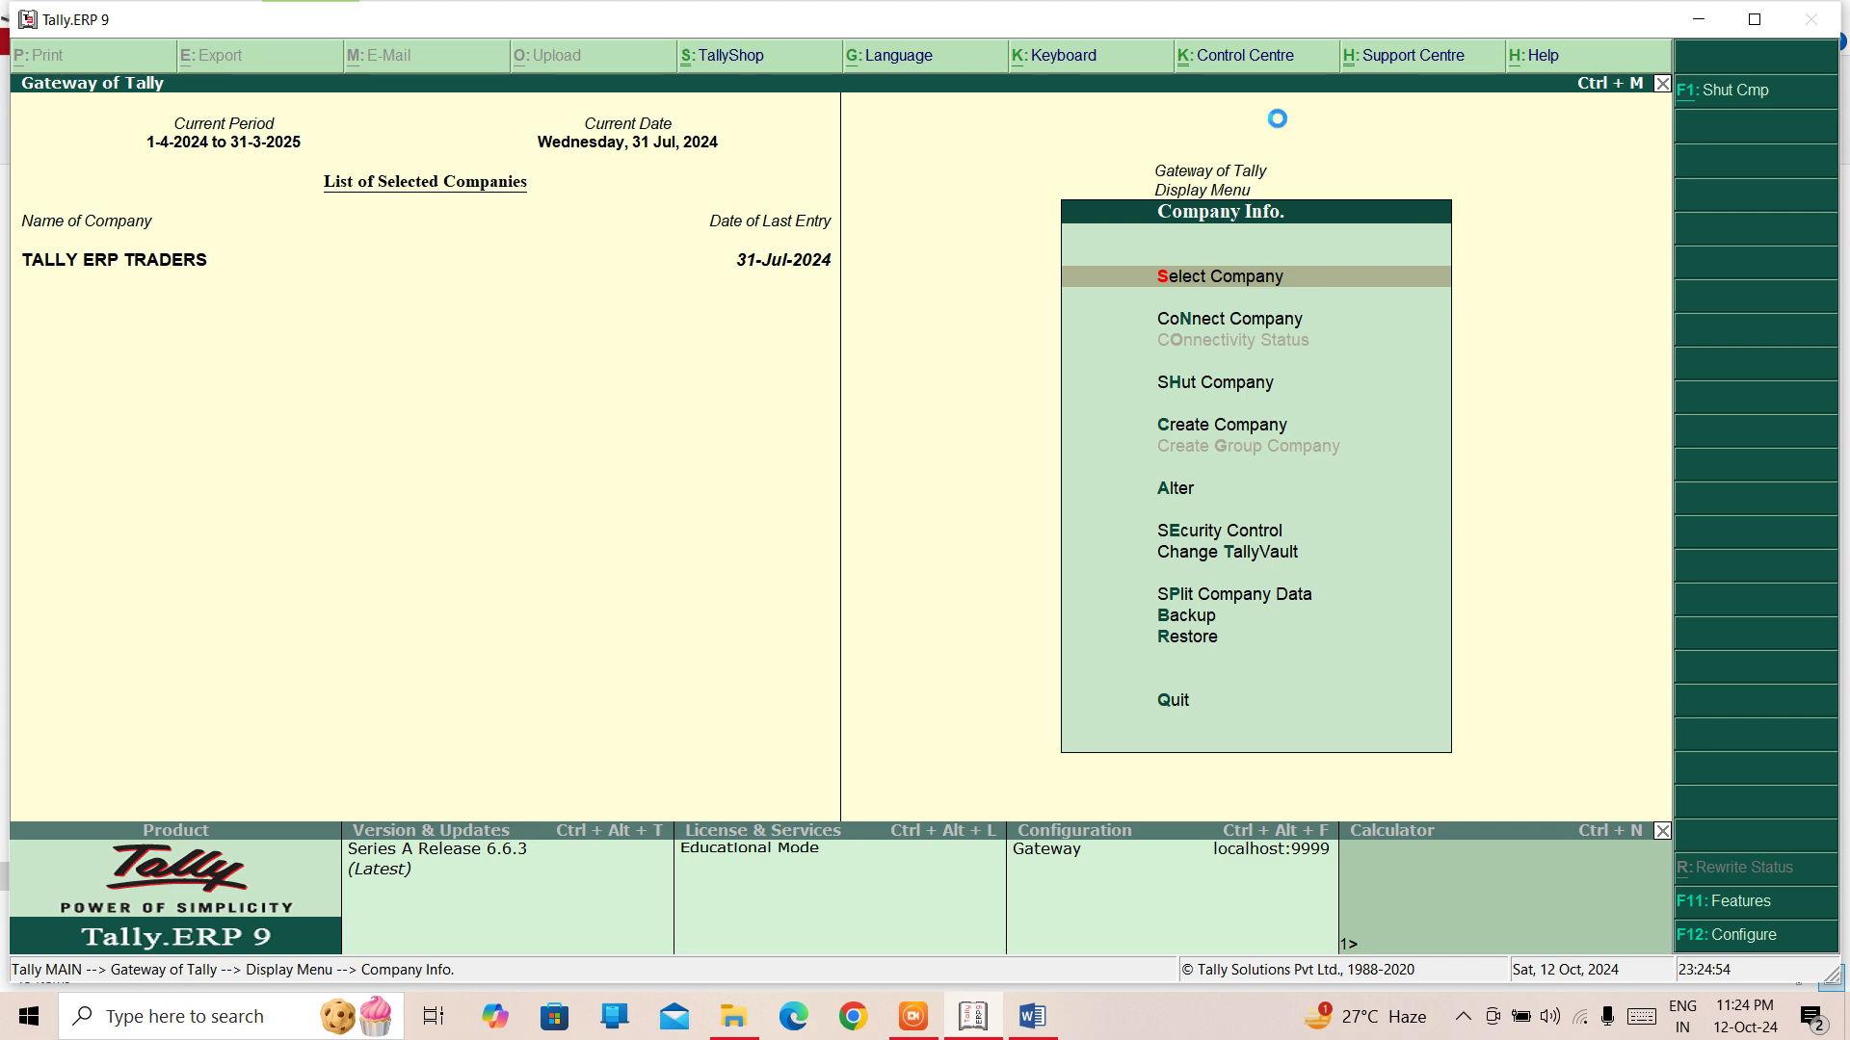
pyautogui.press('Return')
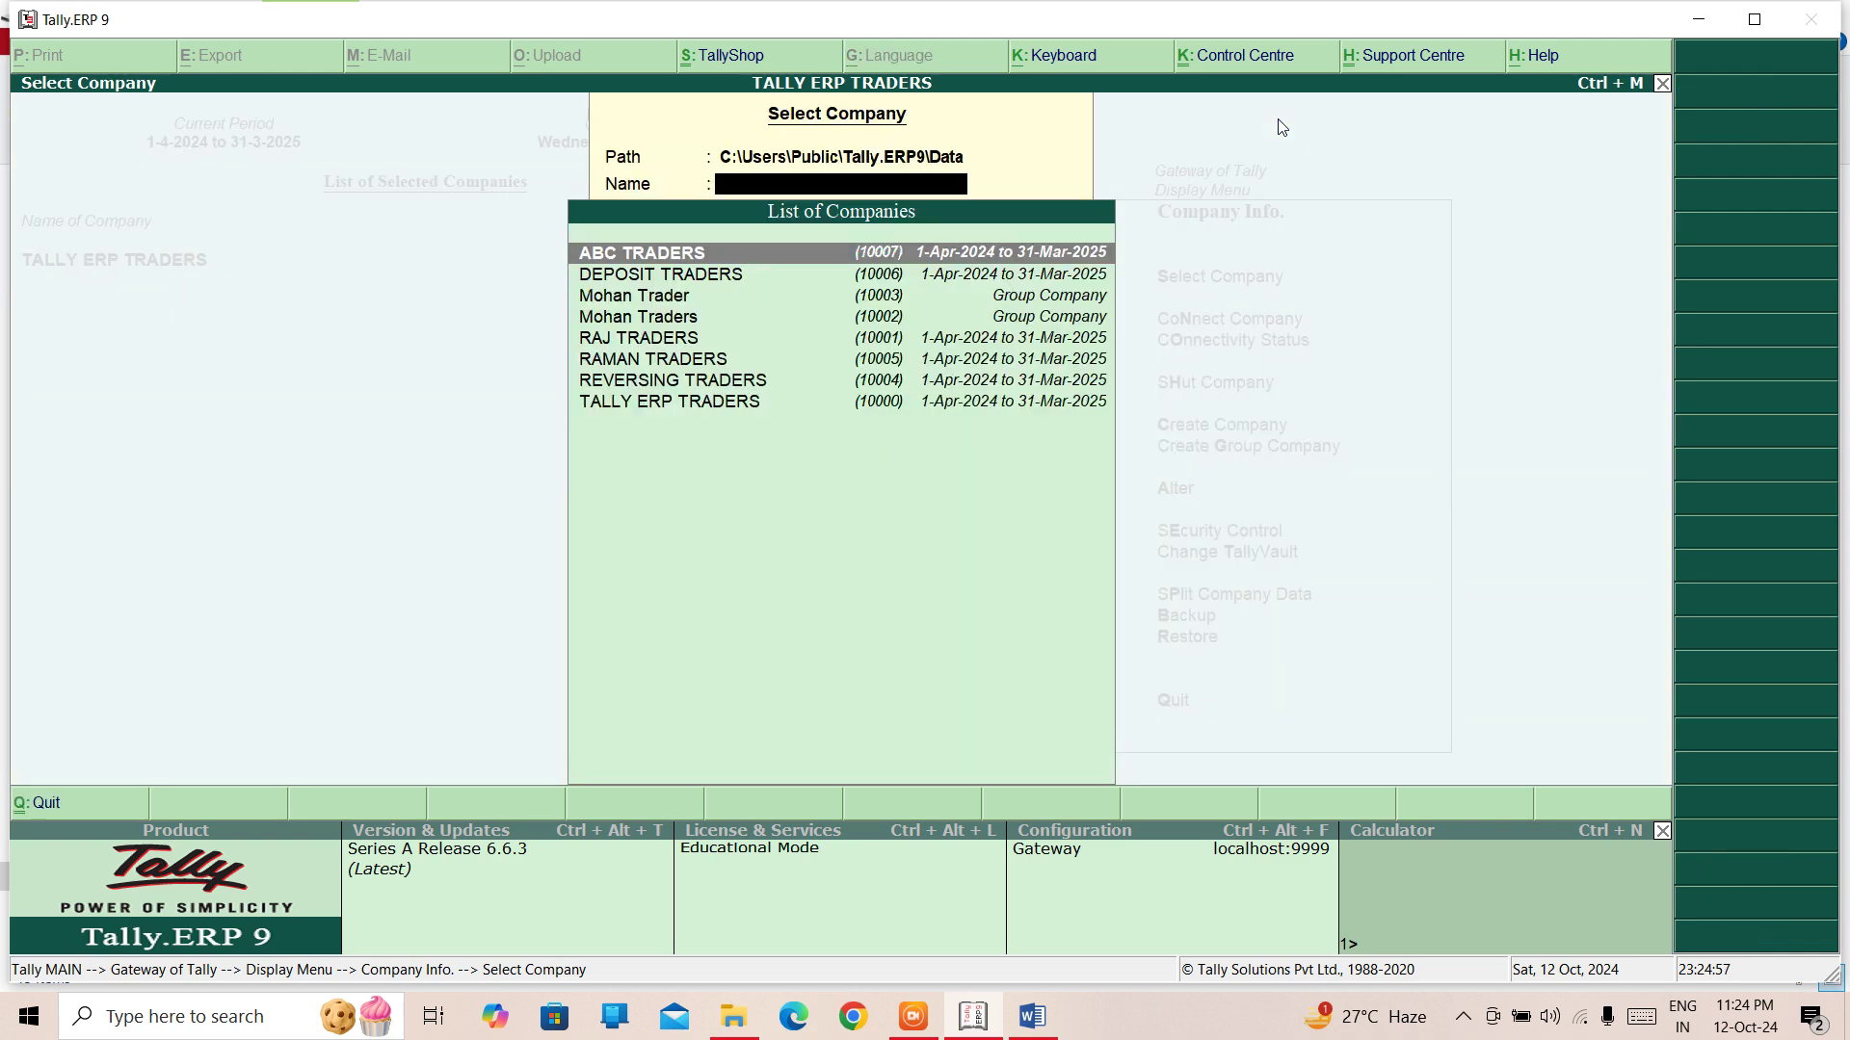
pyautogui.press('Return')
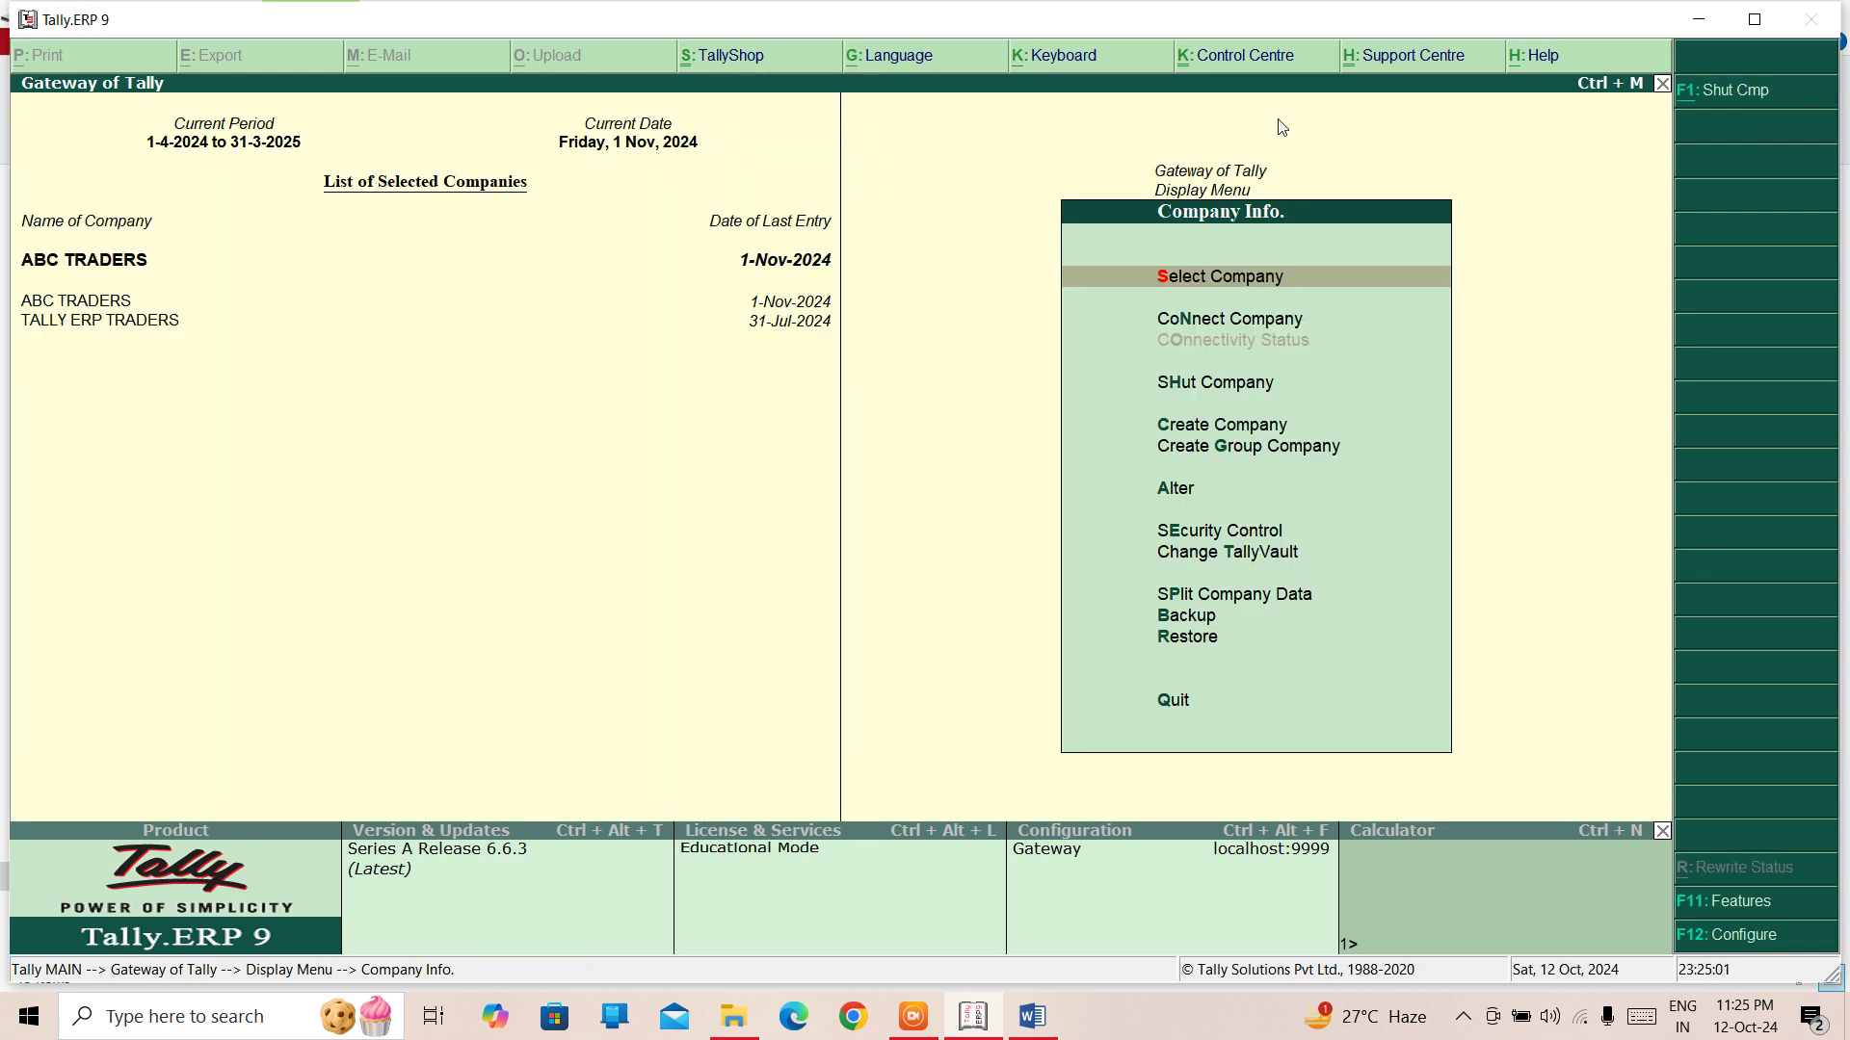
pyautogui.press('Escape')
pyautogui.press('Down')
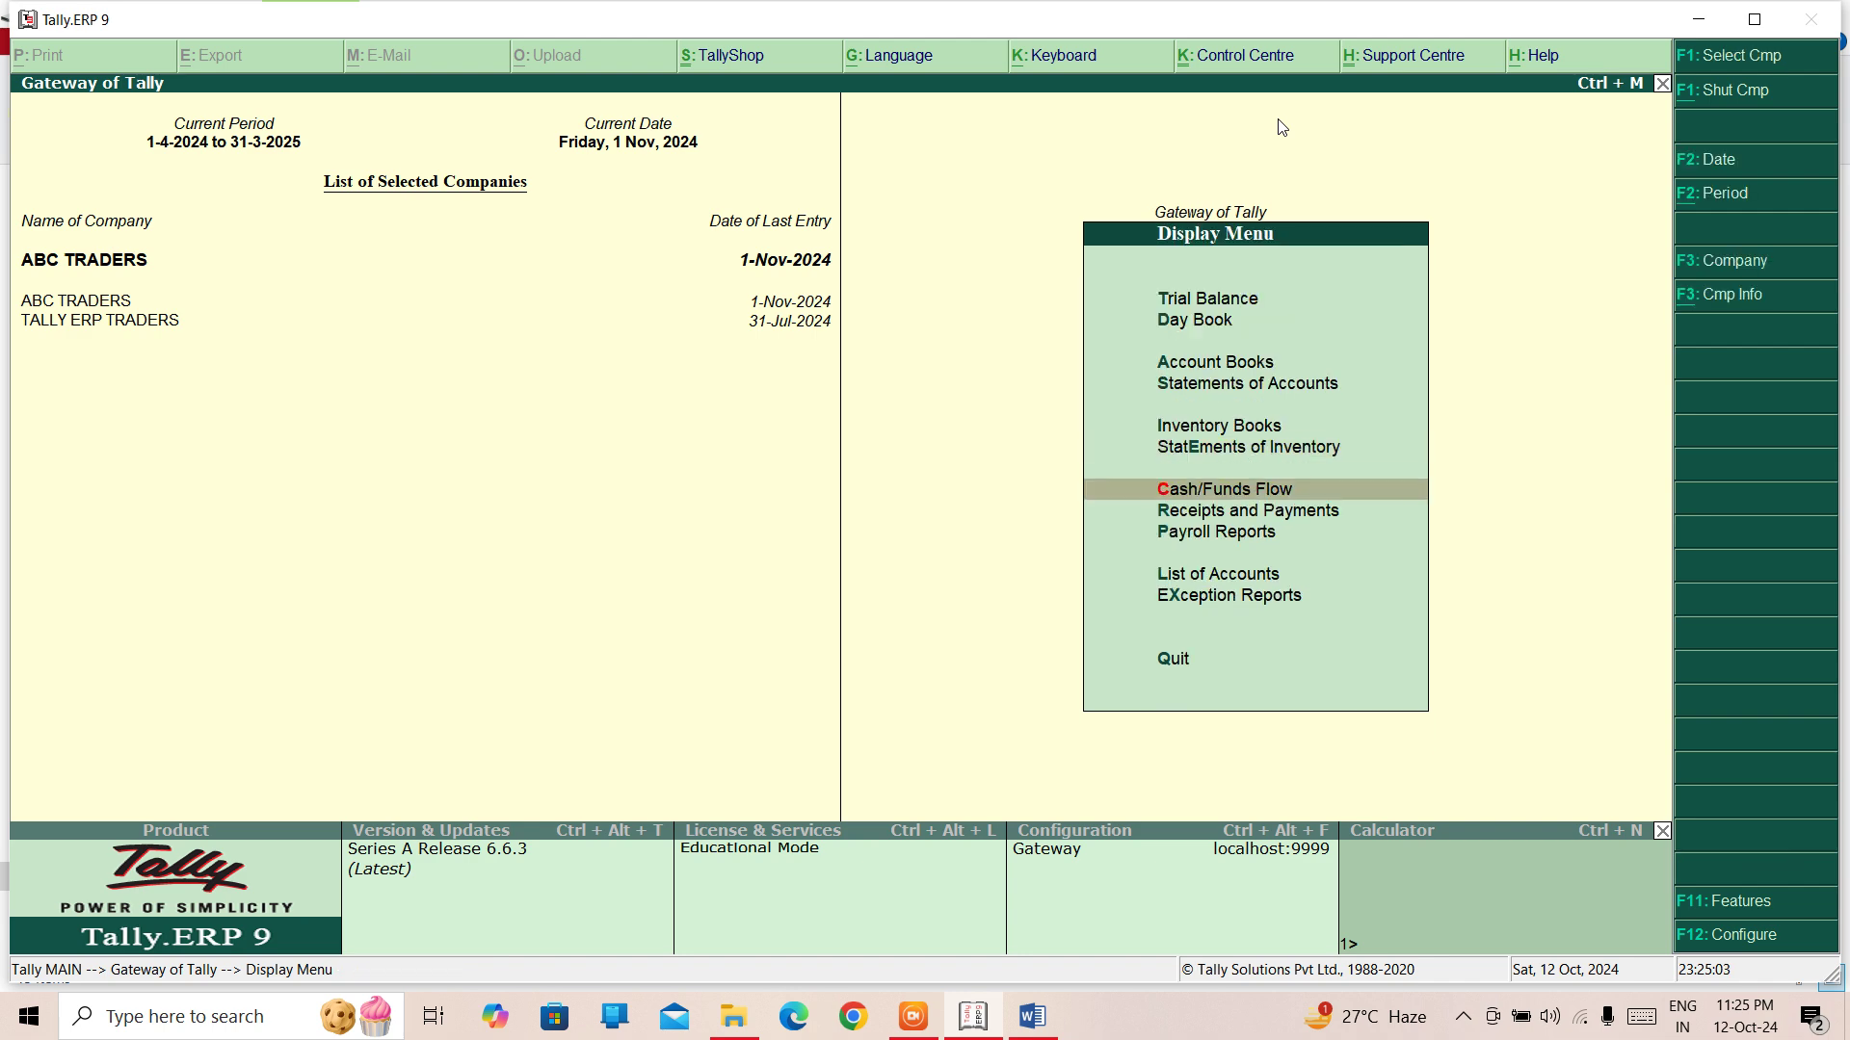
pyautogui.press('Up')
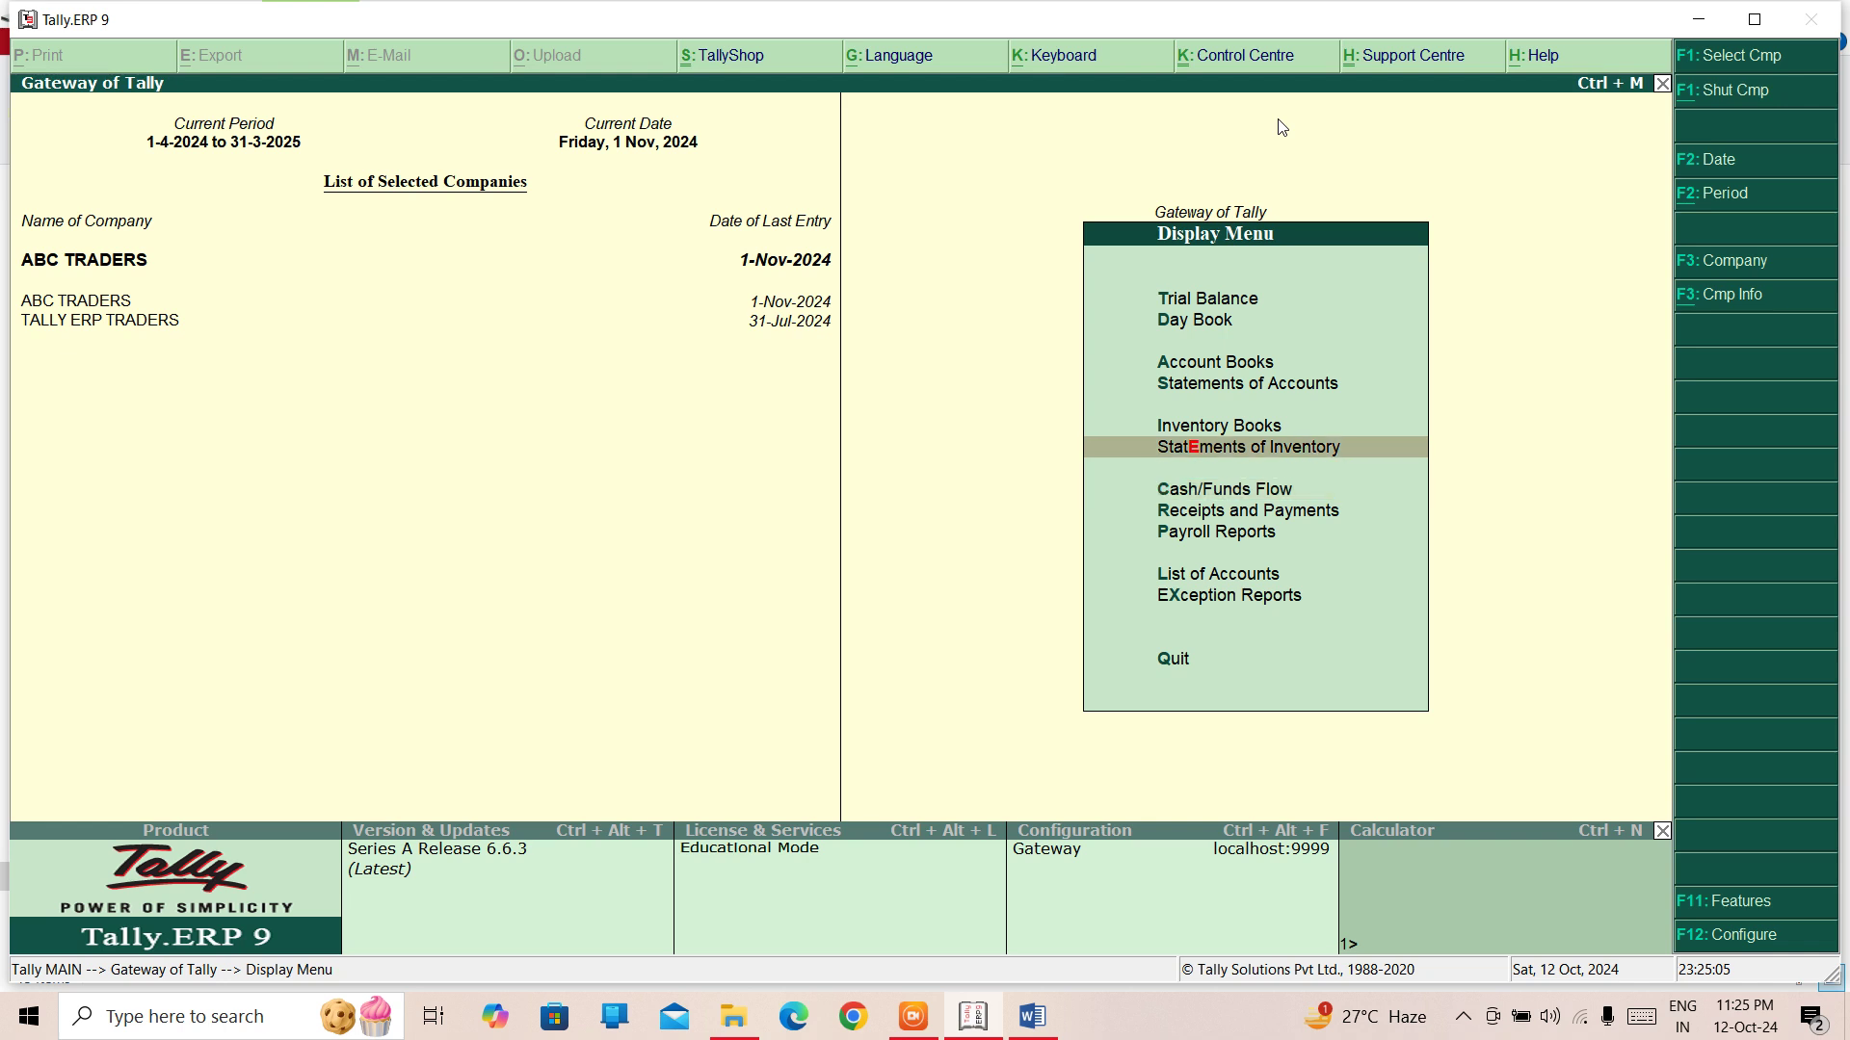
# Step: Open the Cost Estimation report from Statements of Inventory for the LAPTOP stock group
pyautogui.press('Return')
pyautogui.press('Down')
pyautogui.press('Down')
pyautogui.press('Down')
pyautogui.press('Return')
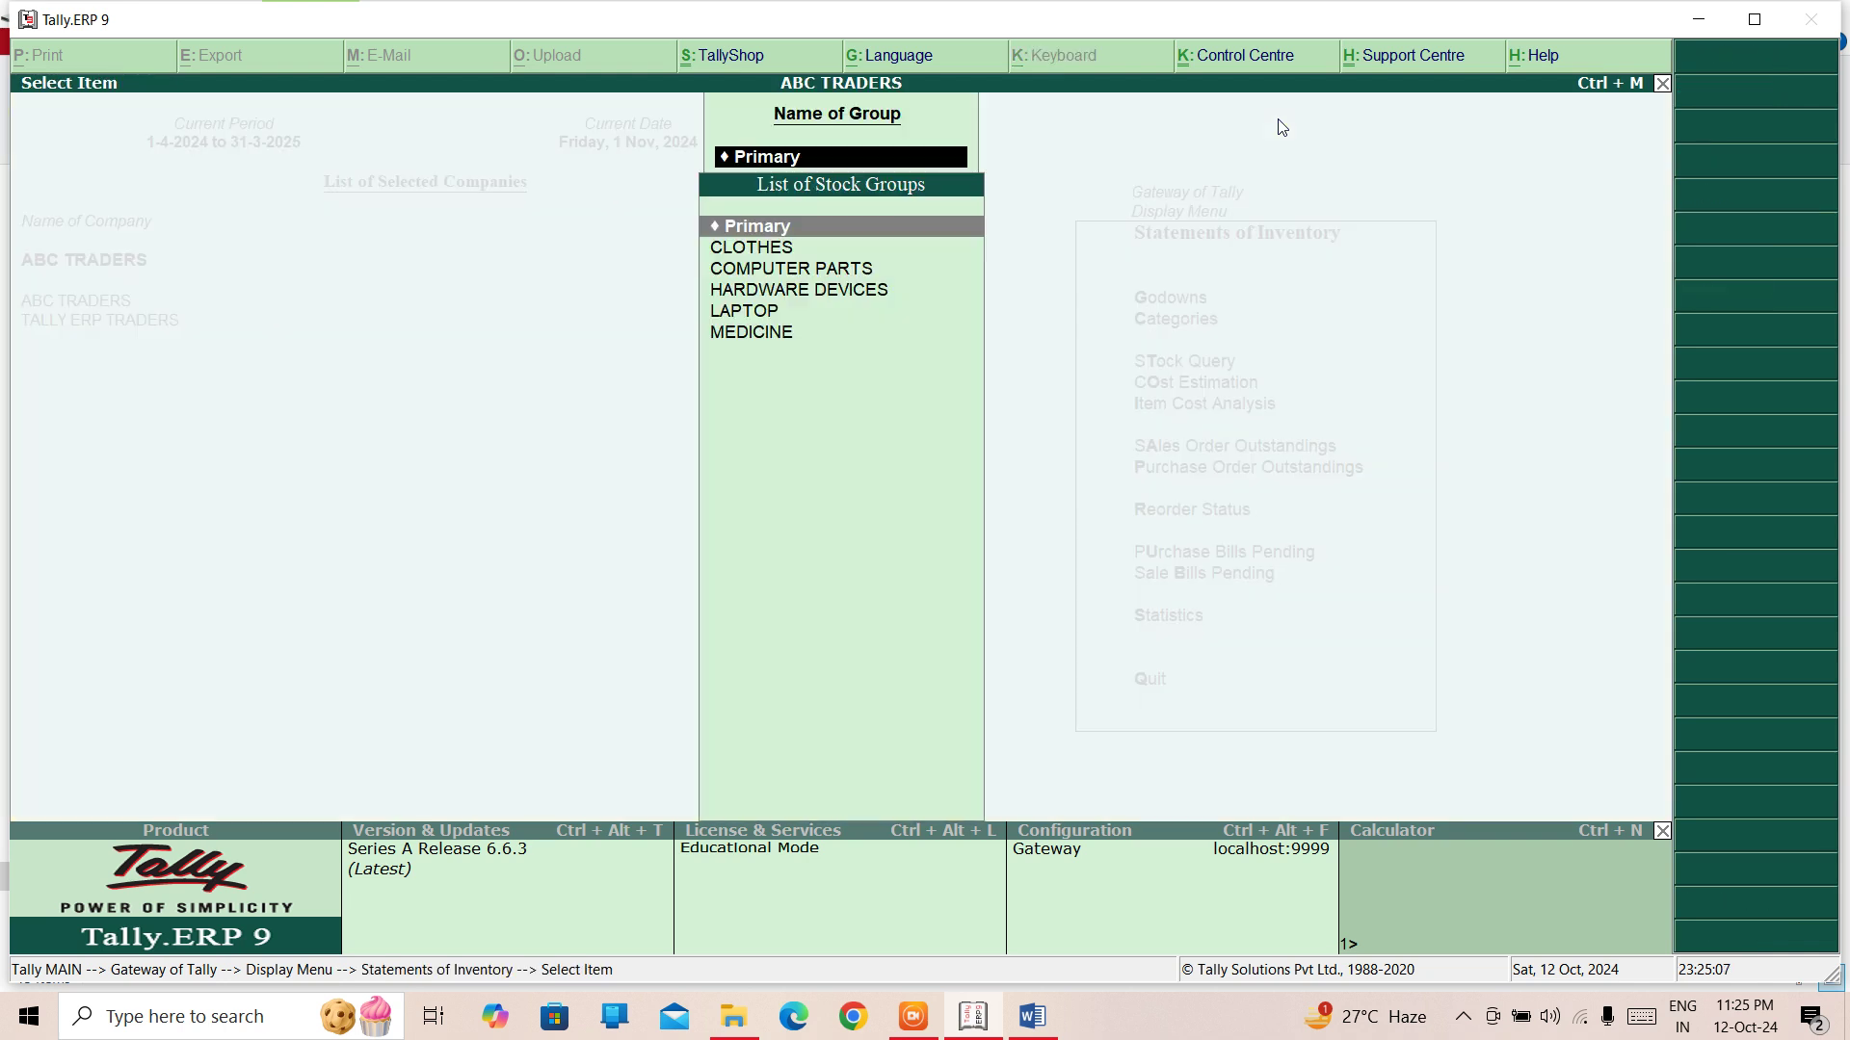
pyautogui.press('Down')
pyautogui.press('Down')
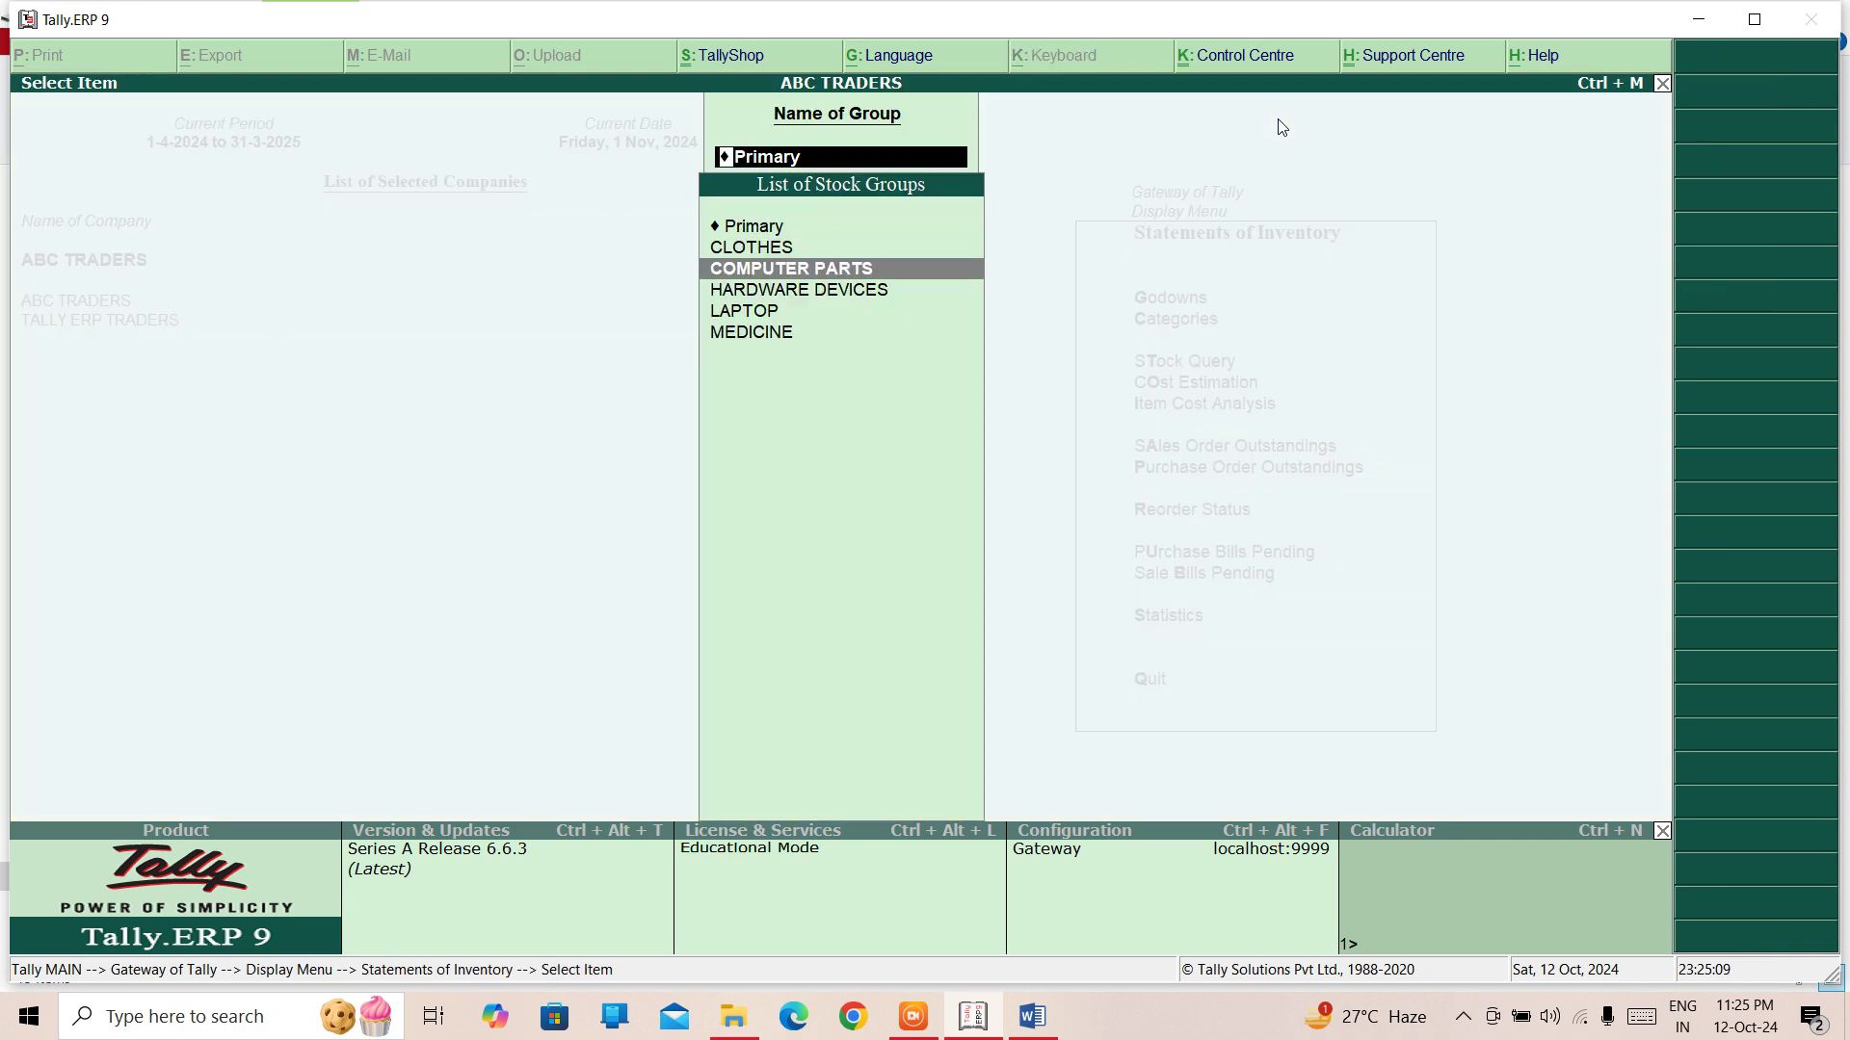
pyautogui.press('Down')
pyautogui.press('Down')
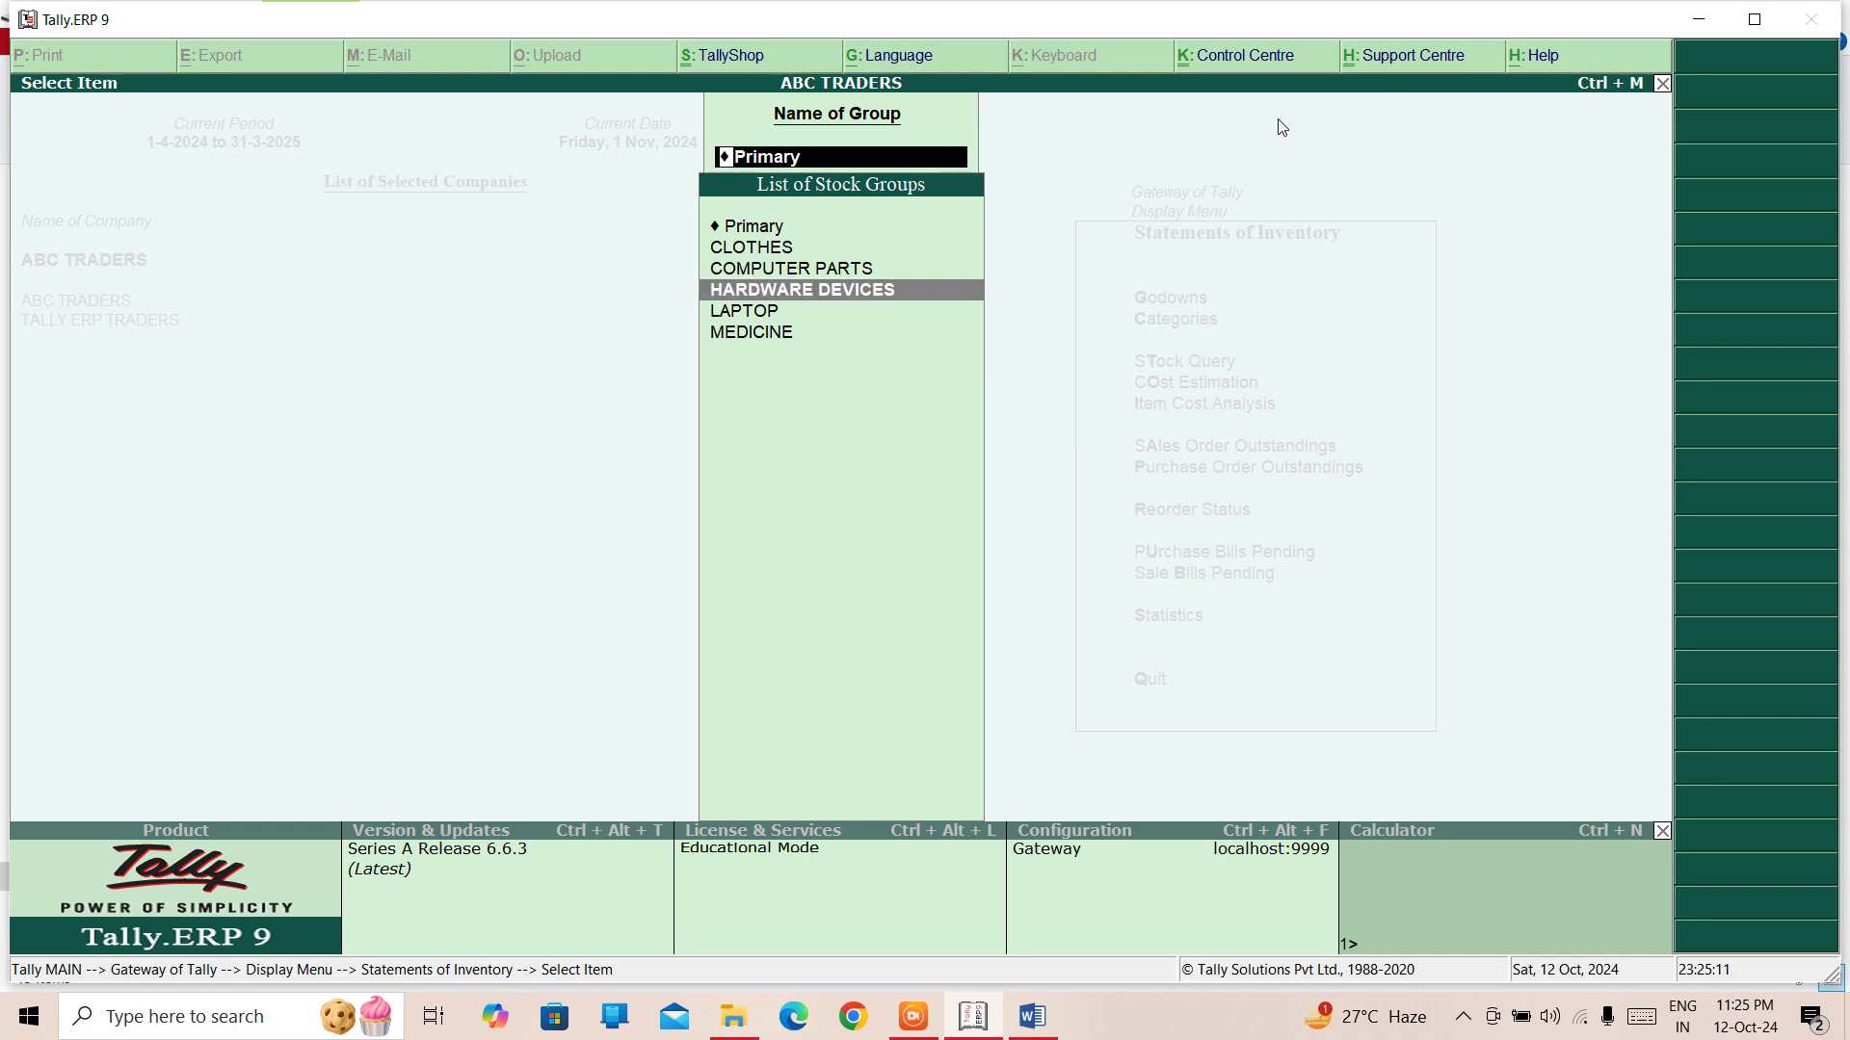
pyautogui.press('Return')
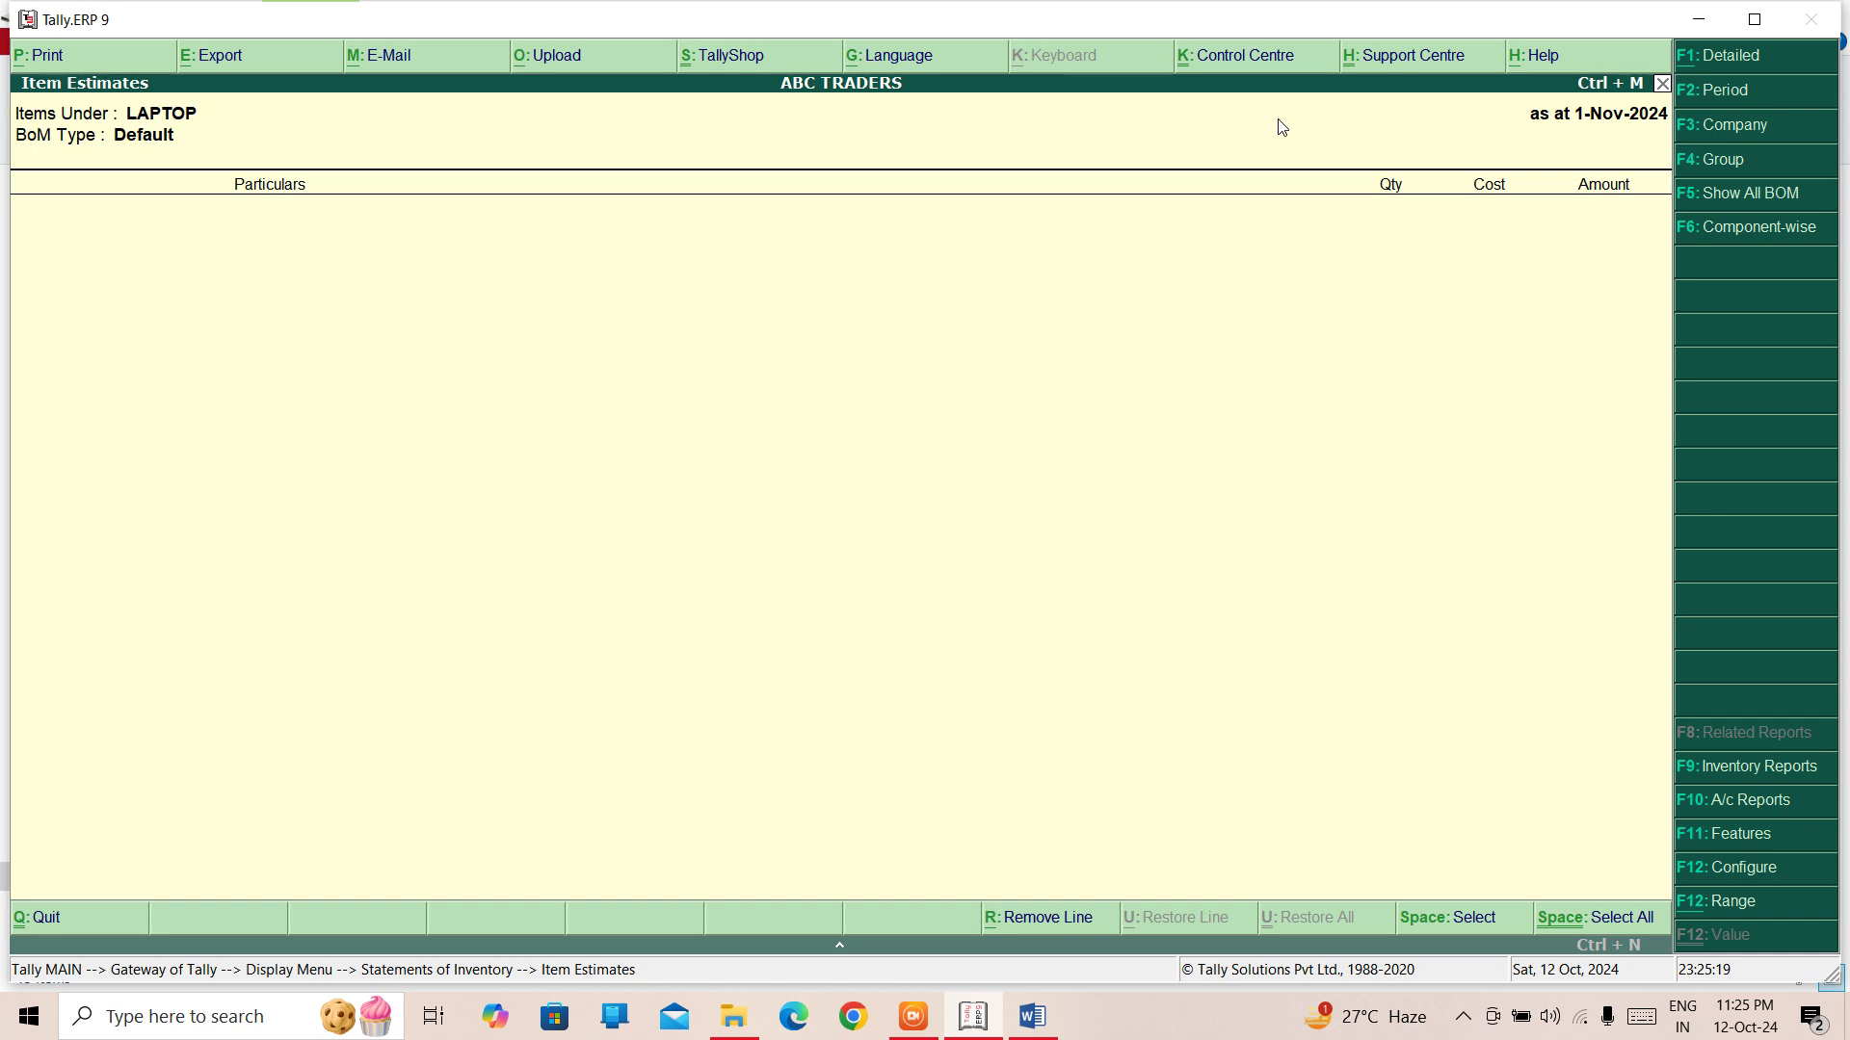
# Step: Show all bills of materials component-wise in the LAPTOP item estimates, and close the report
pyautogui.press('F5')
pyautogui.click(1703, 231)
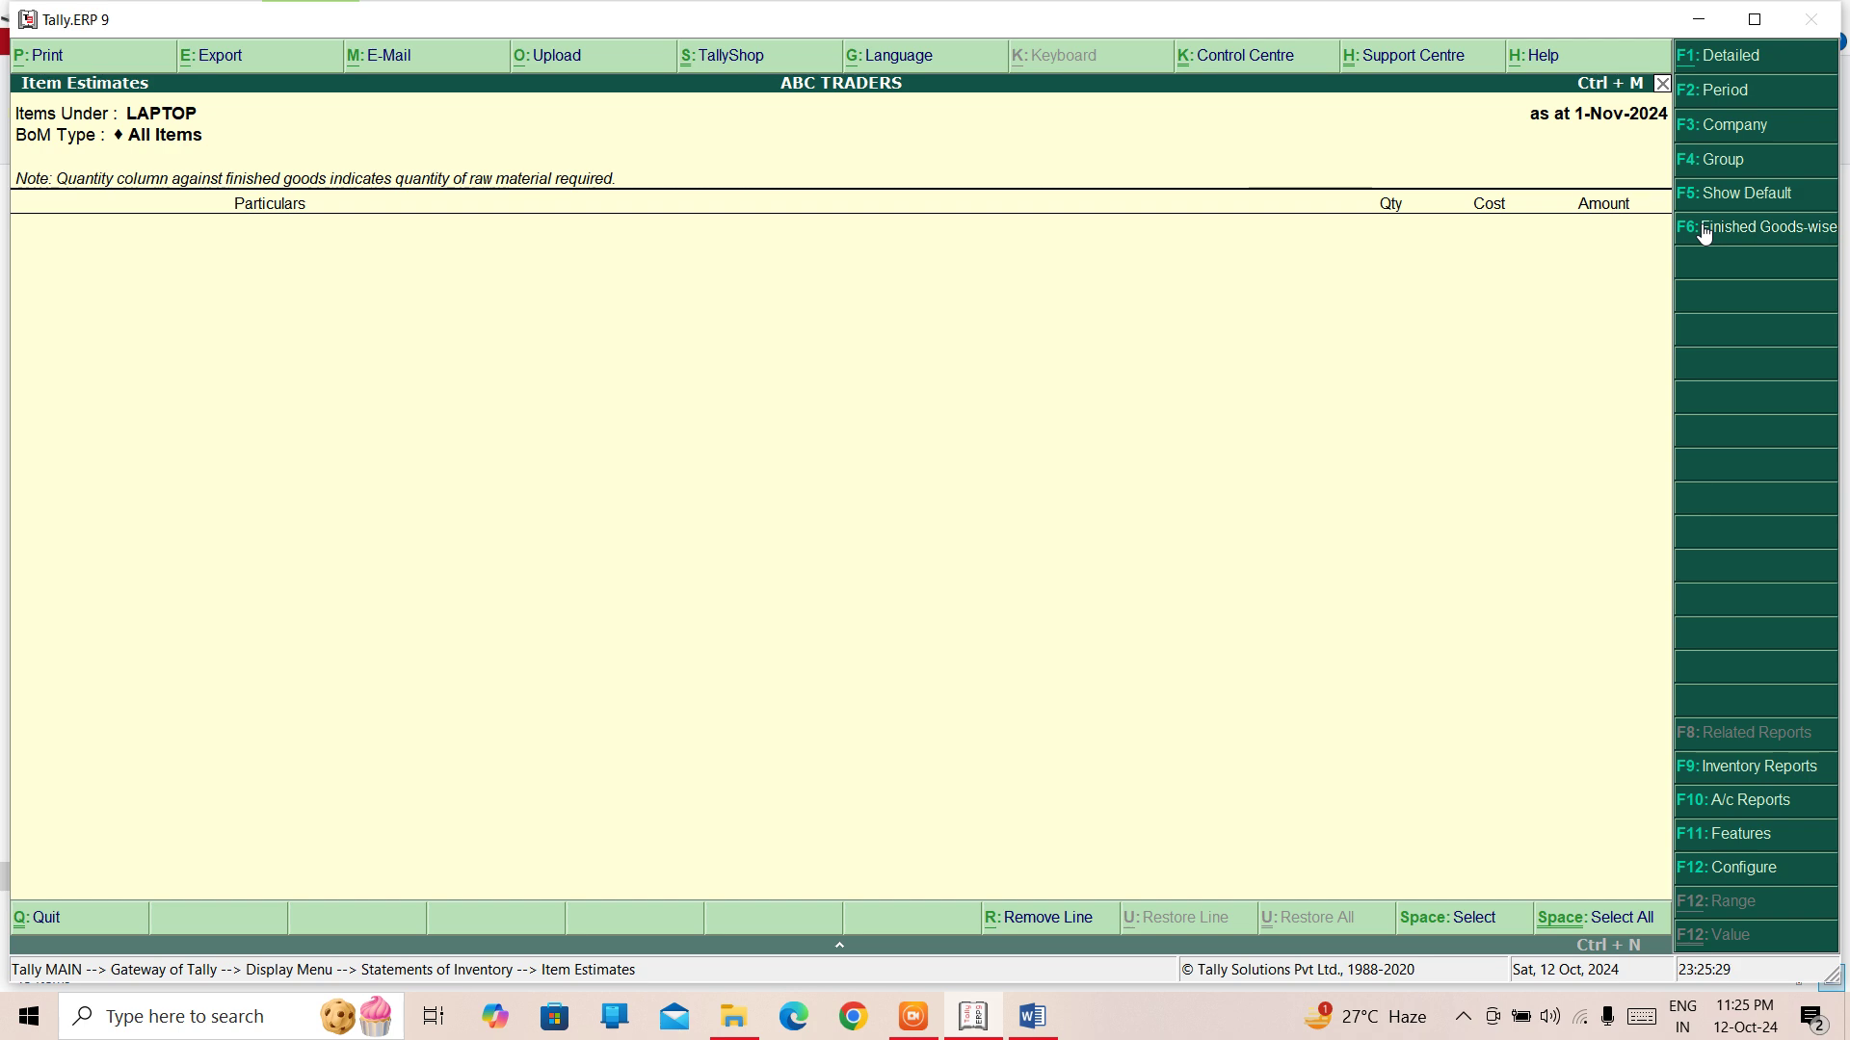
pyautogui.press('Escape')
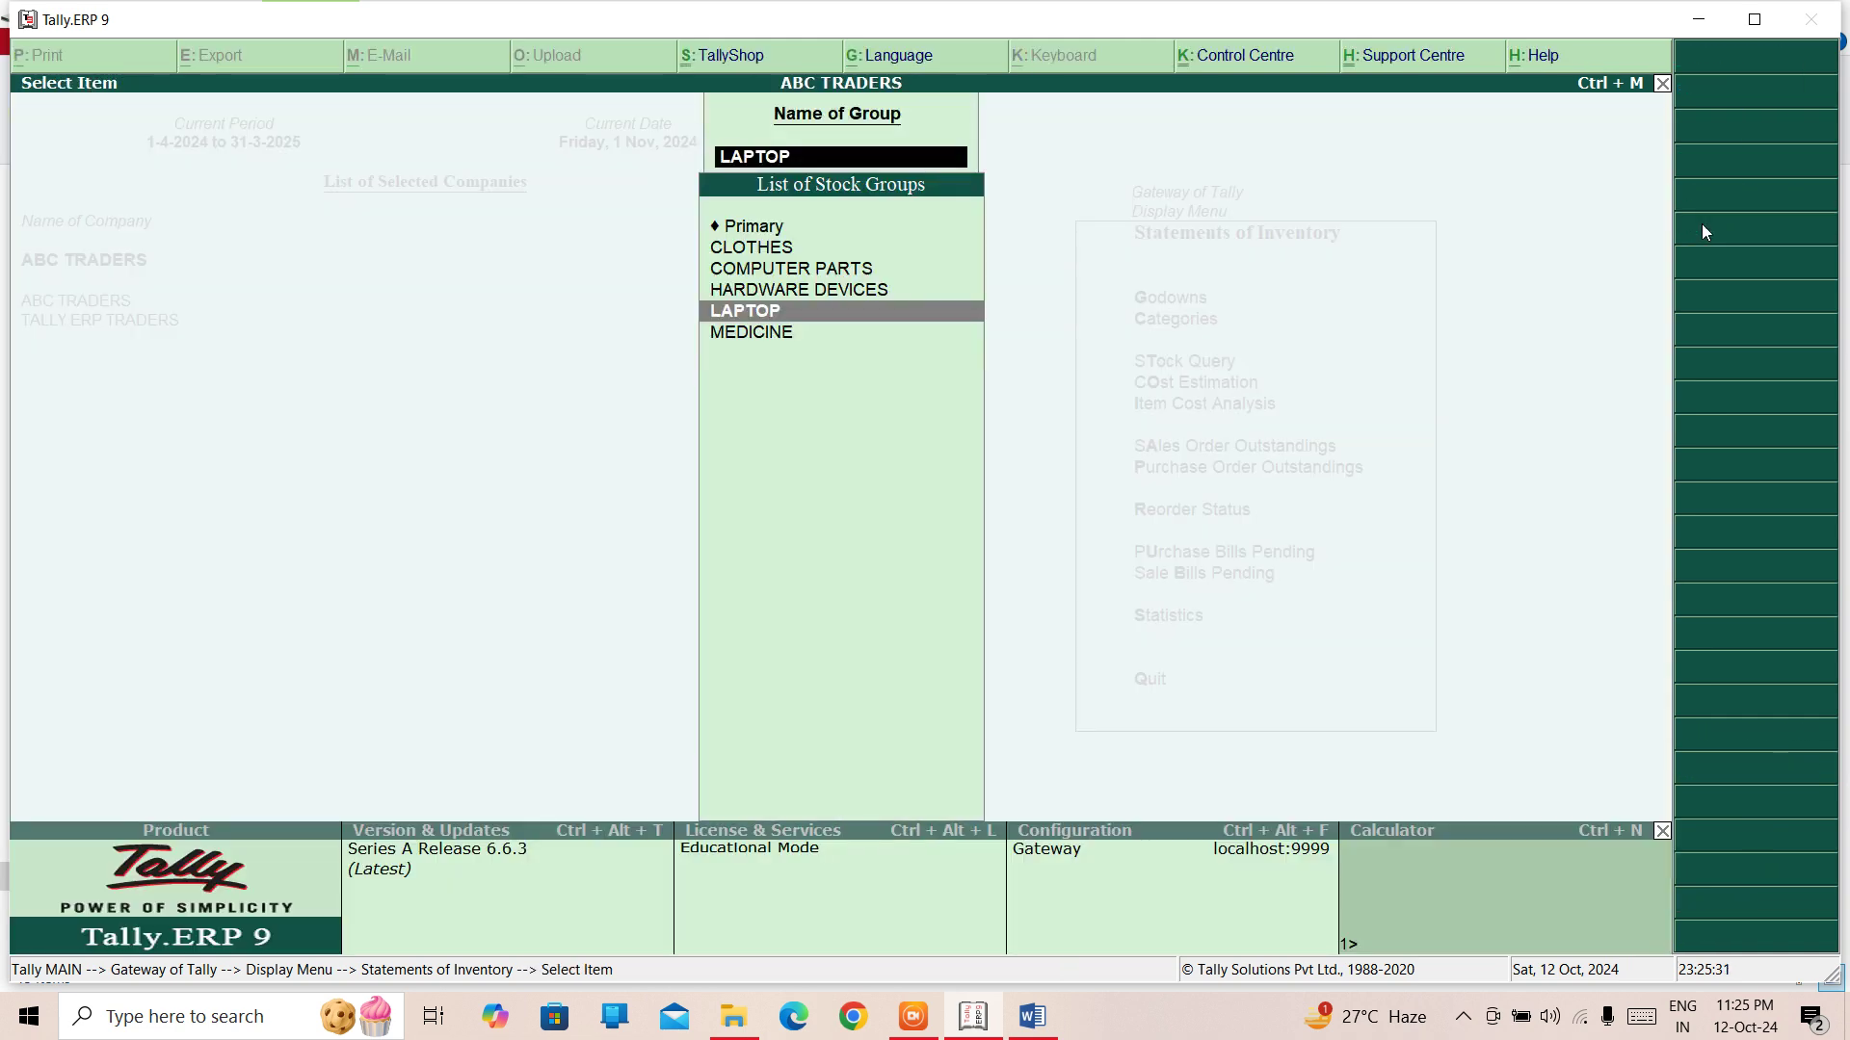
# Step: Open the item estimates for the MEDICINE stock group
pyautogui.press('Down')
pyautogui.press('Return')
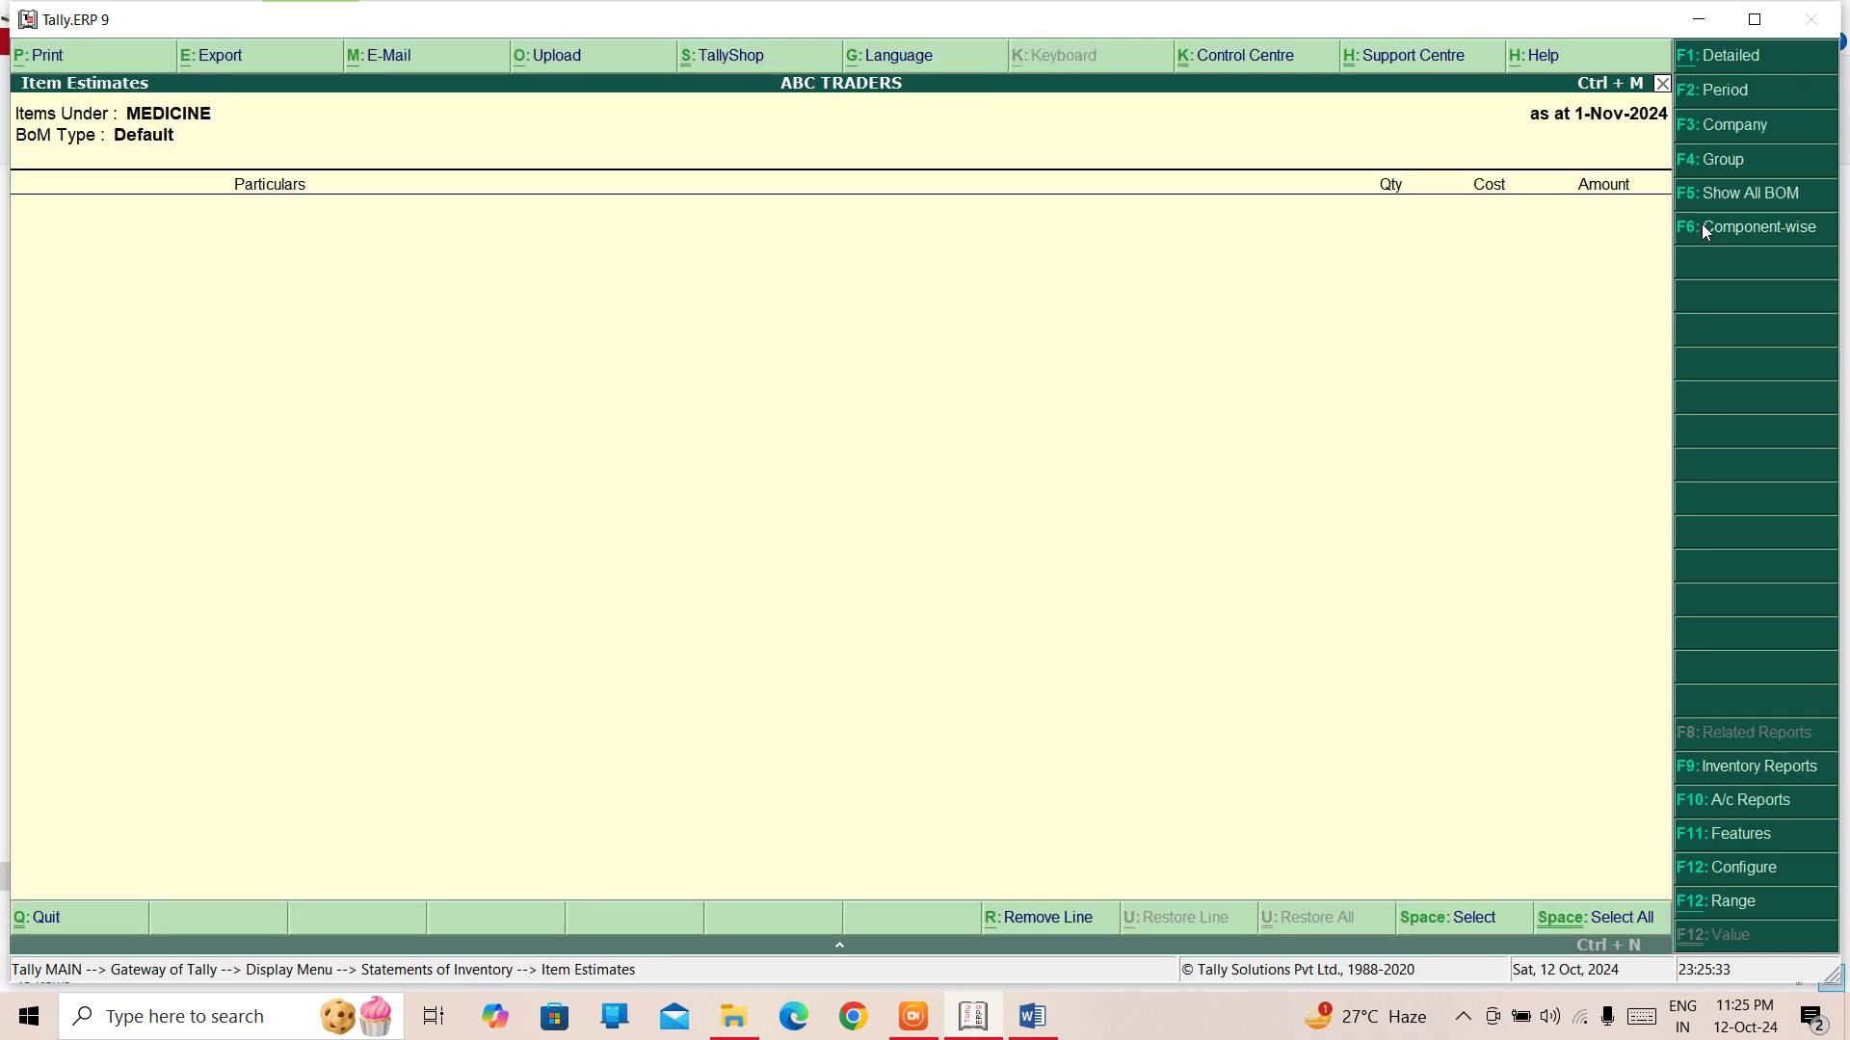
pyautogui.press('Escape')
pyautogui.press('Return')
# Step: Set the end of the MEDICINE item estimates period to 31-3-25, and return to Statements of Inventory
pyautogui.press('F2')
pyautogui.press('Return')
pyautogui.write('31')
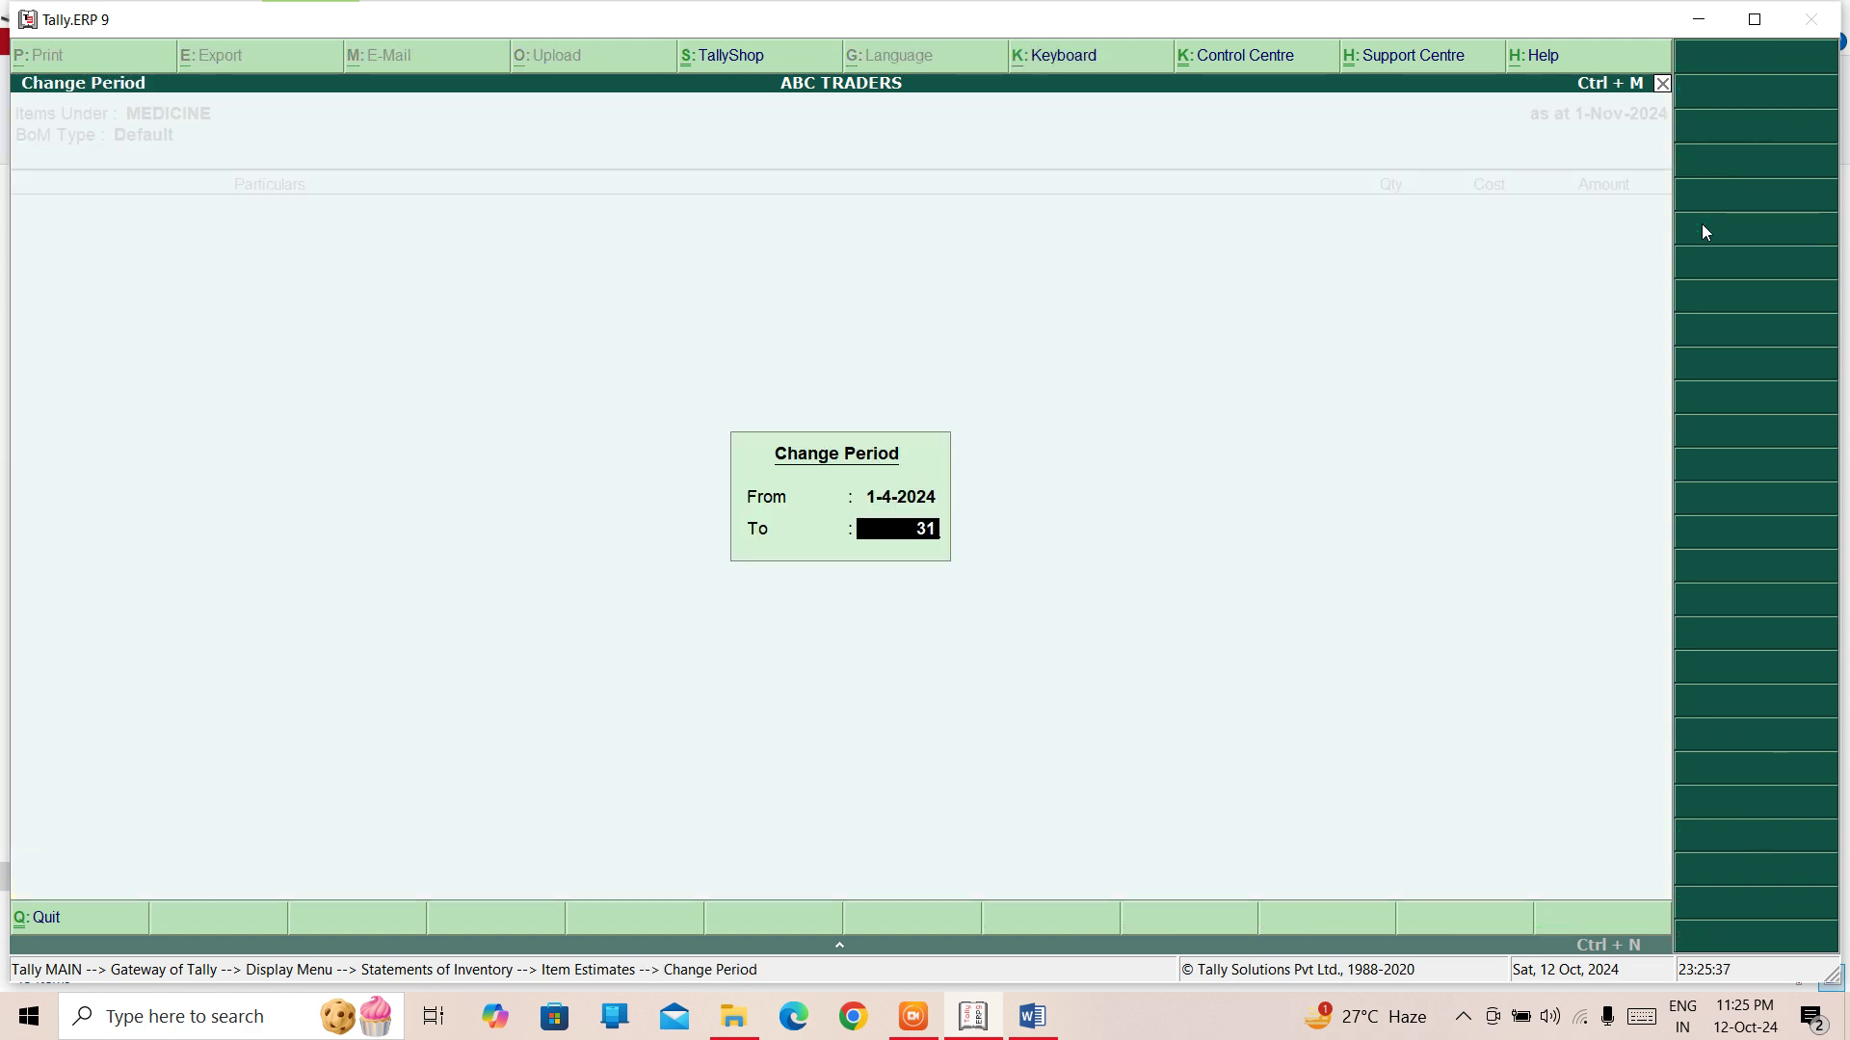
pyautogui.write('-3-25')
pyautogui.press('Return')
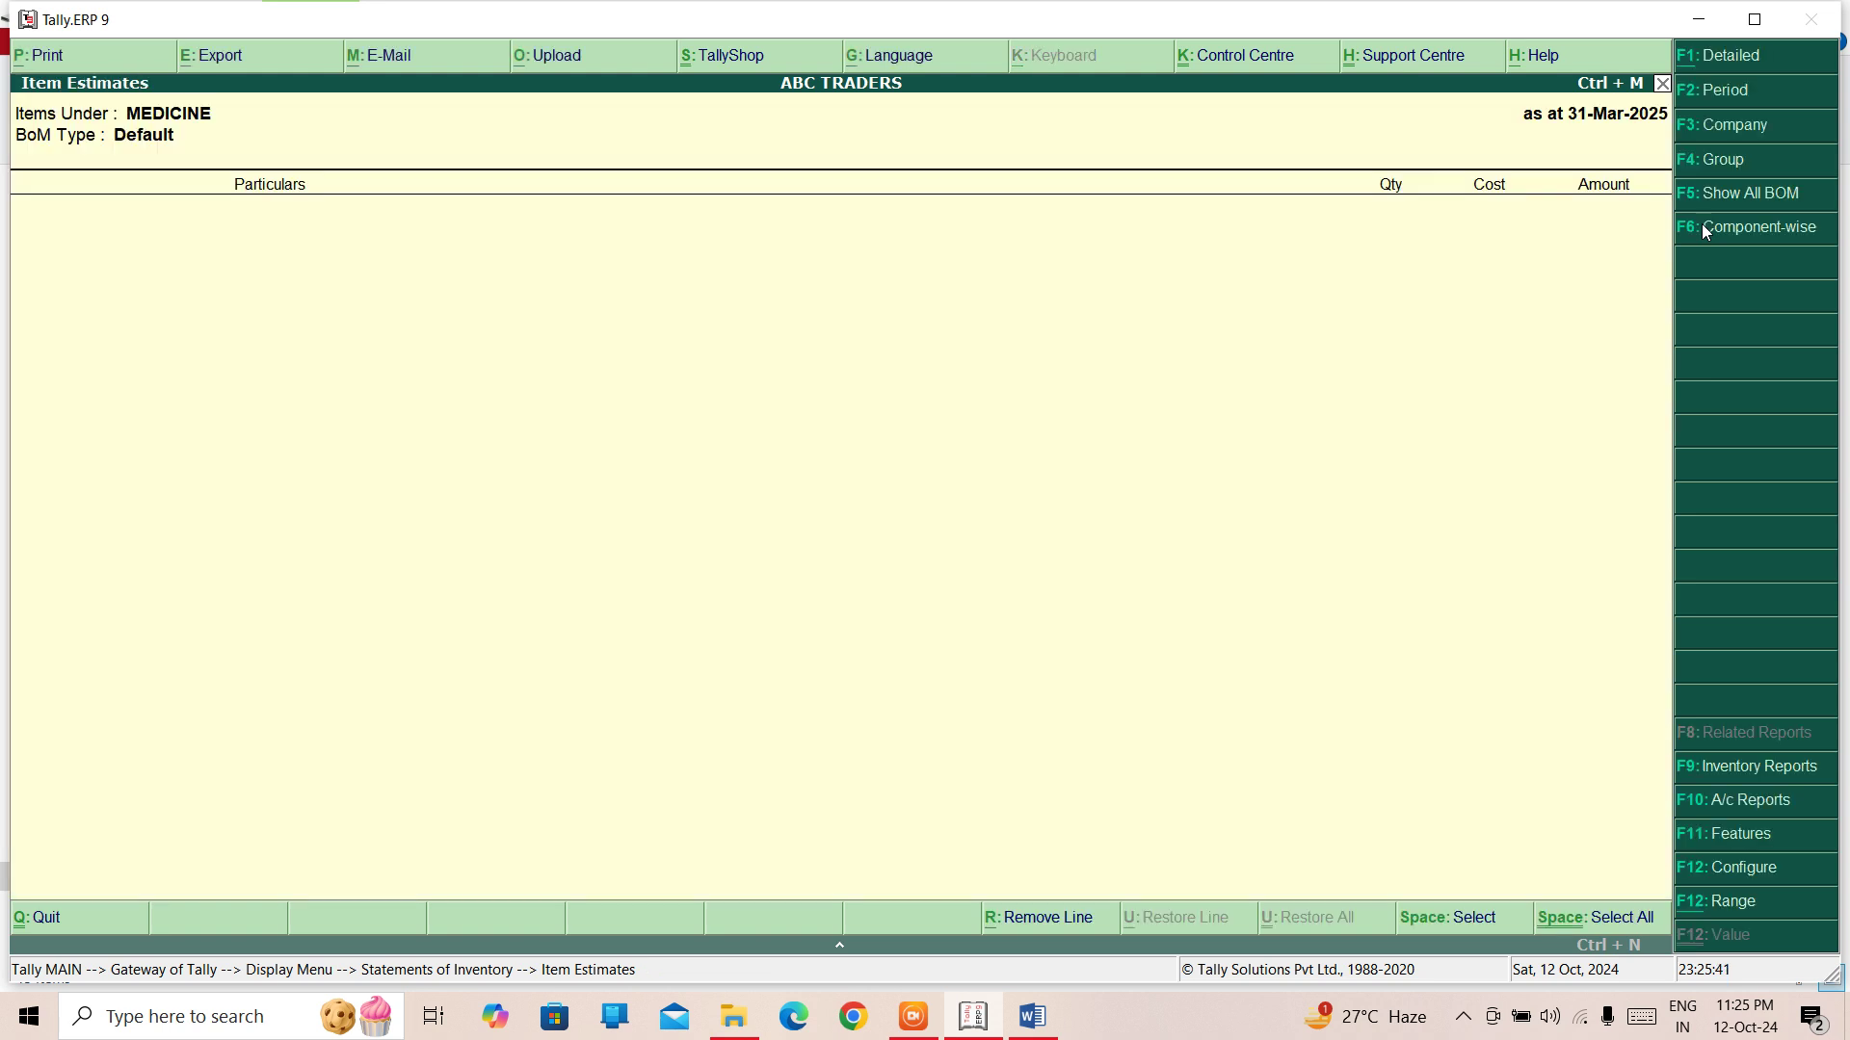
pyautogui.press('Escape')
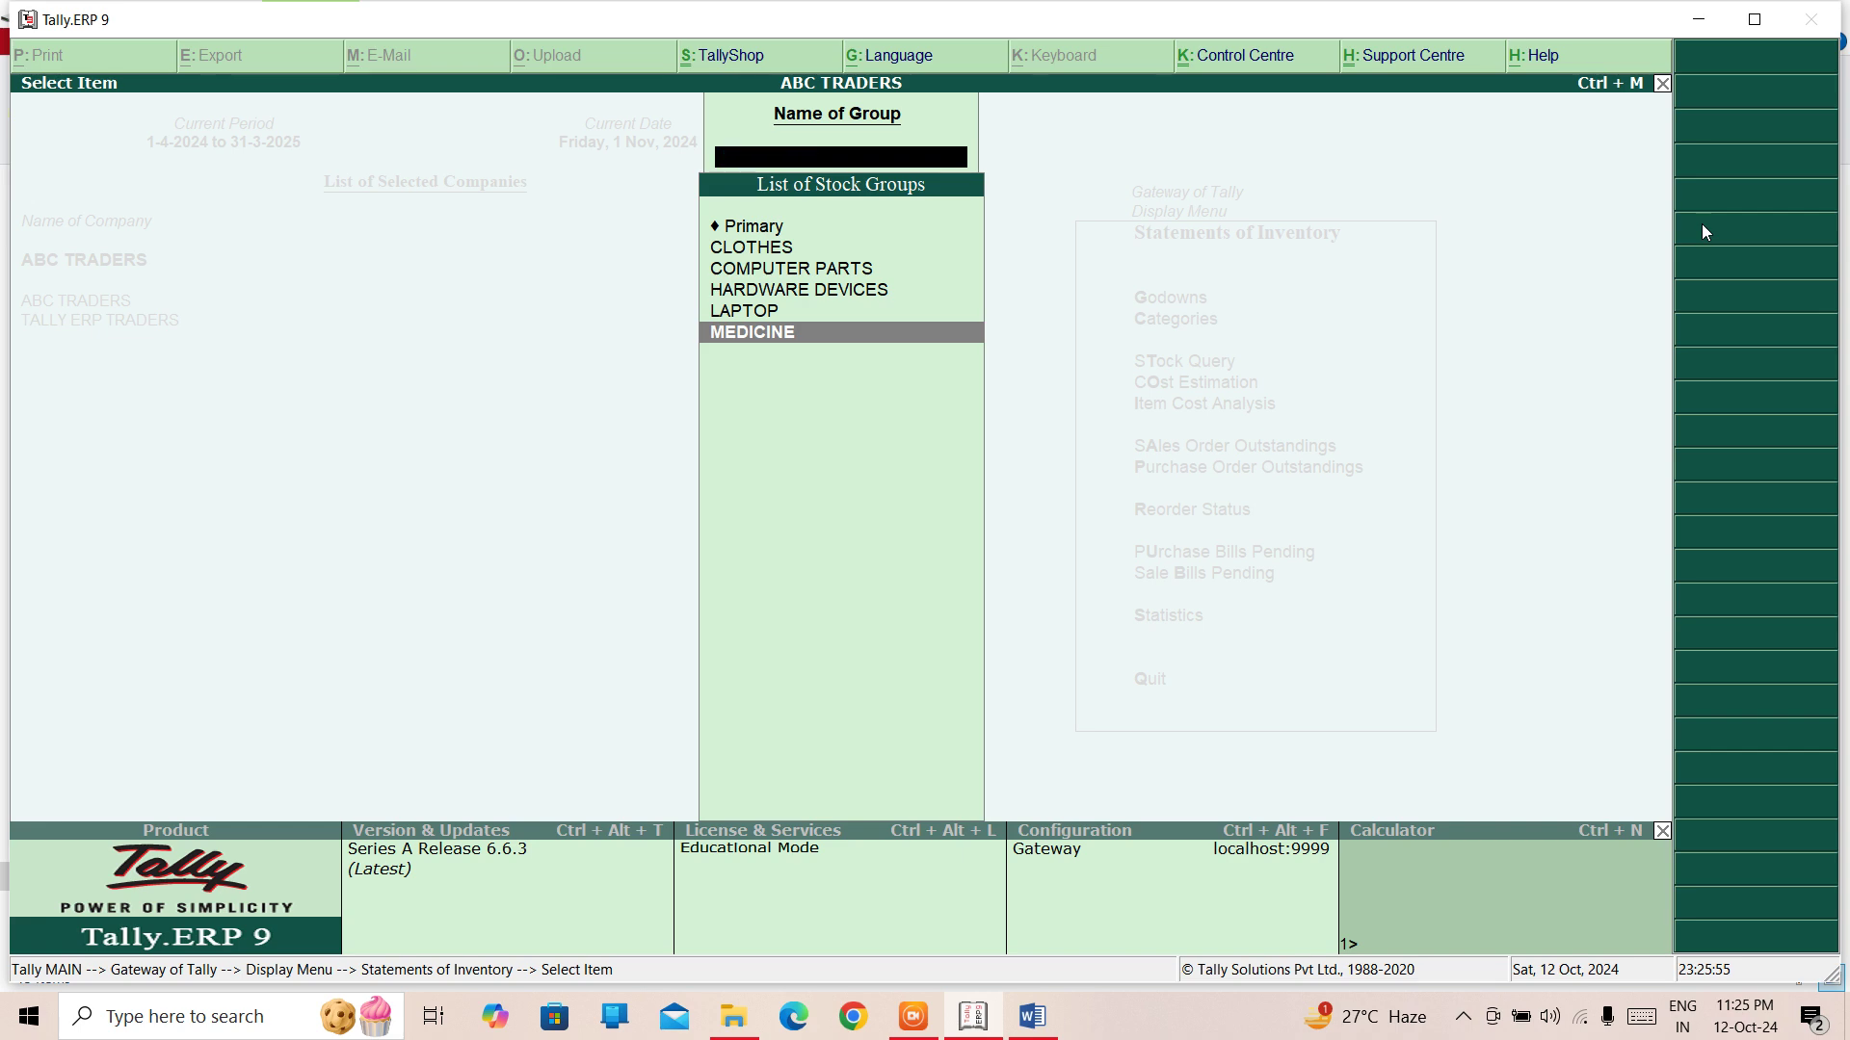
pyautogui.press('Escape')
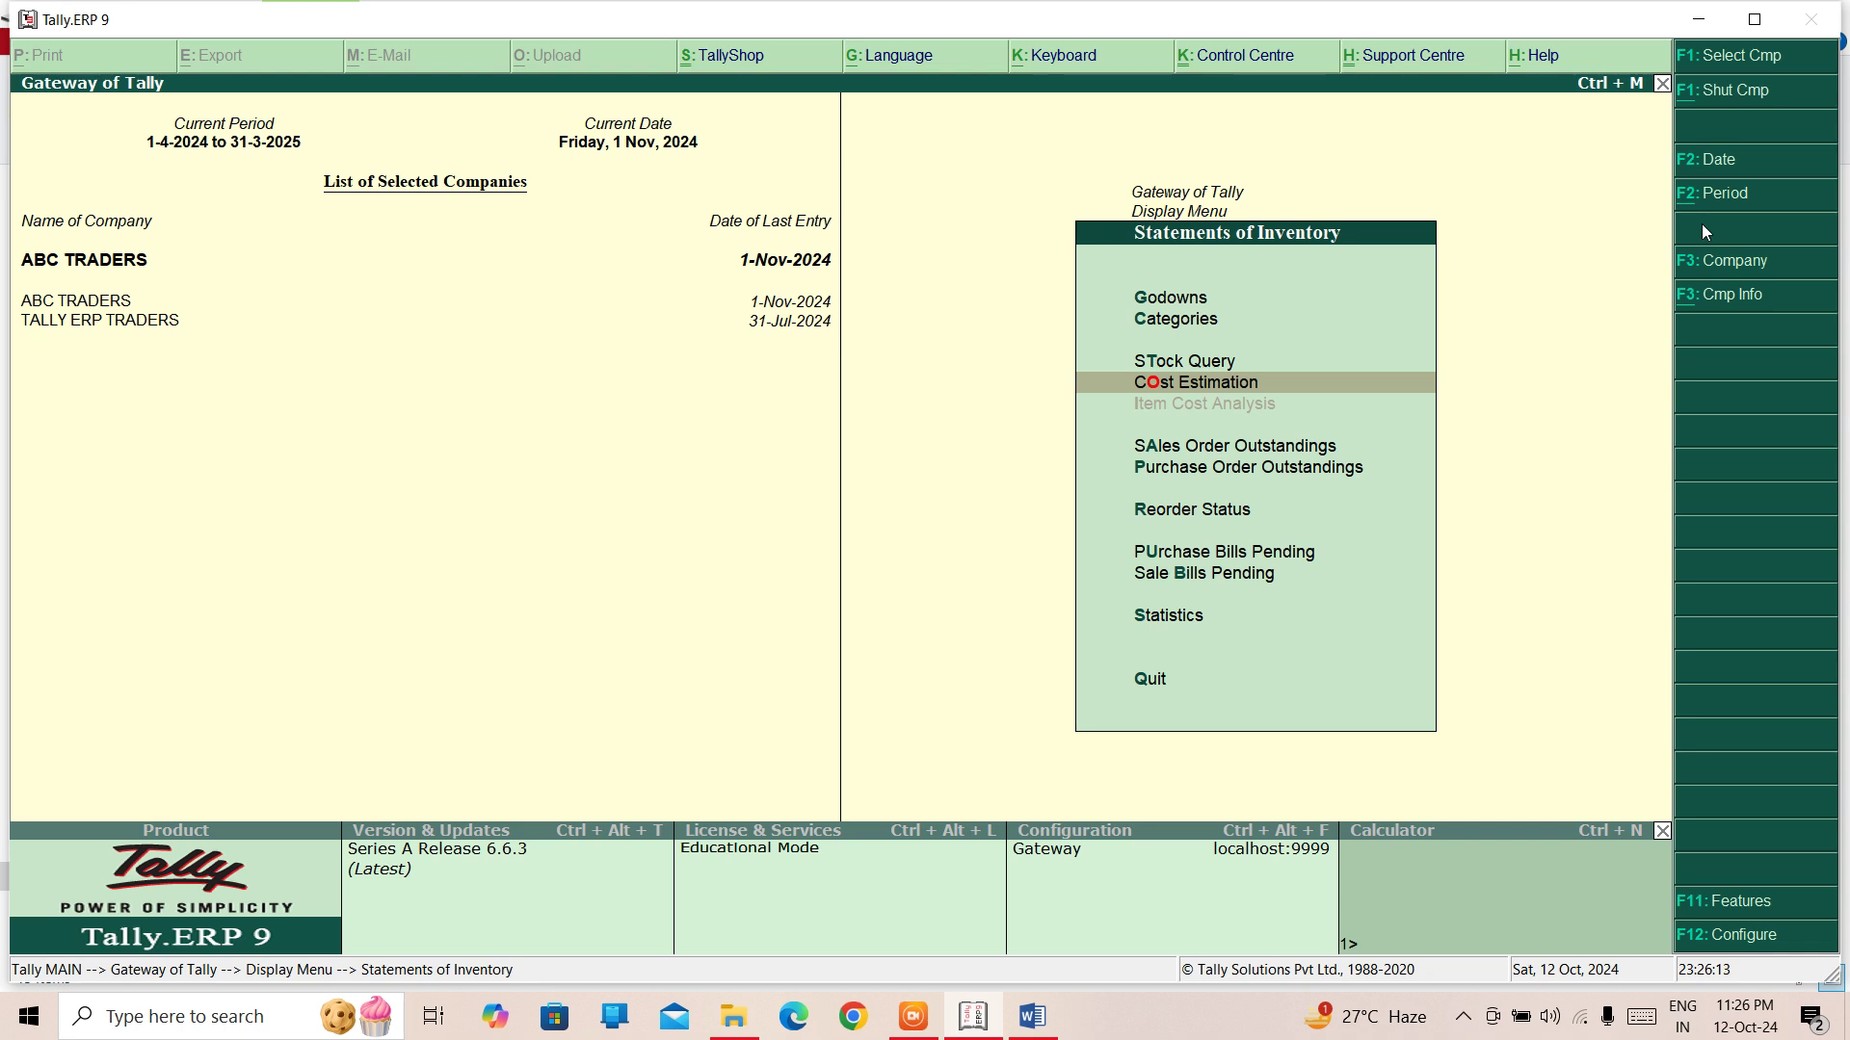
# Step: View the Cost Estimation report for the CLOTHES stock group, and return to Statements of Inventory
pyautogui.press('Return')
pyautogui.press('Return')
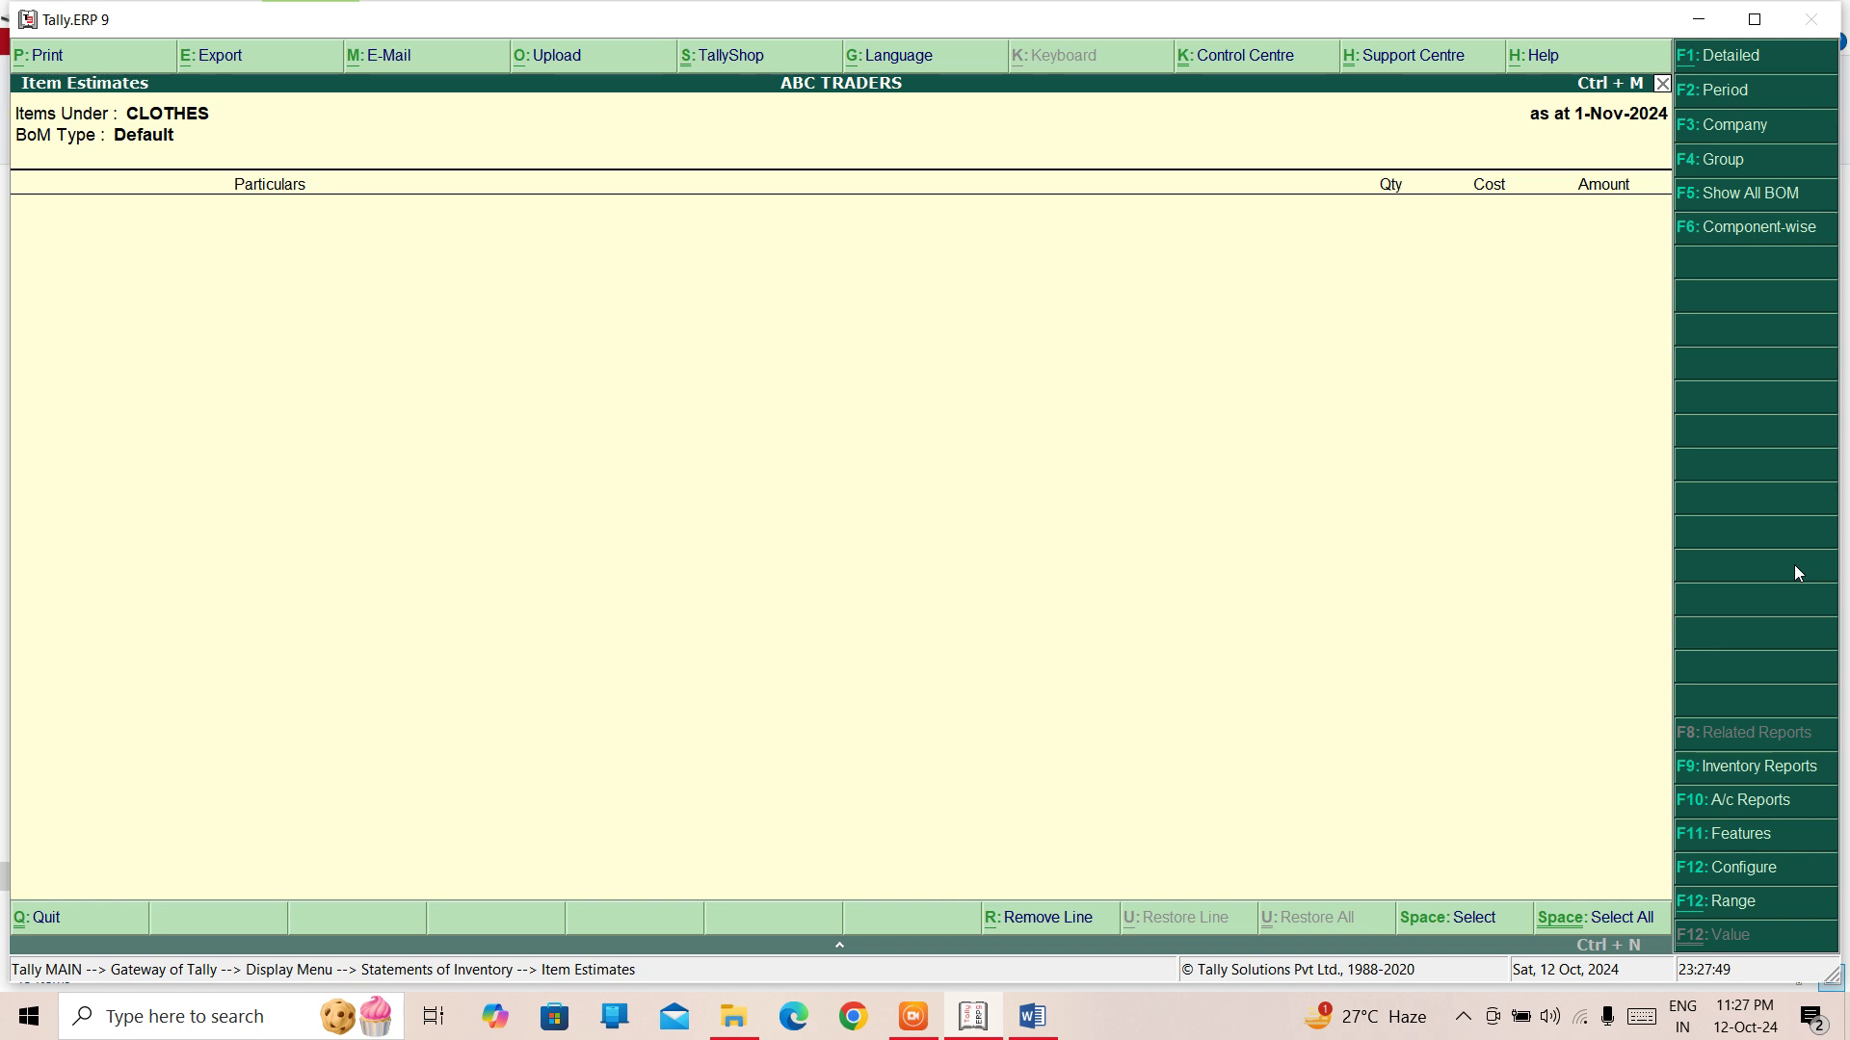
pyautogui.press('Escape')
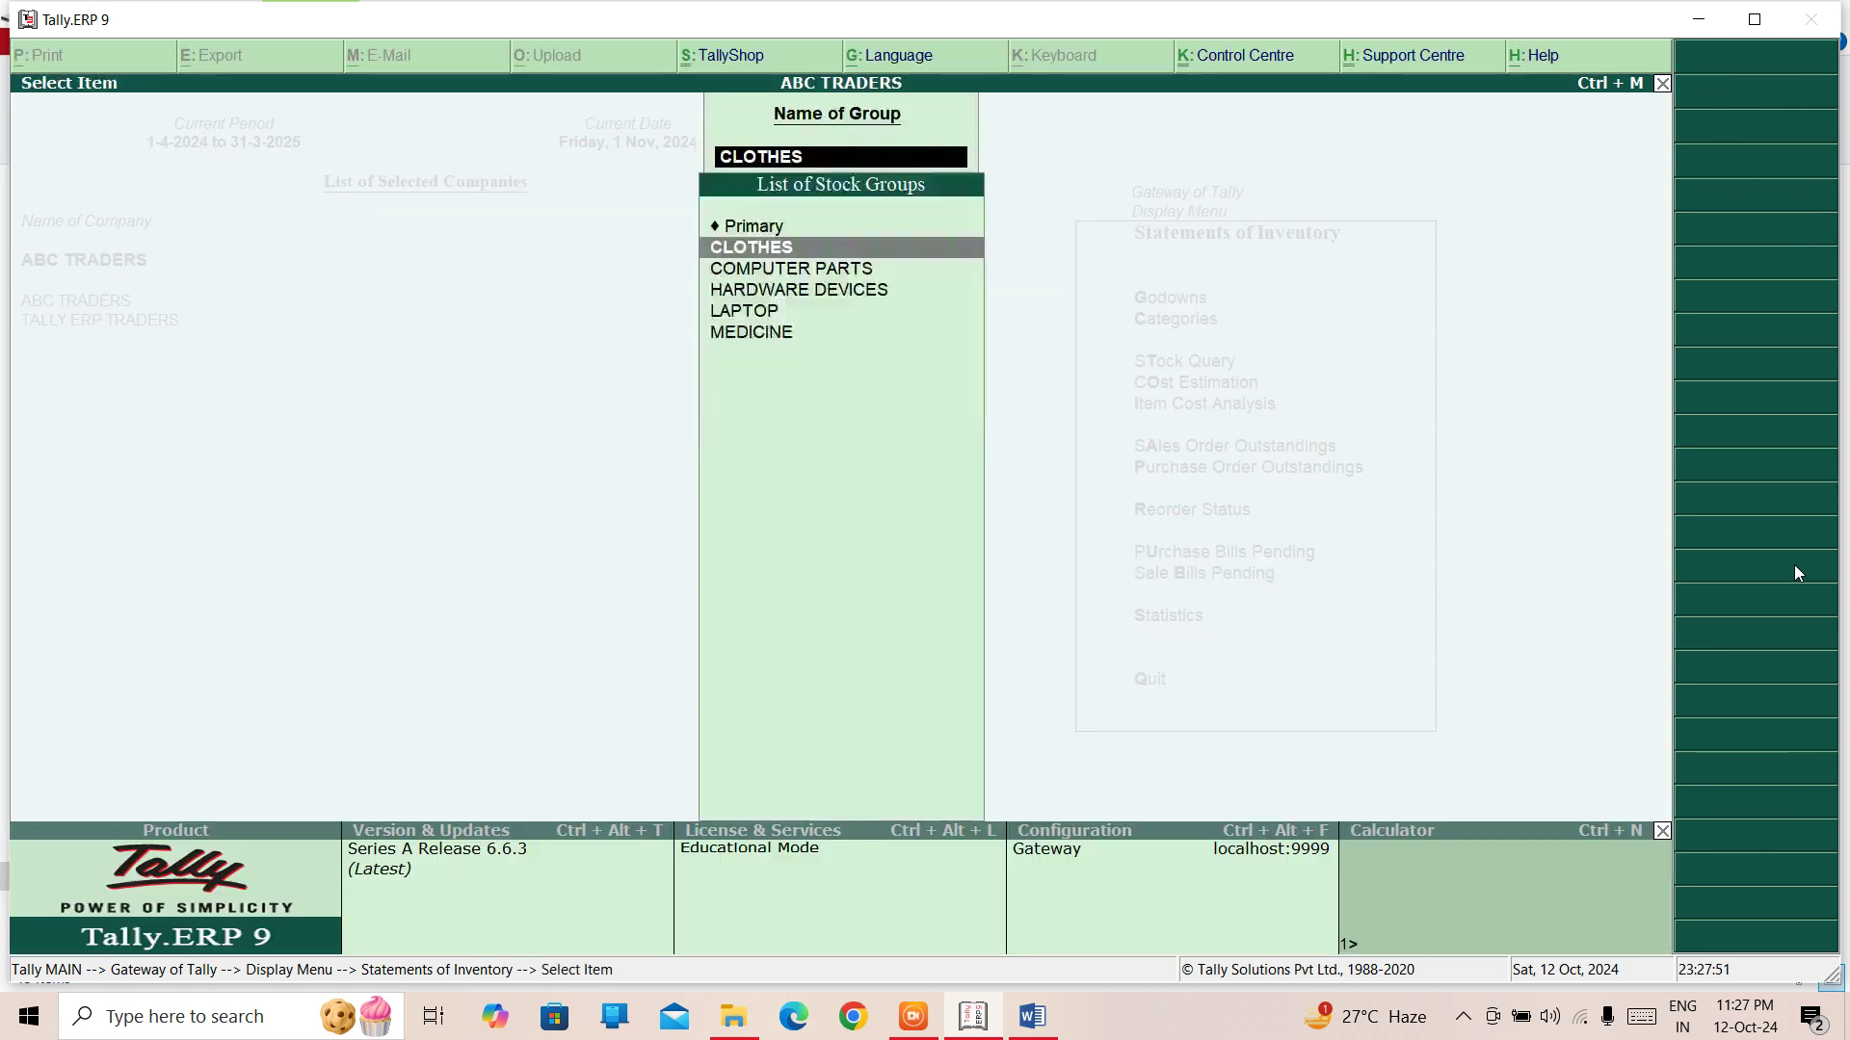
pyautogui.press('Escape')
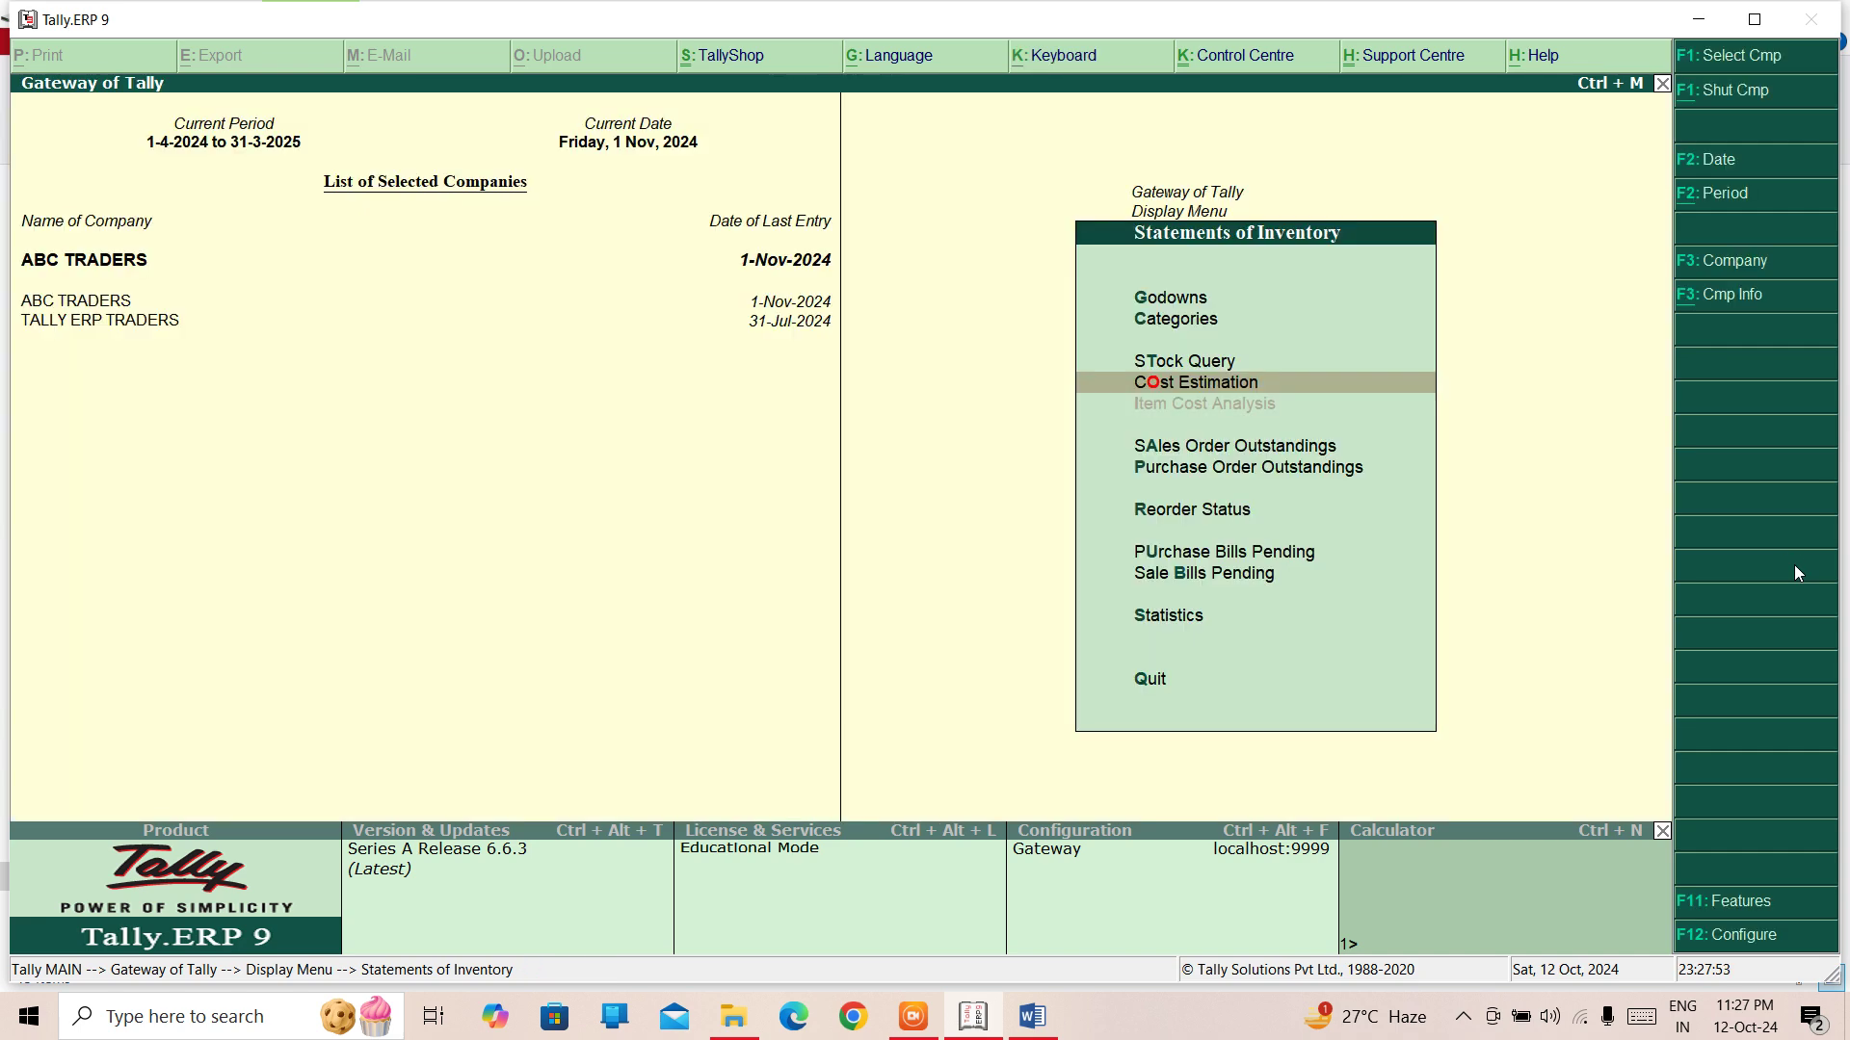
# Step: View the Reorder Status options in Statements of Inventory, and return to the Display Menu
pyautogui.press('Down')
pyautogui.press('Down')
pyautogui.press('Down')
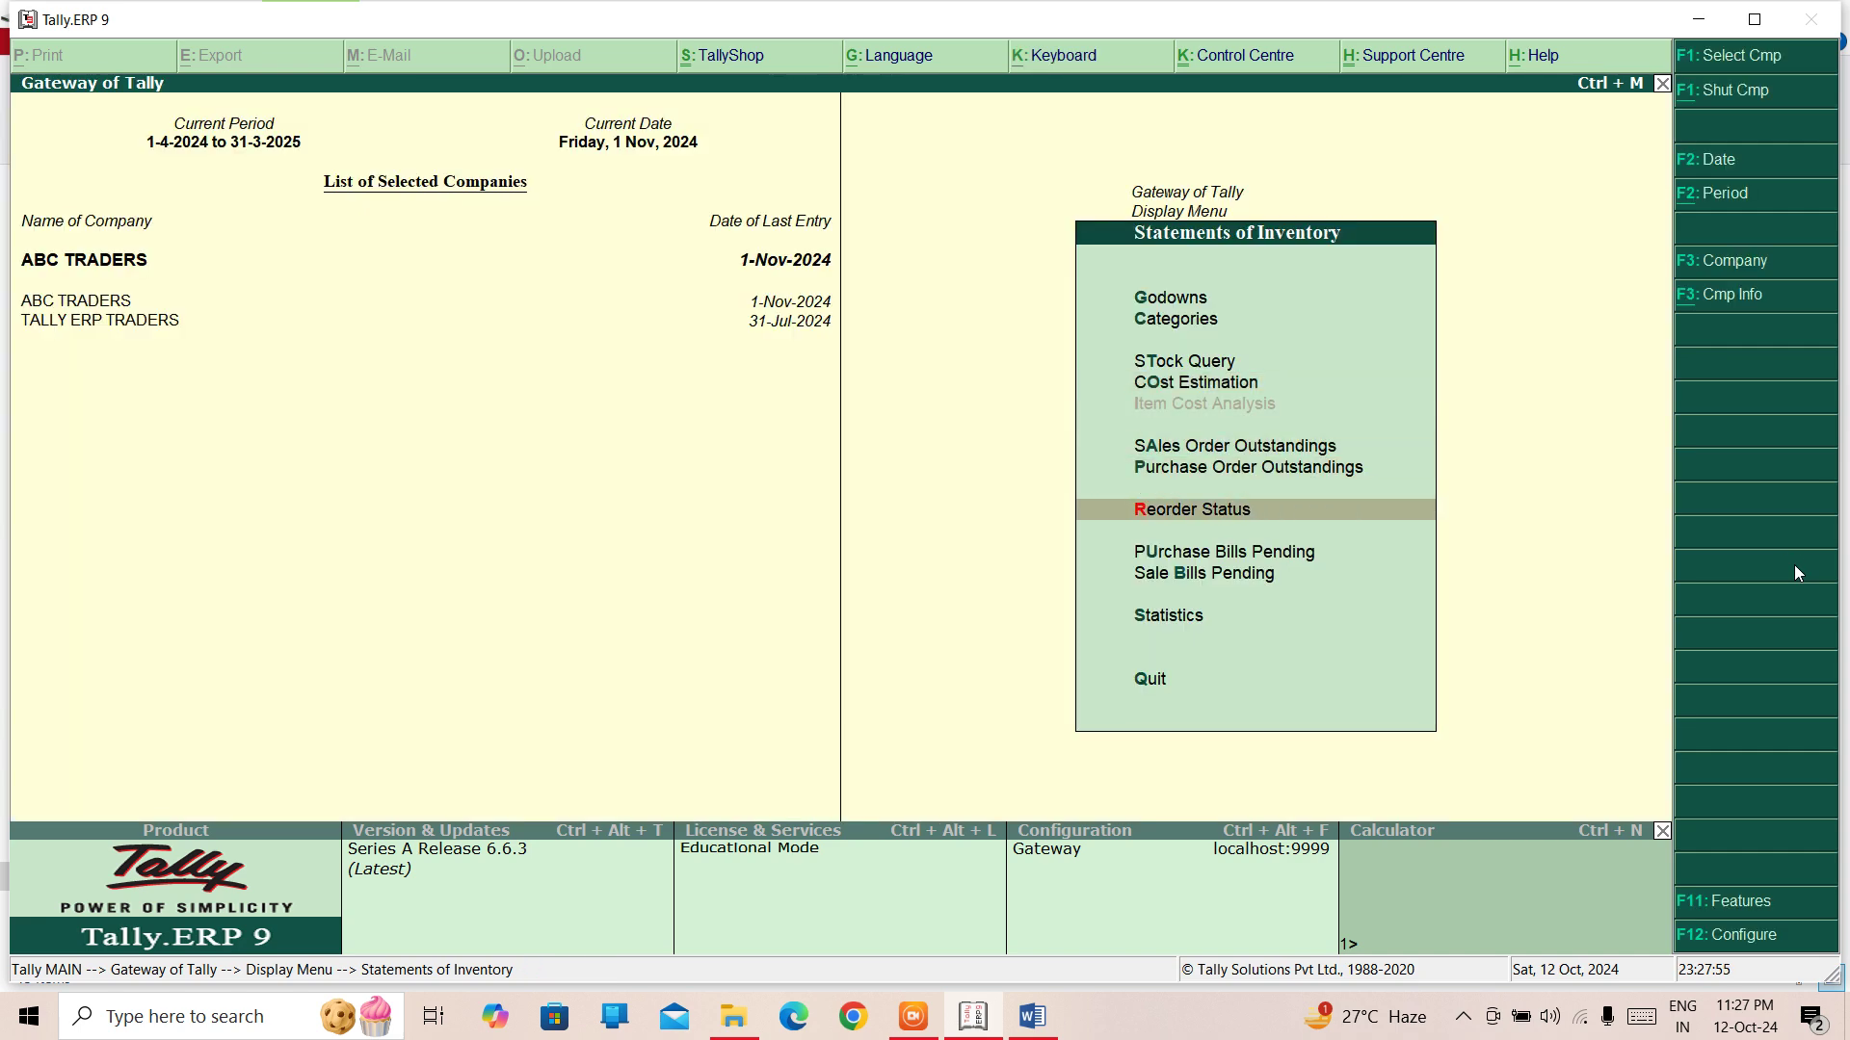
pyautogui.press('Return')
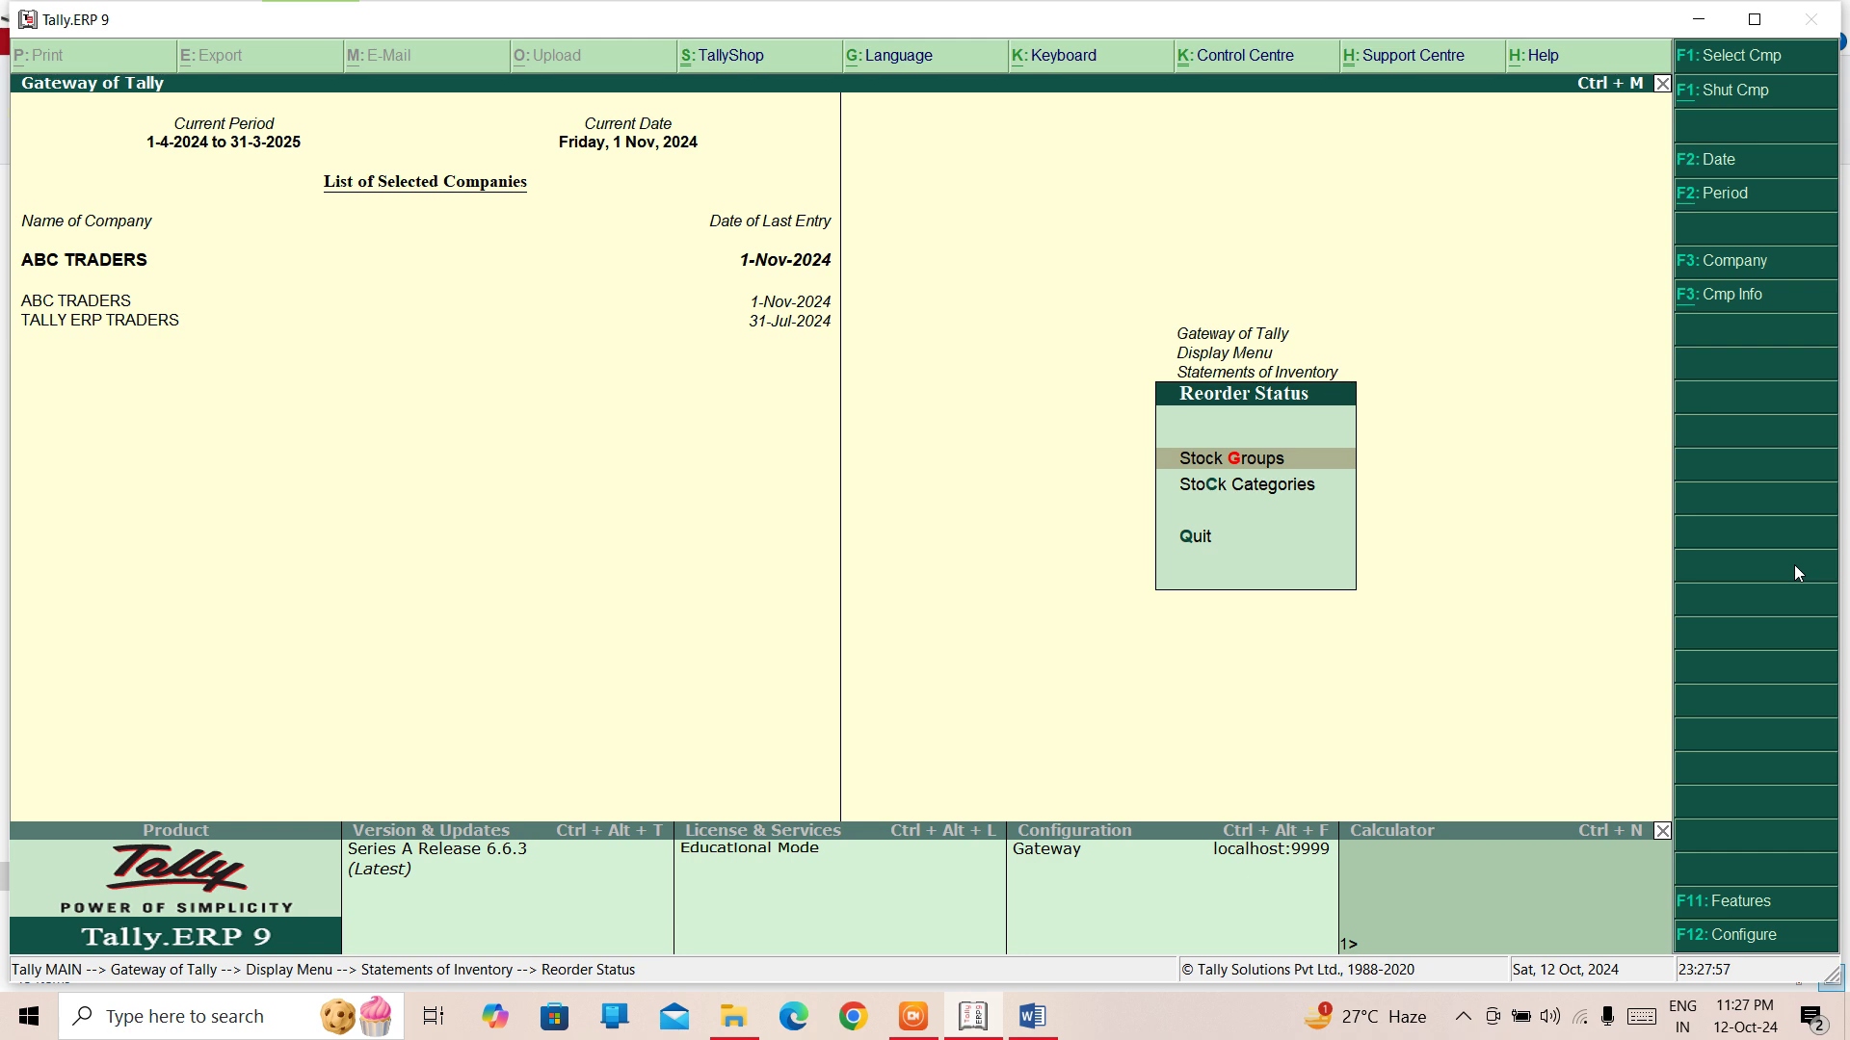
pyautogui.press('Escape')
pyautogui.press('Down')
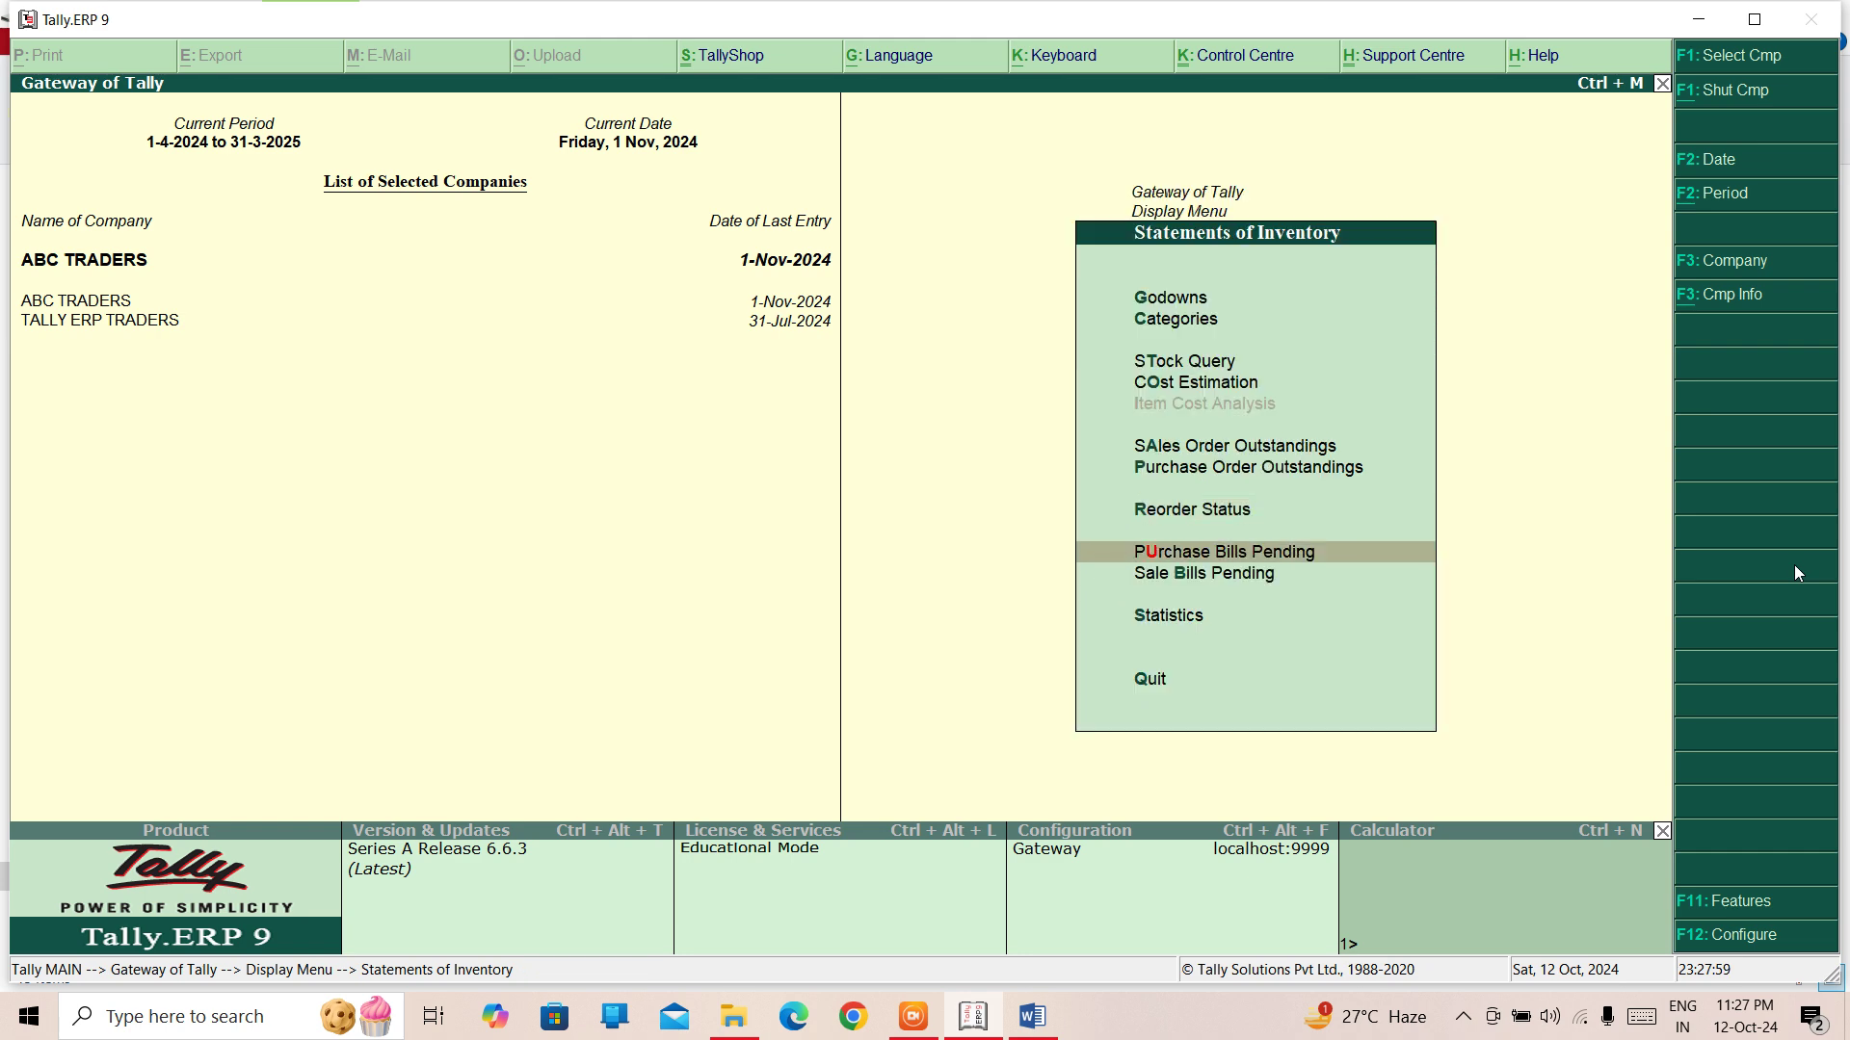
pyautogui.press('Down')
pyautogui.press('Down')
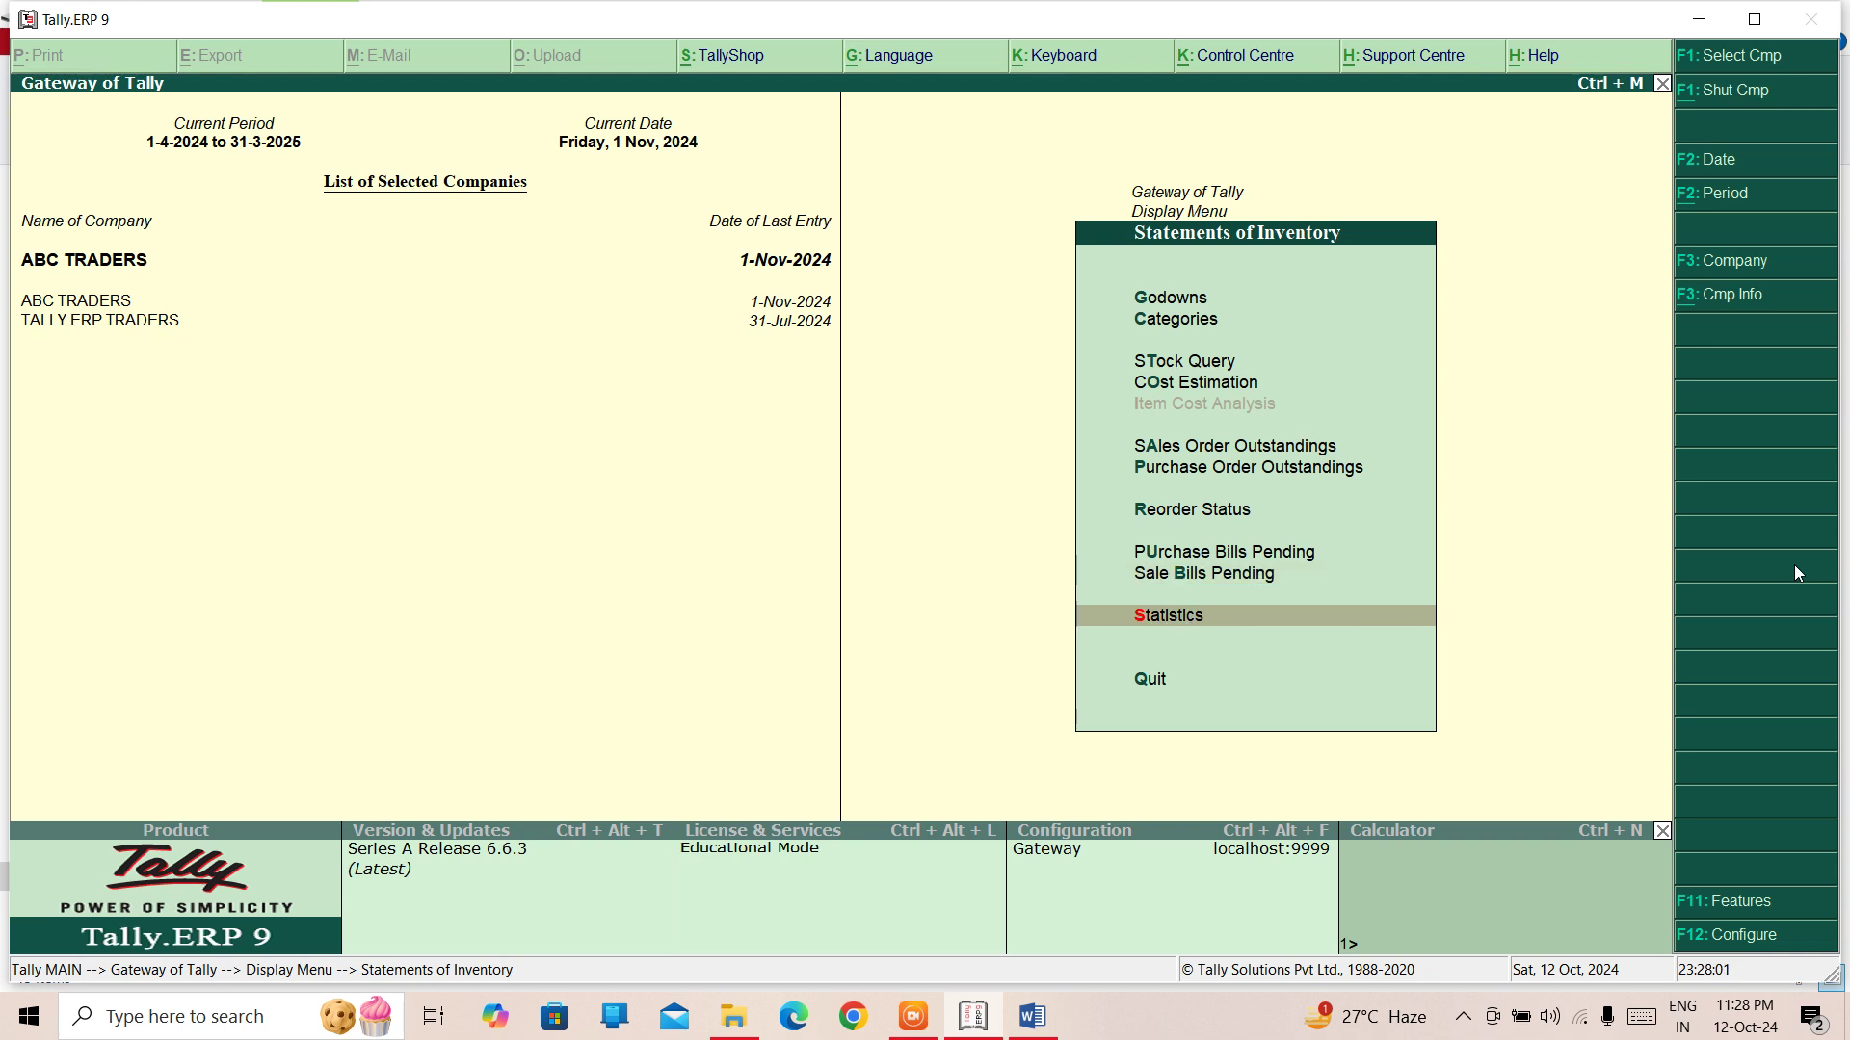
pyautogui.press('Escape')
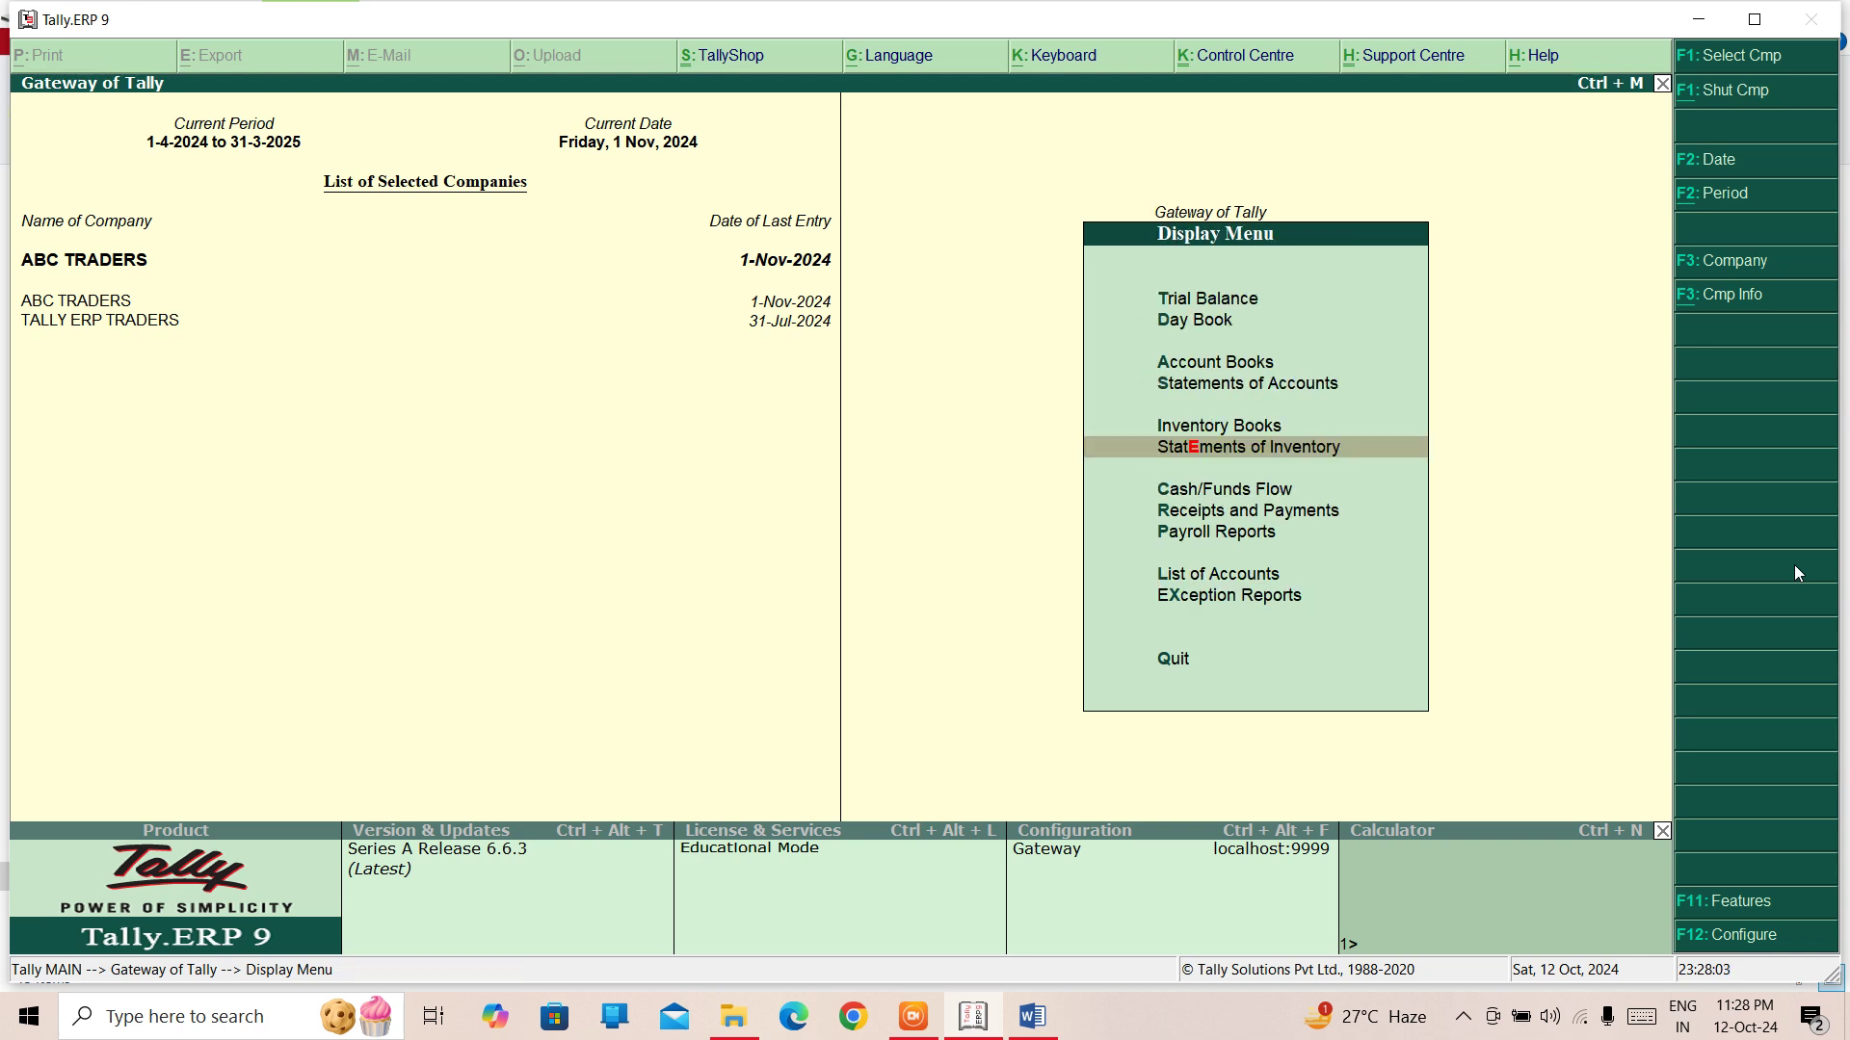
# Step: Open Exception Reports from the Display Menu and look through its list of reports
pyautogui.press('Down')
pyautogui.press('Down')
pyautogui.press('Down')
pyautogui.press('Down')
pyautogui.press('Down')
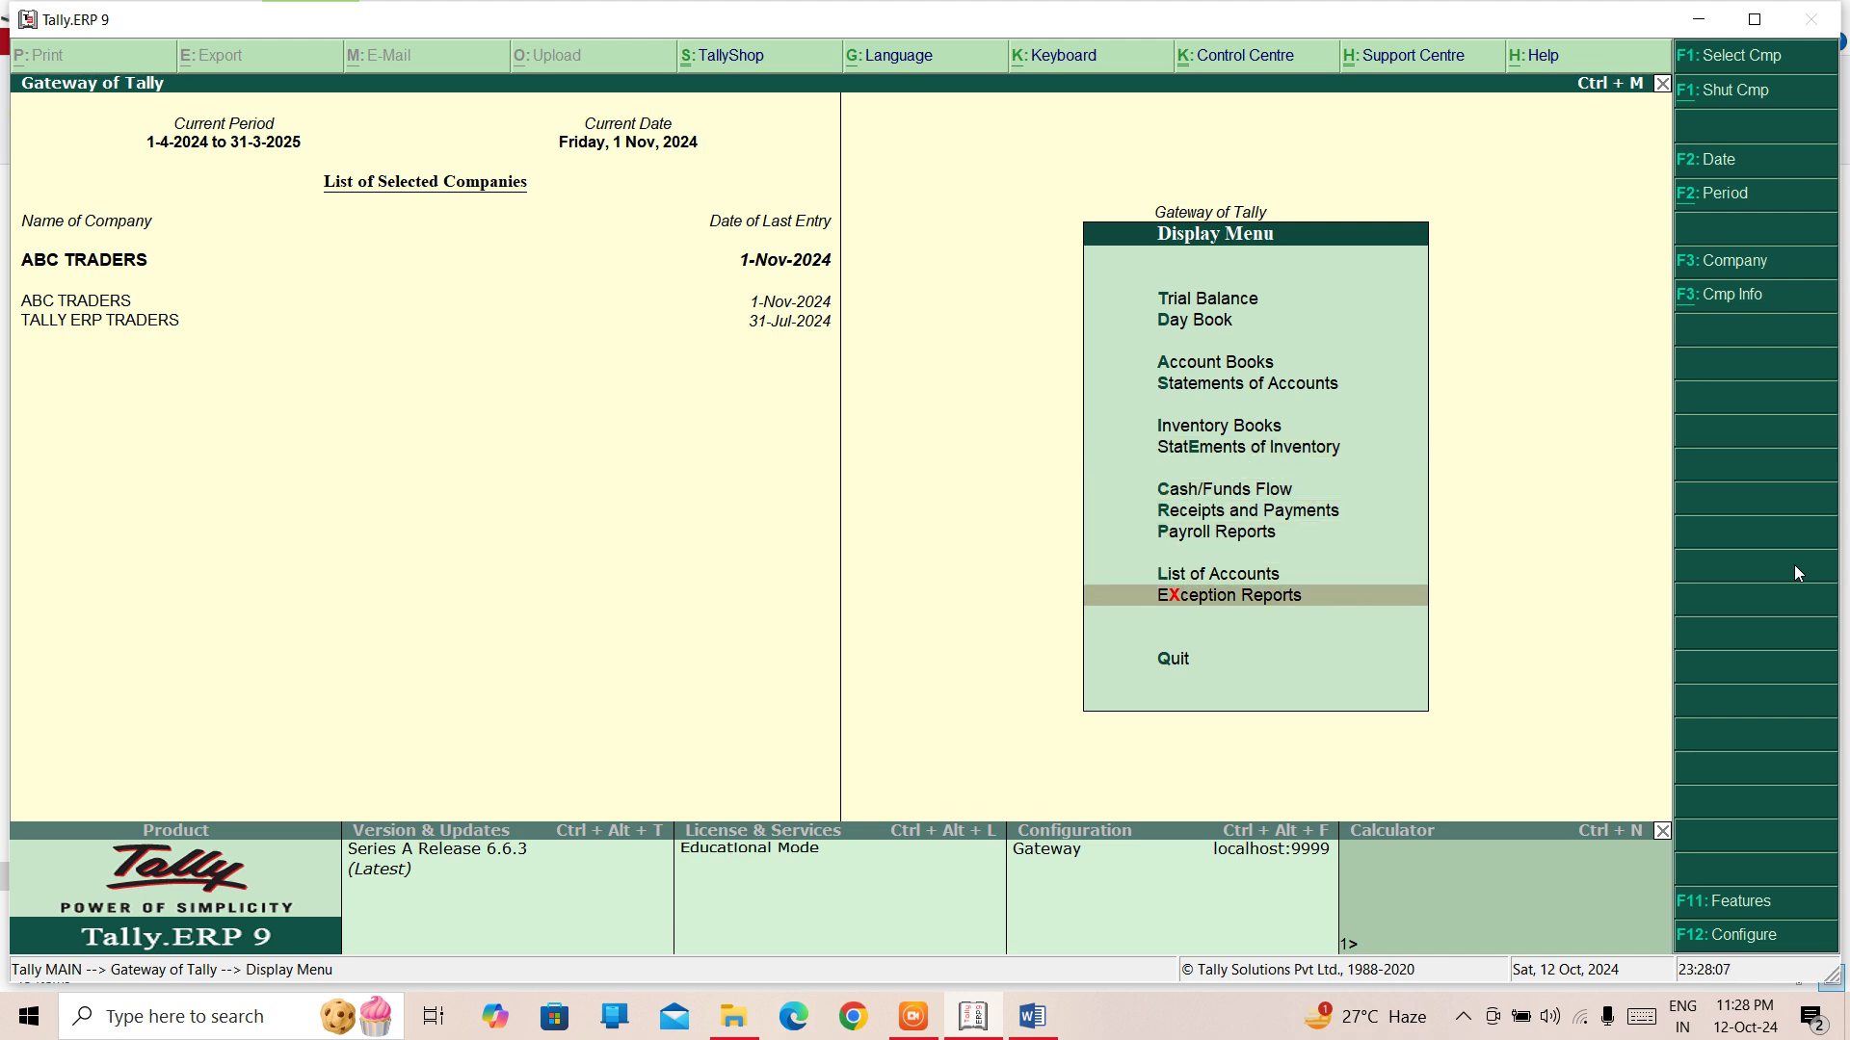
pyautogui.press('Return')
pyautogui.press('Down')
pyautogui.press('Down')
pyautogui.press('Down')
pyautogui.press('Down')
pyautogui.press('Down')
pyautogui.press('Down')
pyautogui.press('Down')
pyautogui.press('Down')
pyautogui.press('Down')
pyautogui.press('Down')
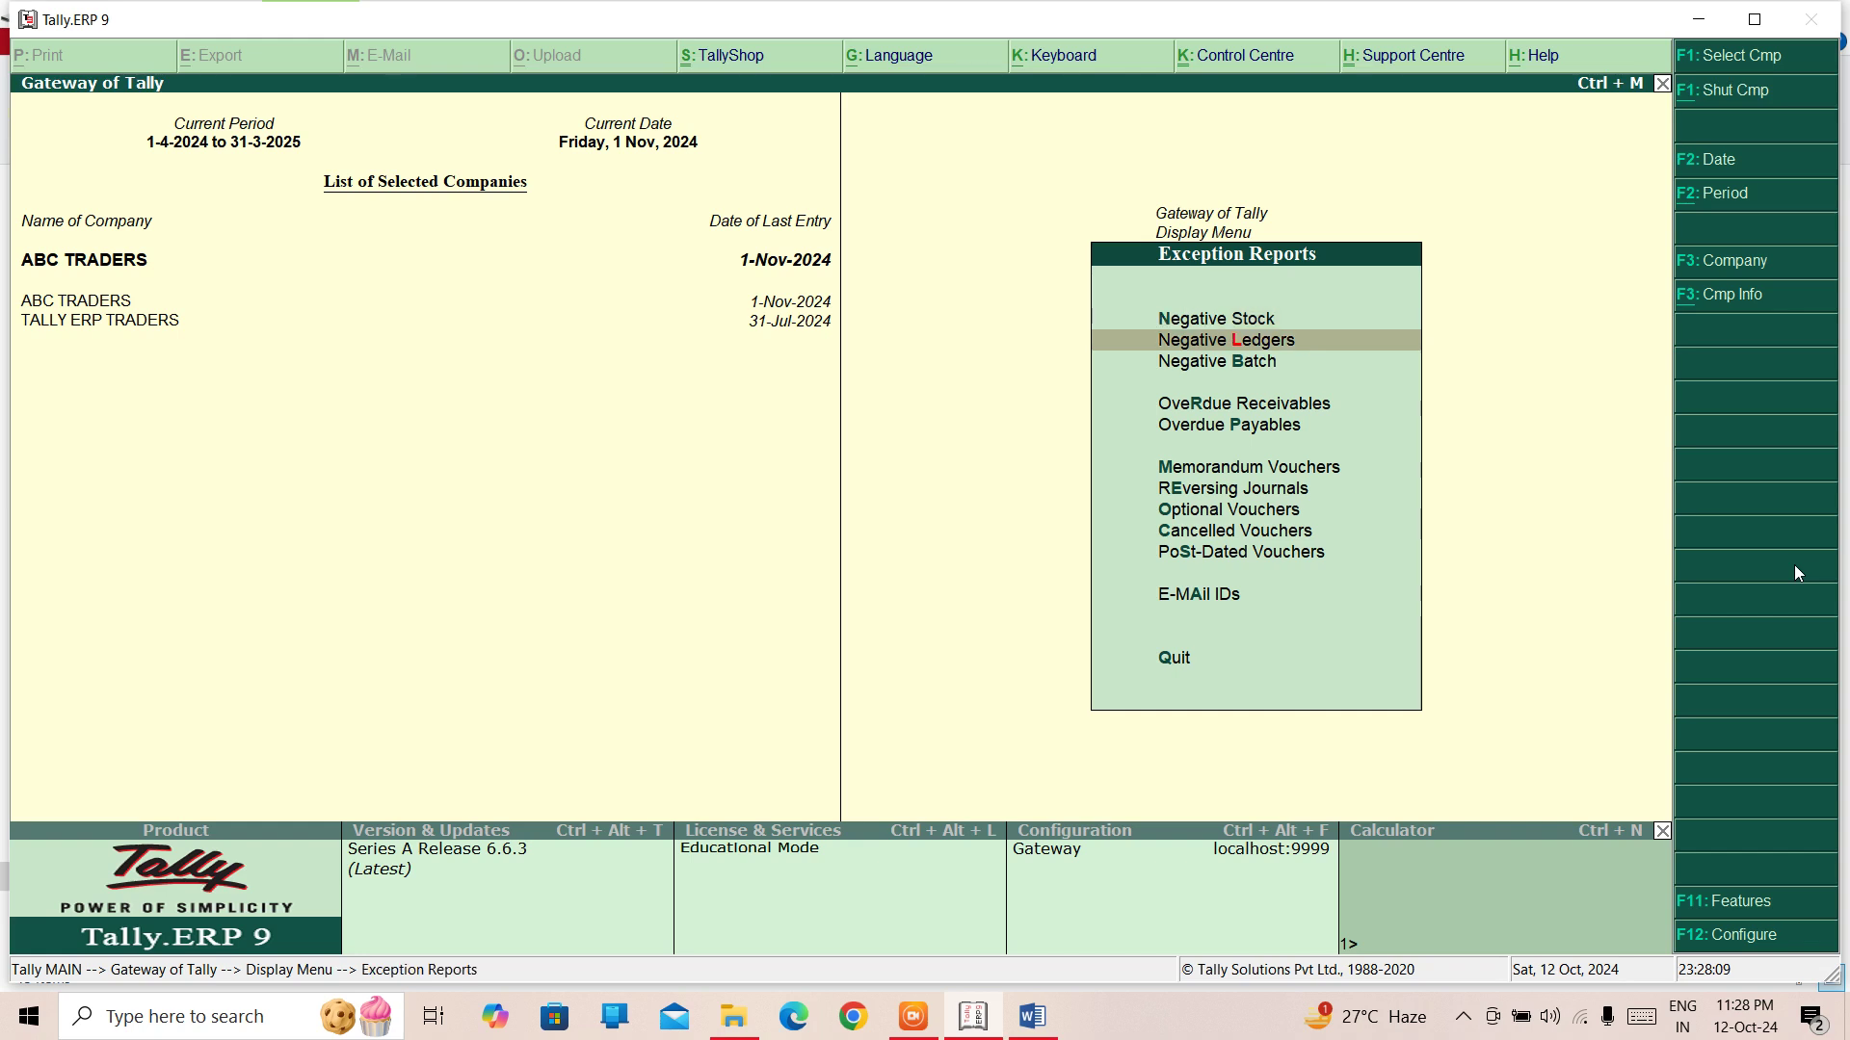
# Step: Leave Exception Reports and return to Accounts Info. in the Gateway of Tally
pyautogui.press('Escape')
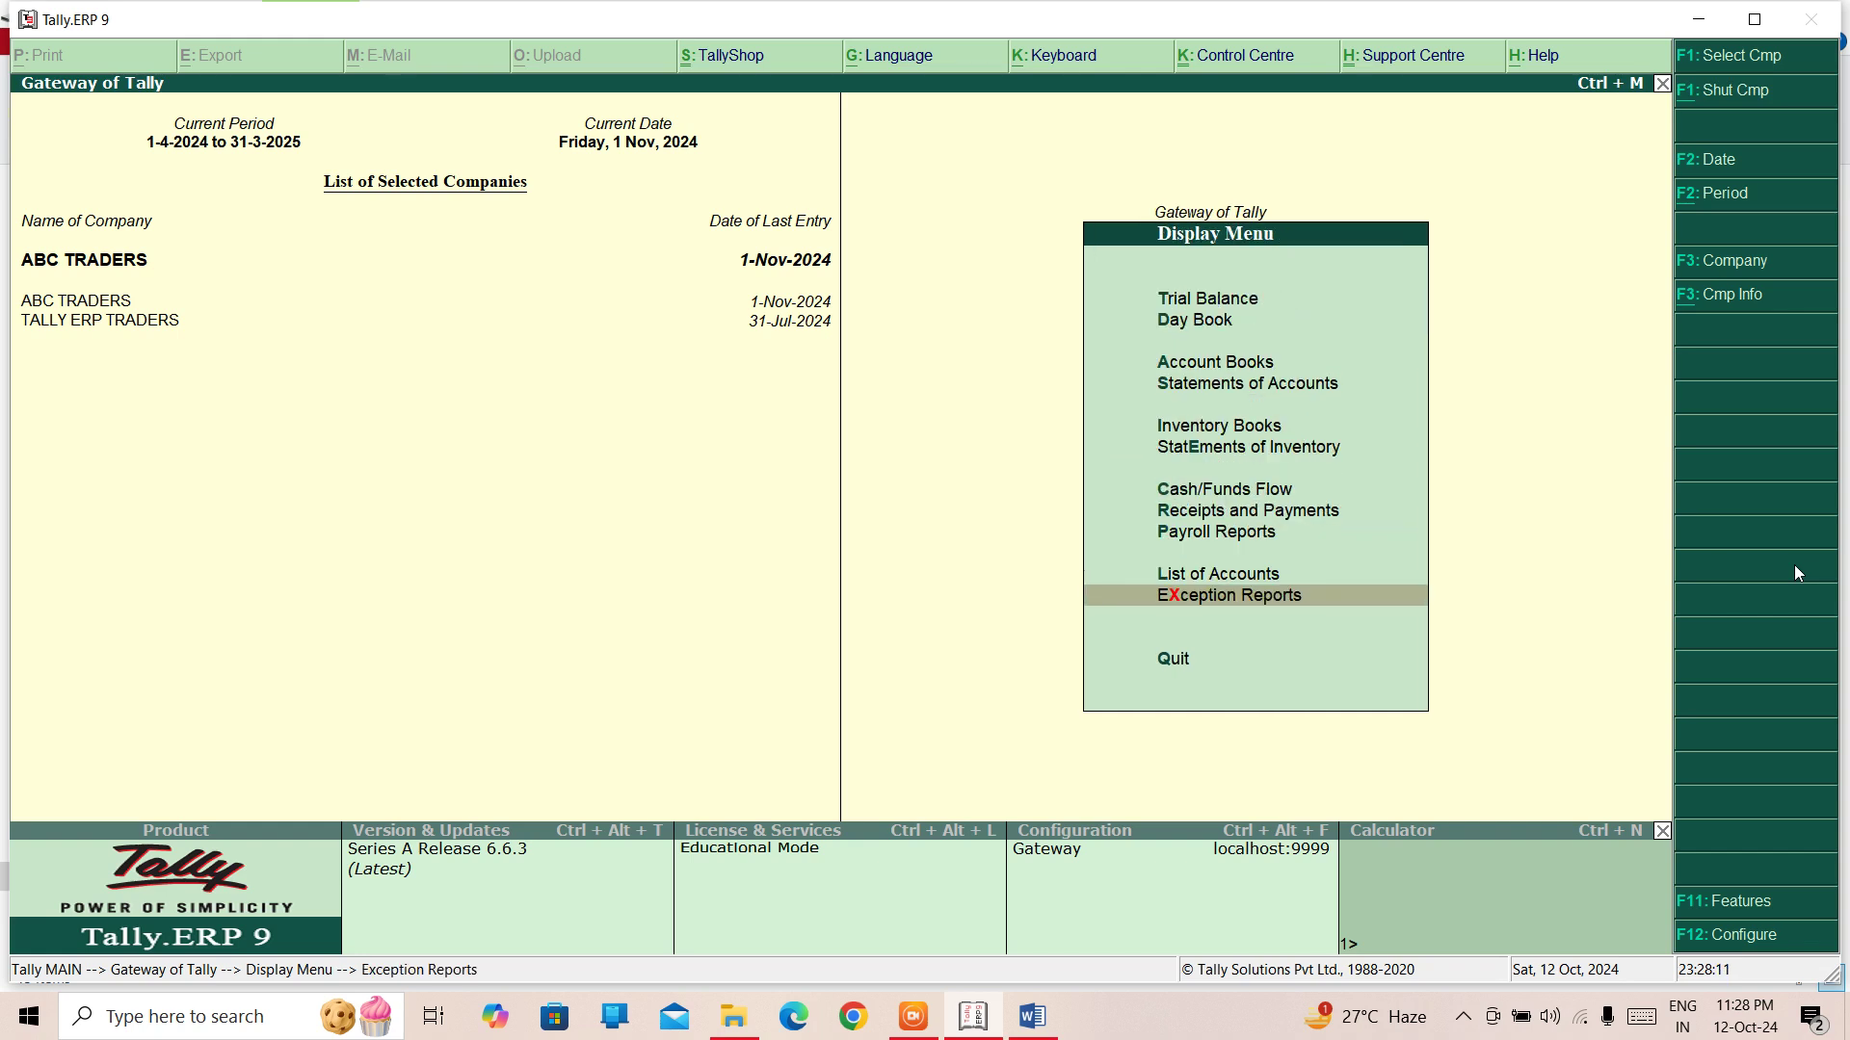
pyautogui.press('Escape')
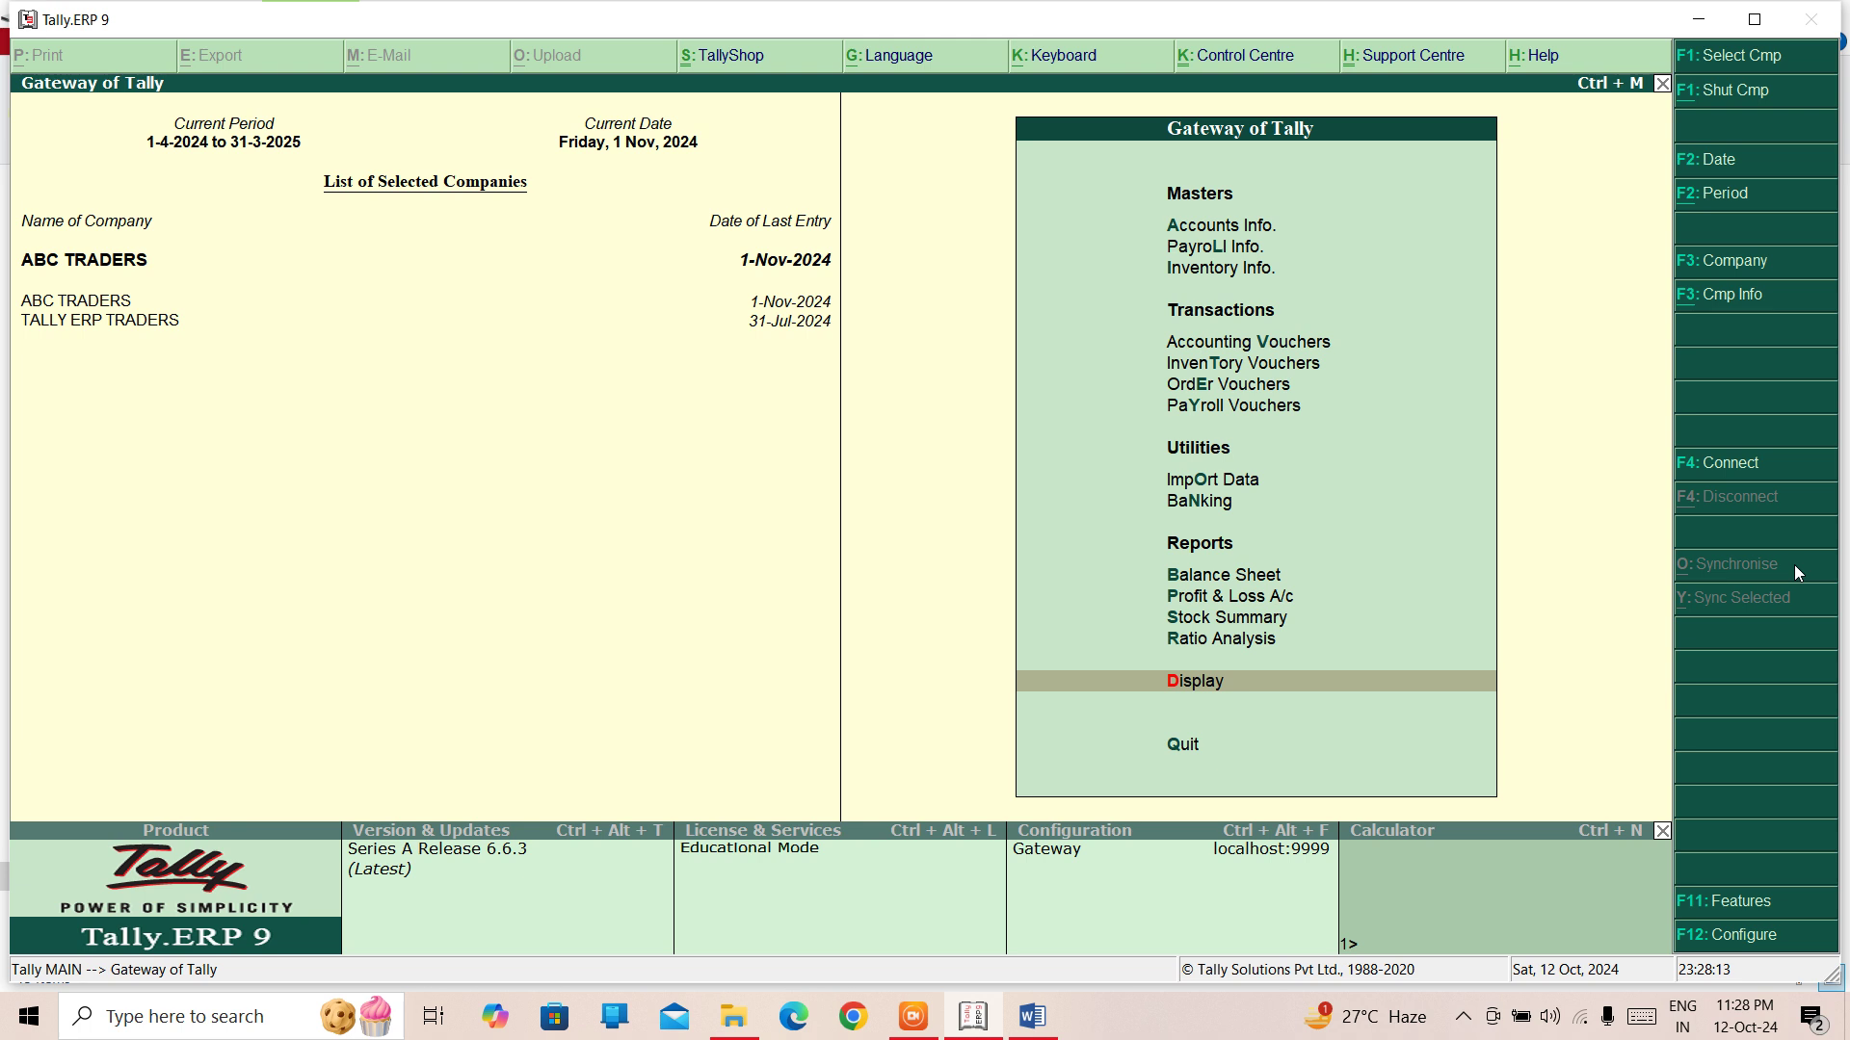
pyautogui.press('Down')
pyautogui.press('Down')
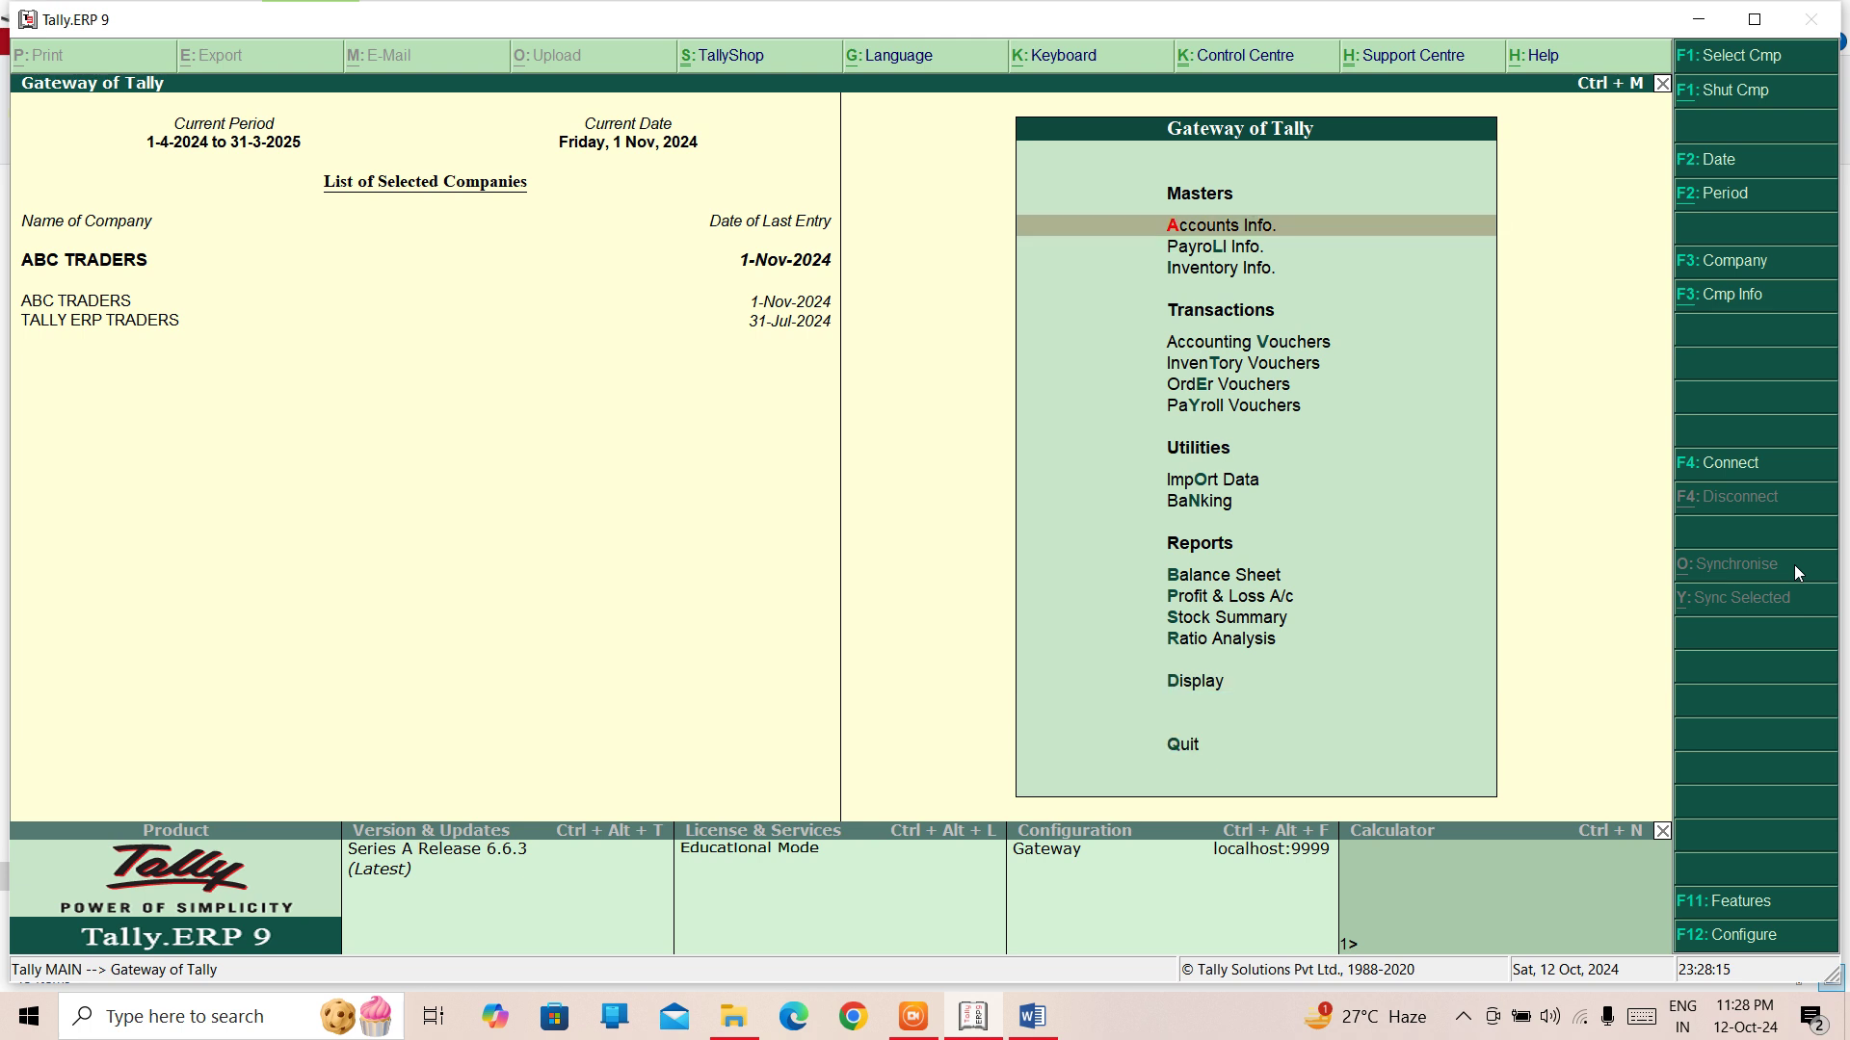